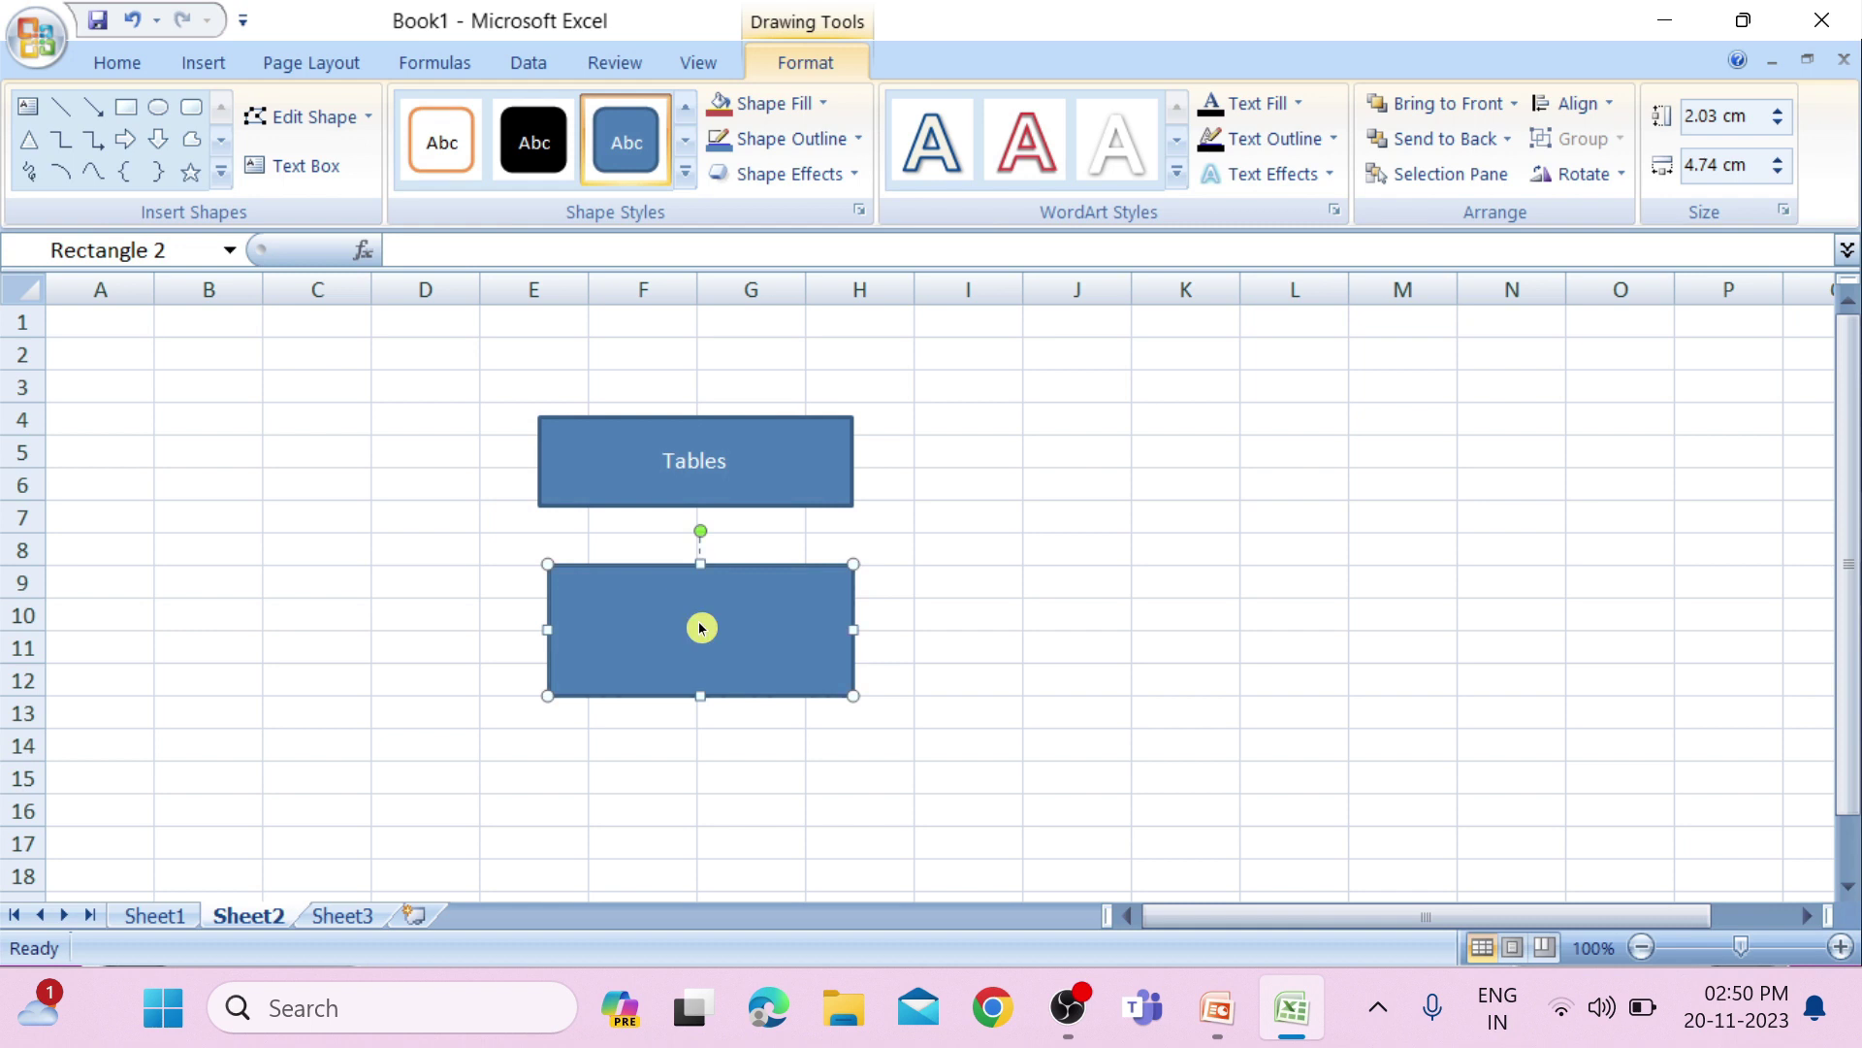
Step: Label the lower rectangle "Illustration" and set the text fill of both rectangles' labels to standard yellow
{"action": "type", "text": "Illustration"}
{"action": "left_click", "coordinate": [740, 469]}
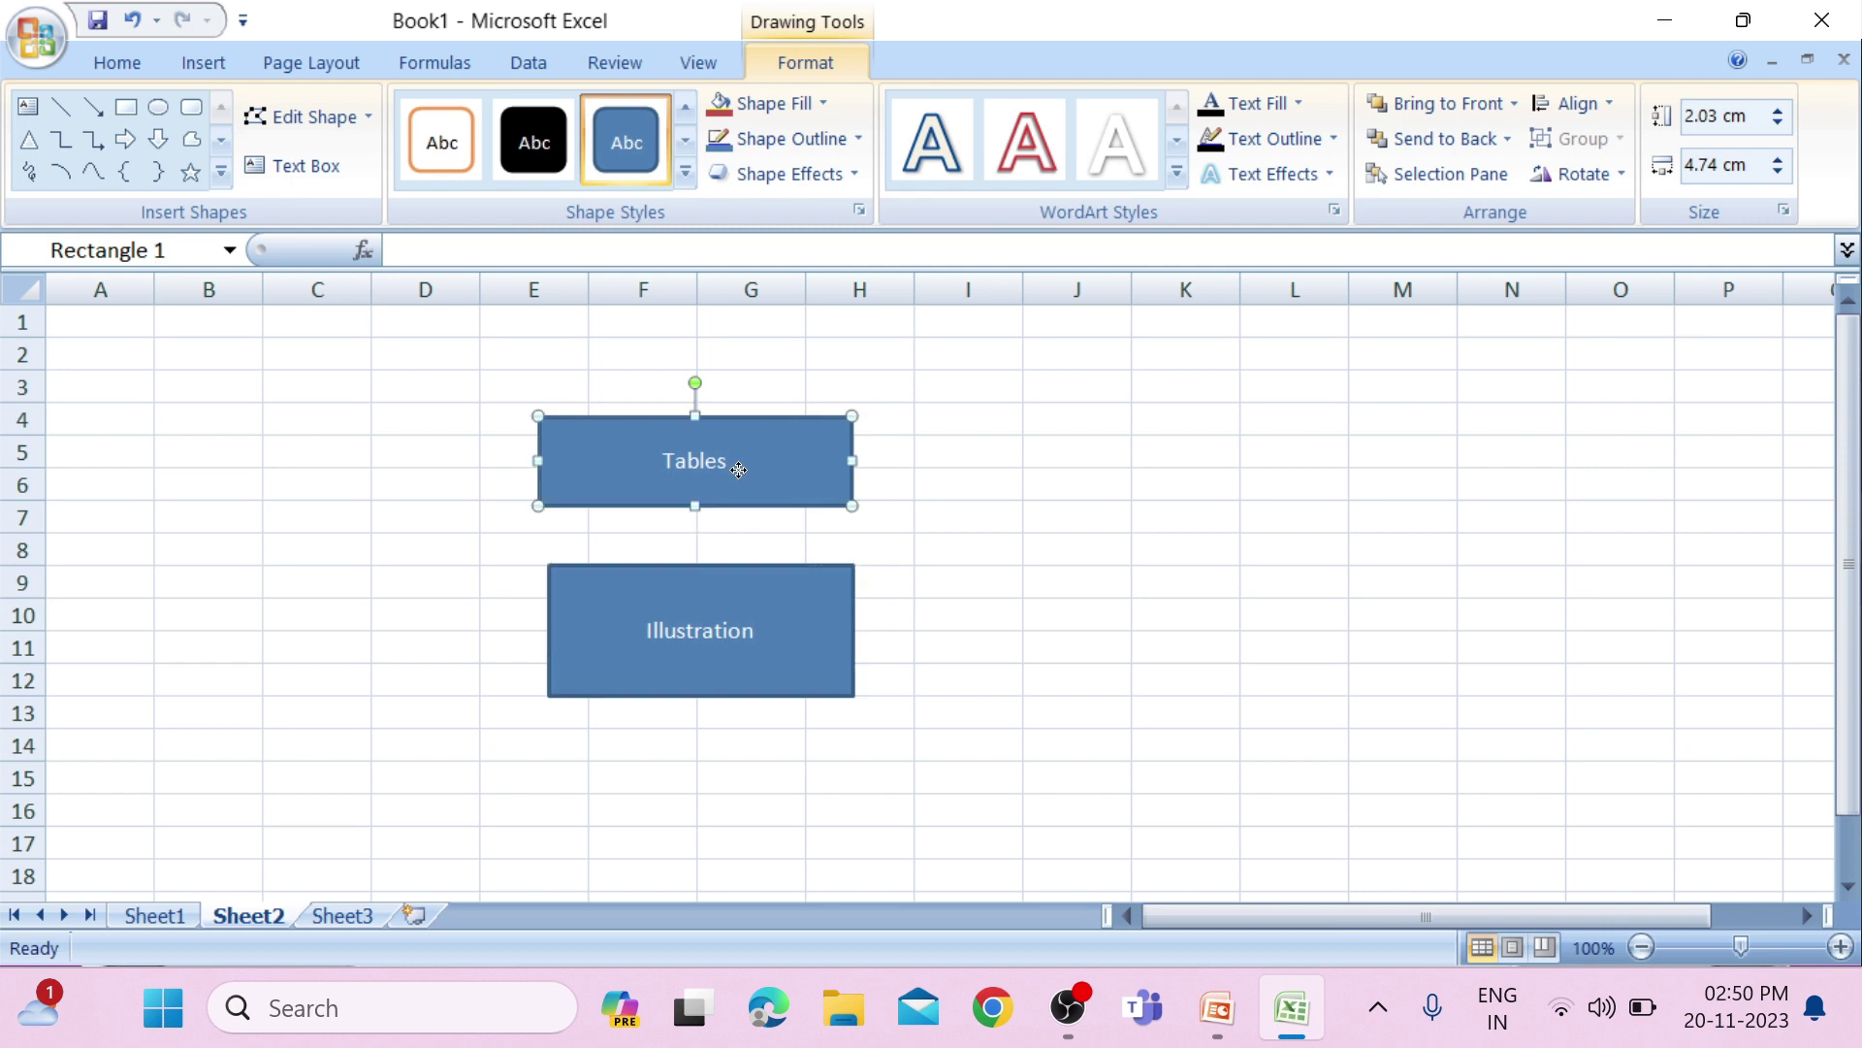
{"action": "left_click", "coordinate": [742, 665], "text": "shift"}
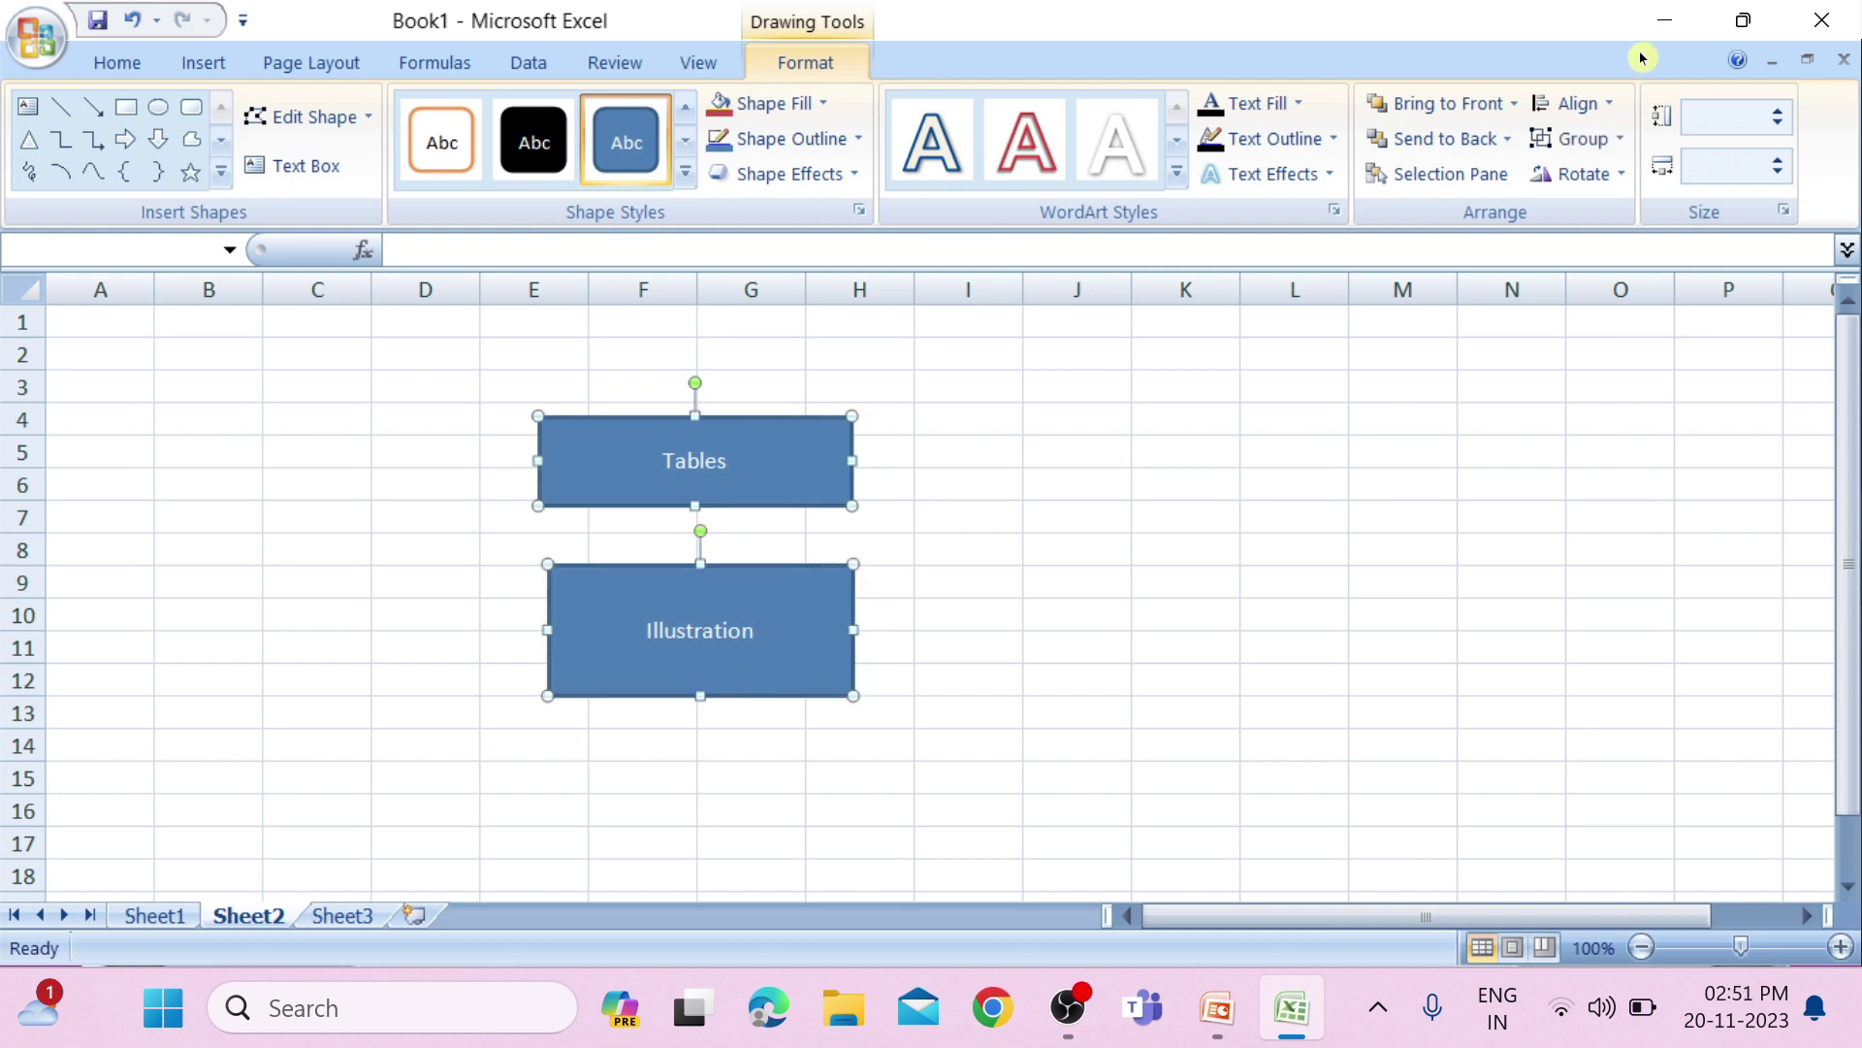
{"action": "left_click", "coordinate": [717, 459]}
{"action": "left_click_drag", "start_coordinate": [725, 454], "coordinate": [662, 456]}
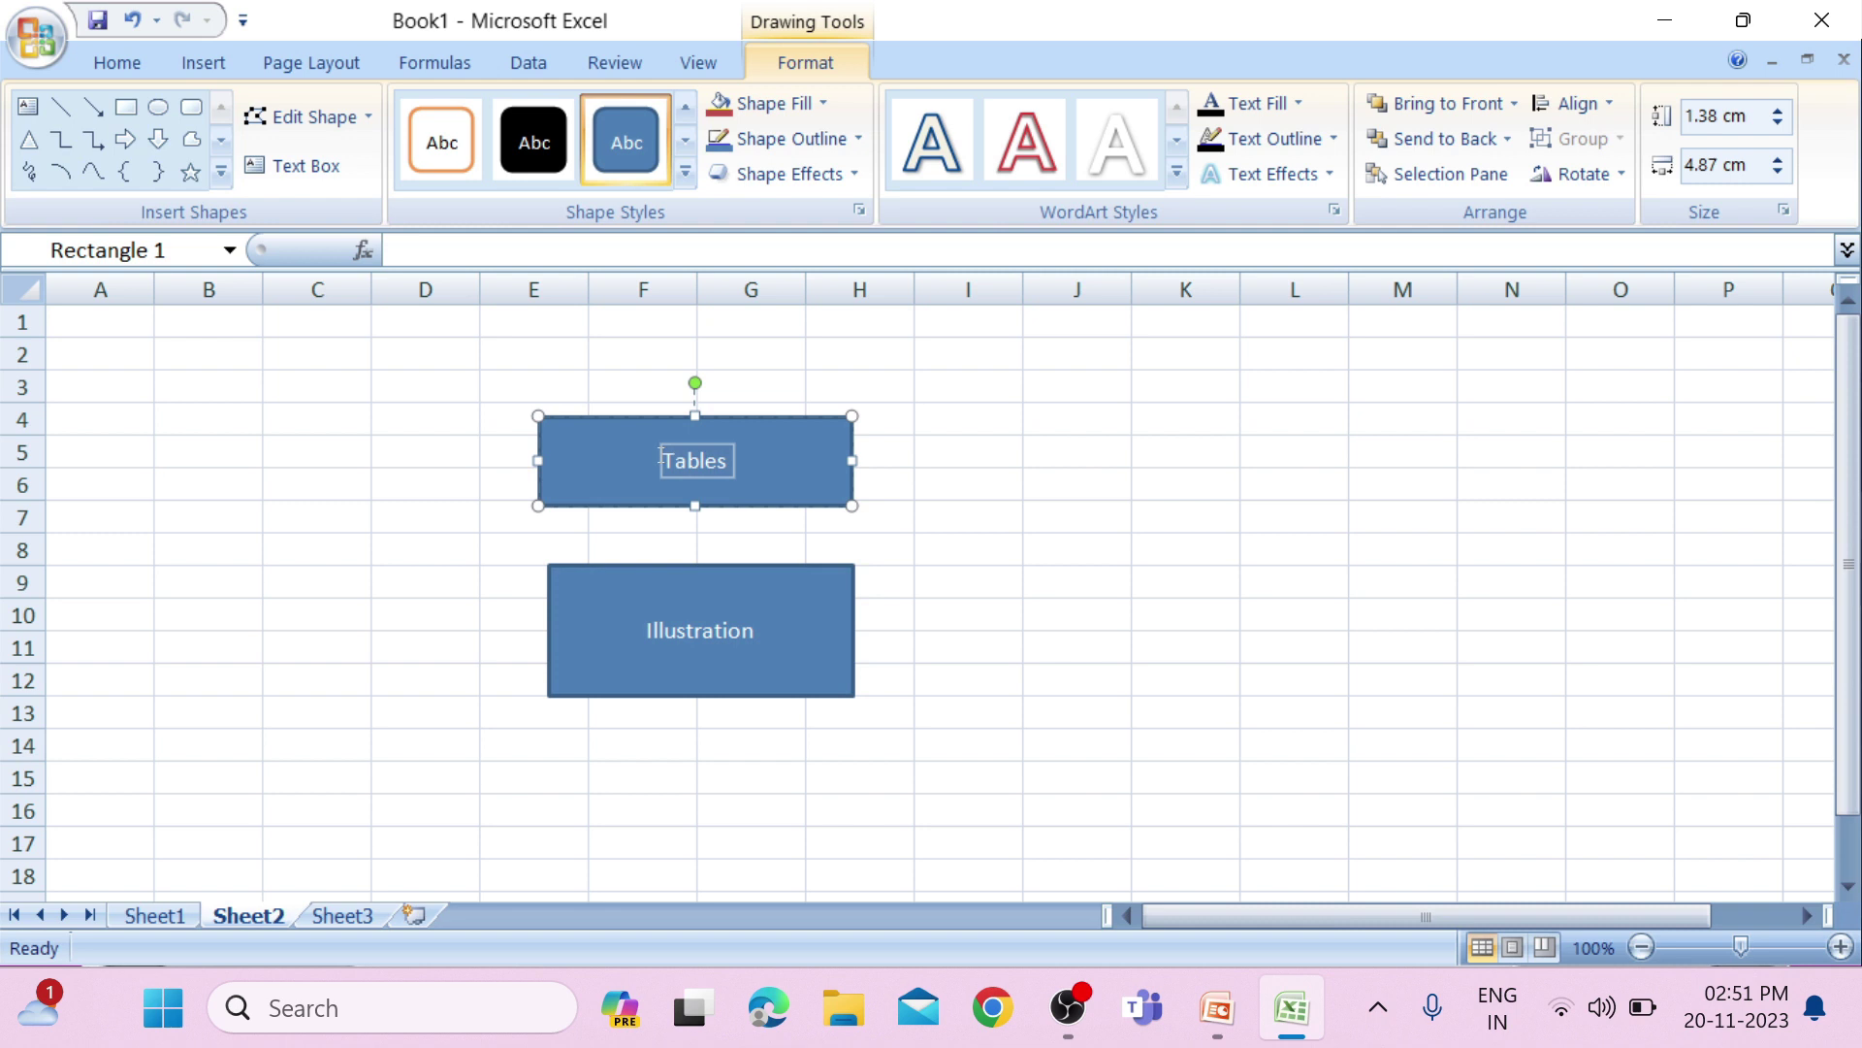
{"action": "left_click_drag", "start_coordinate": [753, 631], "coordinate": [643, 630]}
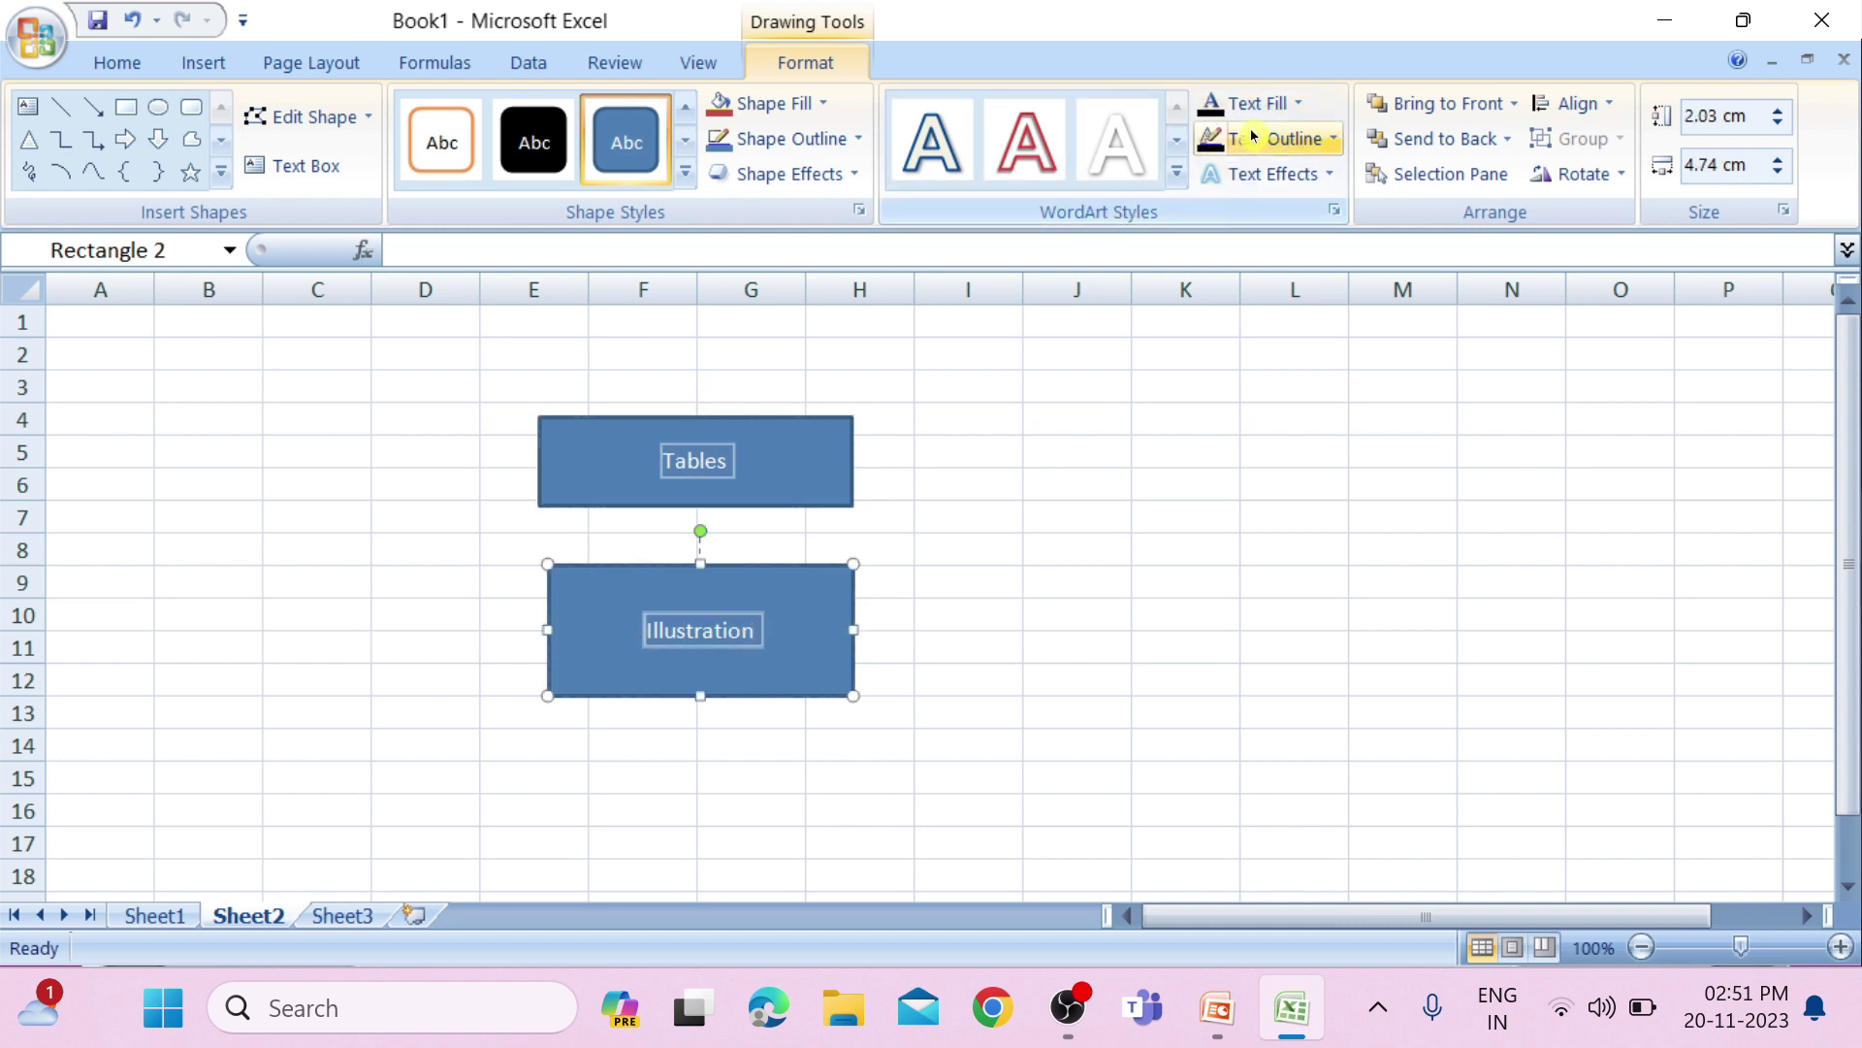
{"action": "left_click", "coordinate": [1298, 103]}
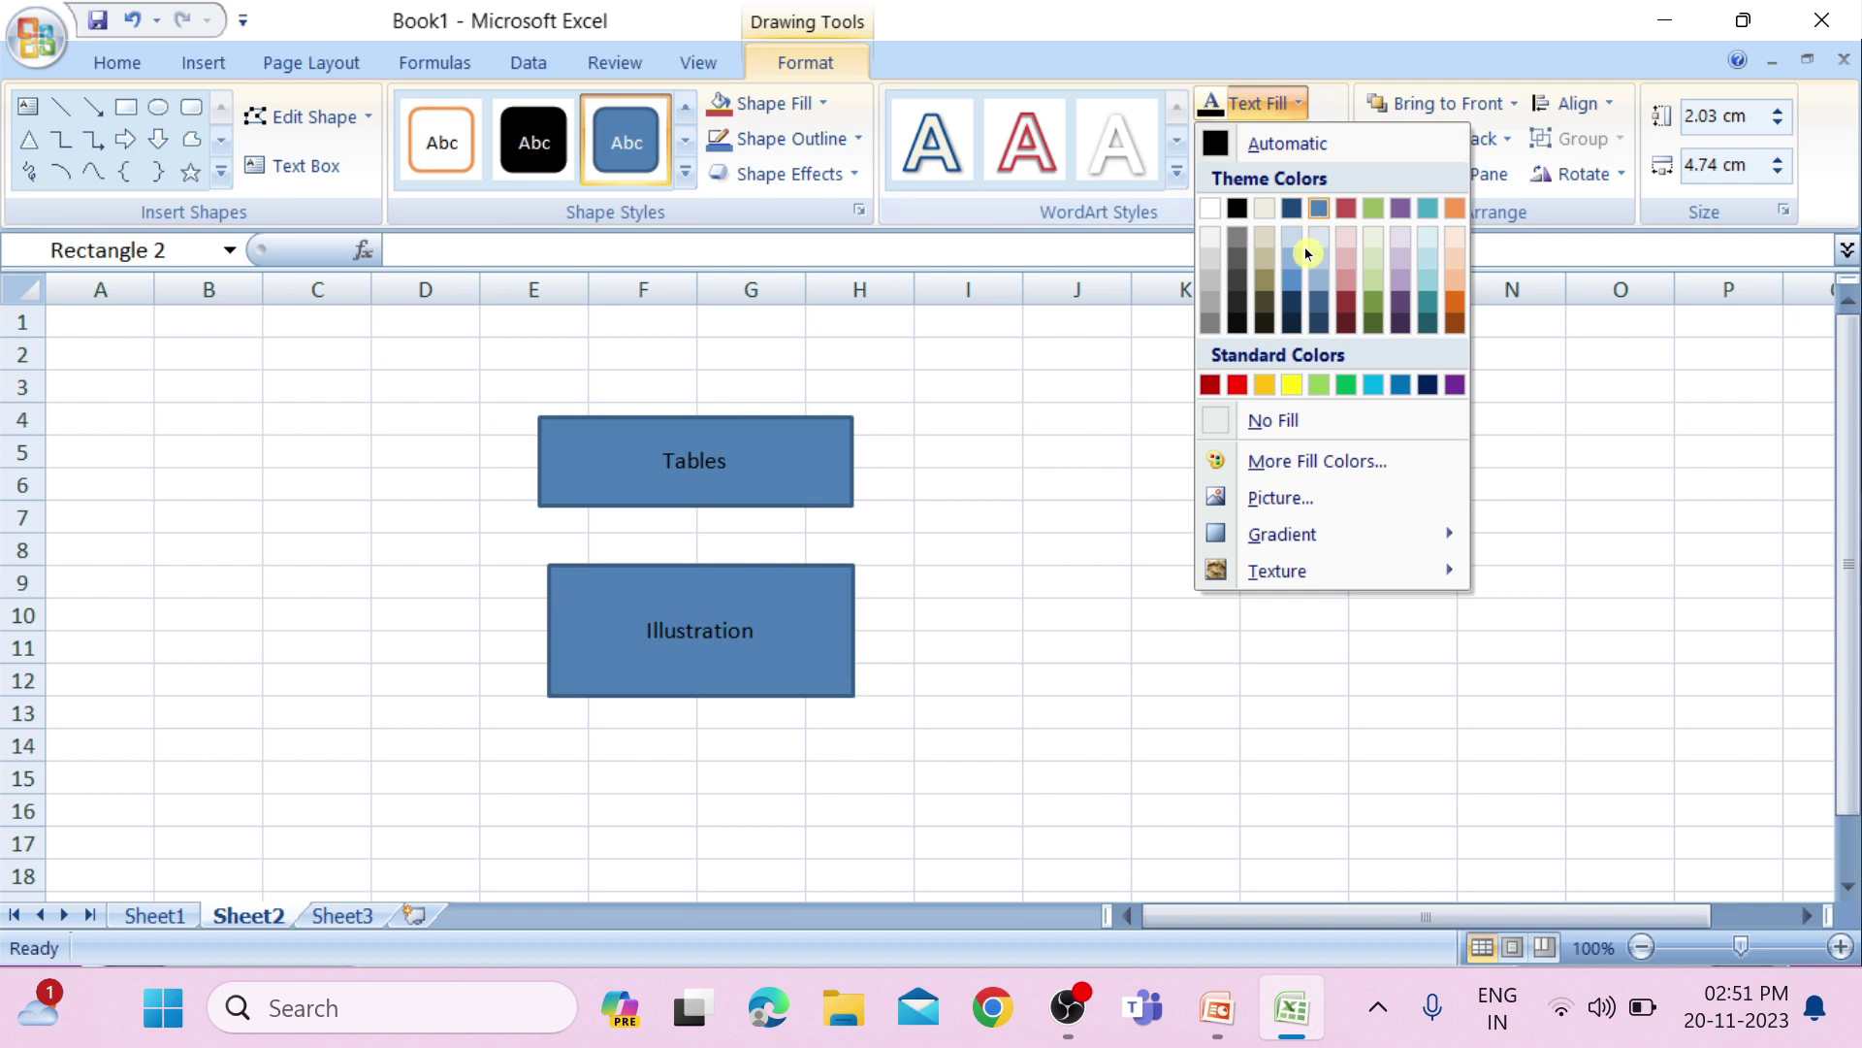
{"action": "left_click", "coordinate": [1289, 388]}
Step: Make the "Tables" and "Illustration" labels bold and set their font size to 24
{"action": "left_click", "coordinate": [116, 64]}
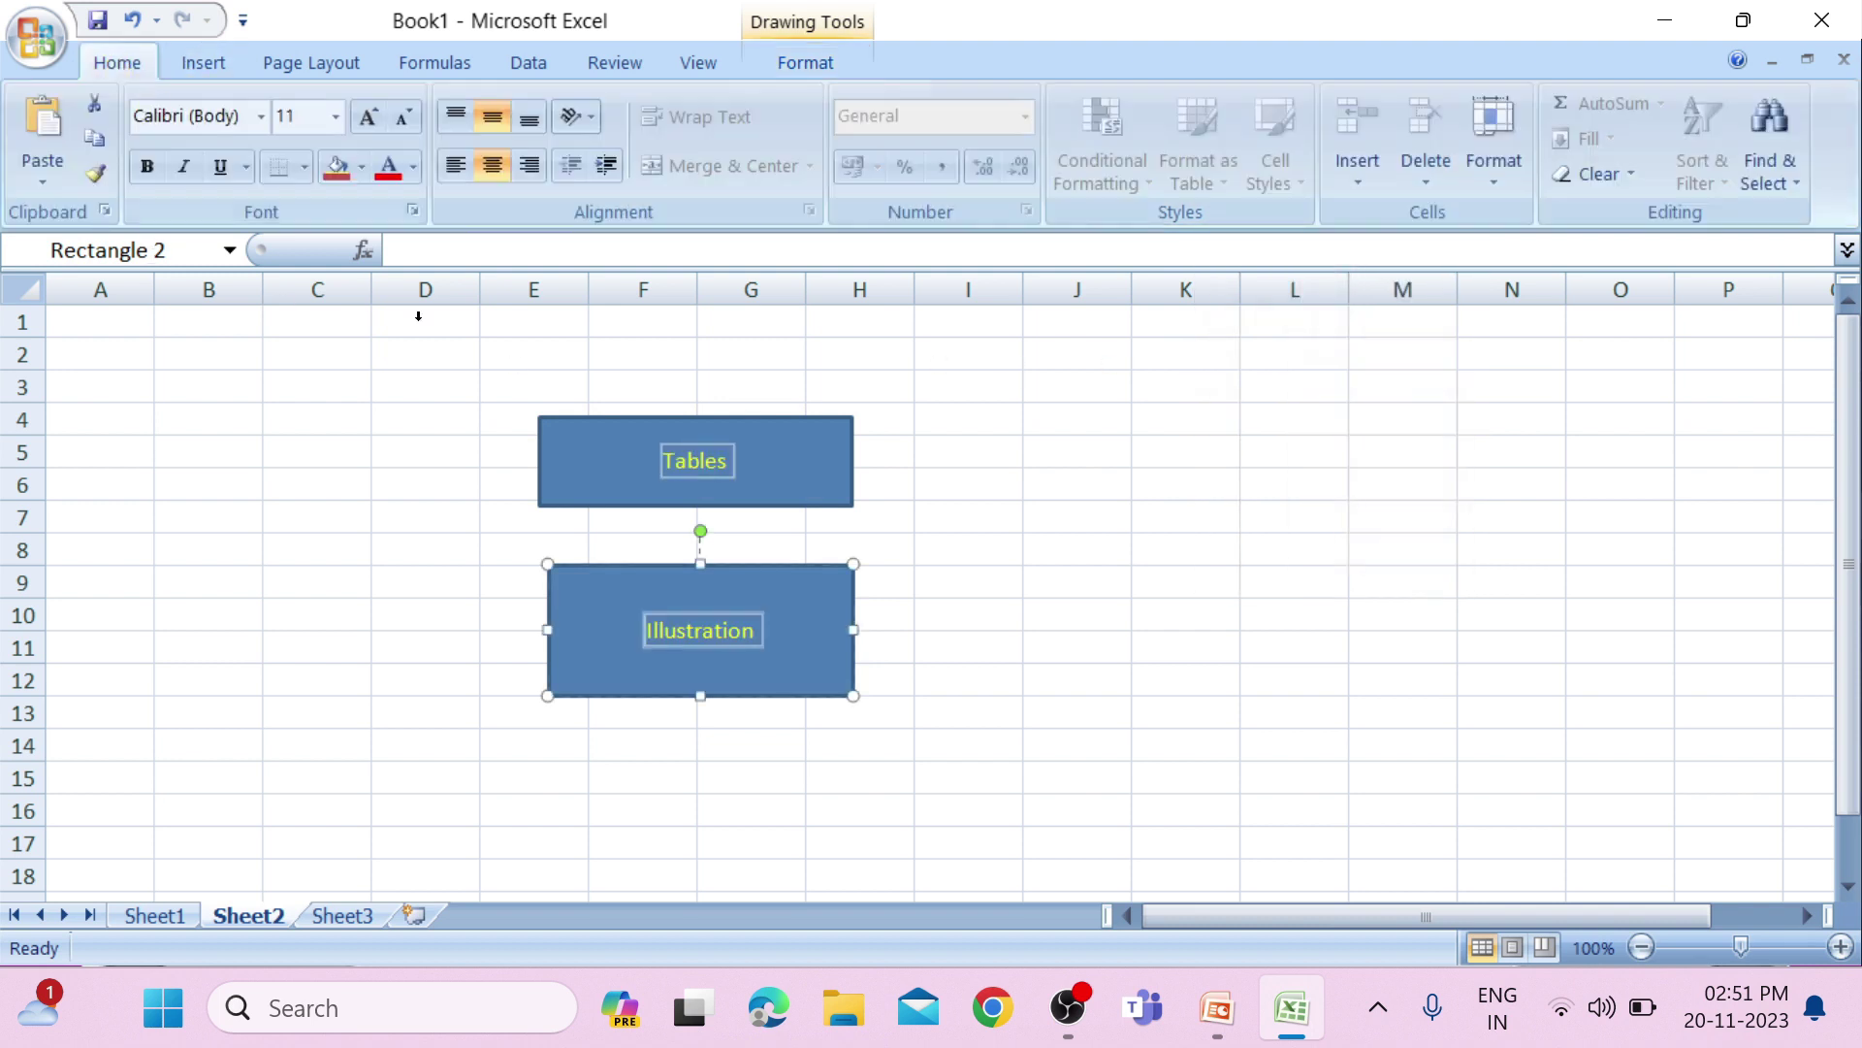
{"action": "left_click", "coordinate": [147, 165]}
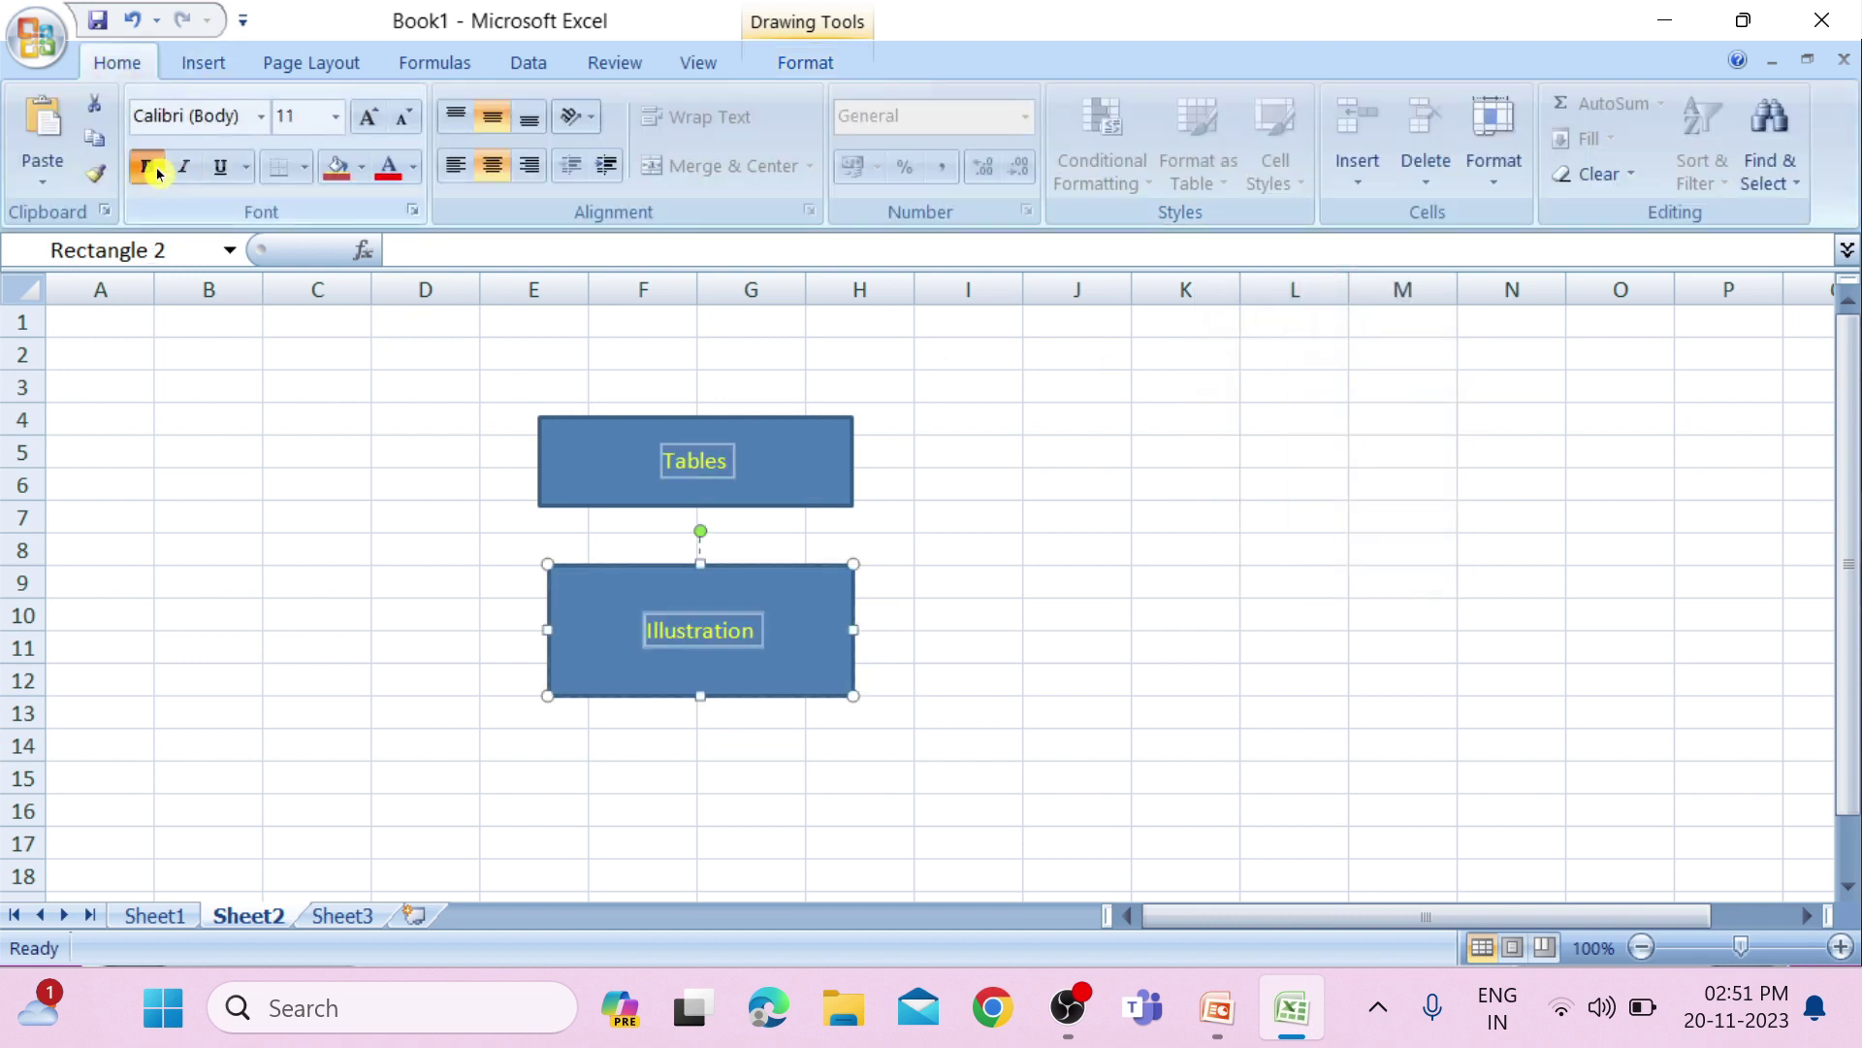
{"action": "left_click", "coordinate": [335, 118]}
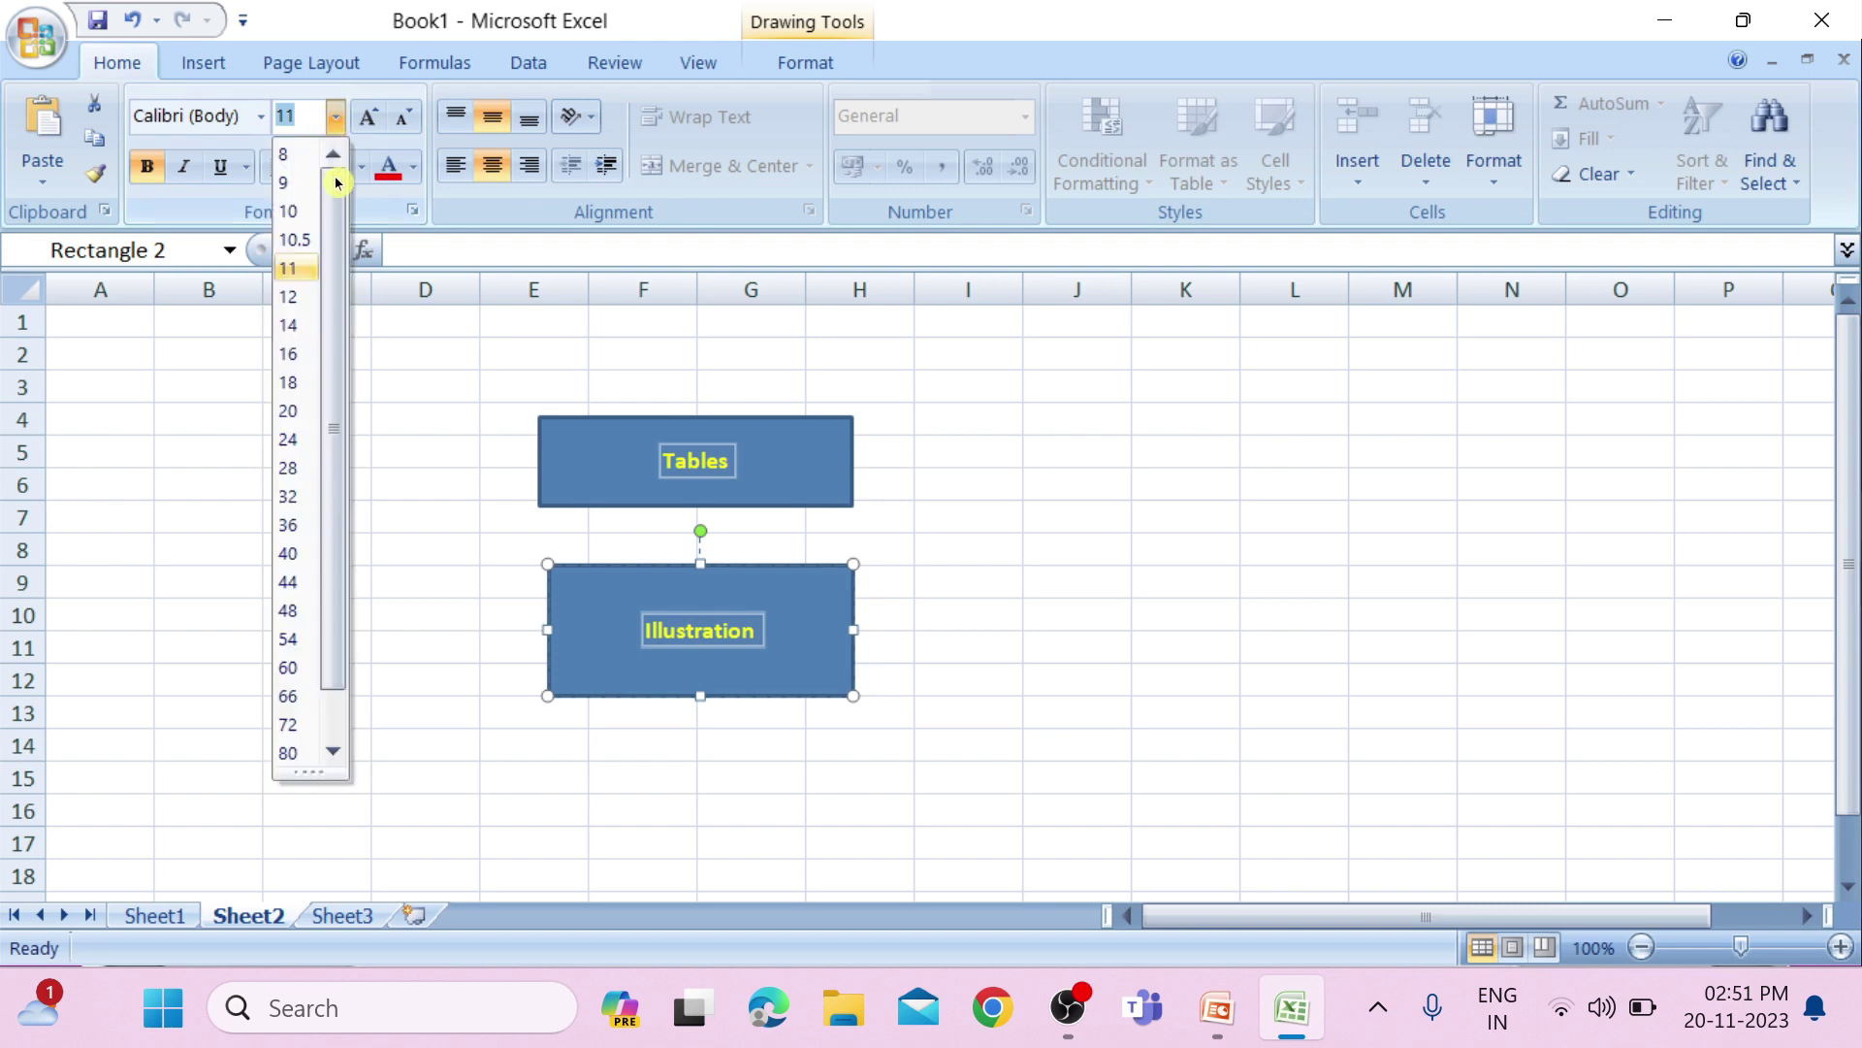
{"action": "left_click", "coordinate": [295, 440]}
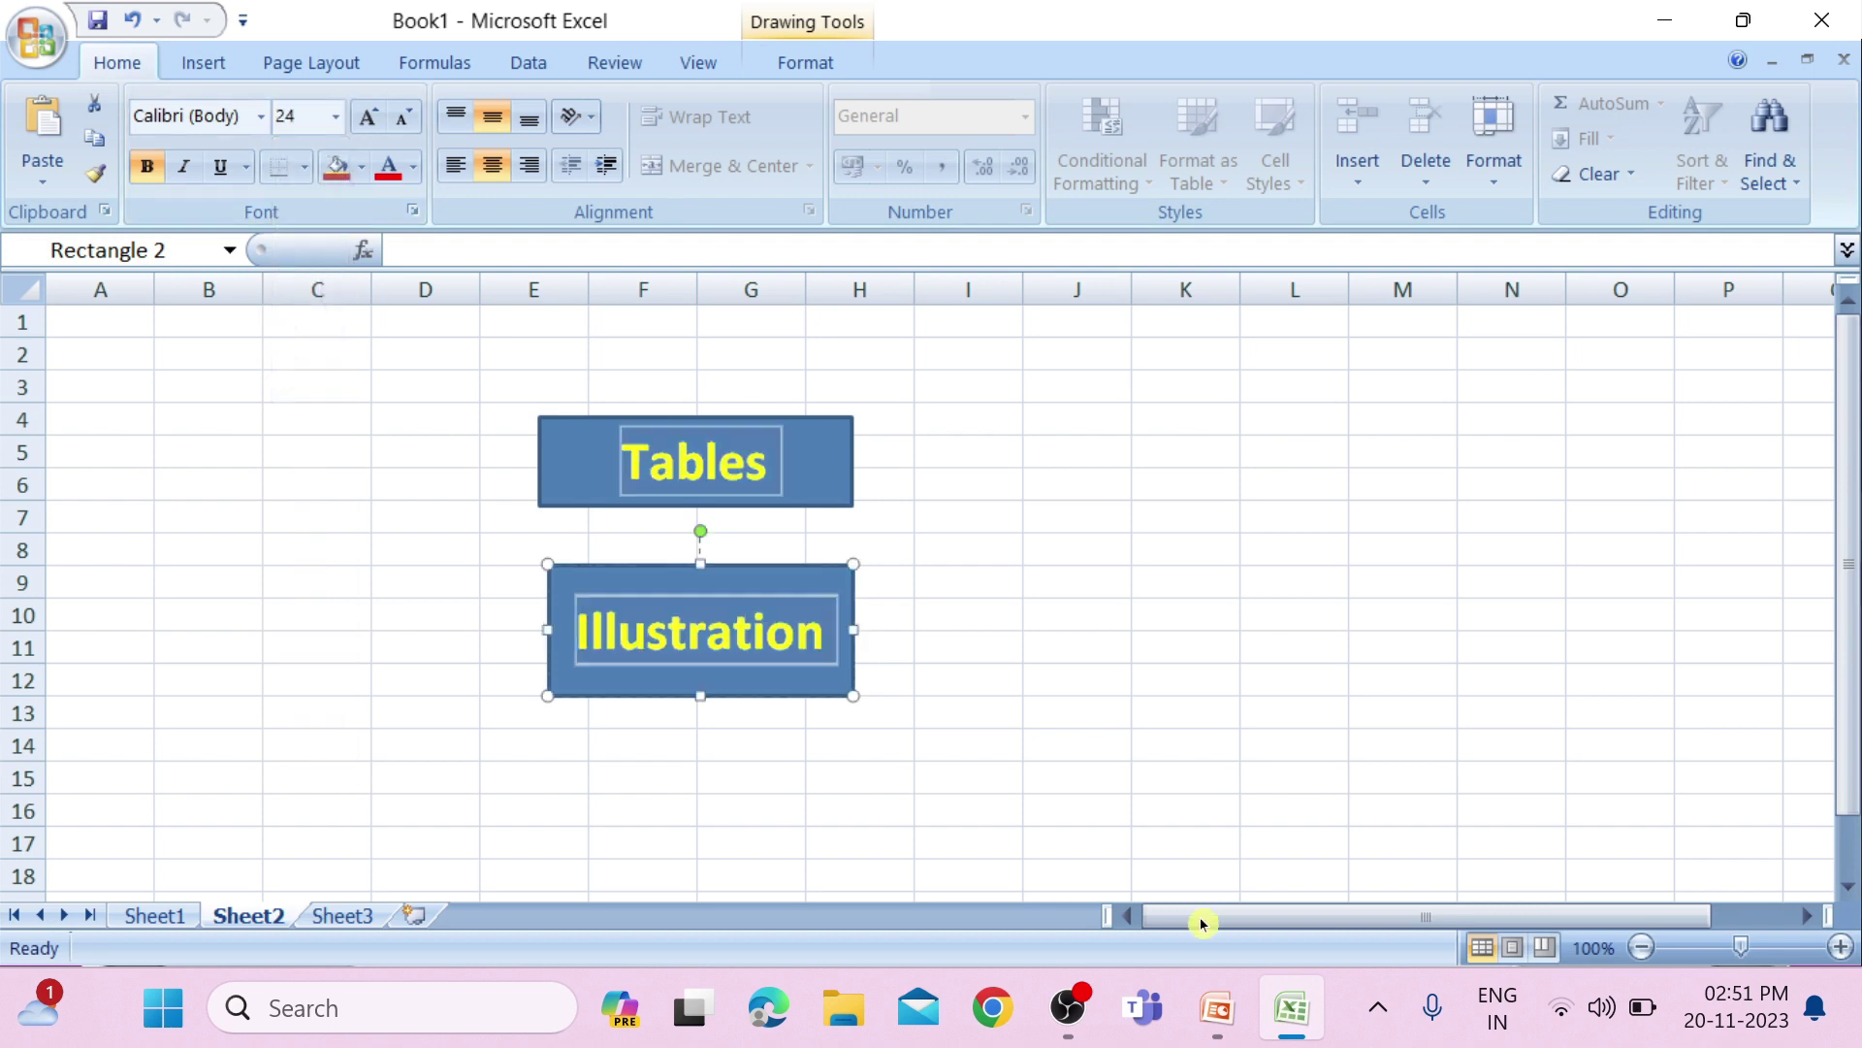
Step: Switch to the PowerPoint slide to check the planned link layout, and return to the Excel workbook with the shapes deselected
{"action": "left_click", "coordinate": [1271, 1023]}
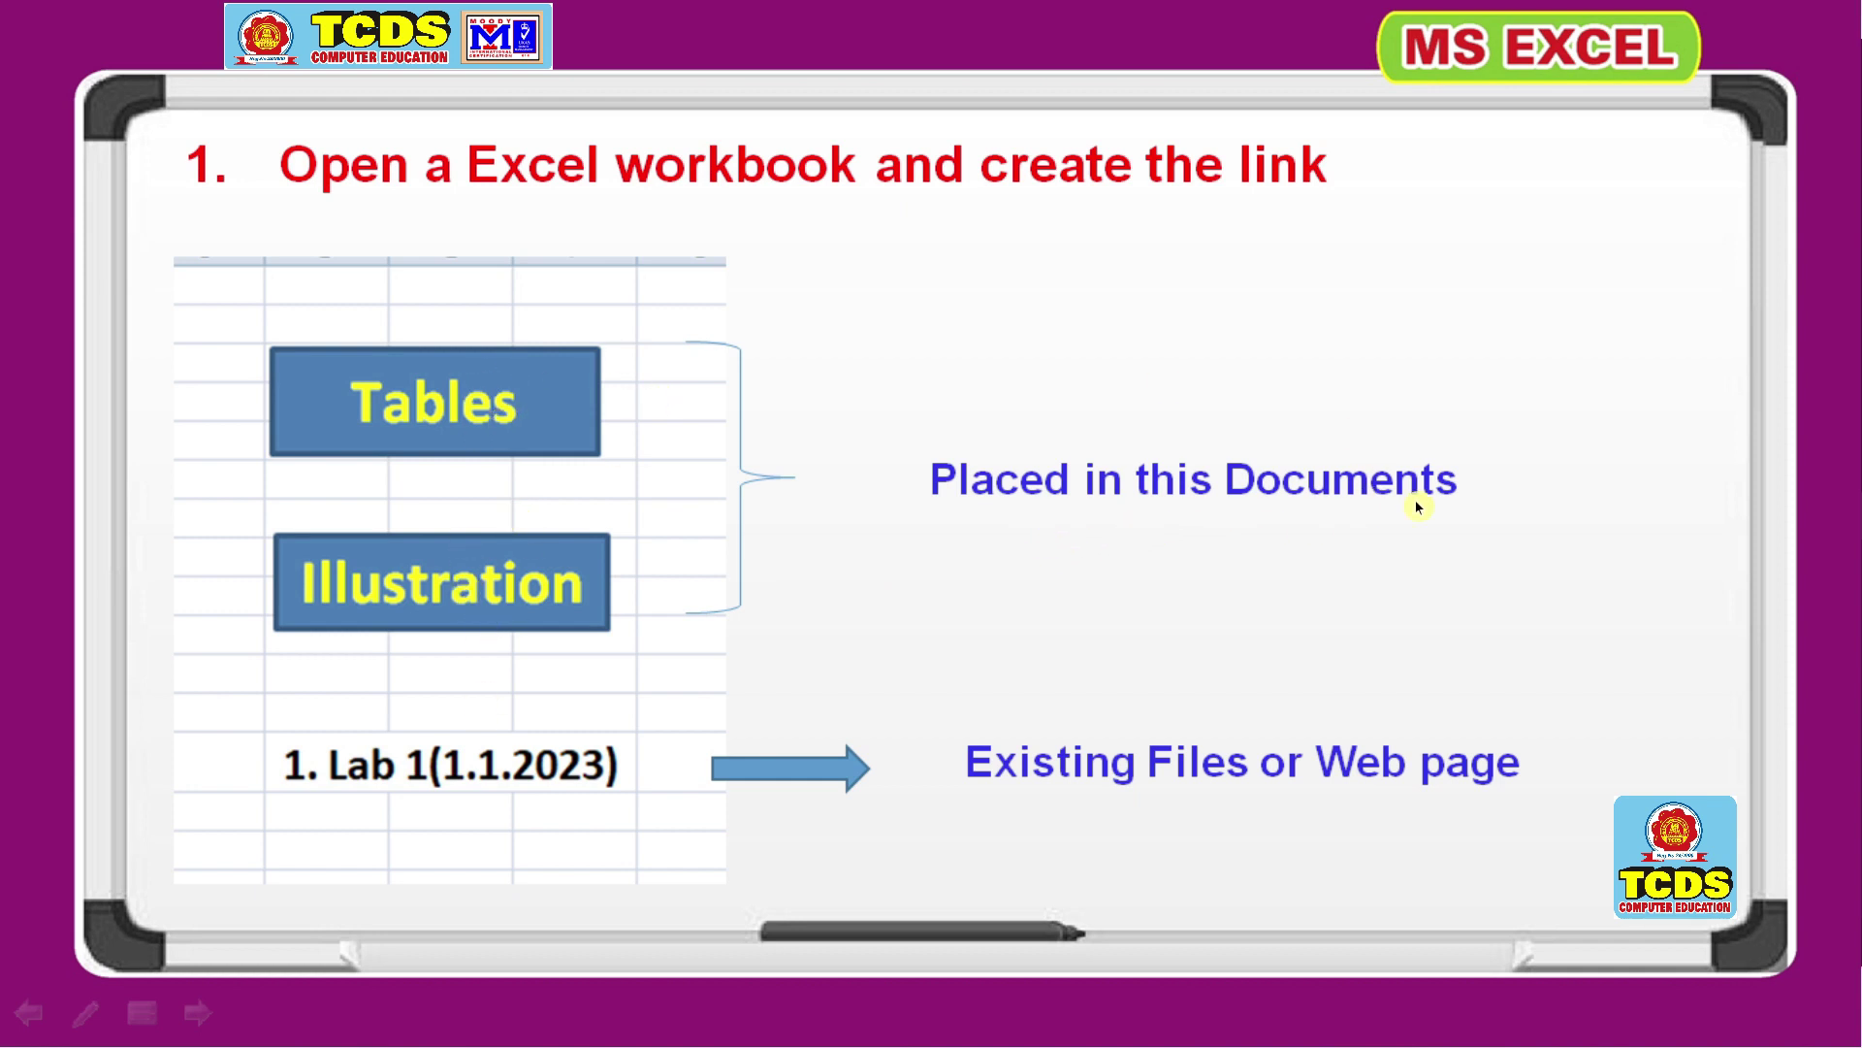
{"action": "key", "text": "alt+Tab"}
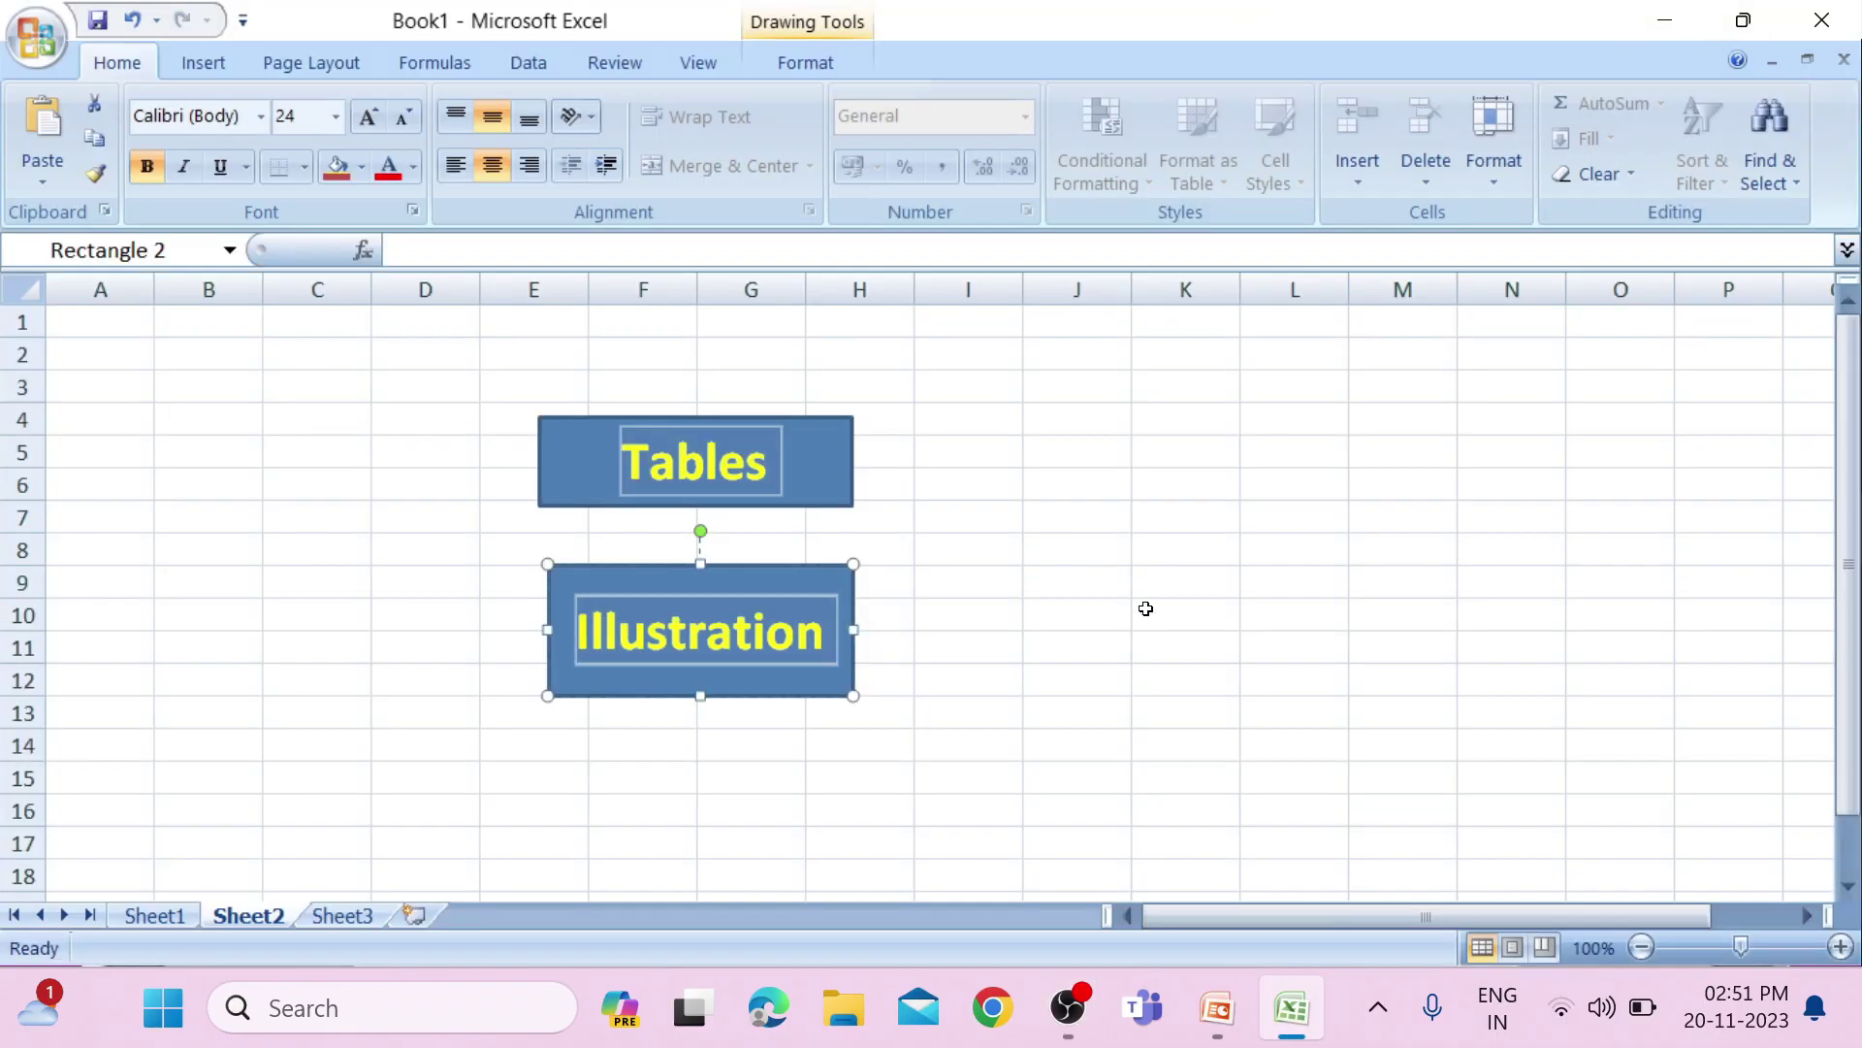
{"action": "left_click", "coordinate": [1145, 608]}
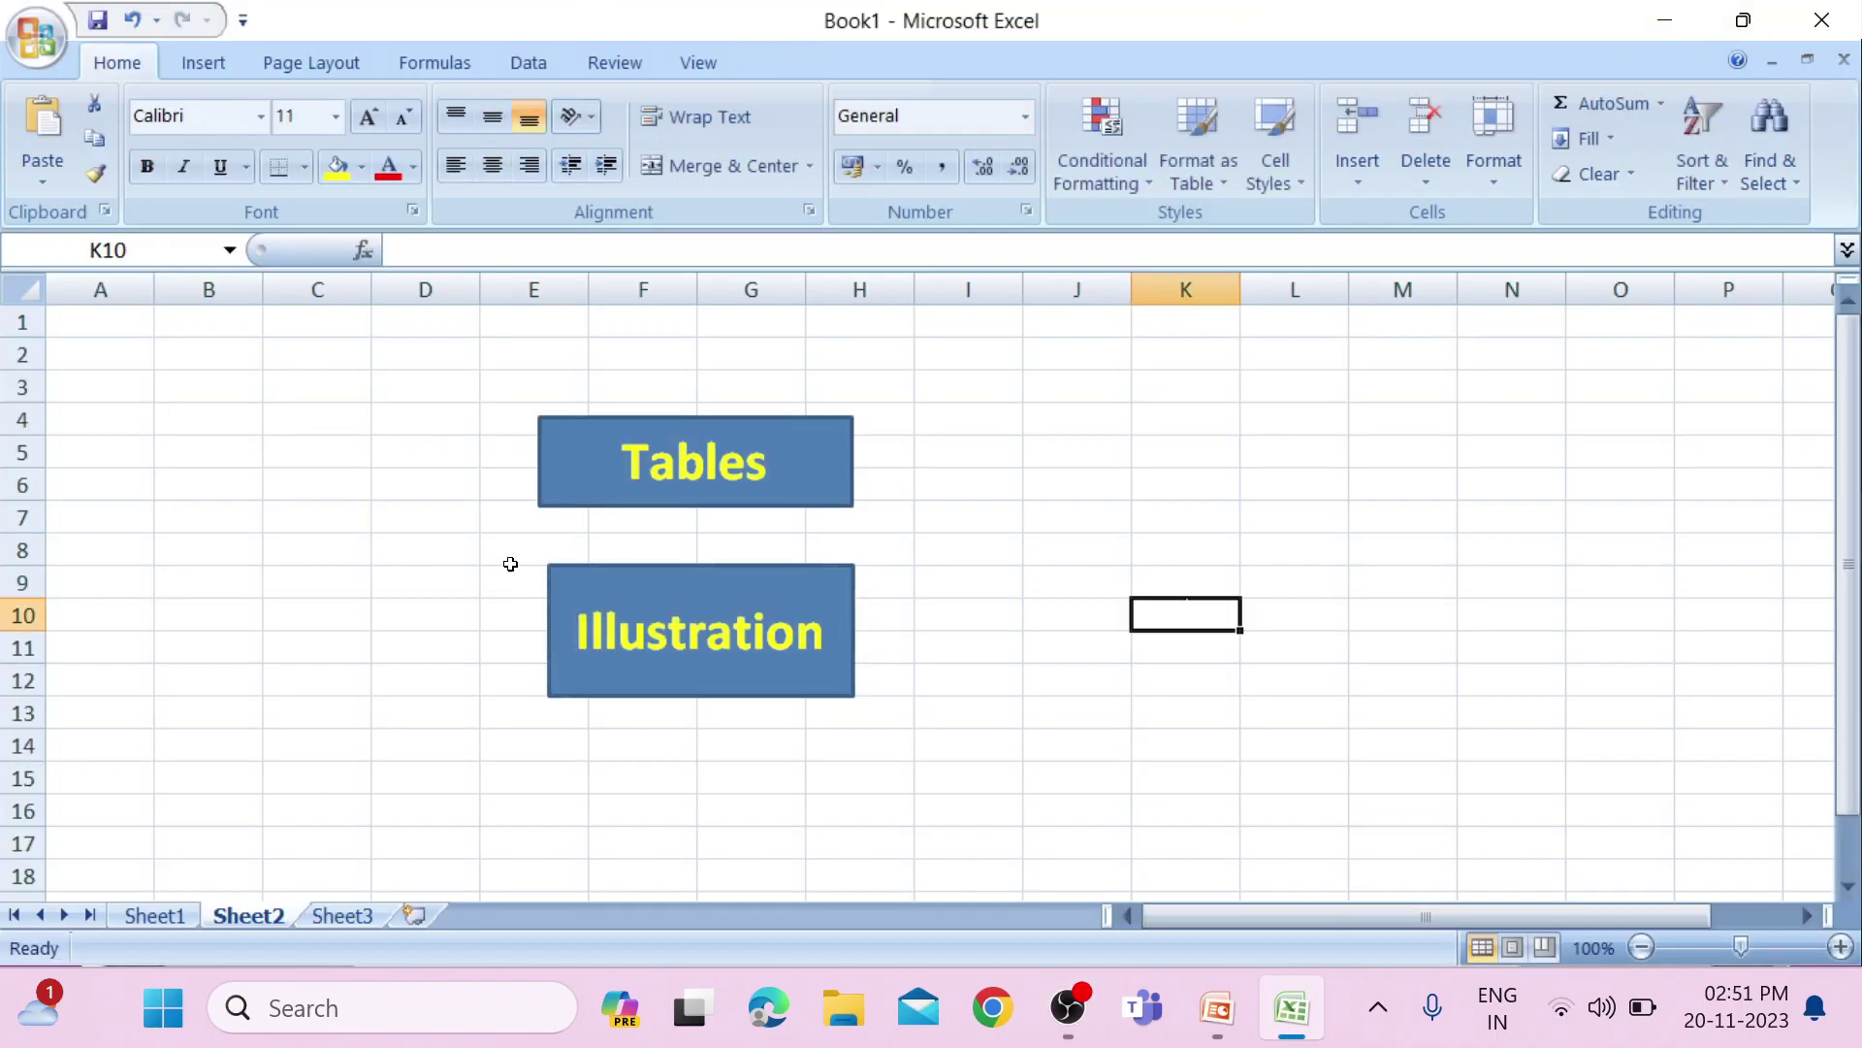
Step: Create a table over B2:O18 on Sheet3 without marking the range as having headers
{"action": "left_click", "coordinate": [337, 923]}
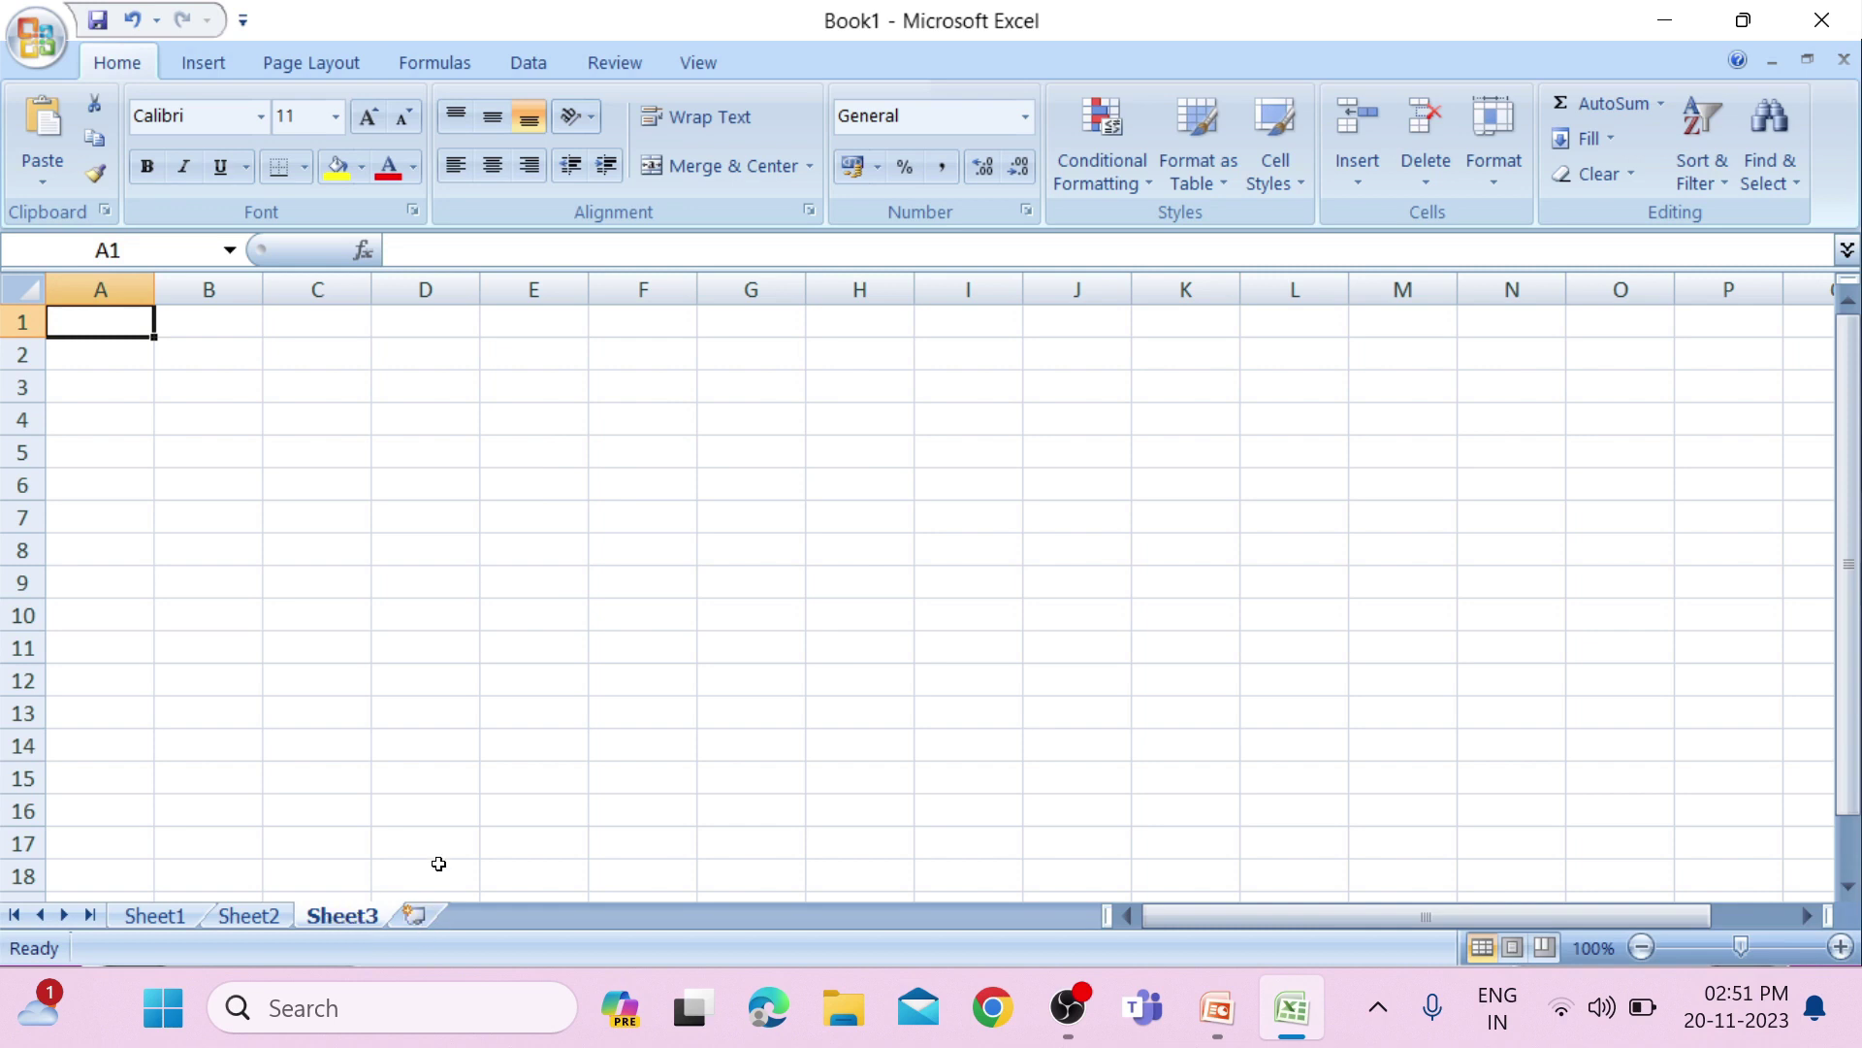
{"action": "left_click_drag", "start_coordinate": [236, 356], "coordinate": [1573, 868]}
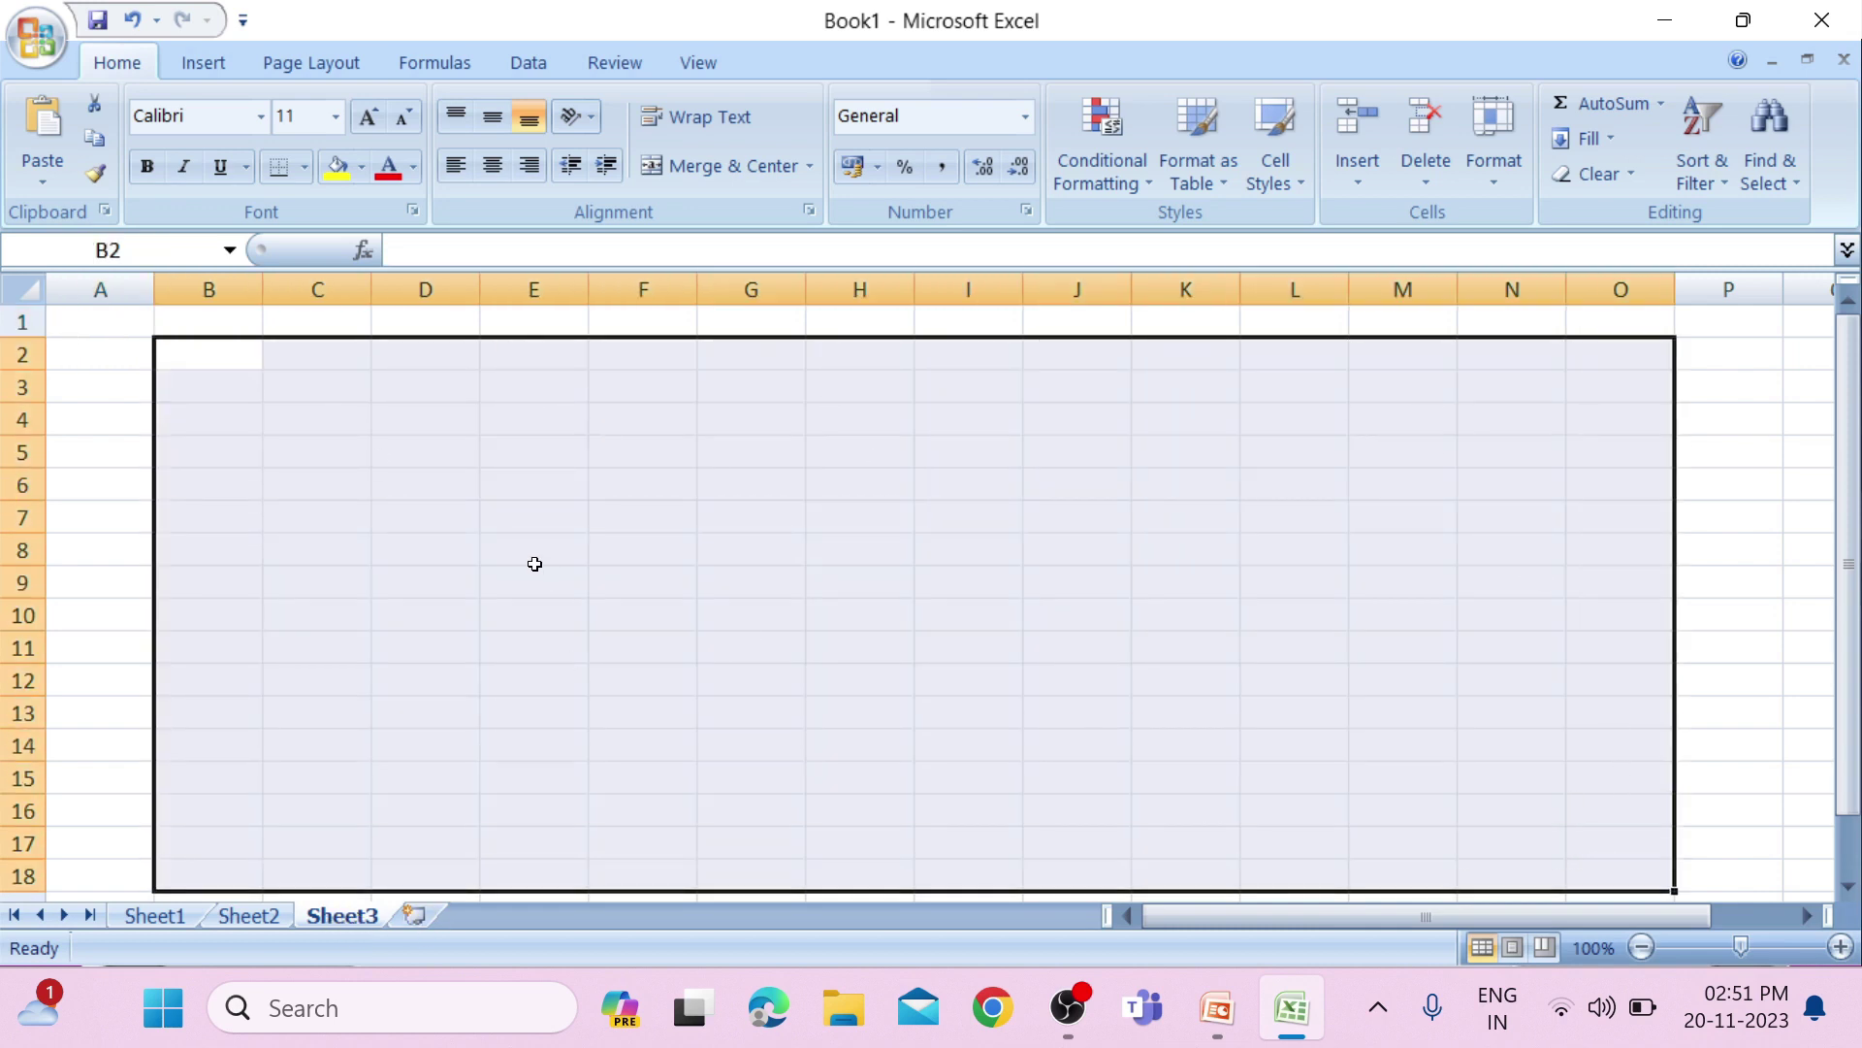
{"action": "left_click", "coordinate": [206, 62]}
{"action": "left_click", "coordinate": [141, 151]}
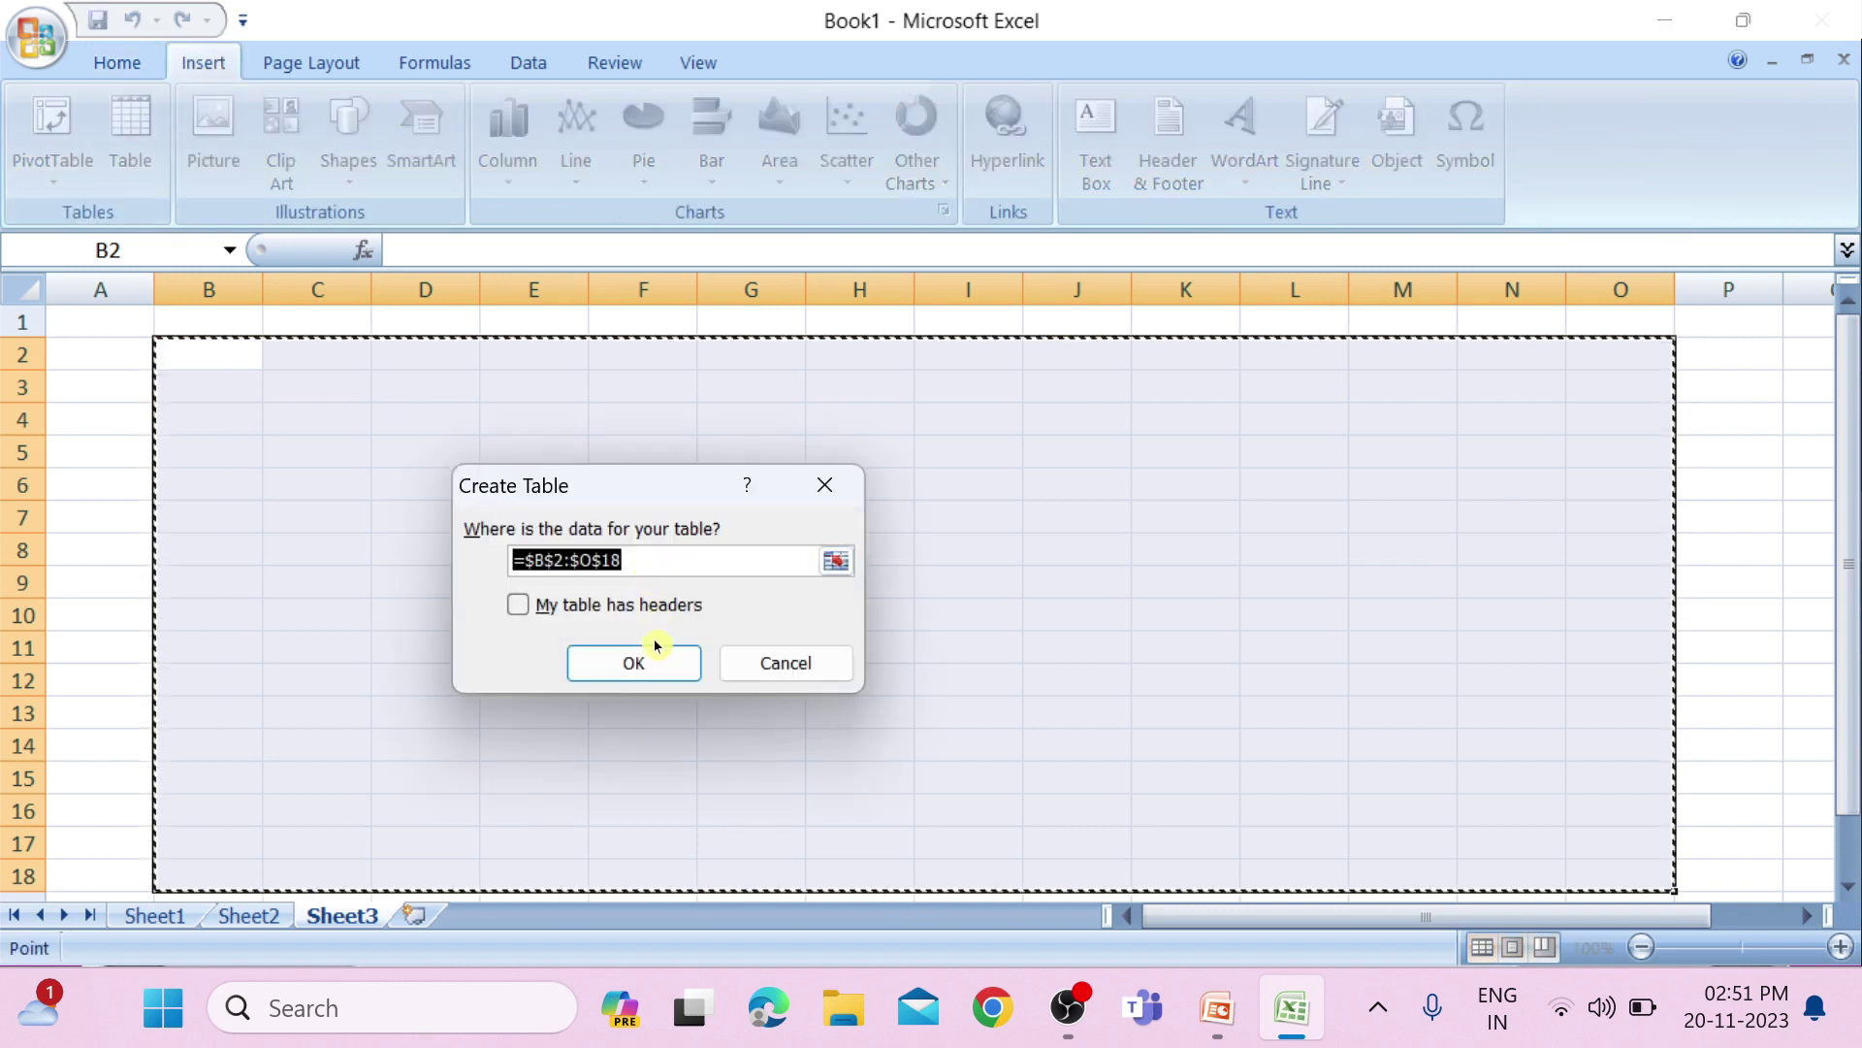
{"action": "left_click", "coordinate": [635, 662]}
{"action": "scroll", "coordinate": [1542, 553], "scroll_direction": "down", "scroll_amount": 1}
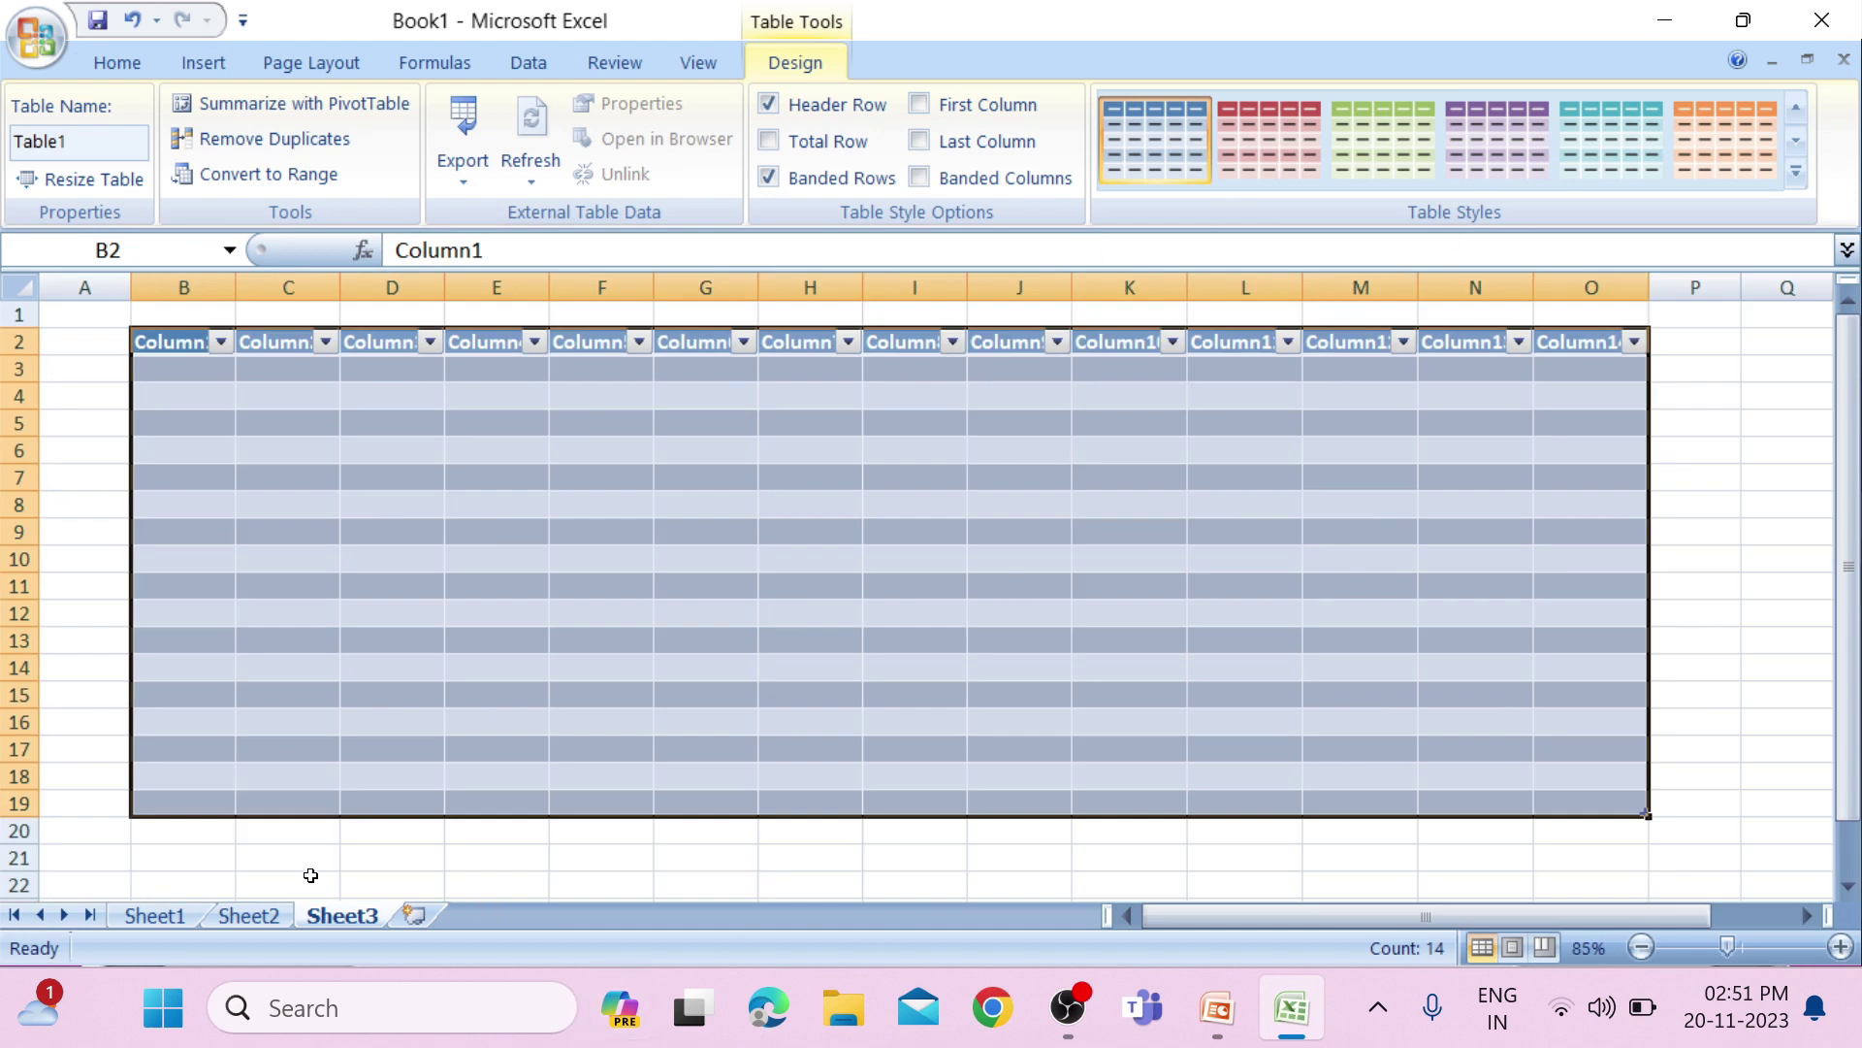
Step: Add a new worksheet after Sheet3 and place the clip art of a white cottage by a lake over about A2:D11
{"action": "left_click", "coordinate": [414, 915]}
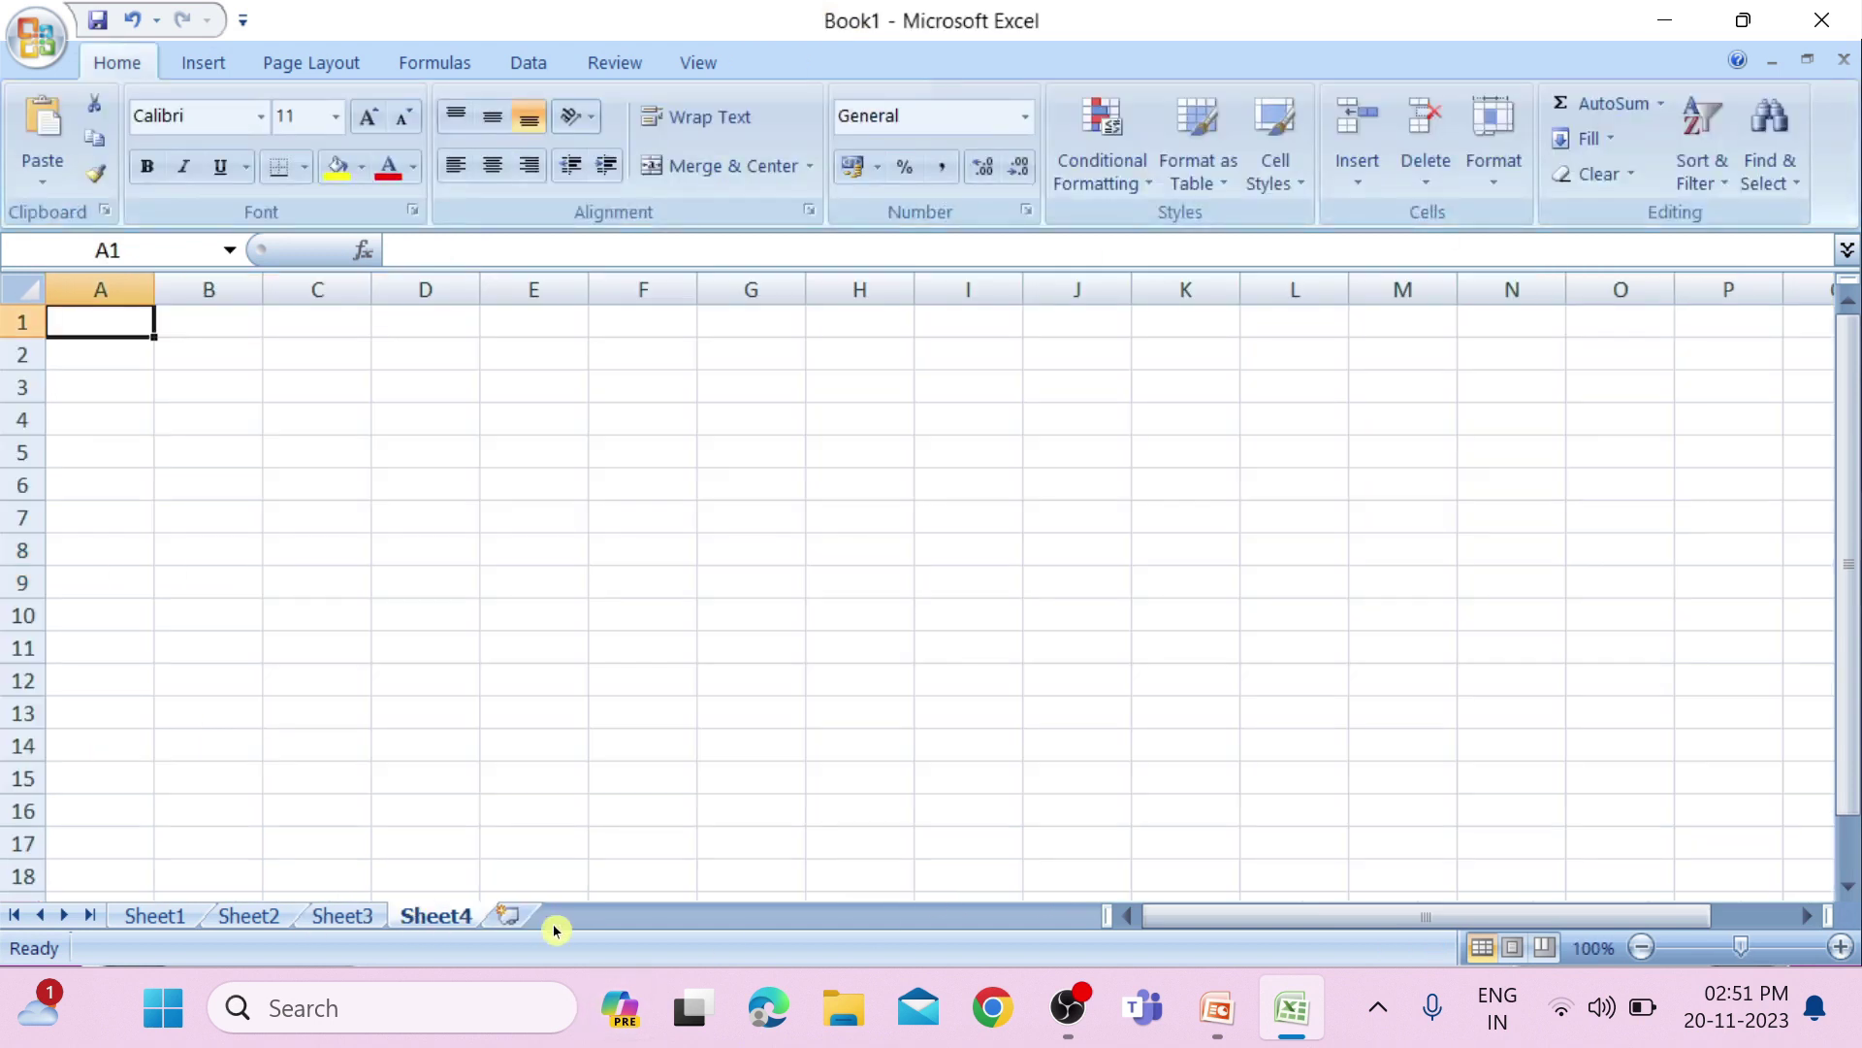
{"action": "left_click", "coordinate": [178, 72]}
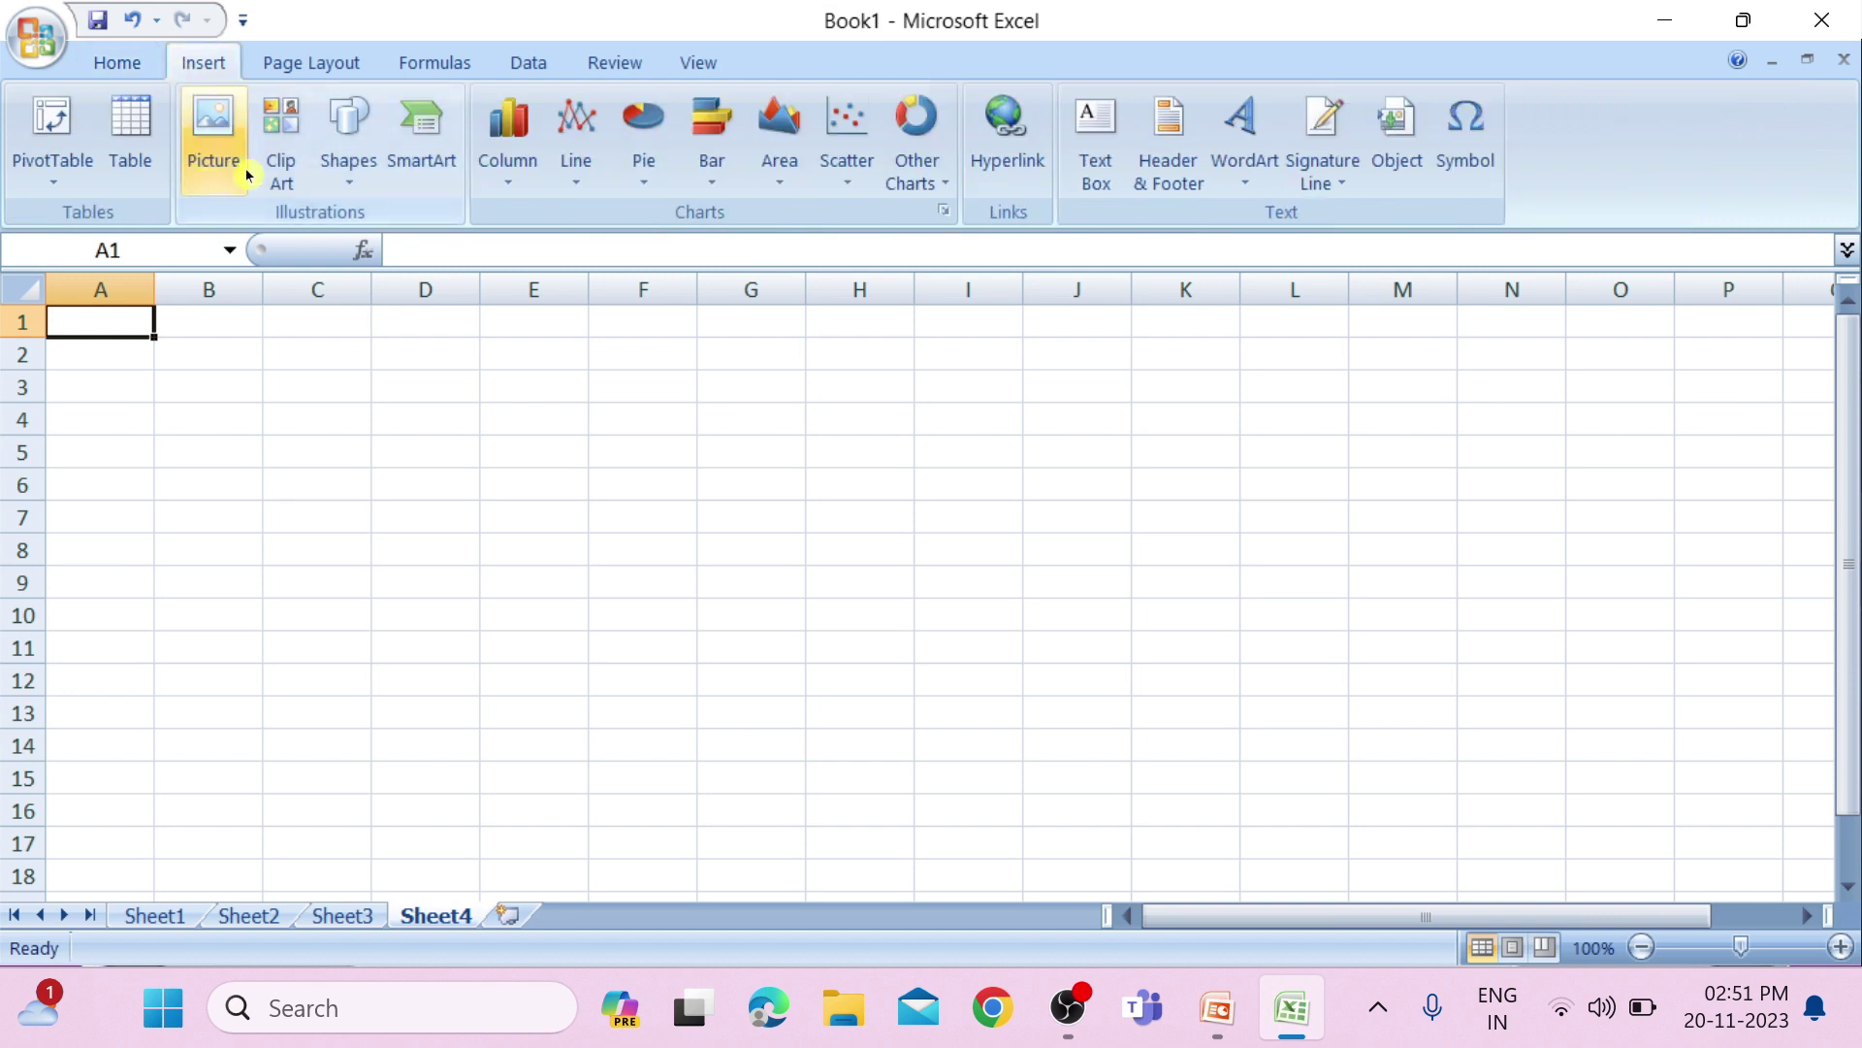
{"action": "left_click", "coordinate": [278, 160]}
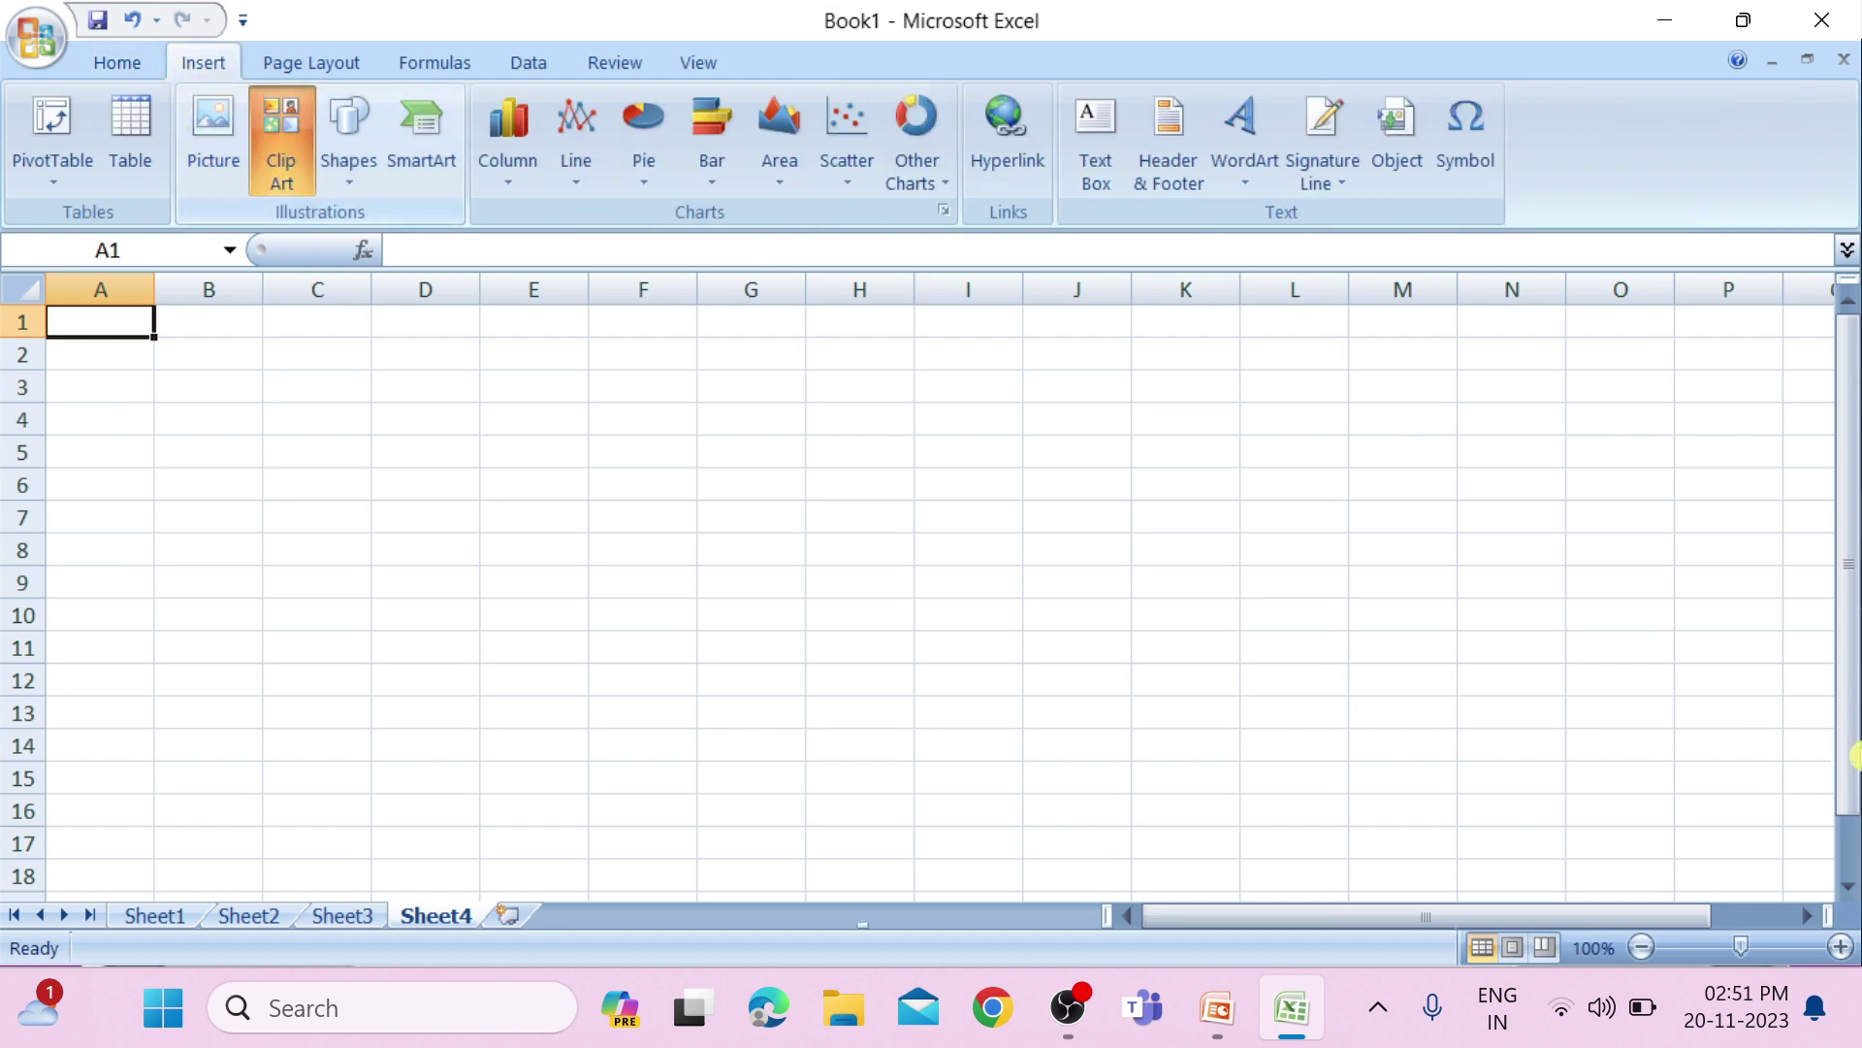
{"action": "left_click", "coordinate": [1773, 378]}
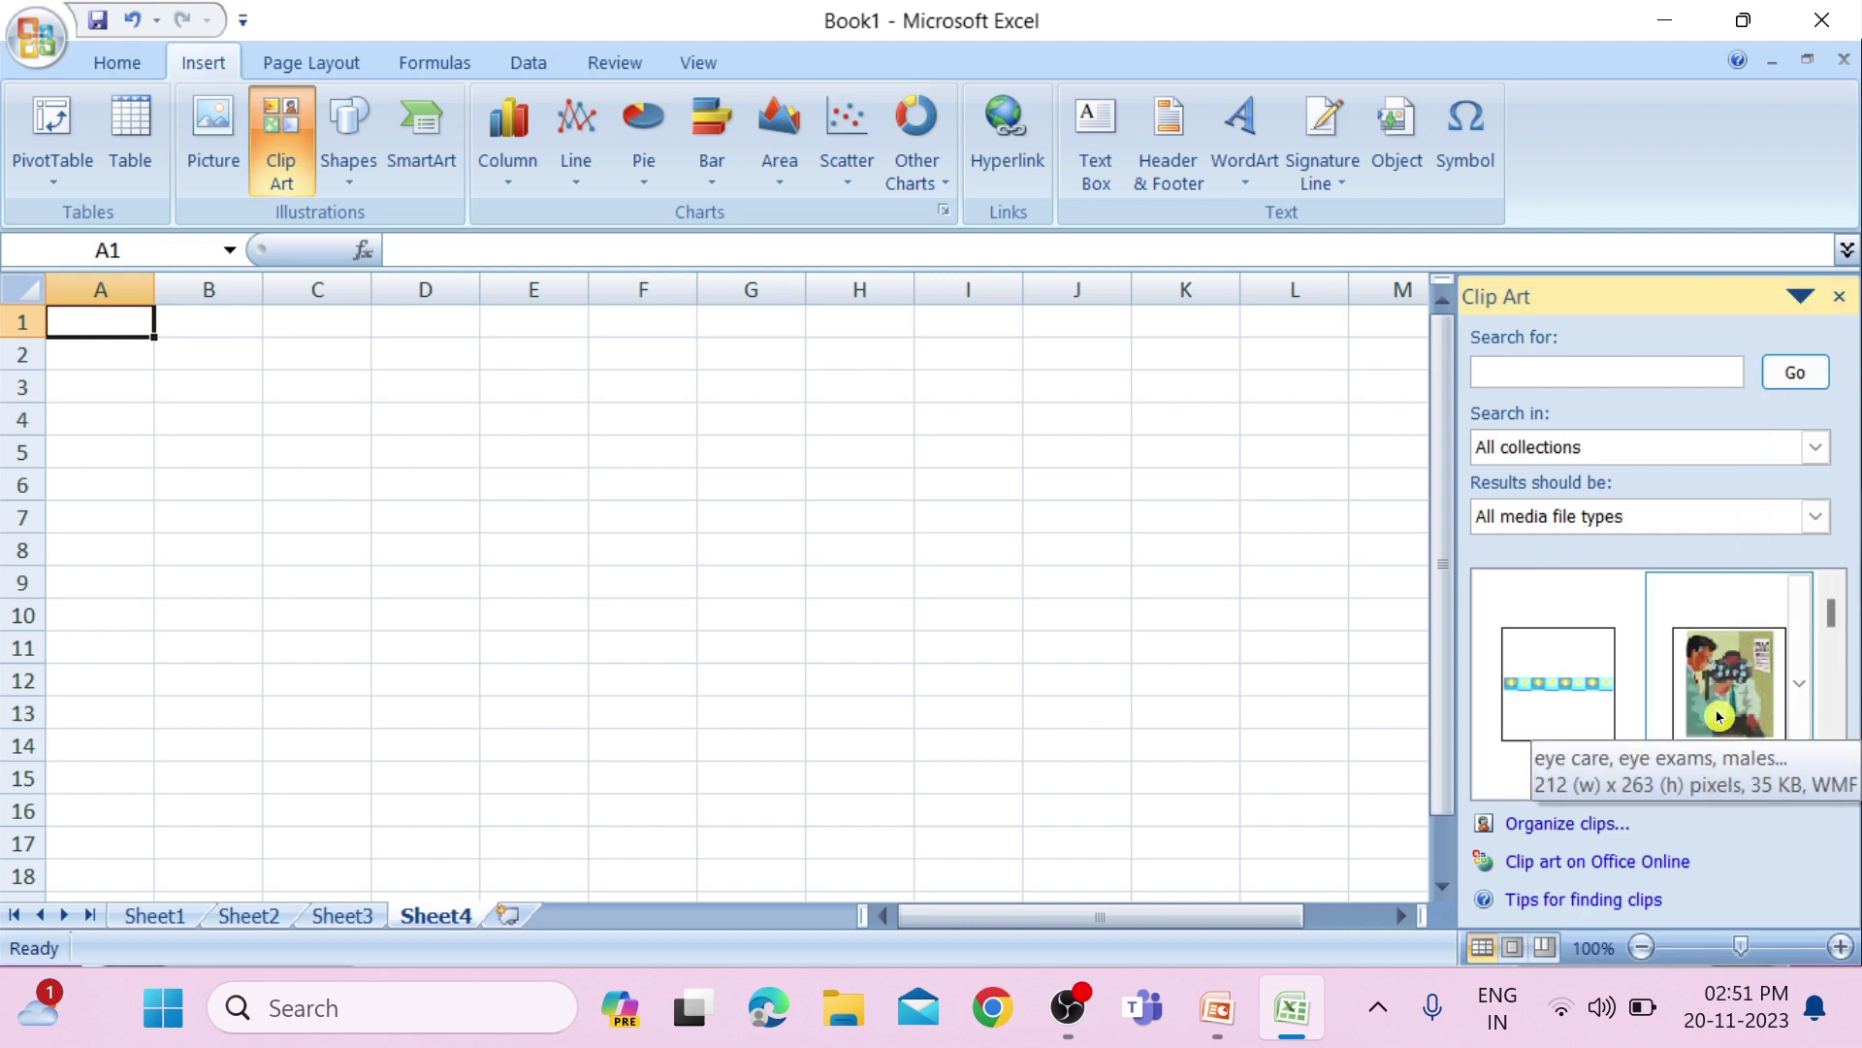
{"action": "scroll", "coordinate": [1588, 698], "scroll_direction": "down", "scroll_amount": 3}
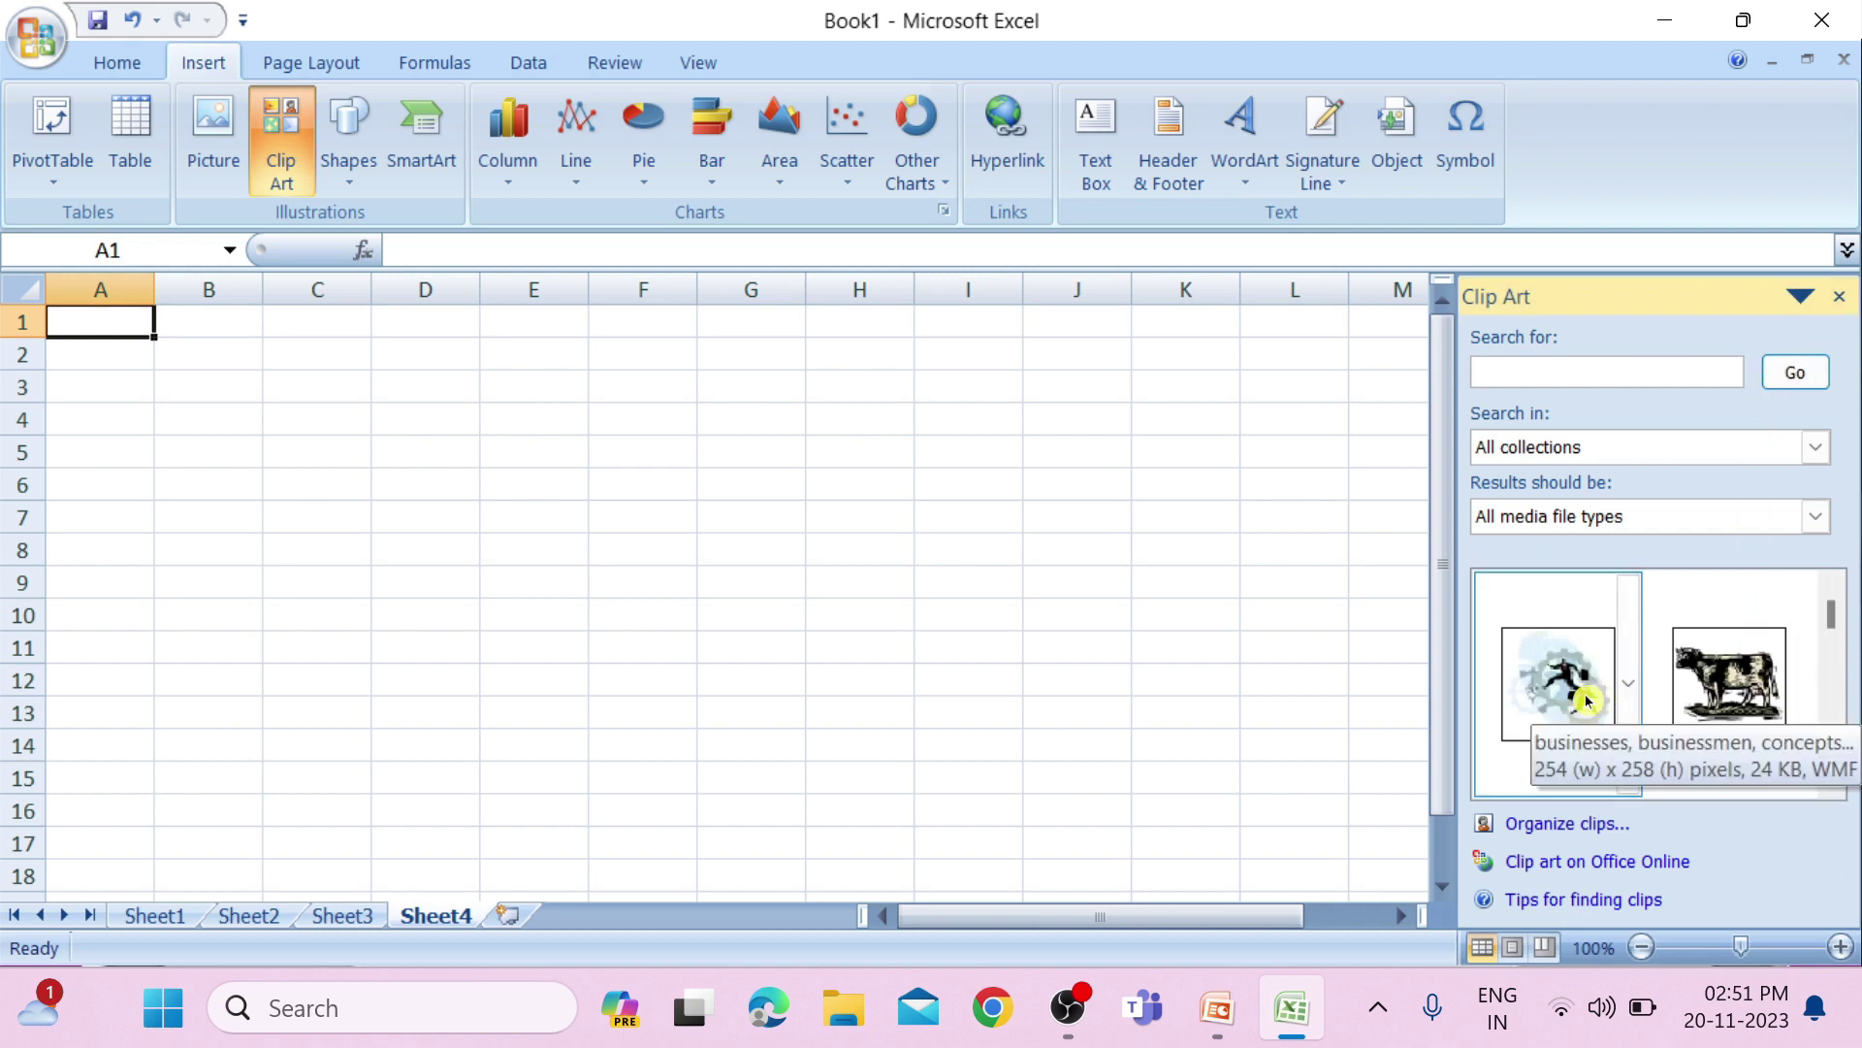
{"action": "scroll", "coordinate": [1585, 700], "scroll_direction": "down", "scroll_amount": 3}
{"action": "left_click_drag", "start_coordinate": [1581, 699], "coordinate": [477, 597]}
{"action": "left_click_drag", "start_coordinate": [566, 716], "coordinate": [192, 477]}
{"action": "left_click", "coordinate": [831, 534]}
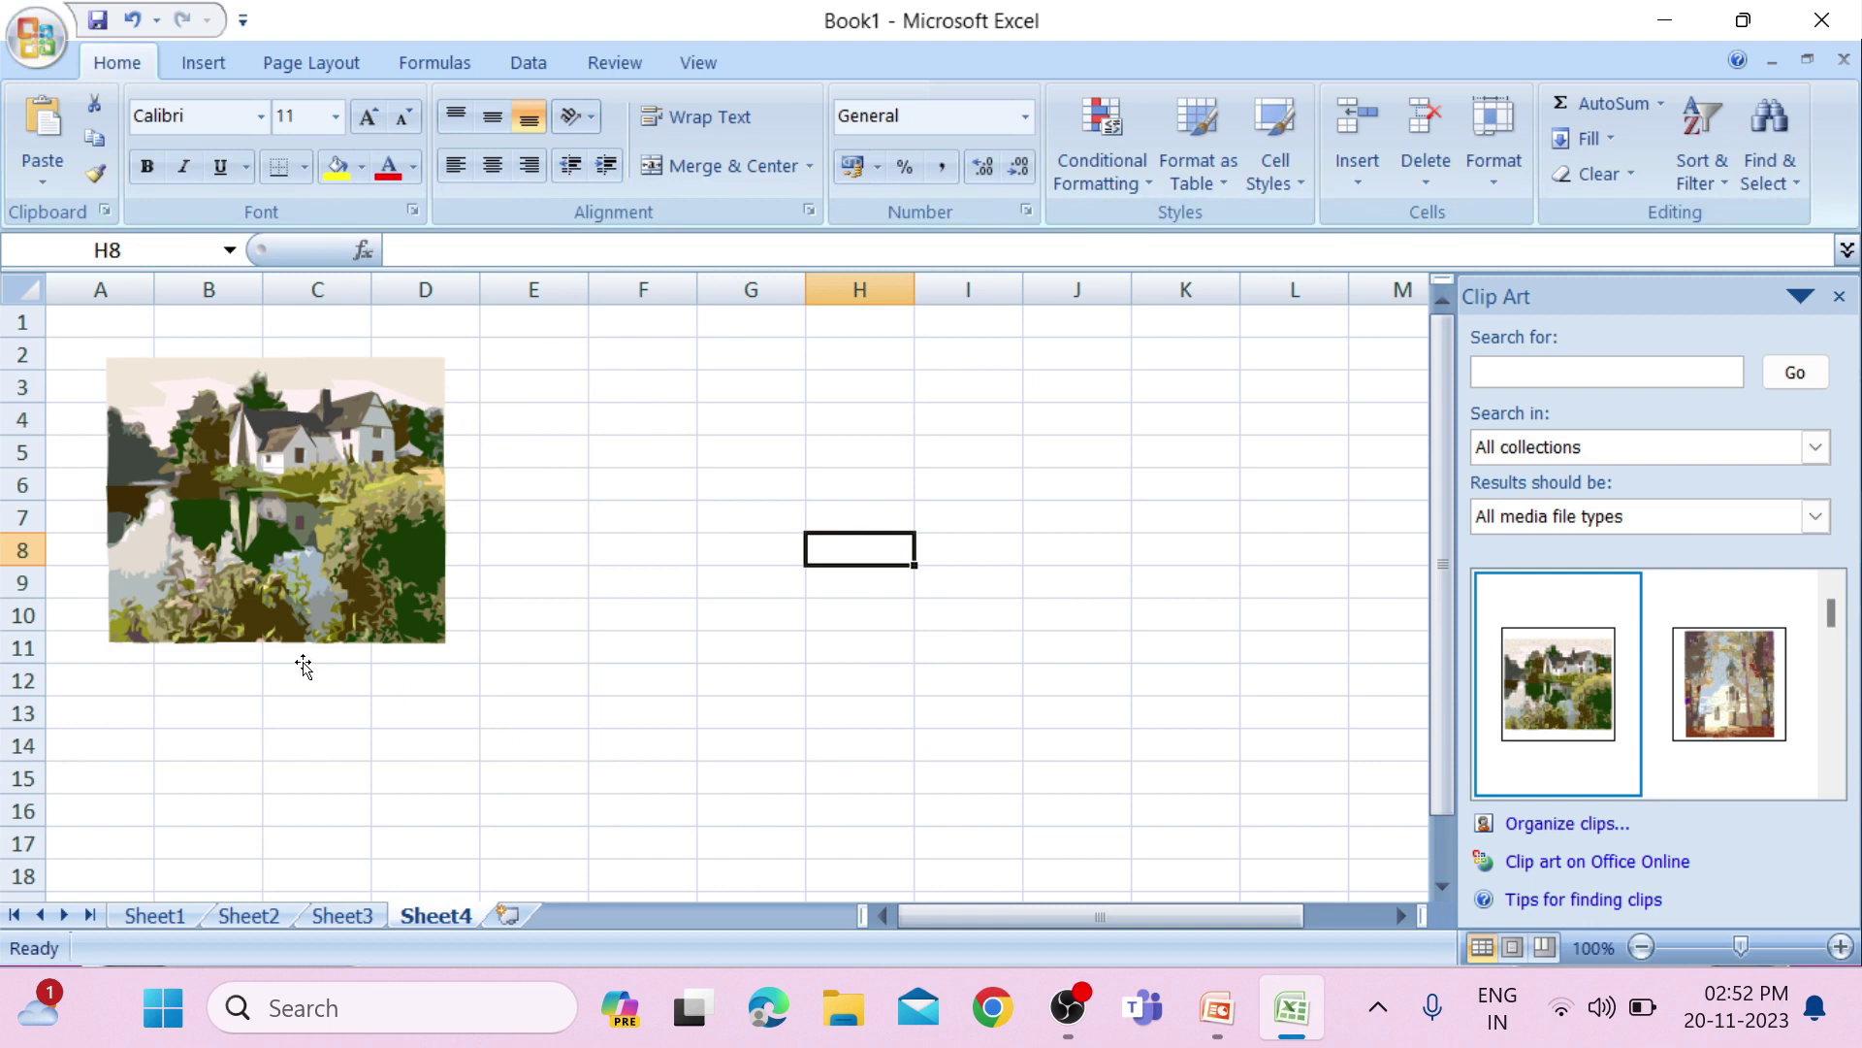
Step: Draw a Smiley Face shape about 3.4 cm high and 2.7 cm wide beside the cottage picture, around columns F to H
{"action": "left_click", "coordinate": [203, 62]}
{"action": "left_click", "coordinate": [342, 192]}
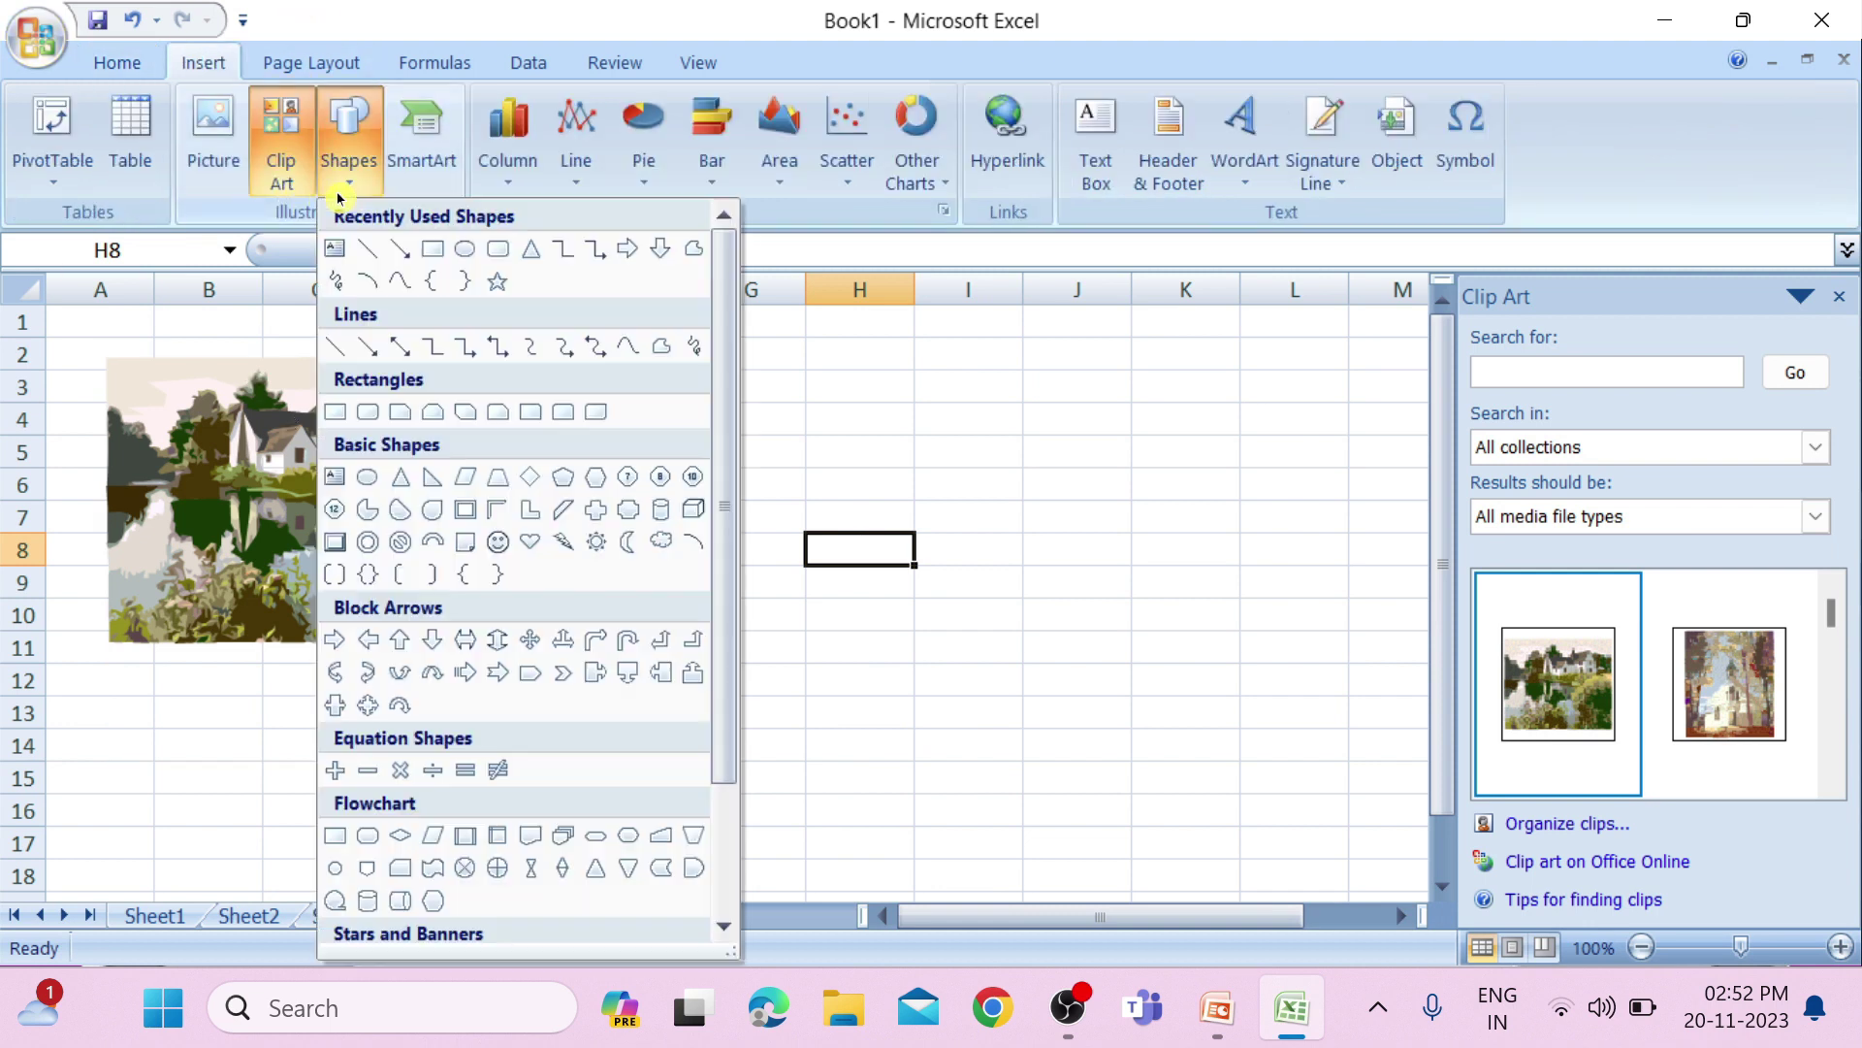
{"action": "left_click", "coordinate": [498, 541]}
{"action": "left_click_drag", "start_coordinate": [673, 449], "coordinate": [847, 668]}
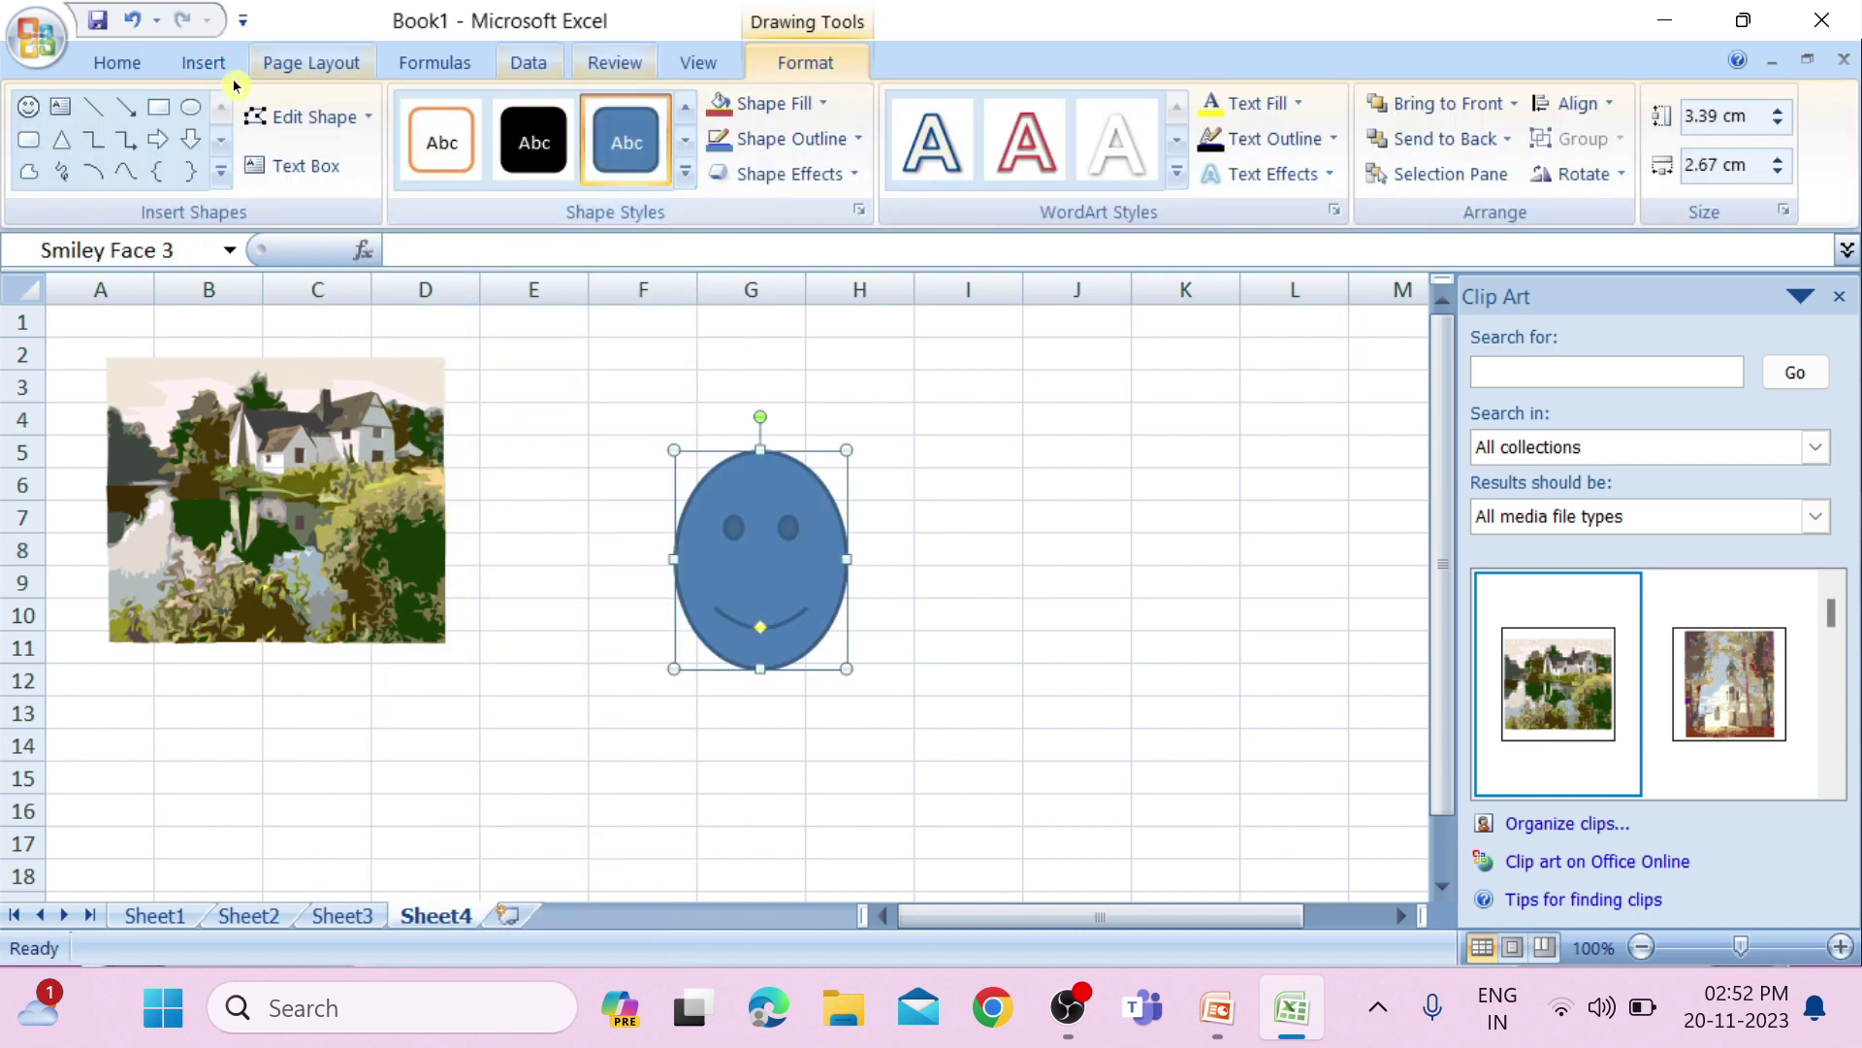
Step: Insert a Continuous Block Process SmartArt graphic from the Process category on Sheet4
{"action": "left_click", "coordinate": [201, 64]}
{"action": "left_click", "coordinate": [417, 156]}
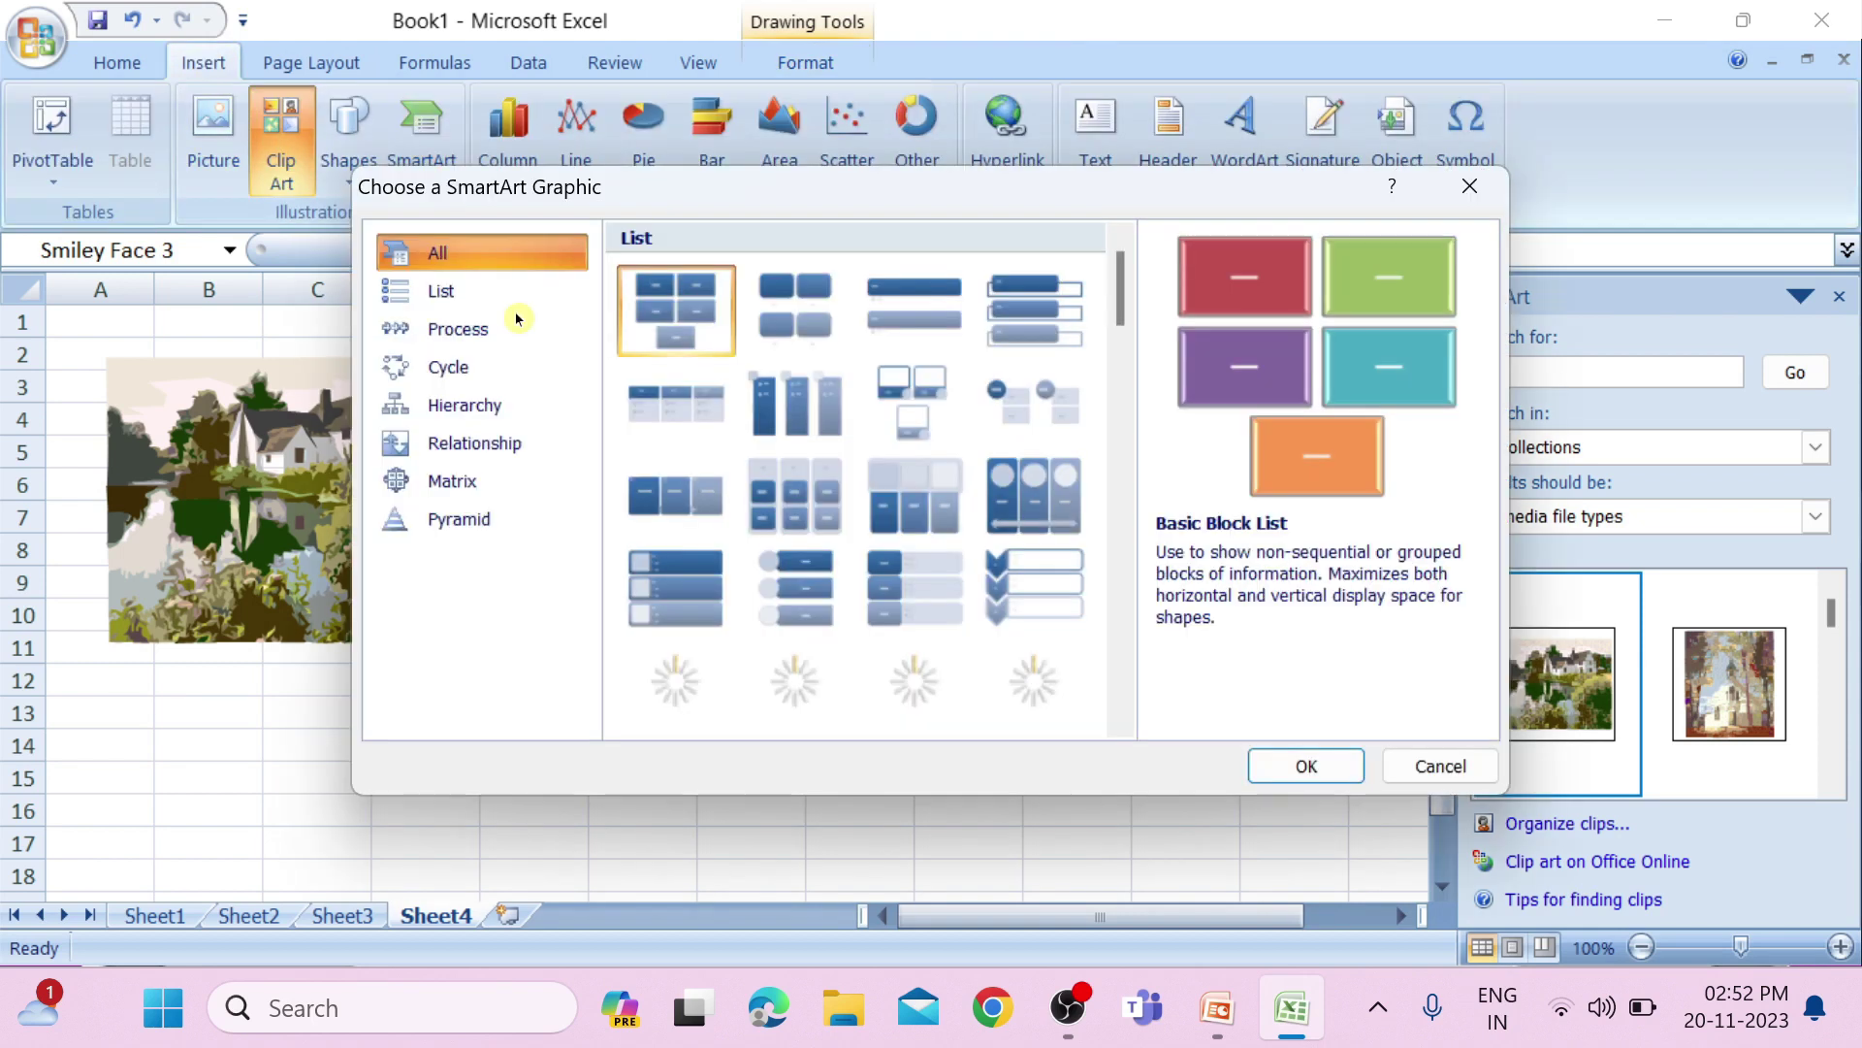
{"action": "left_click", "coordinate": [485, 328]}
{"action": "left_click", "coordinate": [660, 369]}
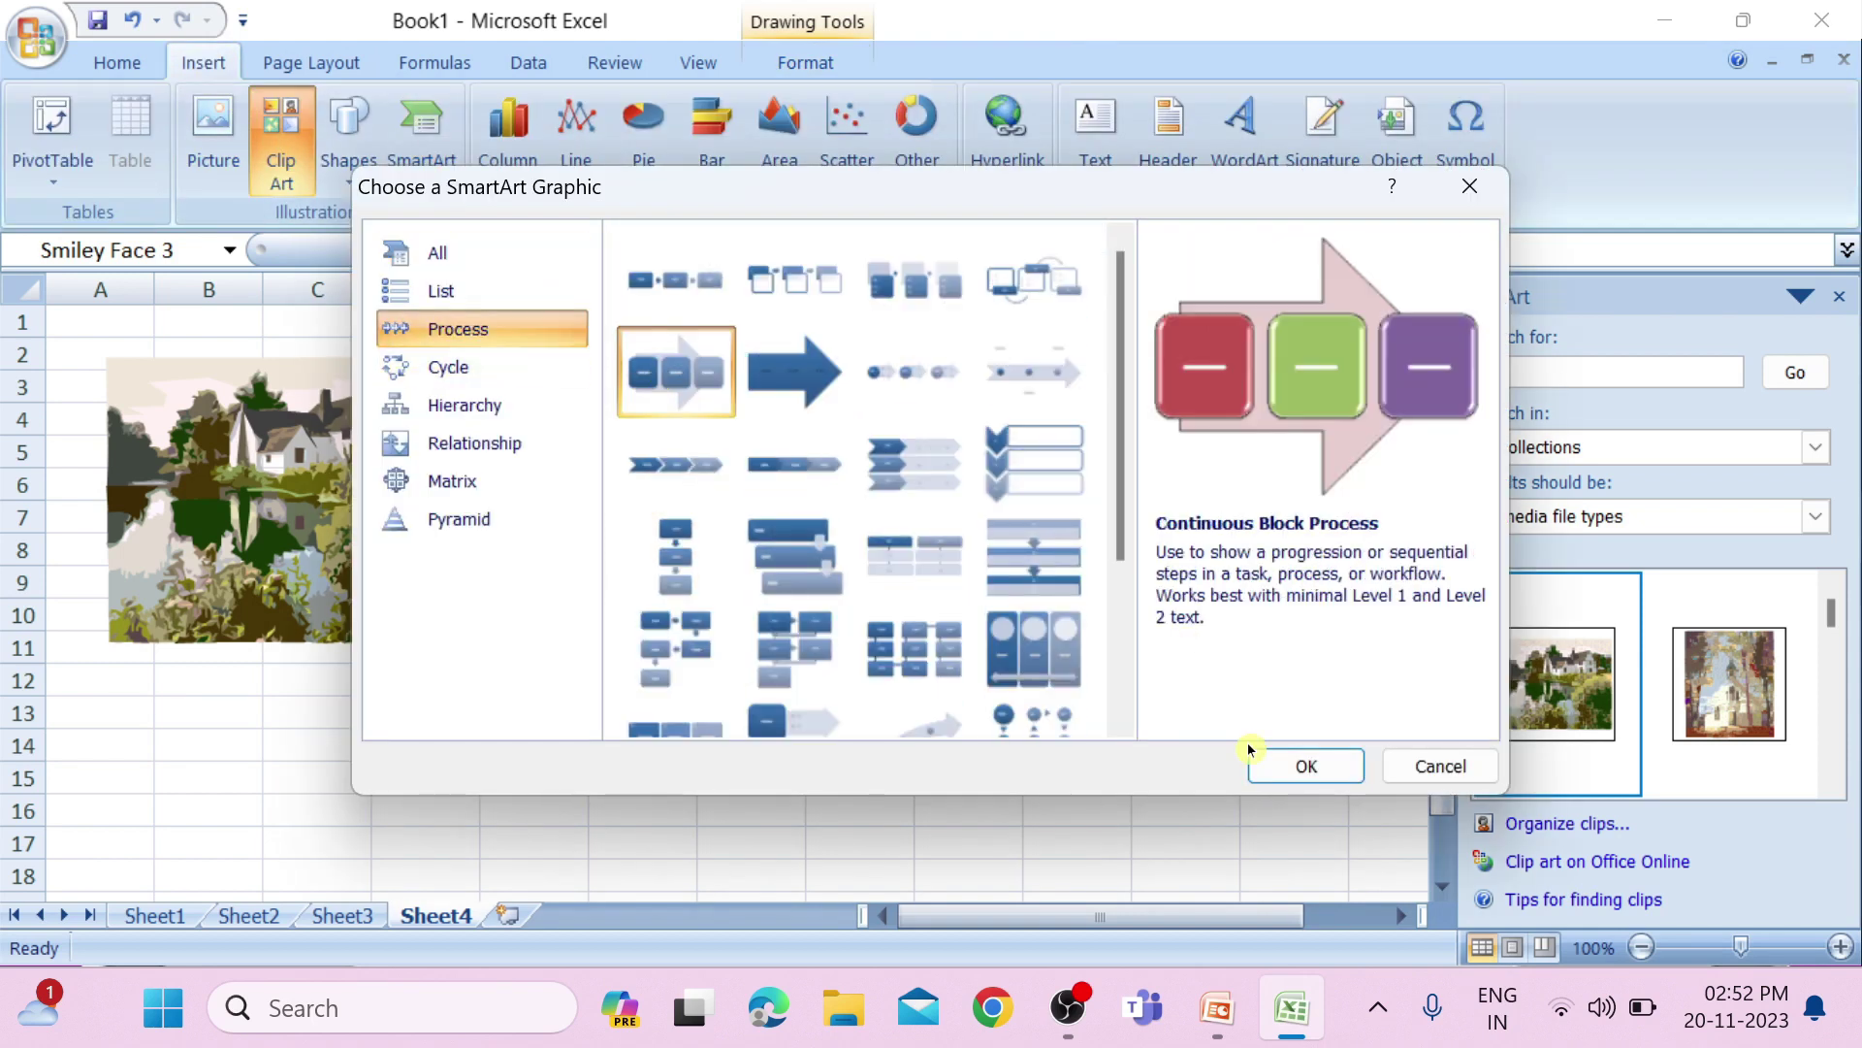
{"action": "left_click", "coordinate": [1300, 765]}
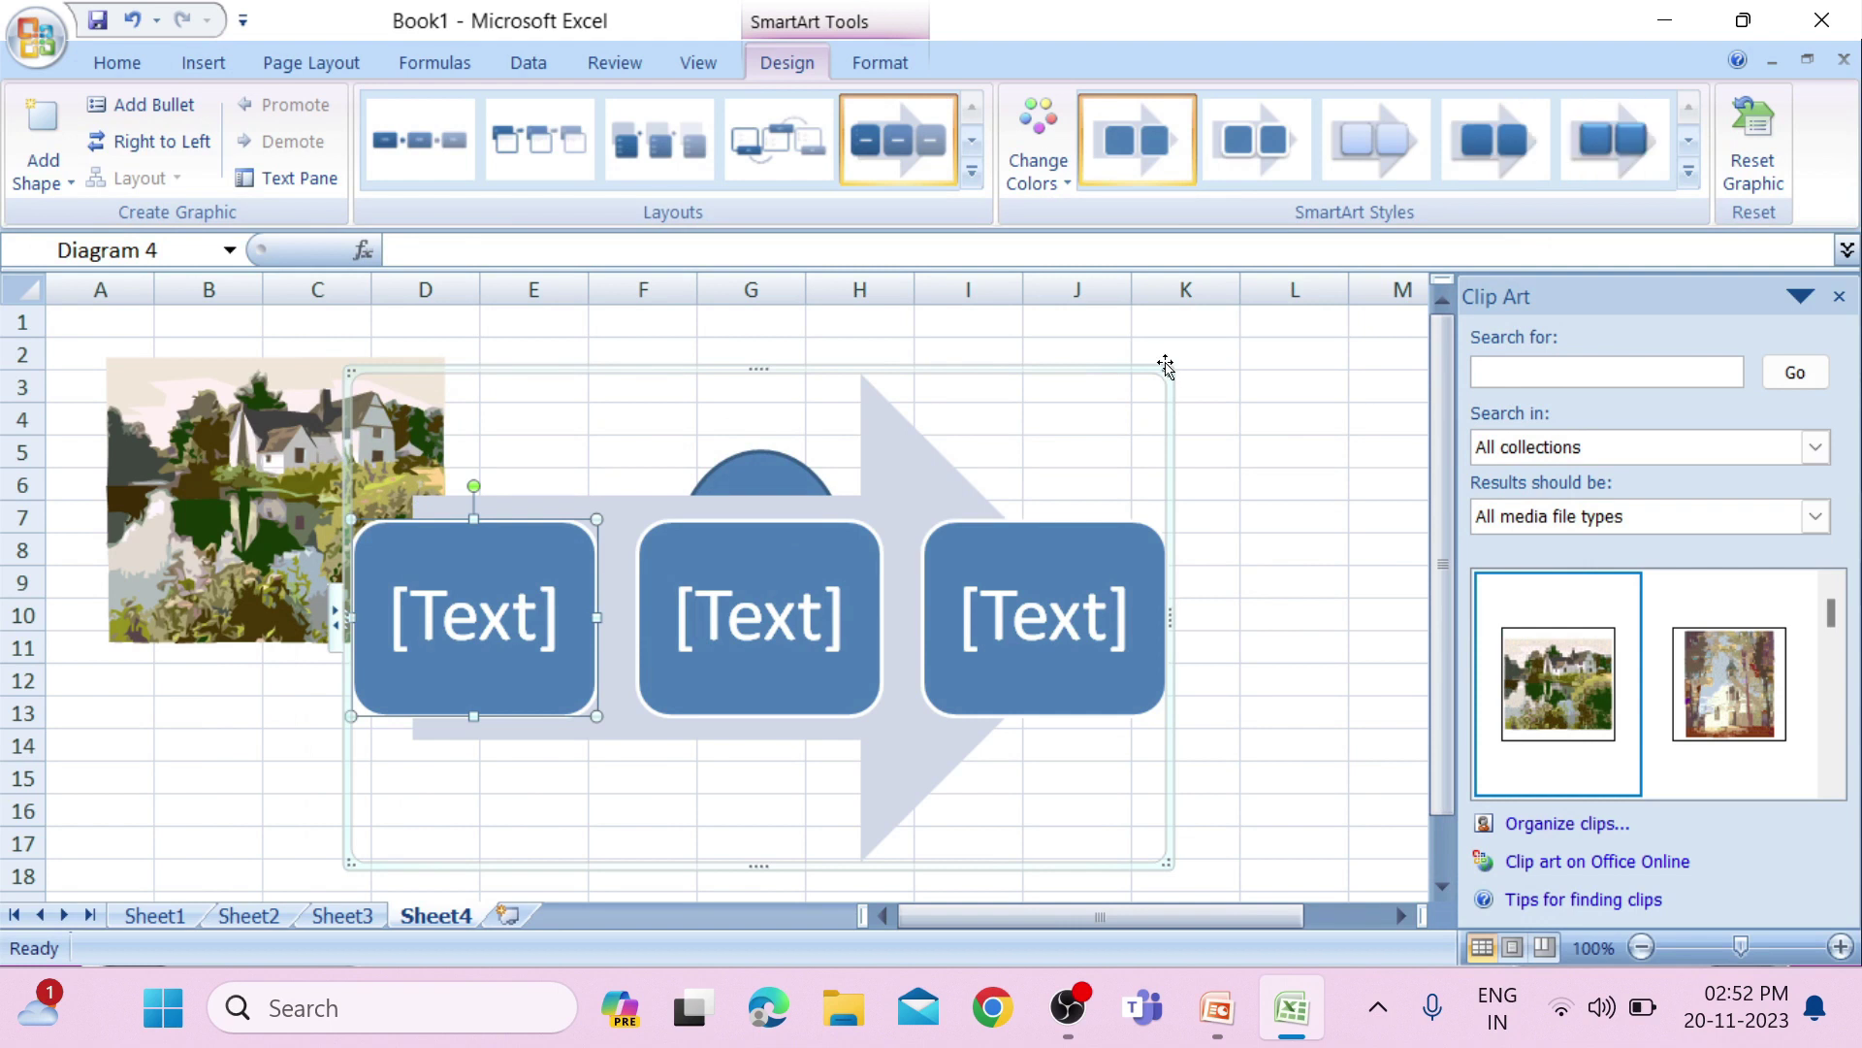
Step: Shrink the SmartArt graphic to about half its size and move it to the right of the smiley face, around columns I to M
{"action": "left_click_drag", "start_coordinate": [1167, 369], "coordinate": [773, 606]}
{"action": "left_click_drag", "start_coordinate": [653, 690], "coordinate": [1137, 514]}
{"action": "left_click", "coordinate": [637, 644]}
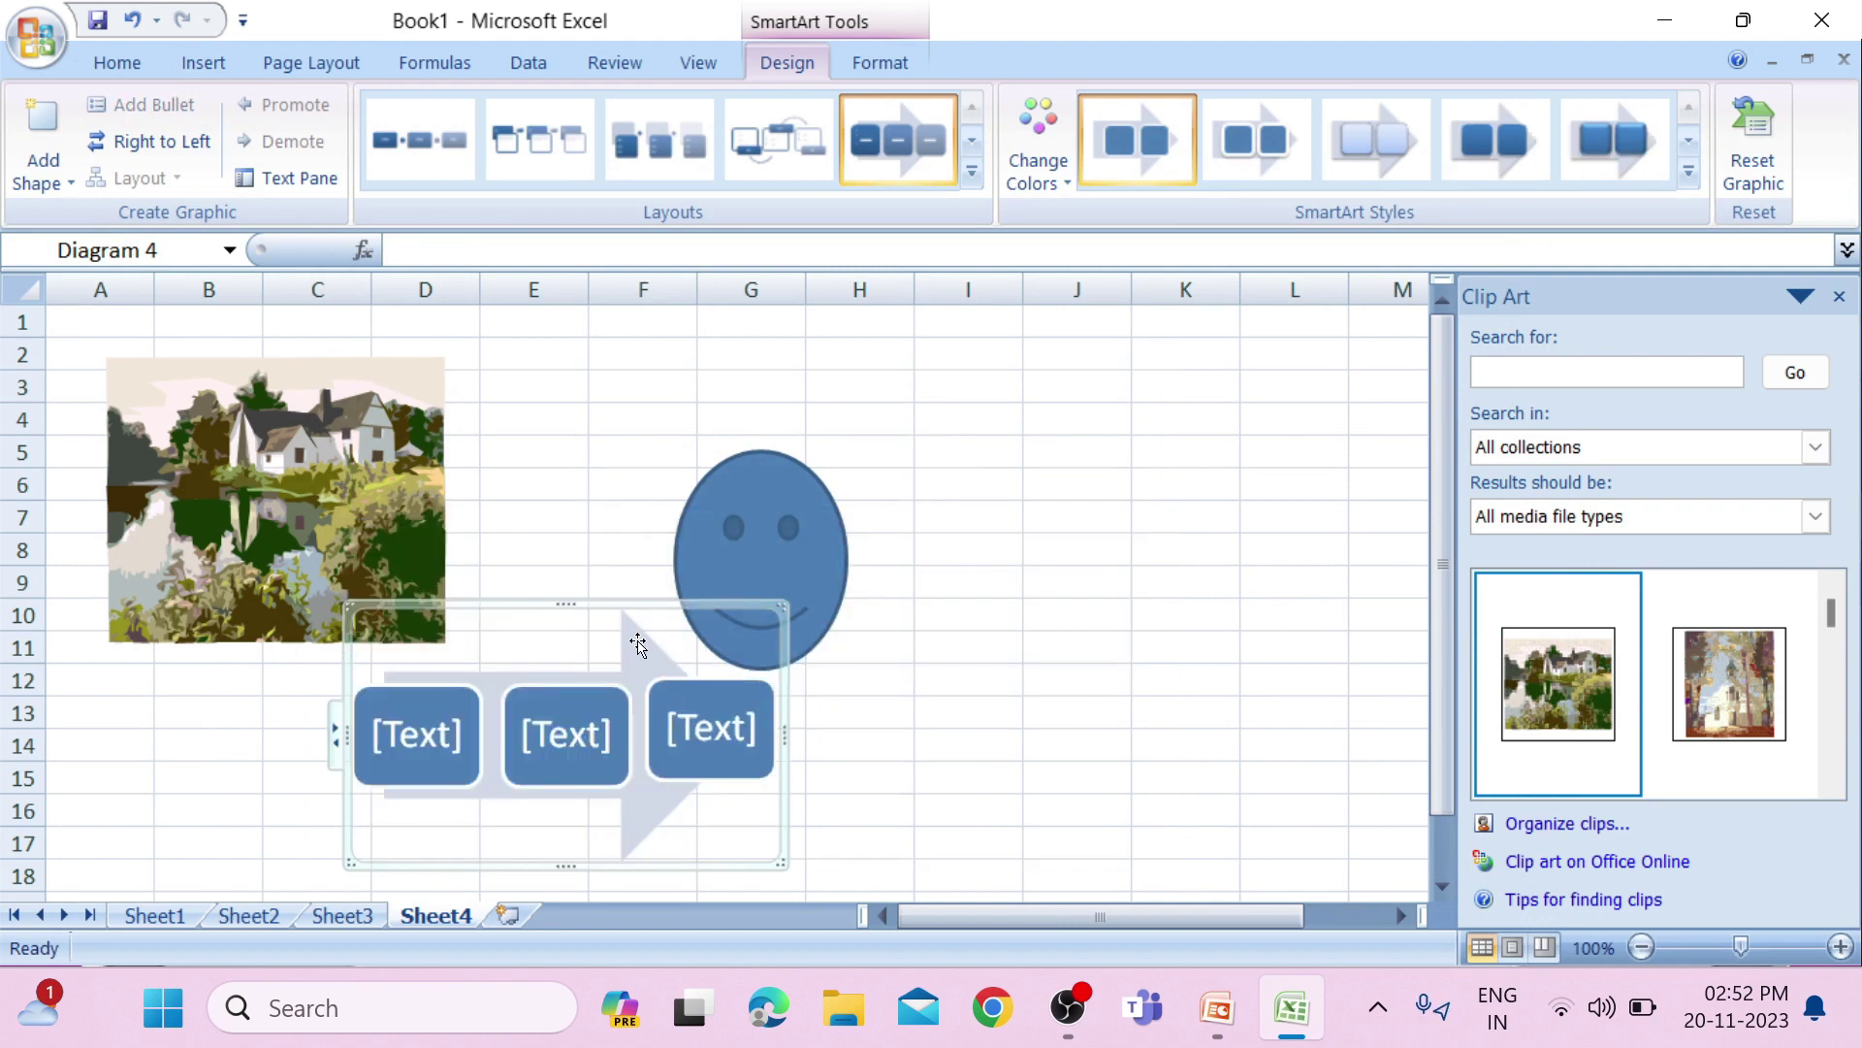
{"action": "left_click_drag", "start_coordinate": [640, 606], "coordinate": [1307, 465]}
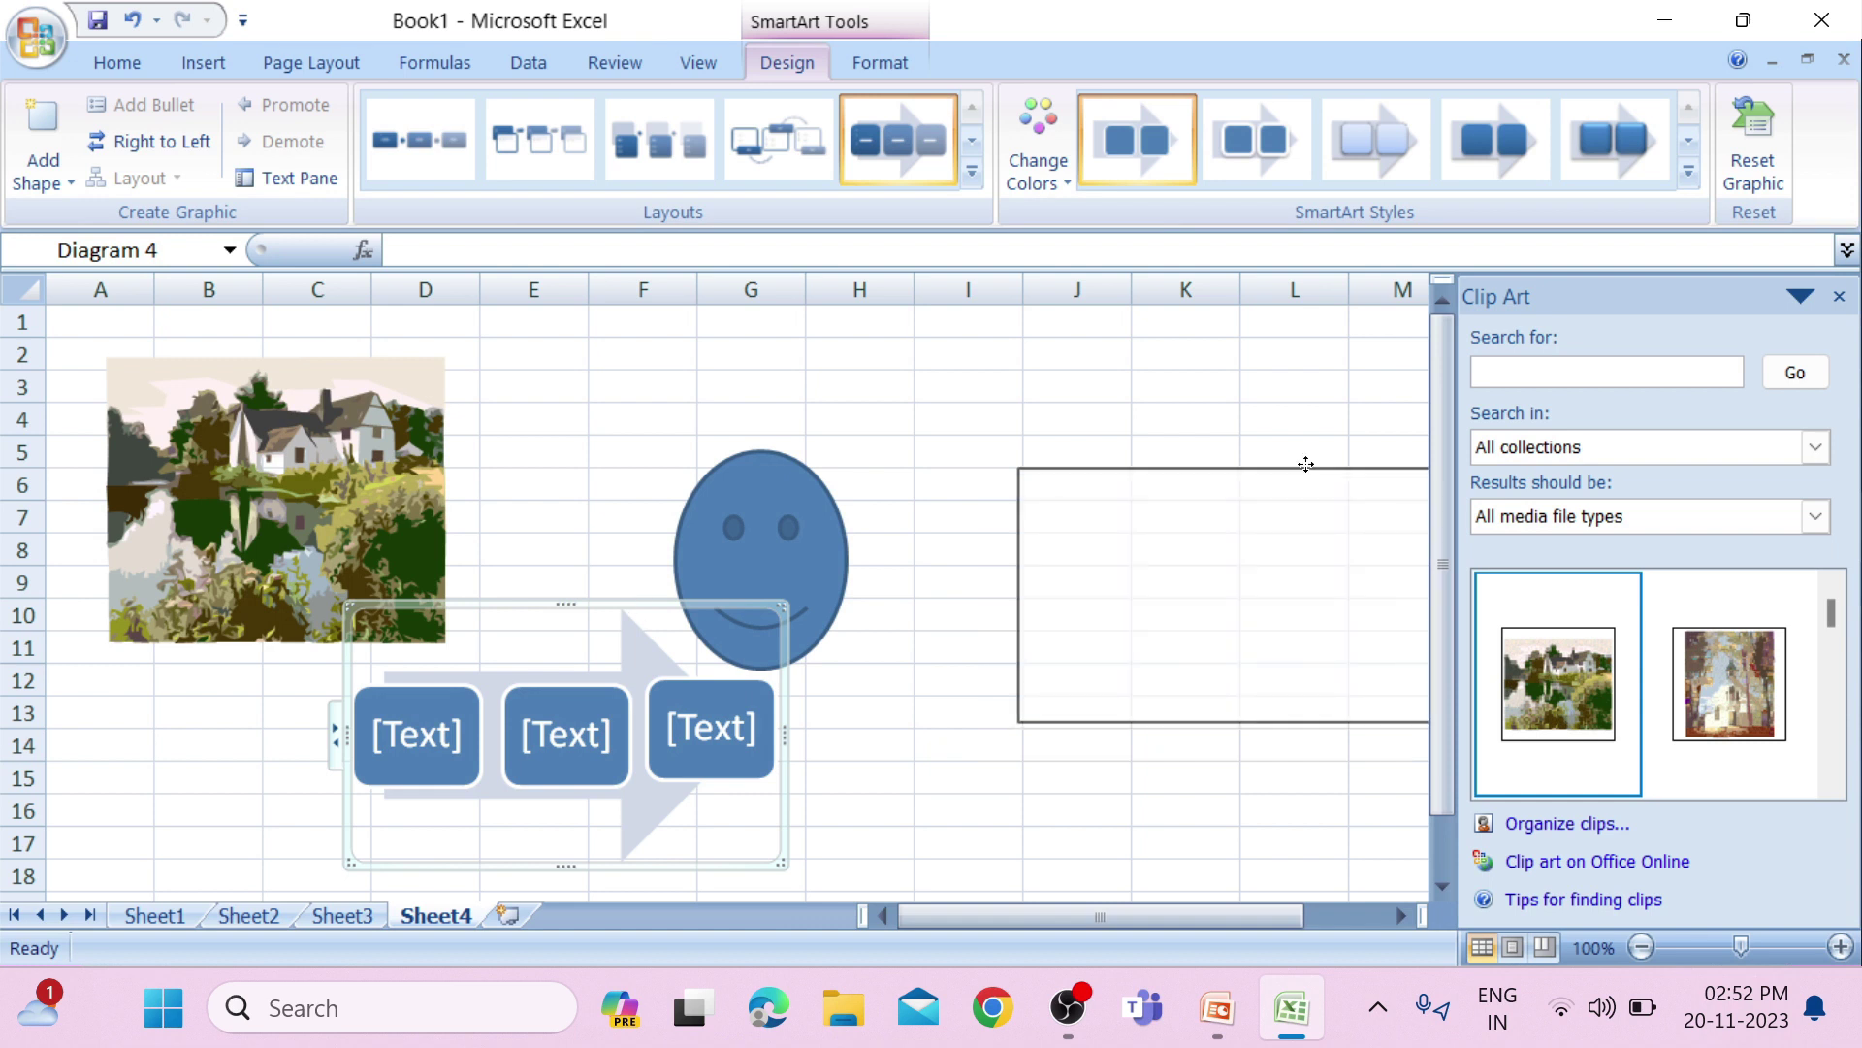
{"action": "left_click_drag", "start_coordinate": [1306, 465], "coordinate": [1306, 465]}
{"action": "left_click", "coordinate": [860, 745]}
Step: Rename Sheet3 as "Table"
{"action": "left_click", "coordinate": [343, 916]}
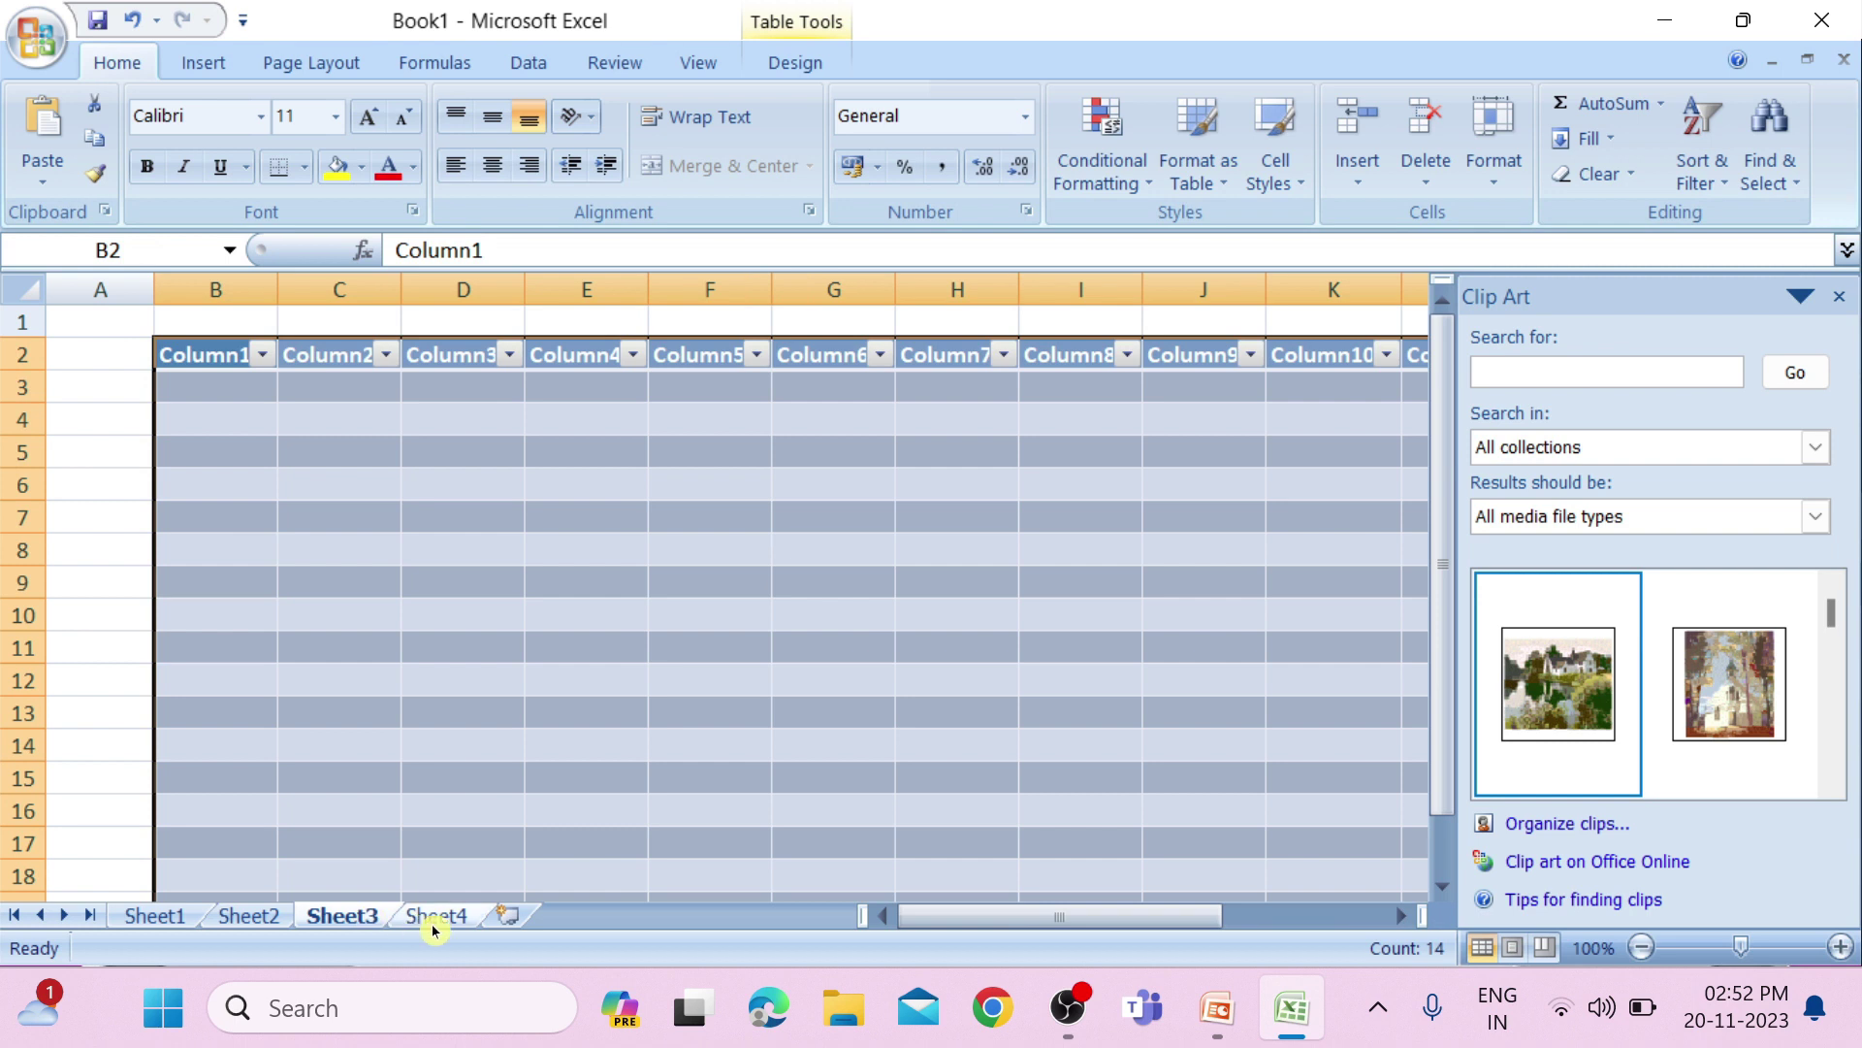
{"action": "key", "text": "alt+h"}
{"action": "type", "text": "orTab"}
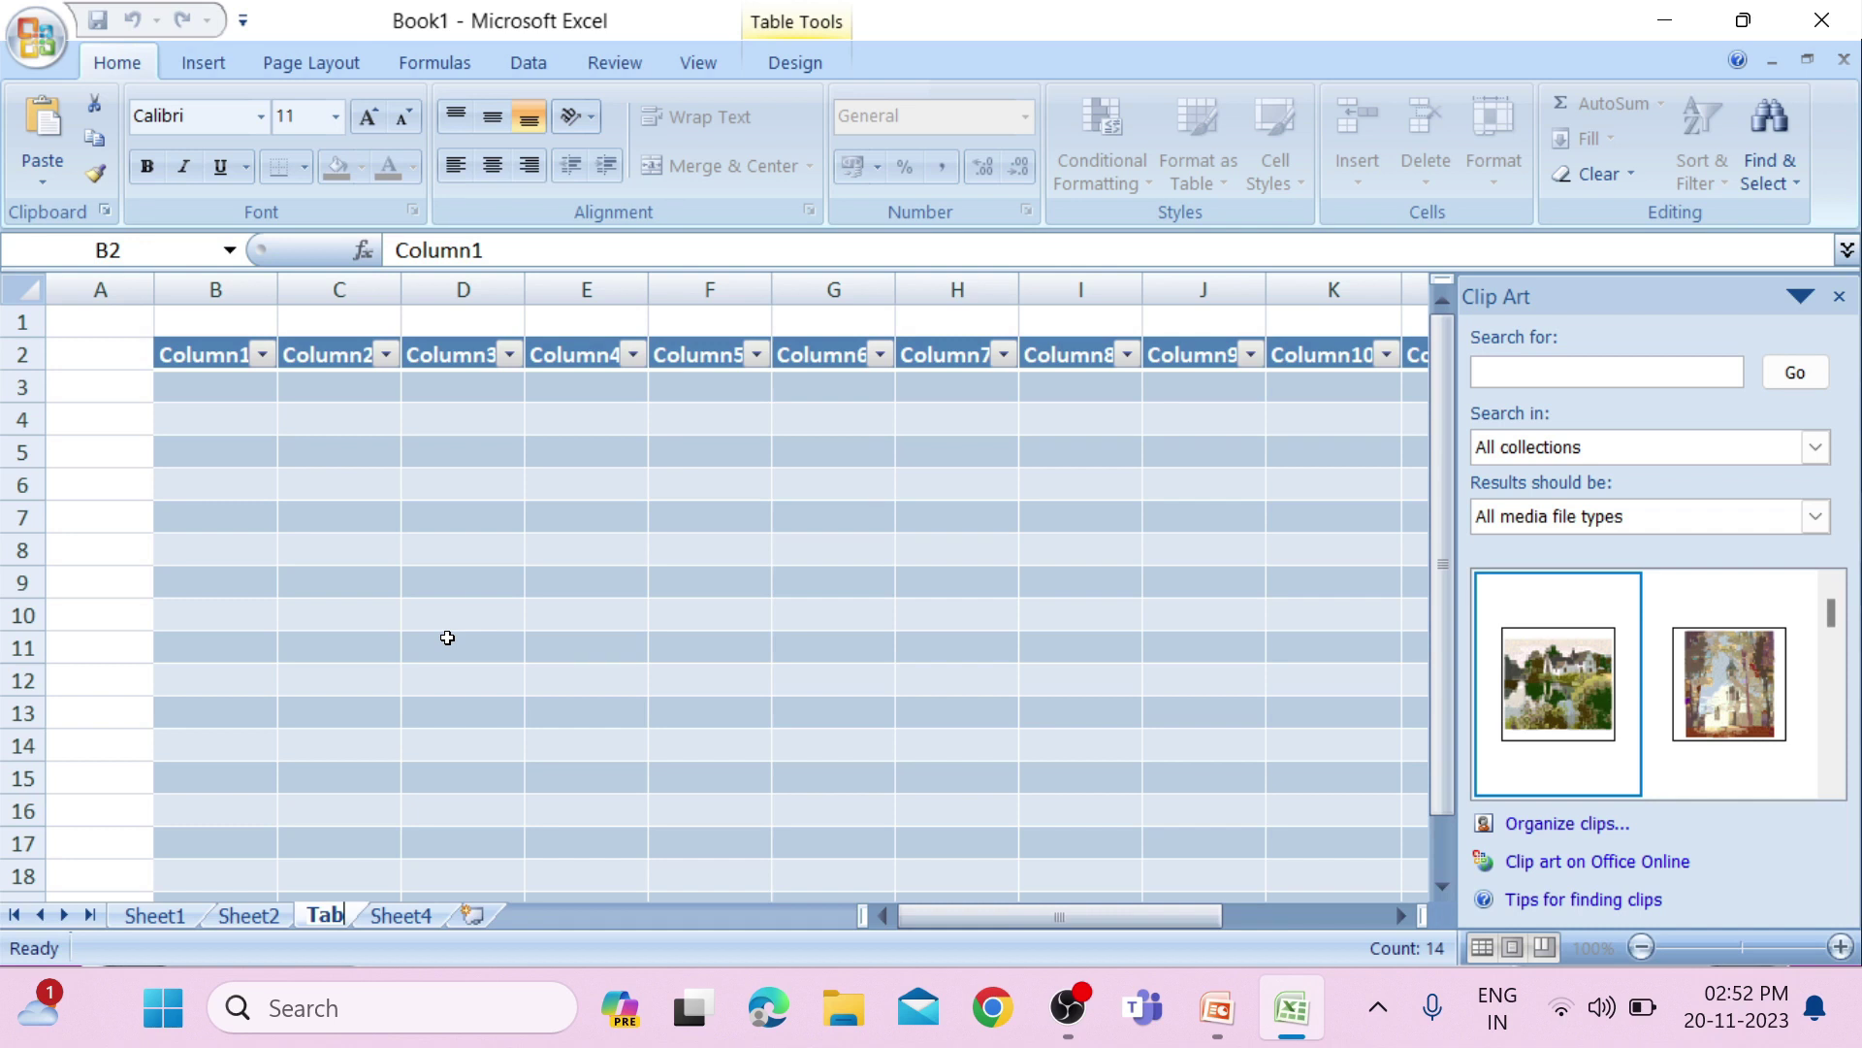
{"action": "type", "text": "le"}
Step: Rename Sheet4 as "illustration"
{"action": "left_click", "coordinate": [401, 916]}
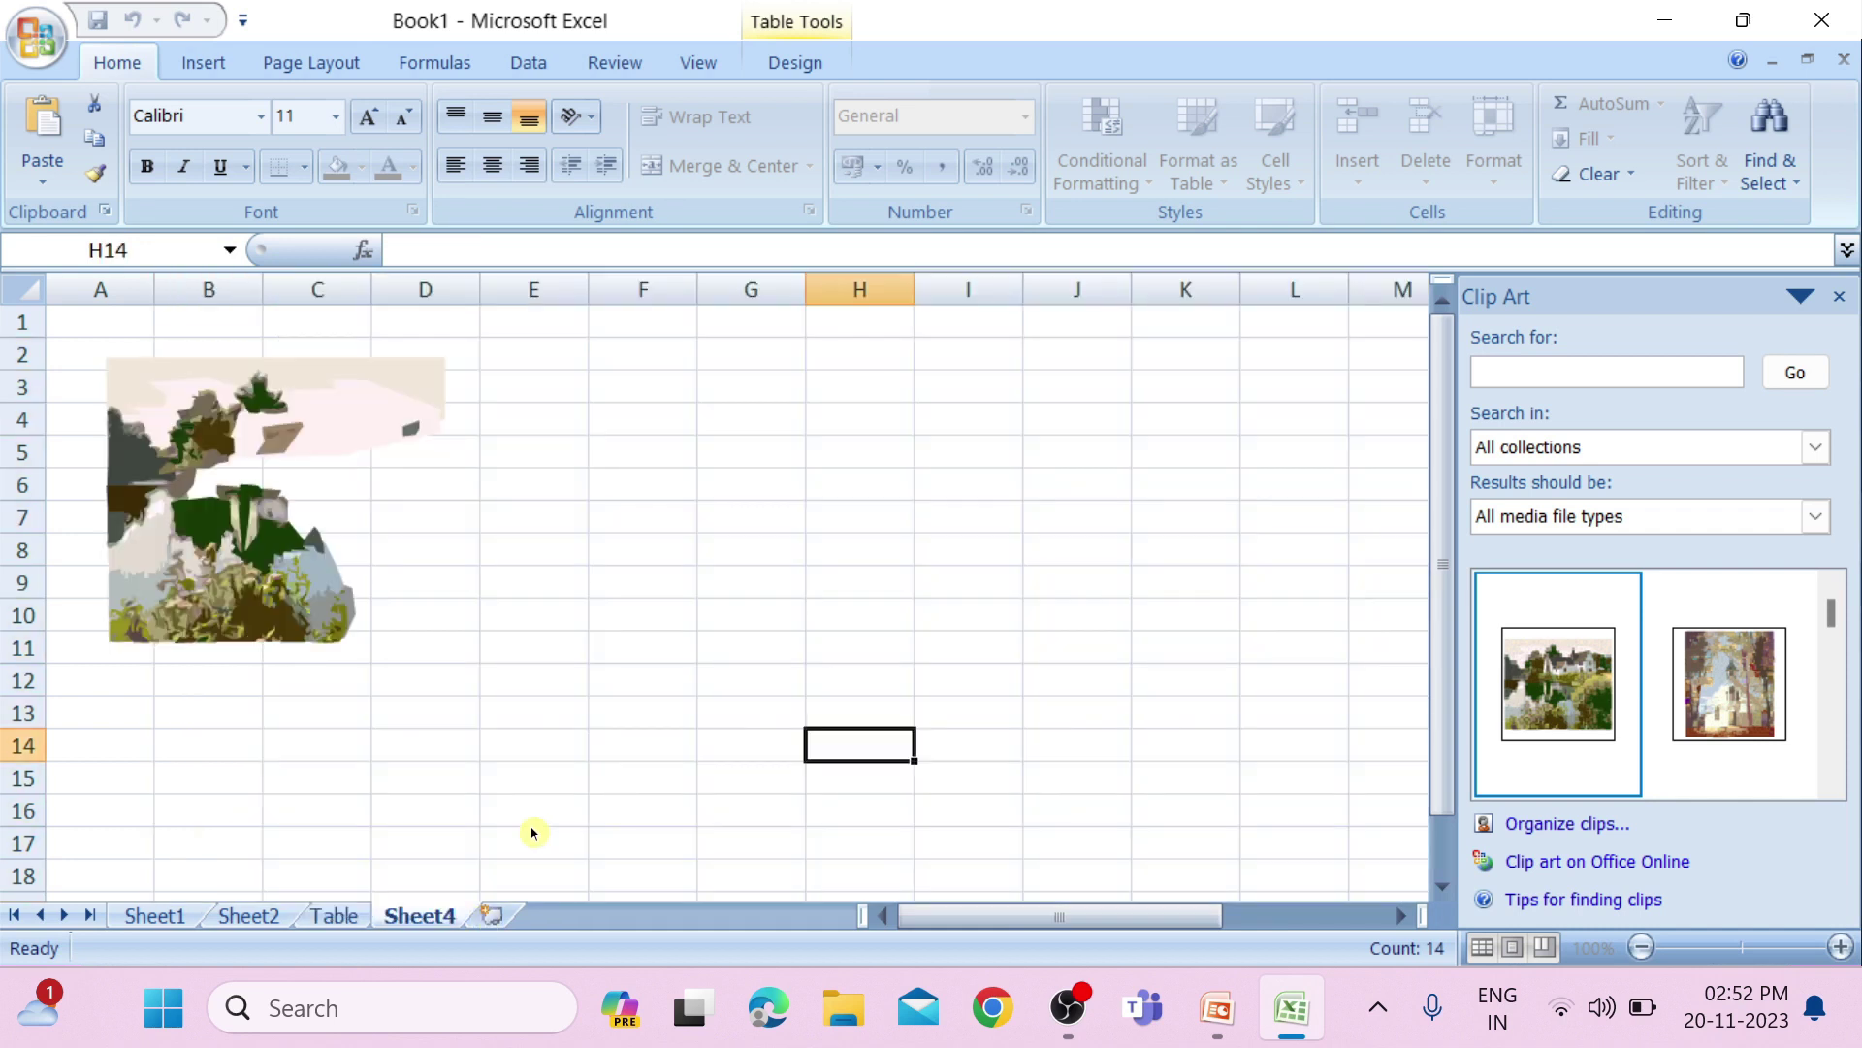
{"action": "right_click", "coordinate": [407, 916]}
{"action": "left_click", "coordinate": [479, 633]}
{"action": "type", "text": "illudstr"}
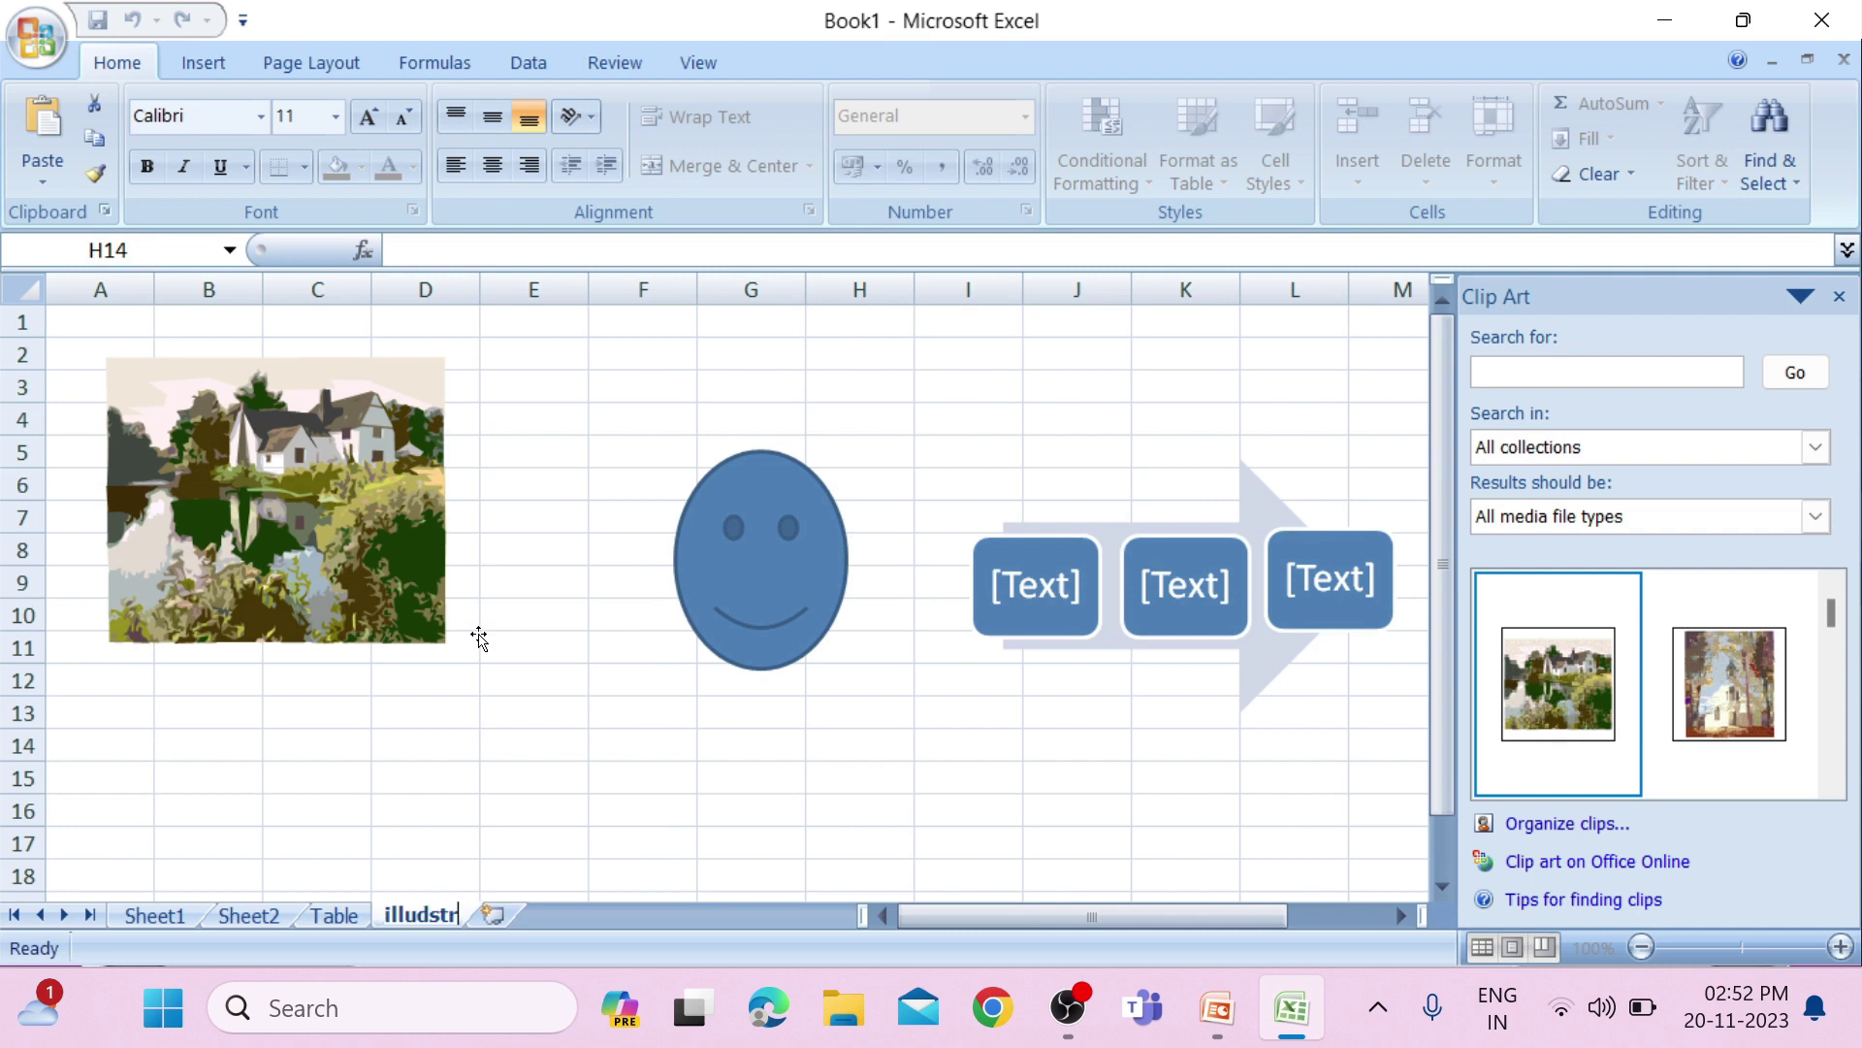
{"action": "key", "text": "BackSpace"}
{"action": "key", "text": "BackSpace"}
{"action": "key", "text": "BackSpace"}
{"action": "key", "text": "BackSpace"}
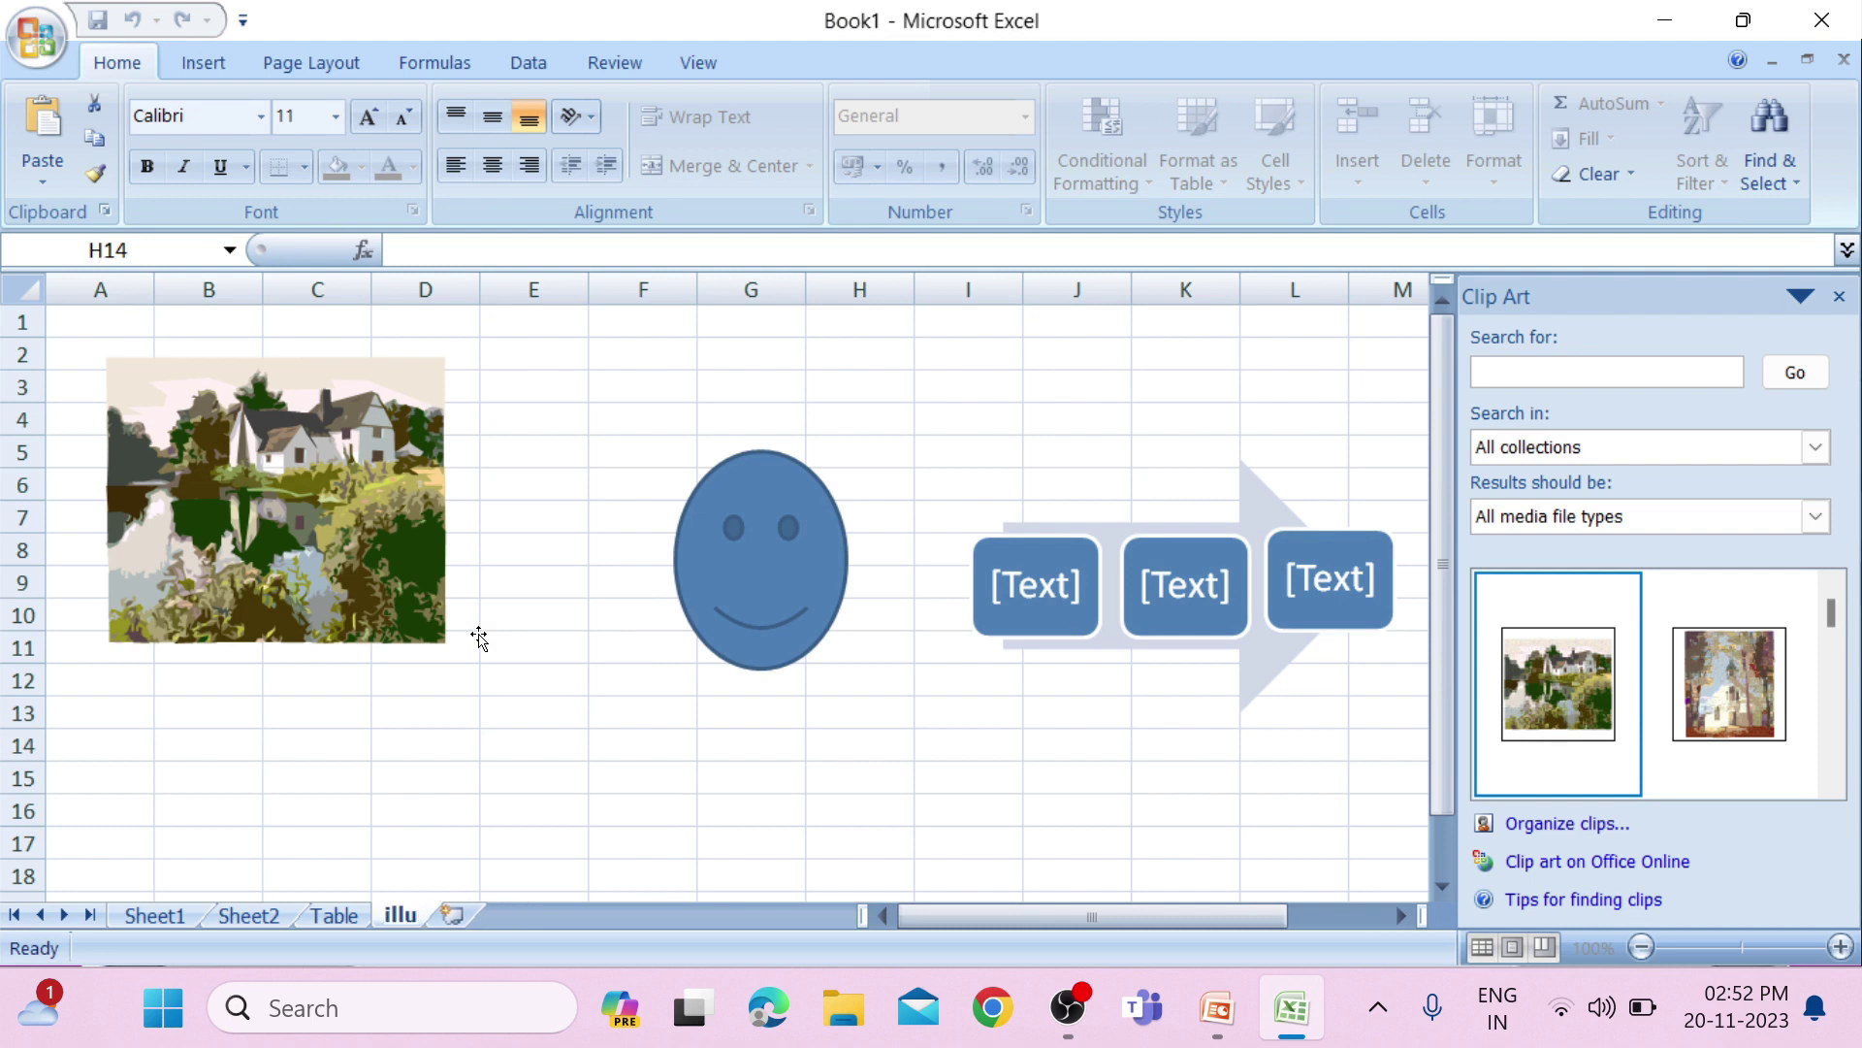
{"action": "type", "text": "stration"}
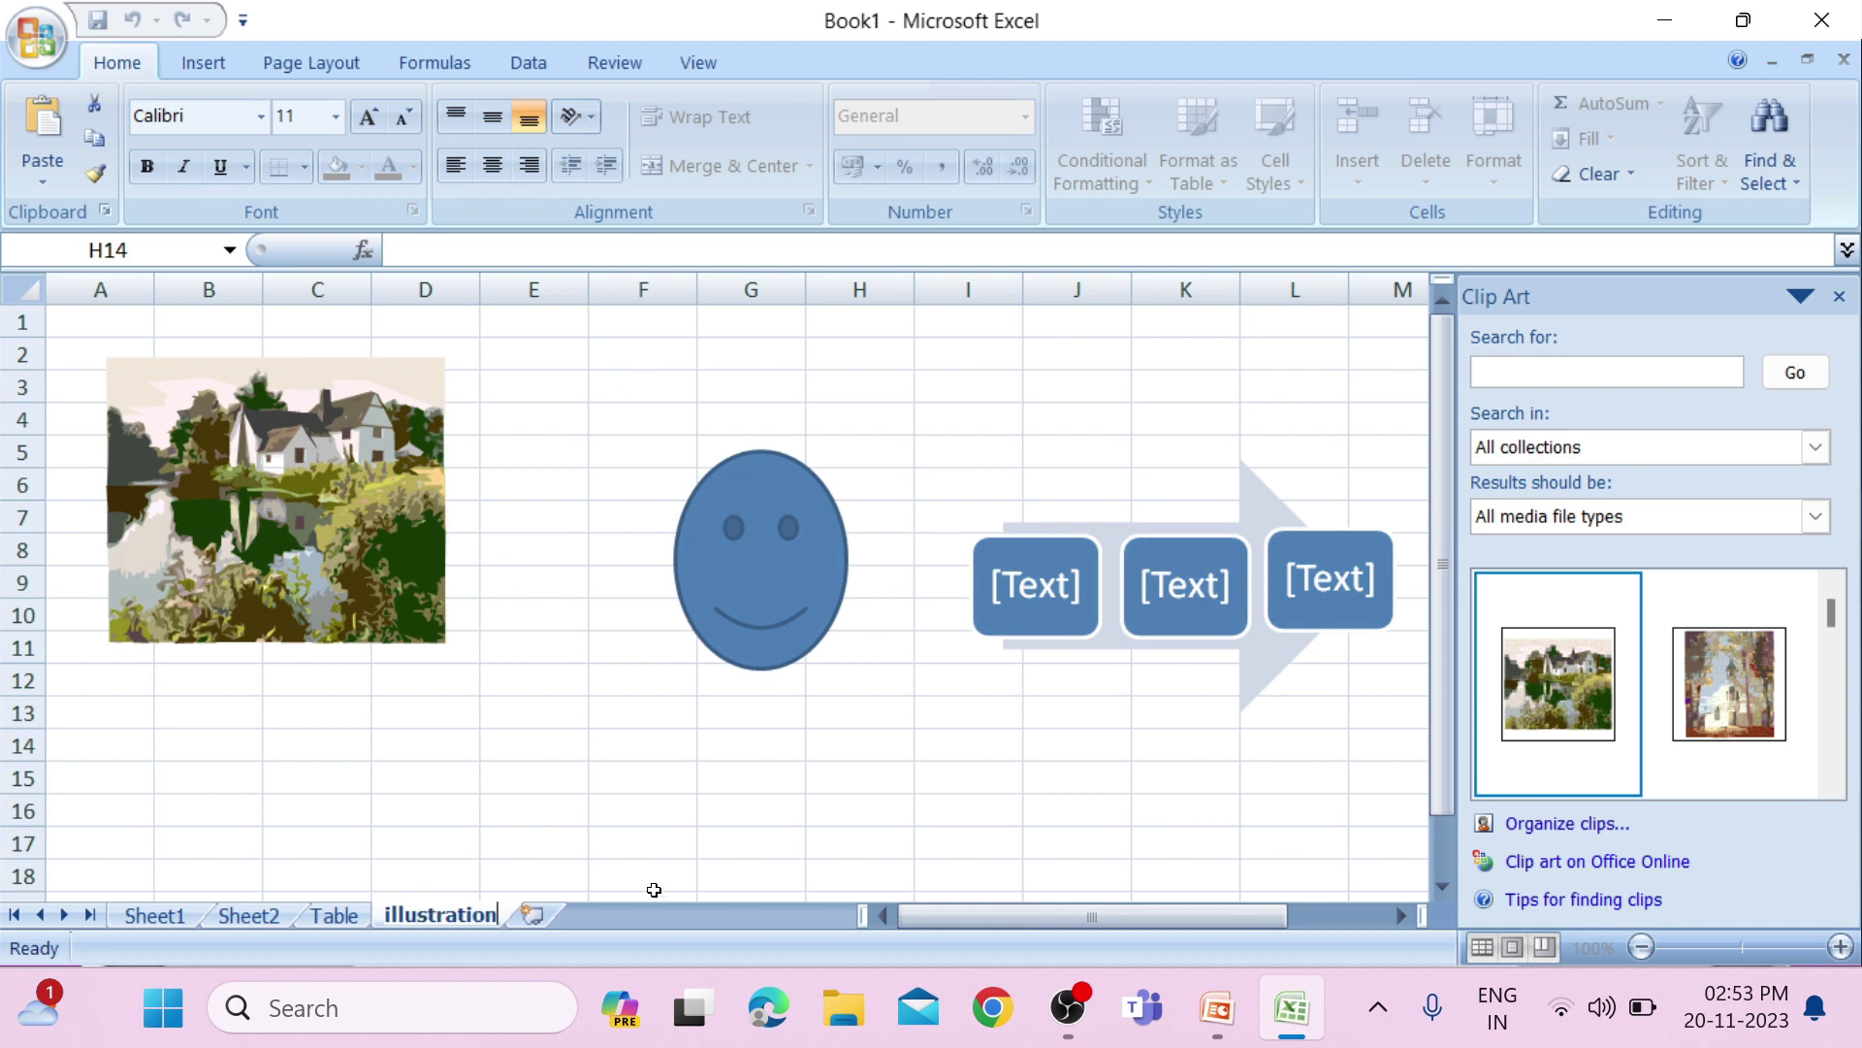
Step: Close the Clip Art pane and hyperlink the Tables button on Sheet2 to cell A1 of the Table sheet in this document
{"action": "left_click", "coordinate": [249, 914]}
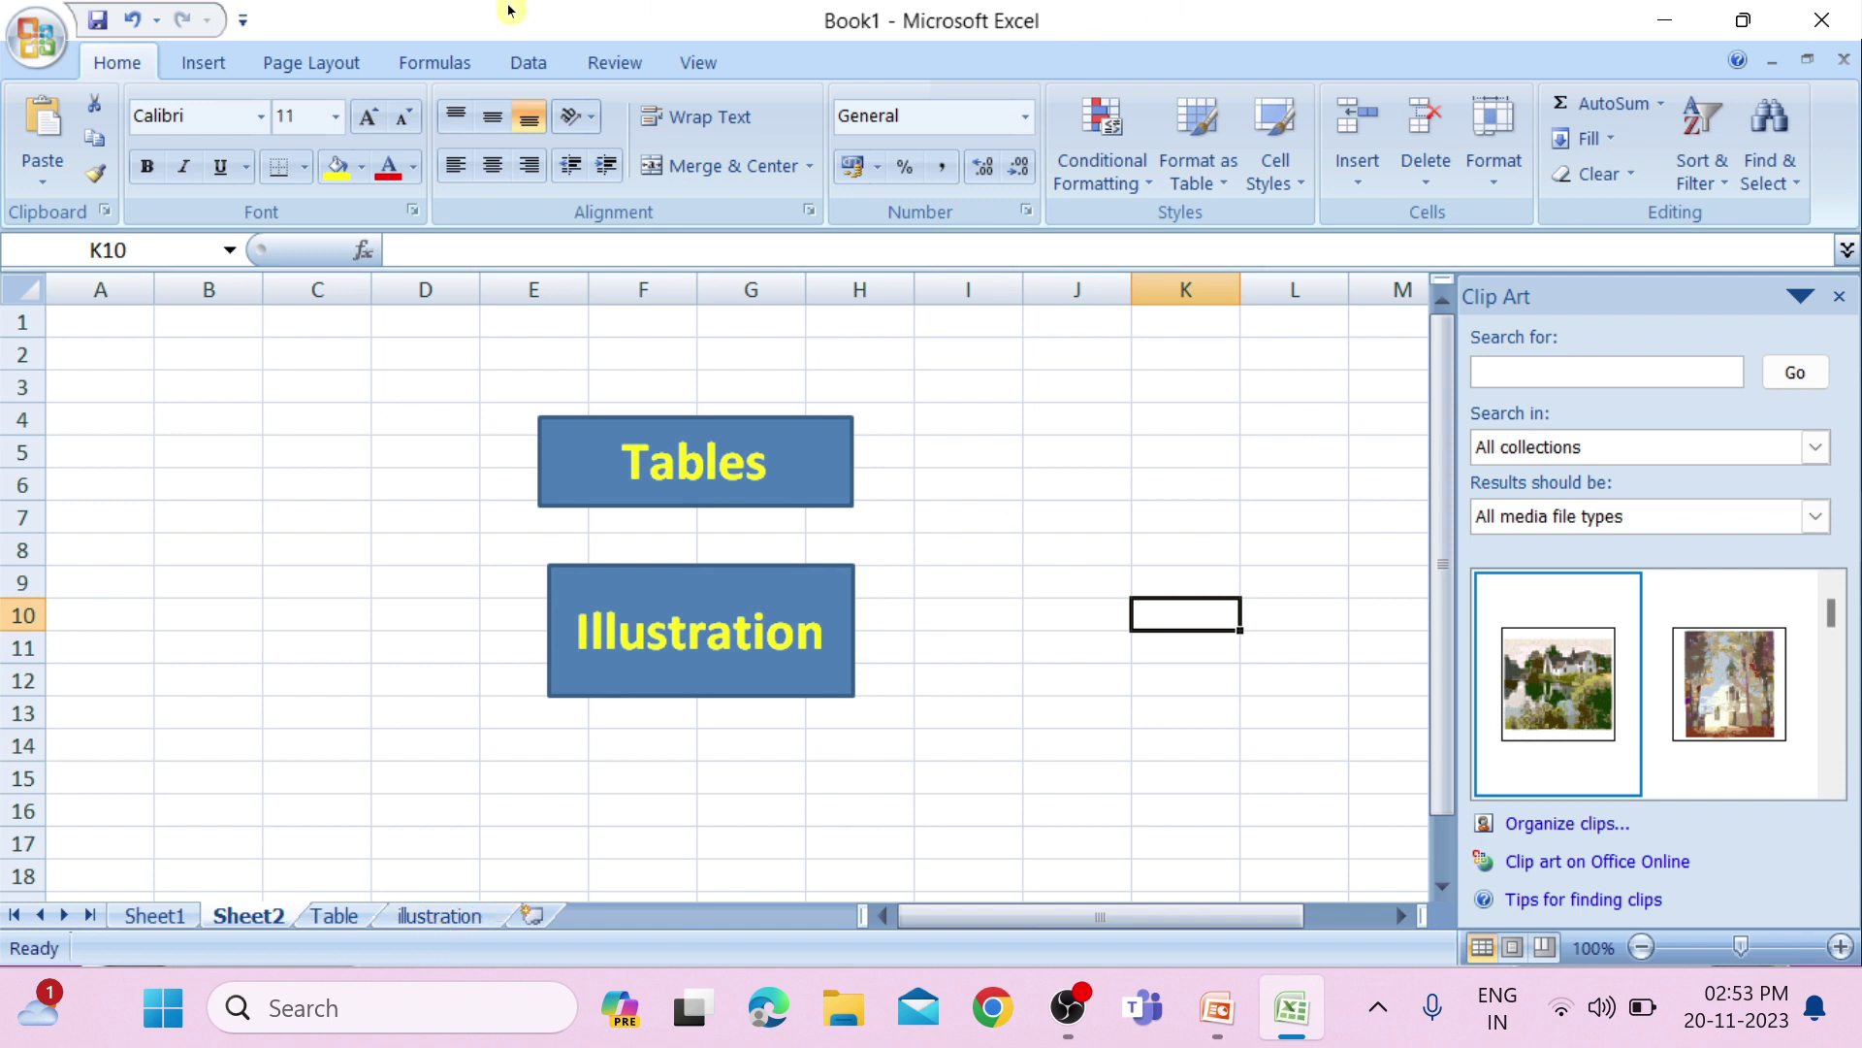
{"action": "left_click", "coordinate": [696, 462]}
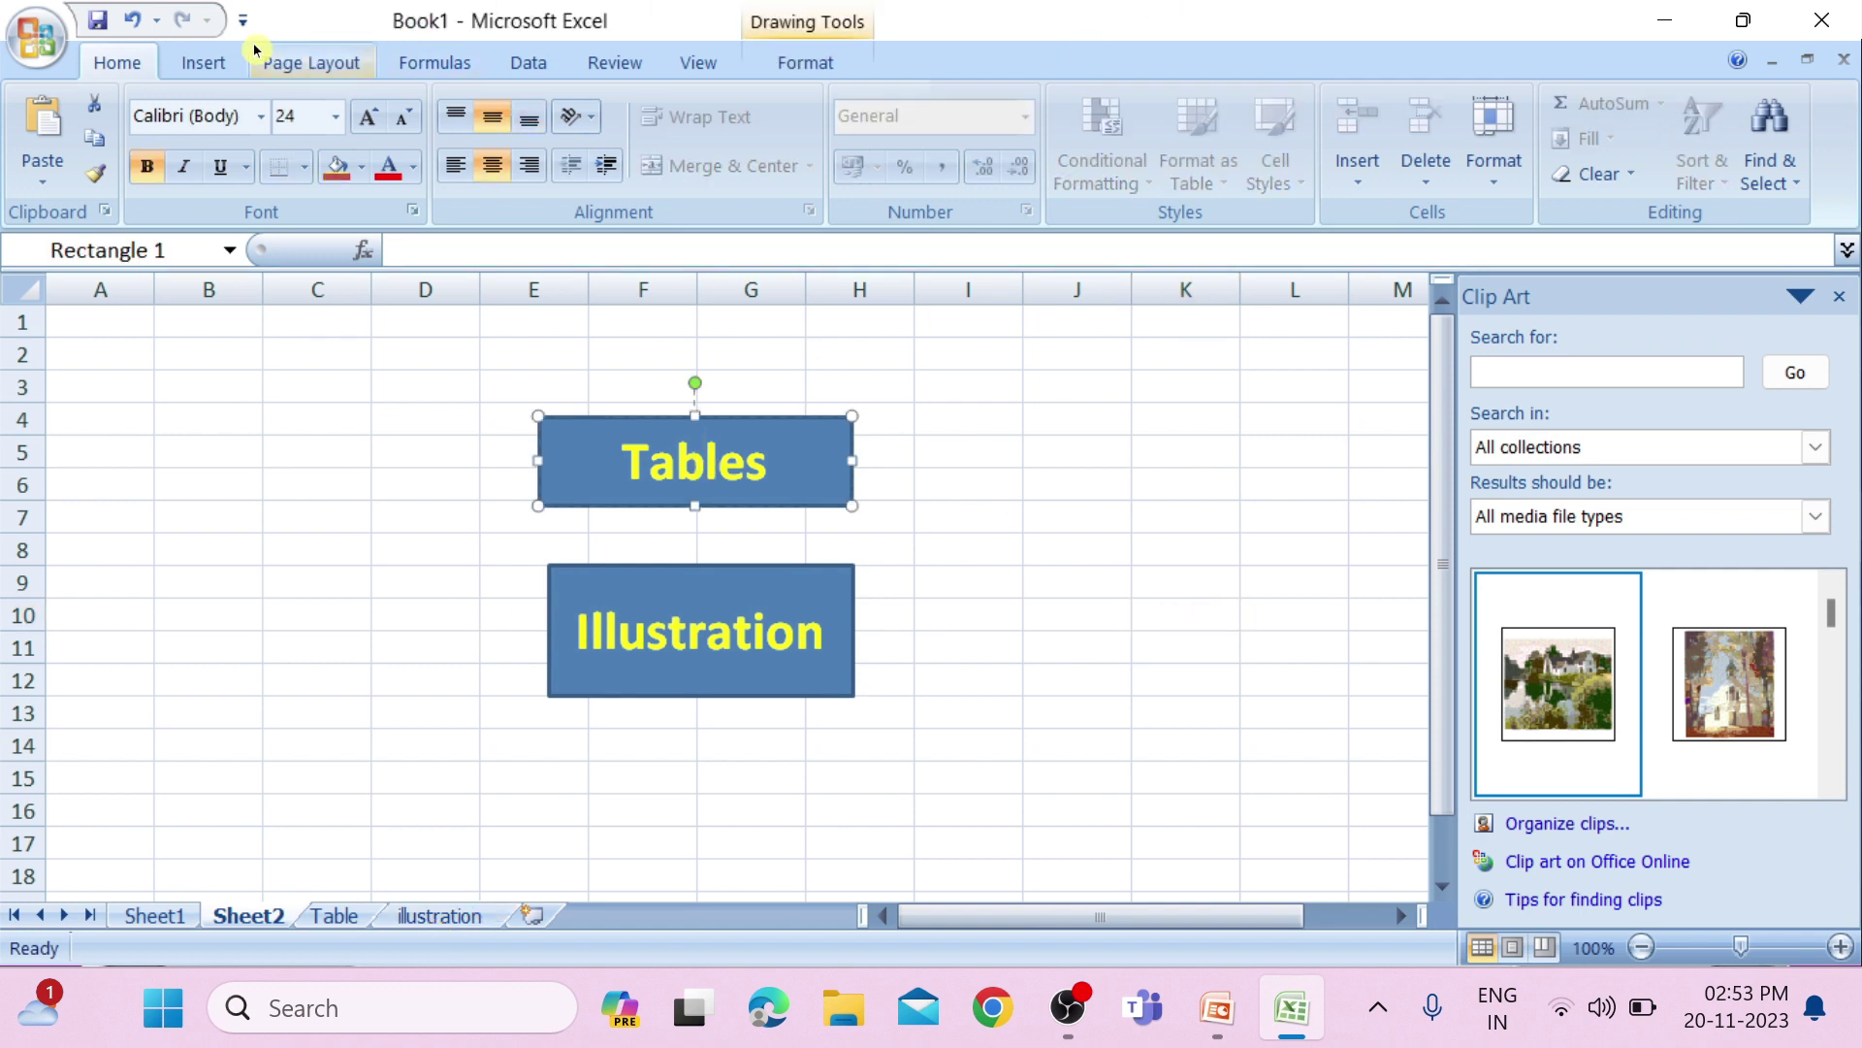
{"action": "left_click", "coordinate": [211, 74]}
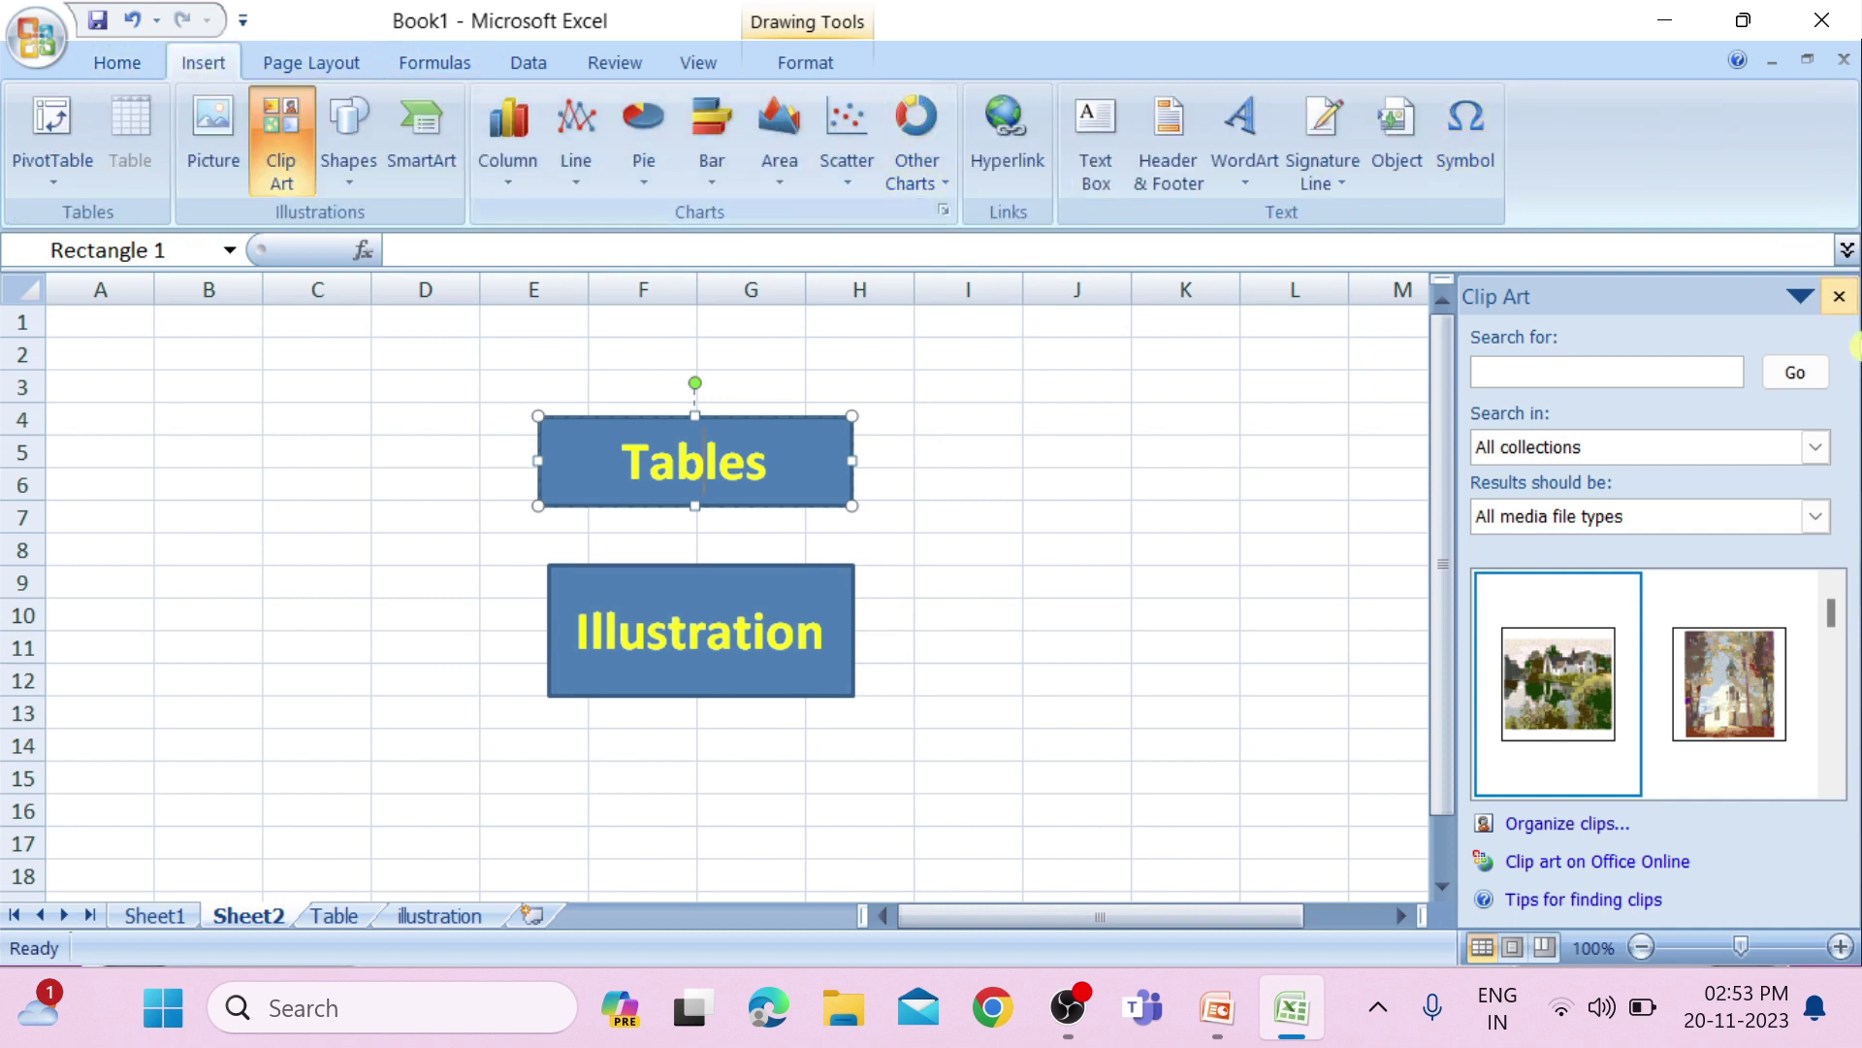
{"action": "left_click", "coordinate": [1839, 297]}
{"action": "left_click", "coordinate": [1007, 146]}
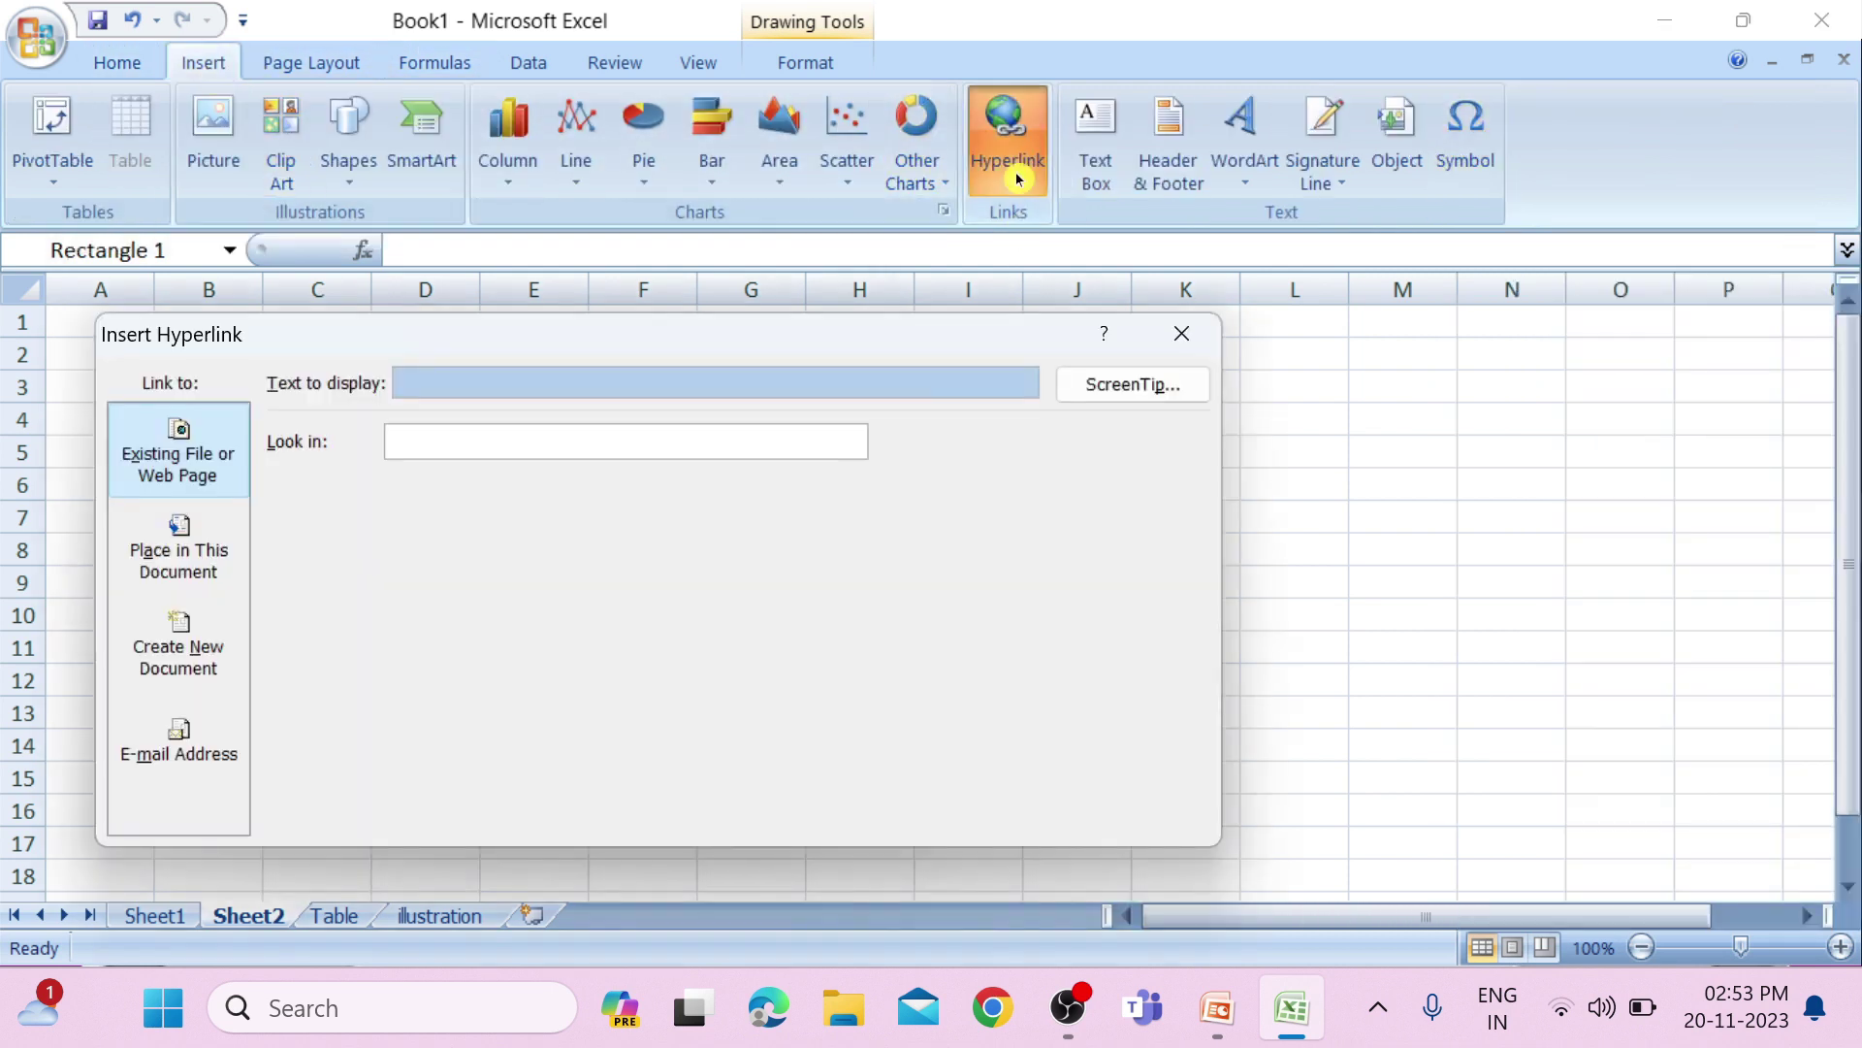
{"action": "left_click_drag", "start_coordinate": [844, 352], "coordinate": [1857, 392]}
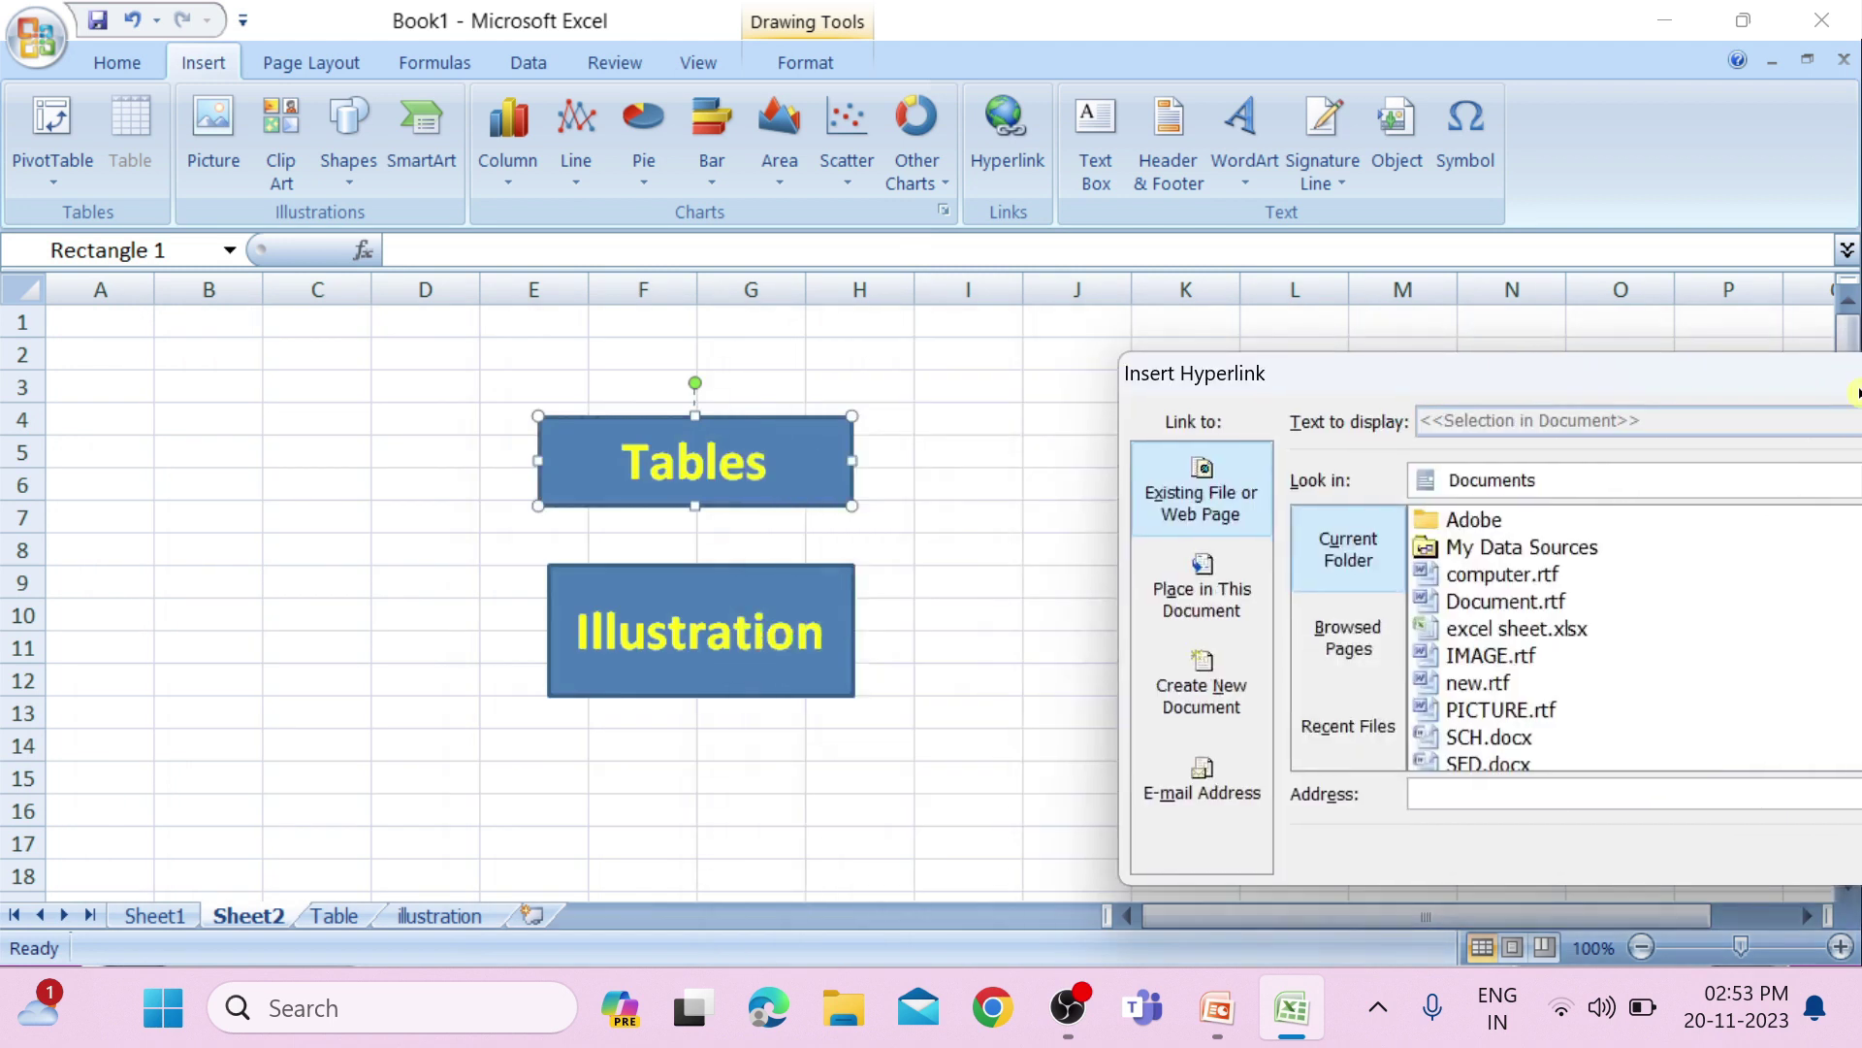
{"action": "left_click", "coordinate": [1219, 618]}
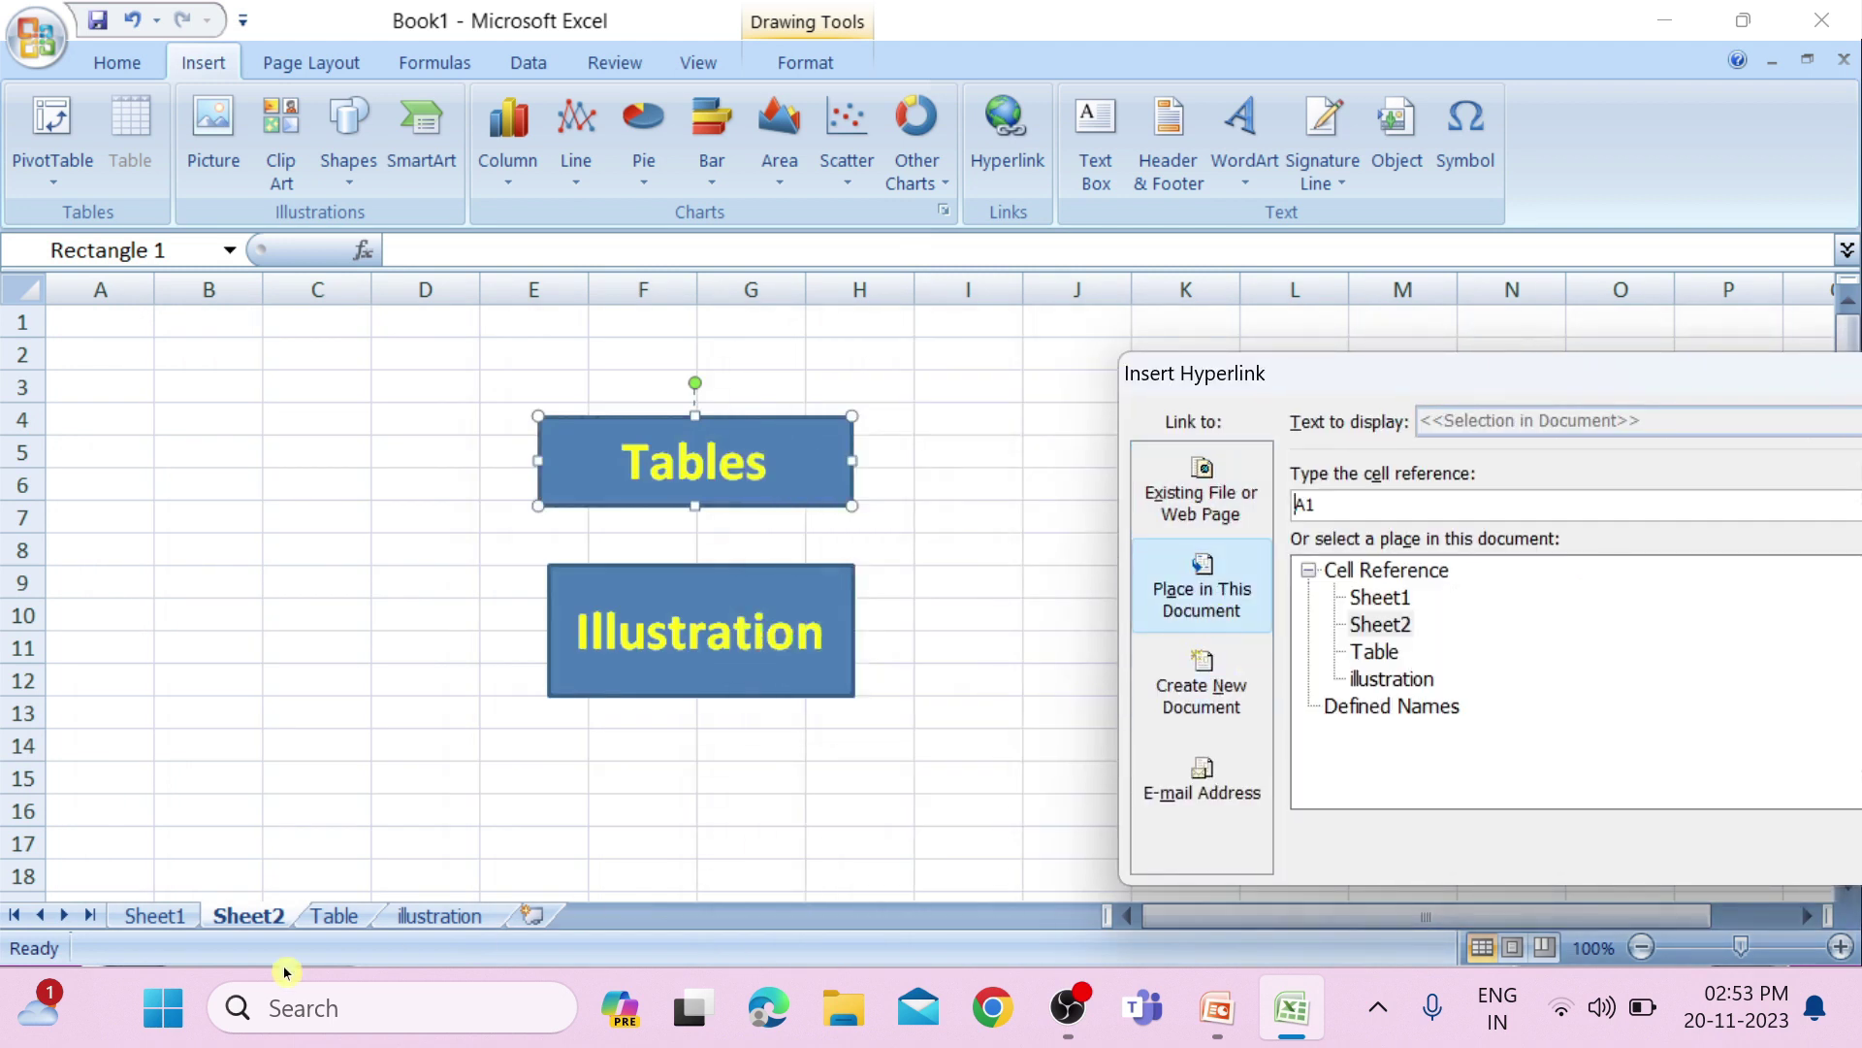
{"action": "left_click", "coordinate": [1387, 652]}
{"action": "left_click_drag", "start_coordinate": [1486, 374], "coordinate": [1217, 346]}
{"action": "left_click", "coordinate": [1747, 833]}
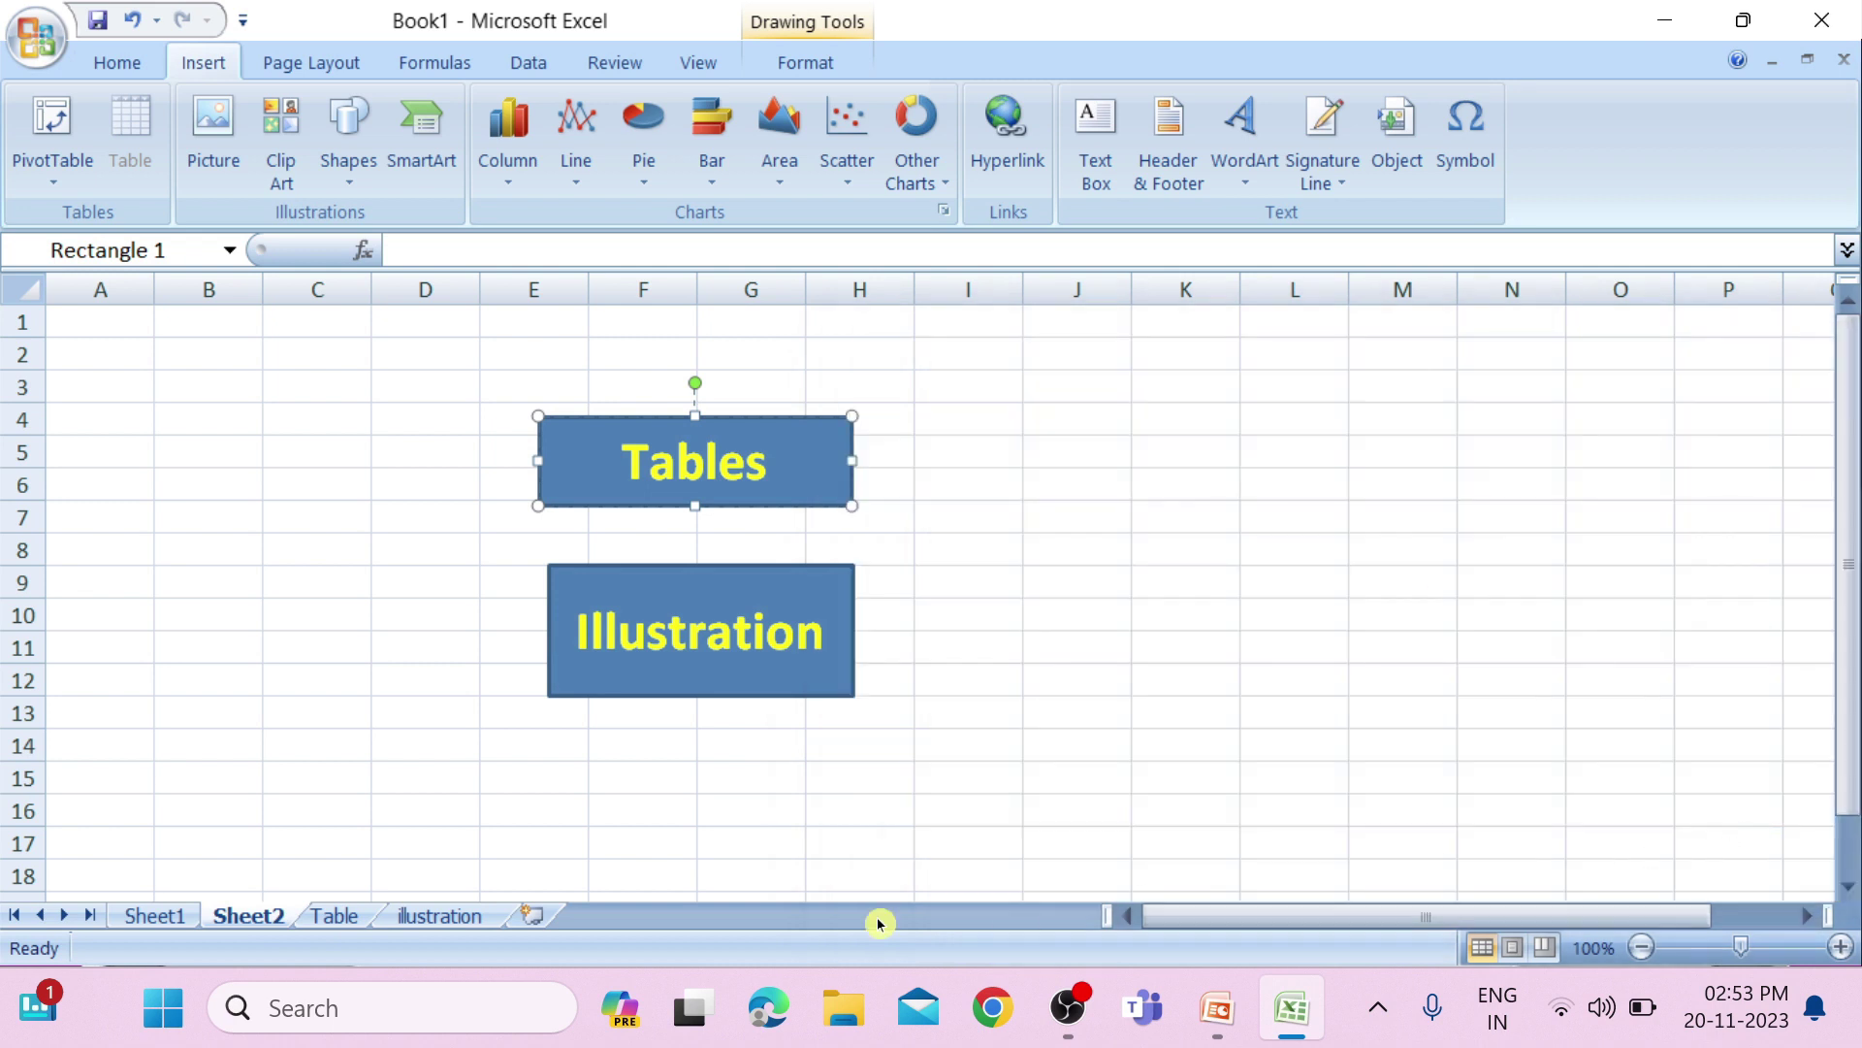
Step: Hyperlink the Illustration button to cell A1 of the illustration sheet in this document, and deselect the button
{"action": "left_click", "coordinate": [726, 625]}
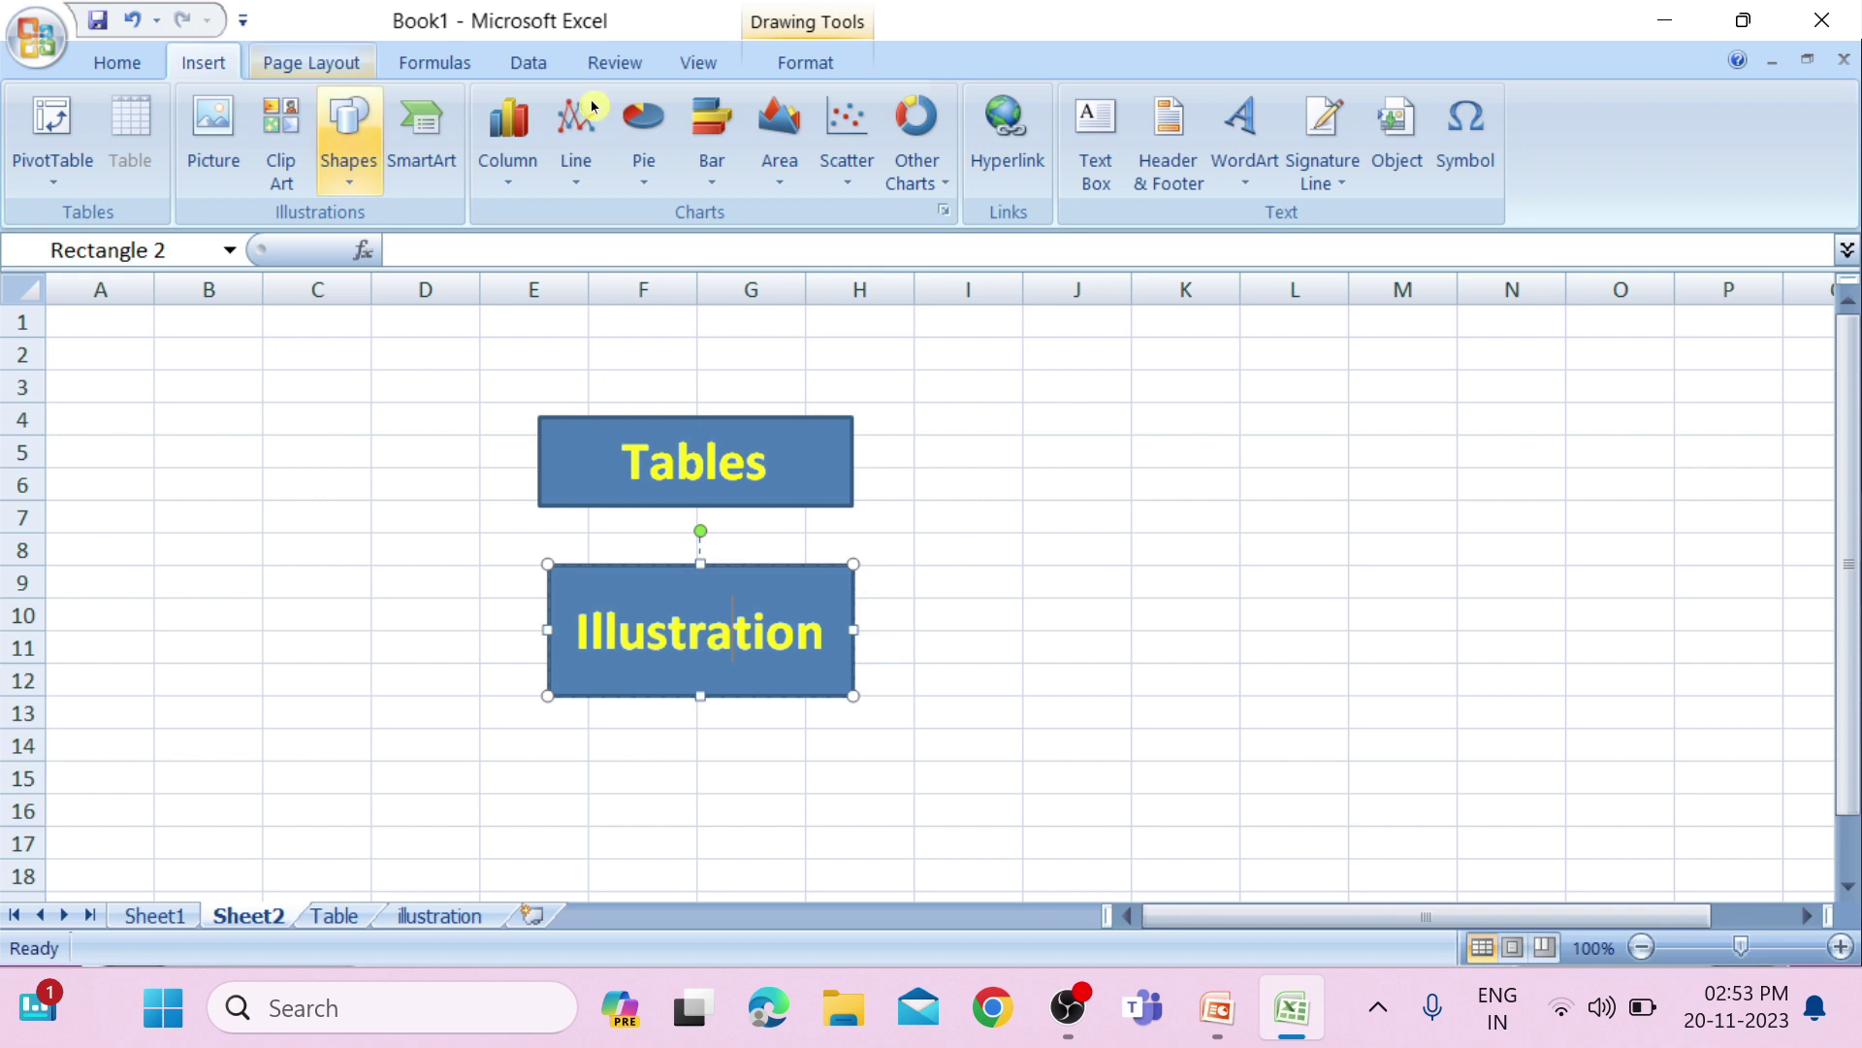
{"action": "left_click", "coordinate": [1005, 165]}
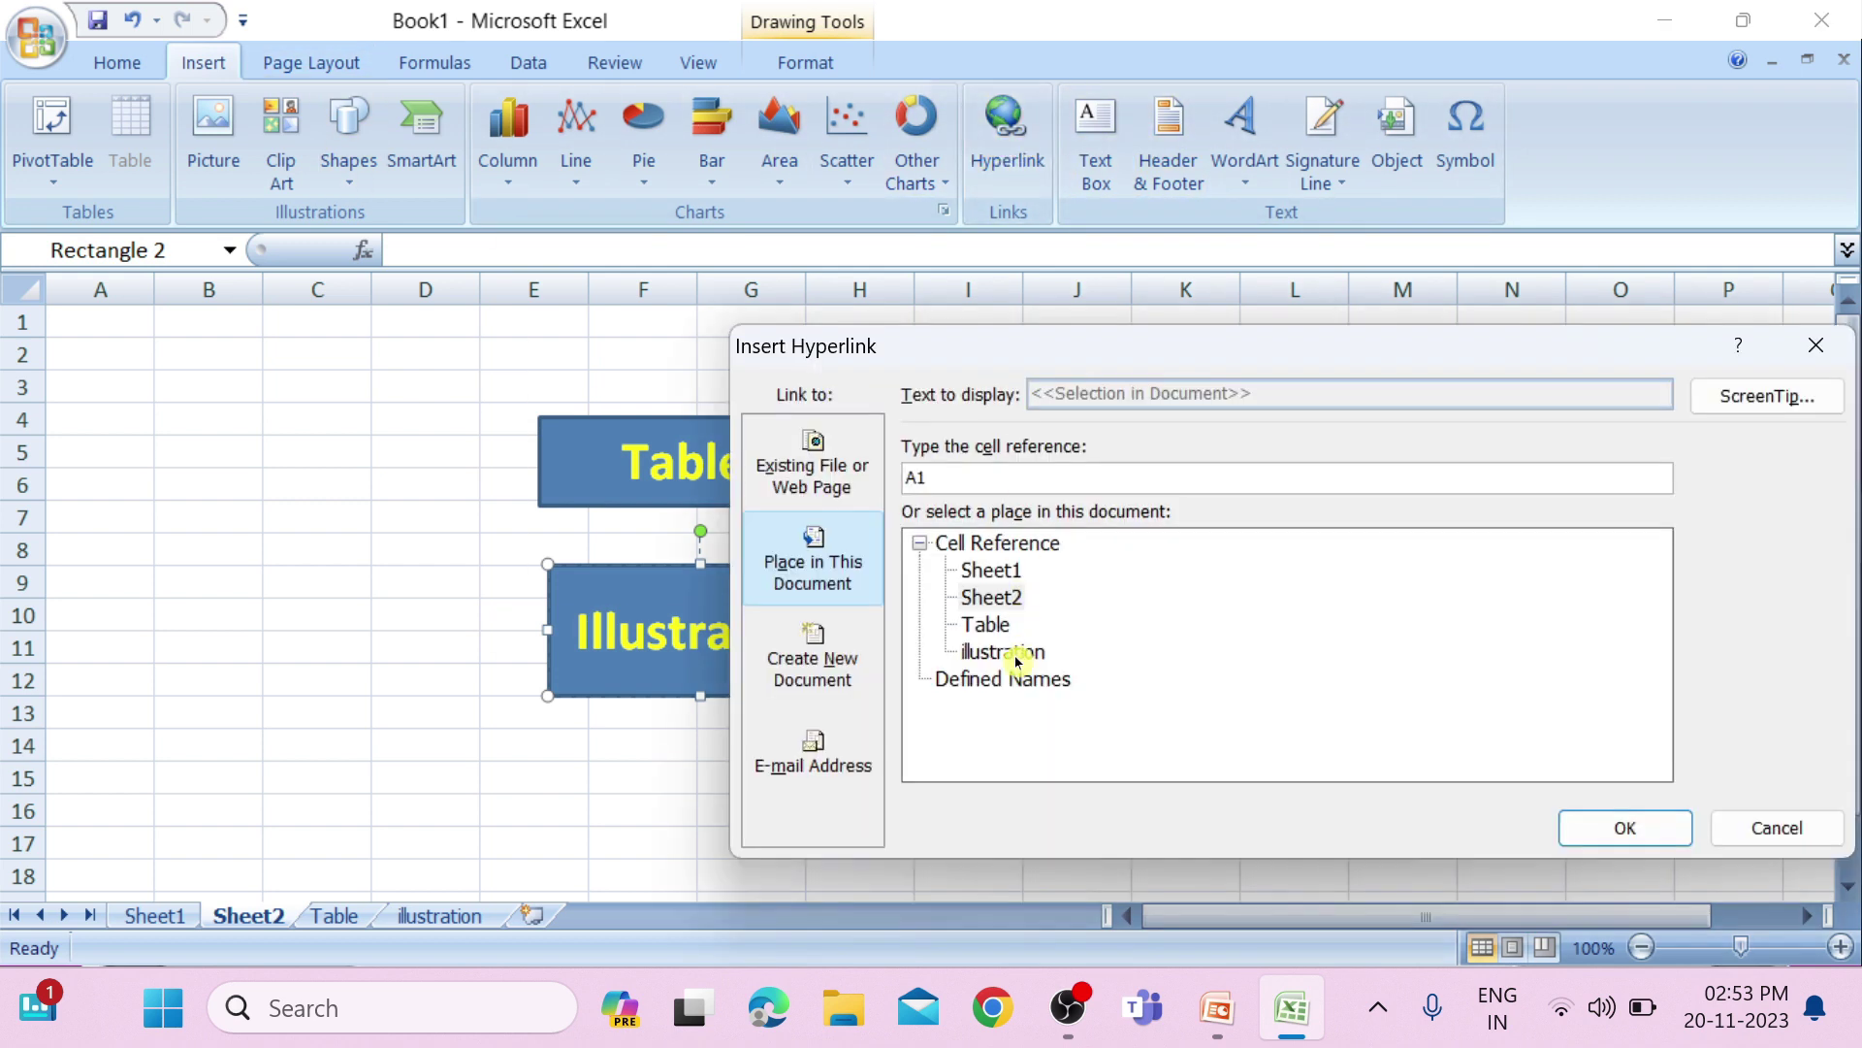
{"action": "left_click", "coordinate": [1009, 654]}
{"action": "left_click", "coordinate": [1640, 822]}
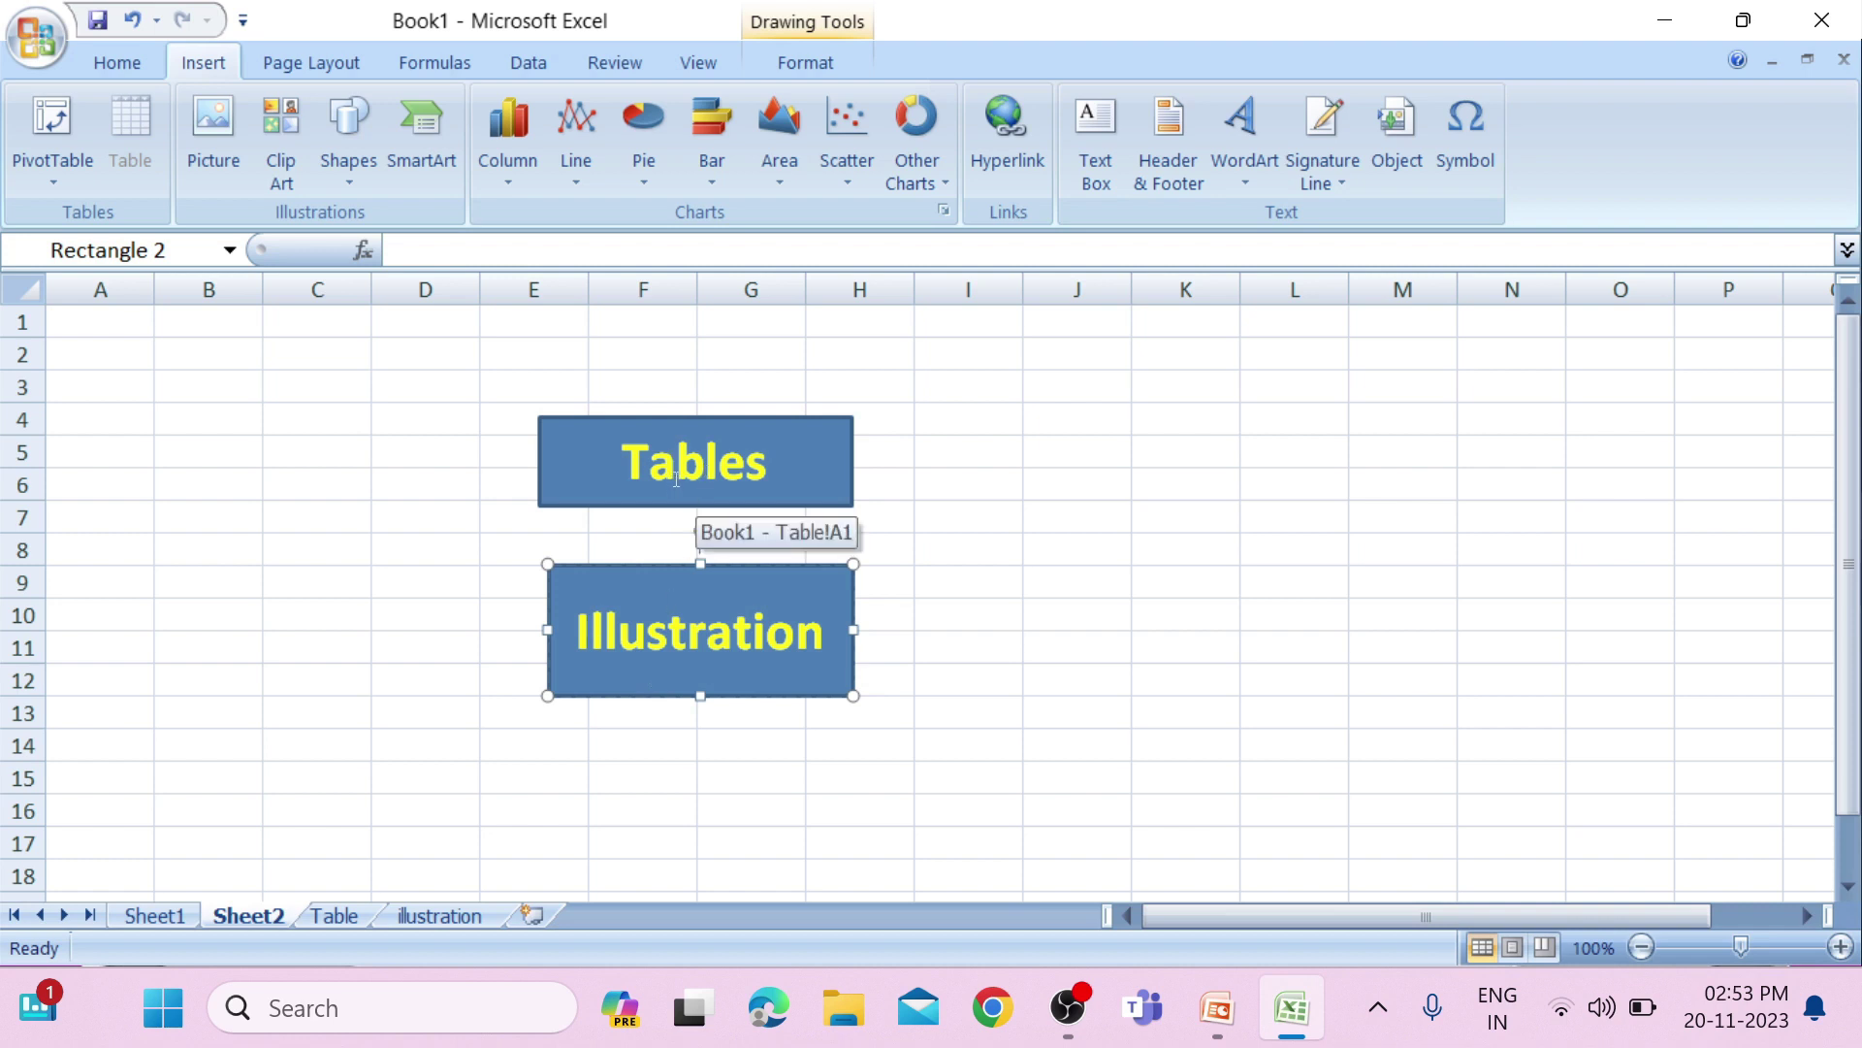
{"action": "left_click", "coordinate": [966, 580]}
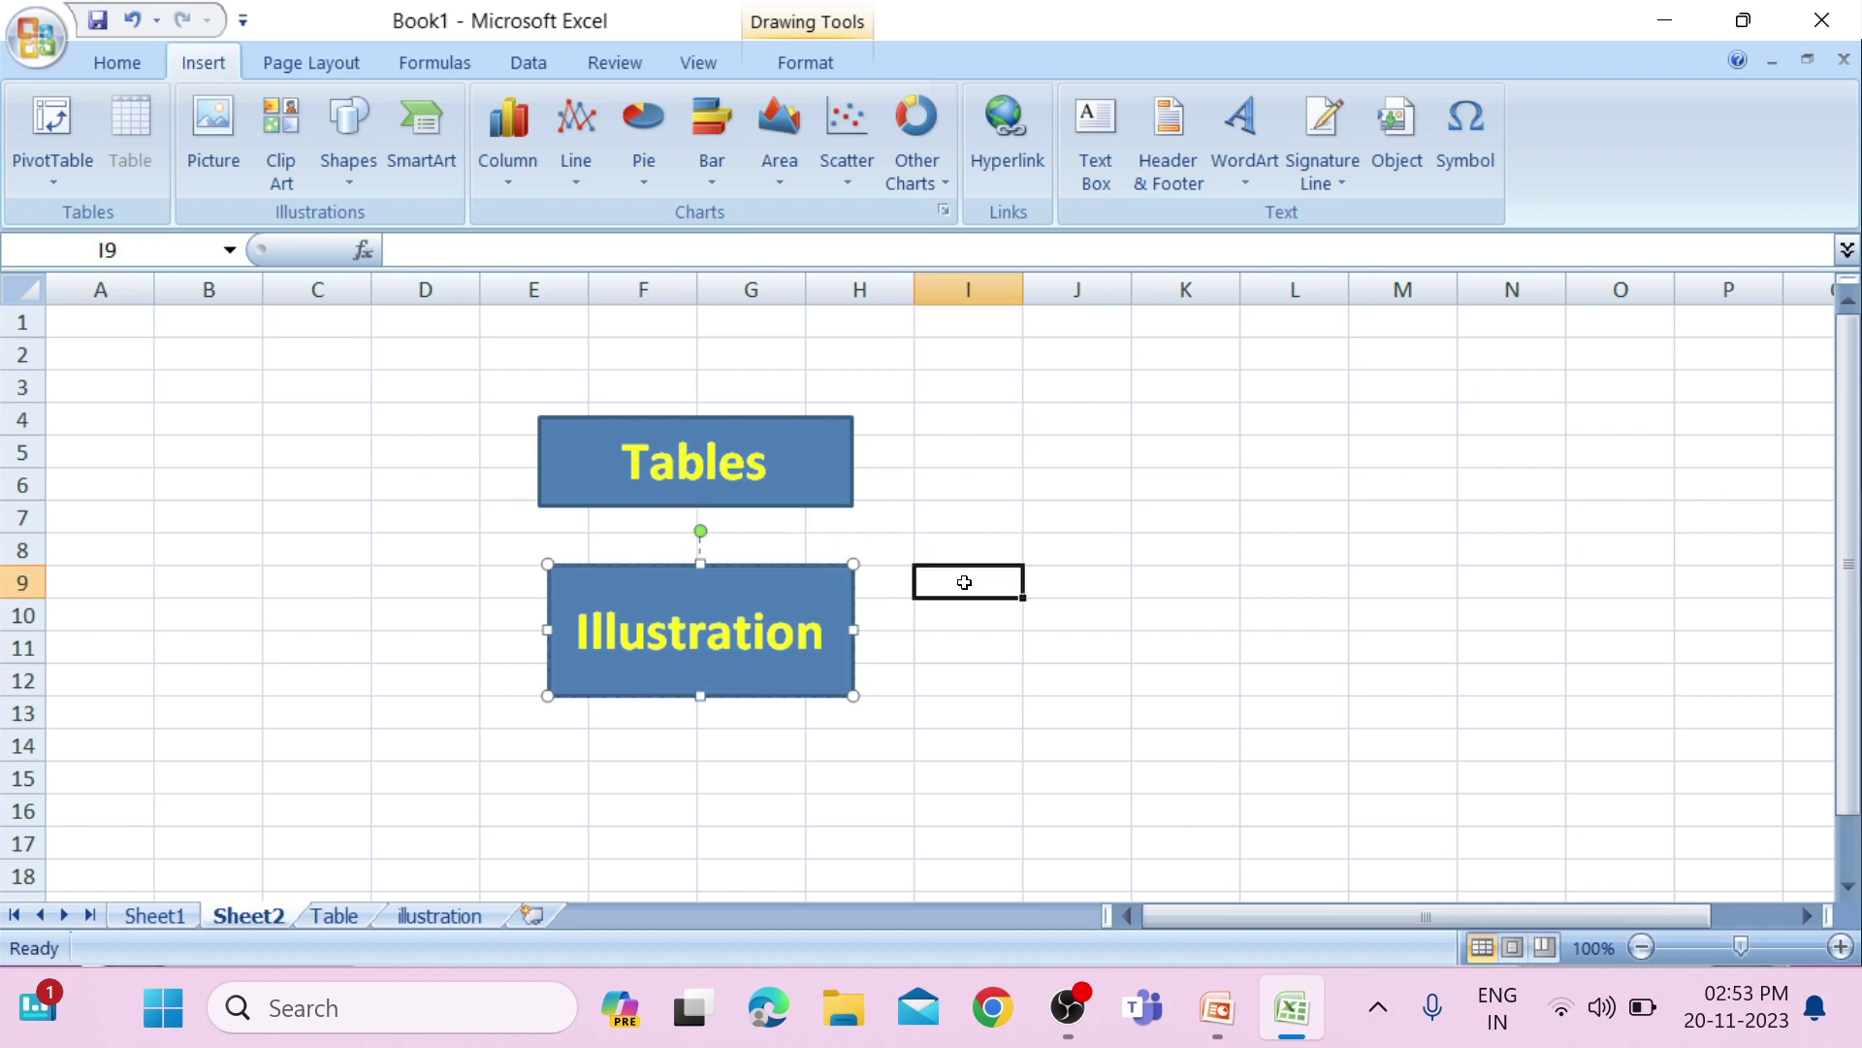
Step: Test the Illustration and Tables button links, going back to Sheet2 after each one
{"action": "left_click", "coordinate": [759, 654]}
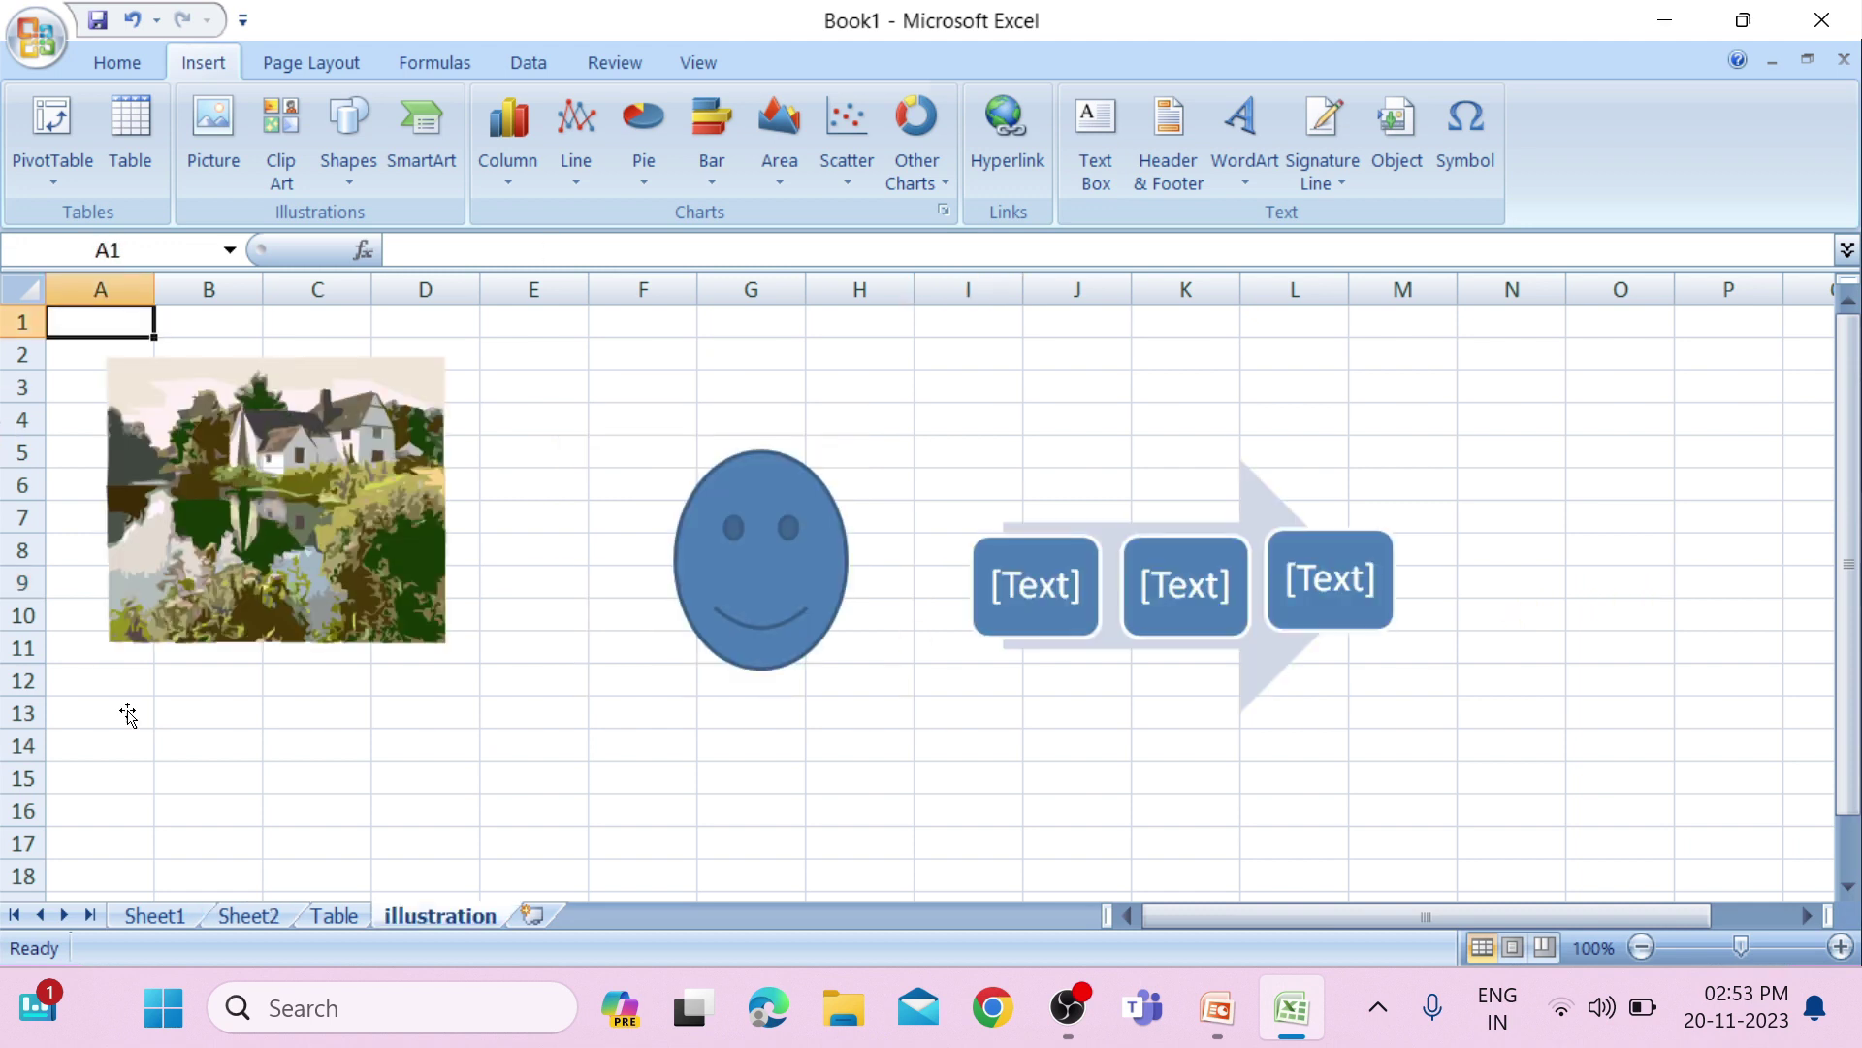
{"action": "left_click", "coordinate": [333, 916]}
{"action": "left_click", "coordinate": [251, 916]}
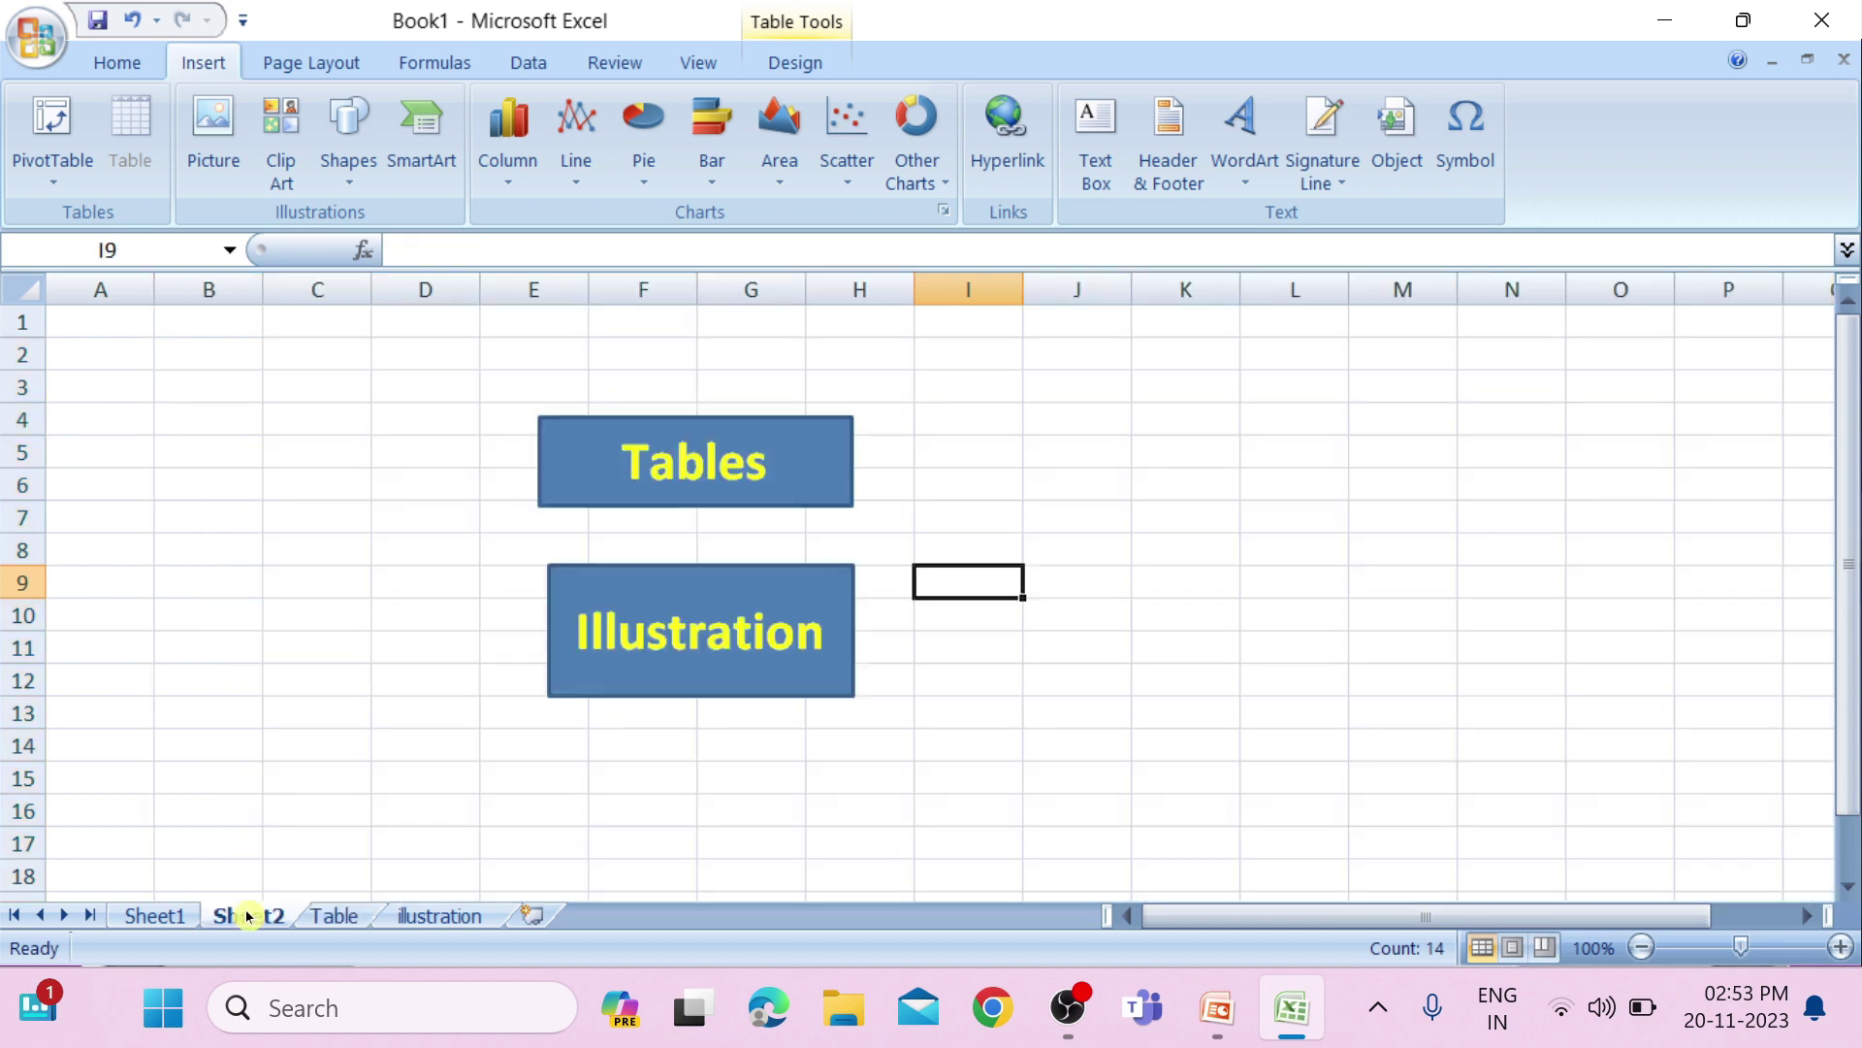
{"action": "left_click", "coordinate": [736, 462]}
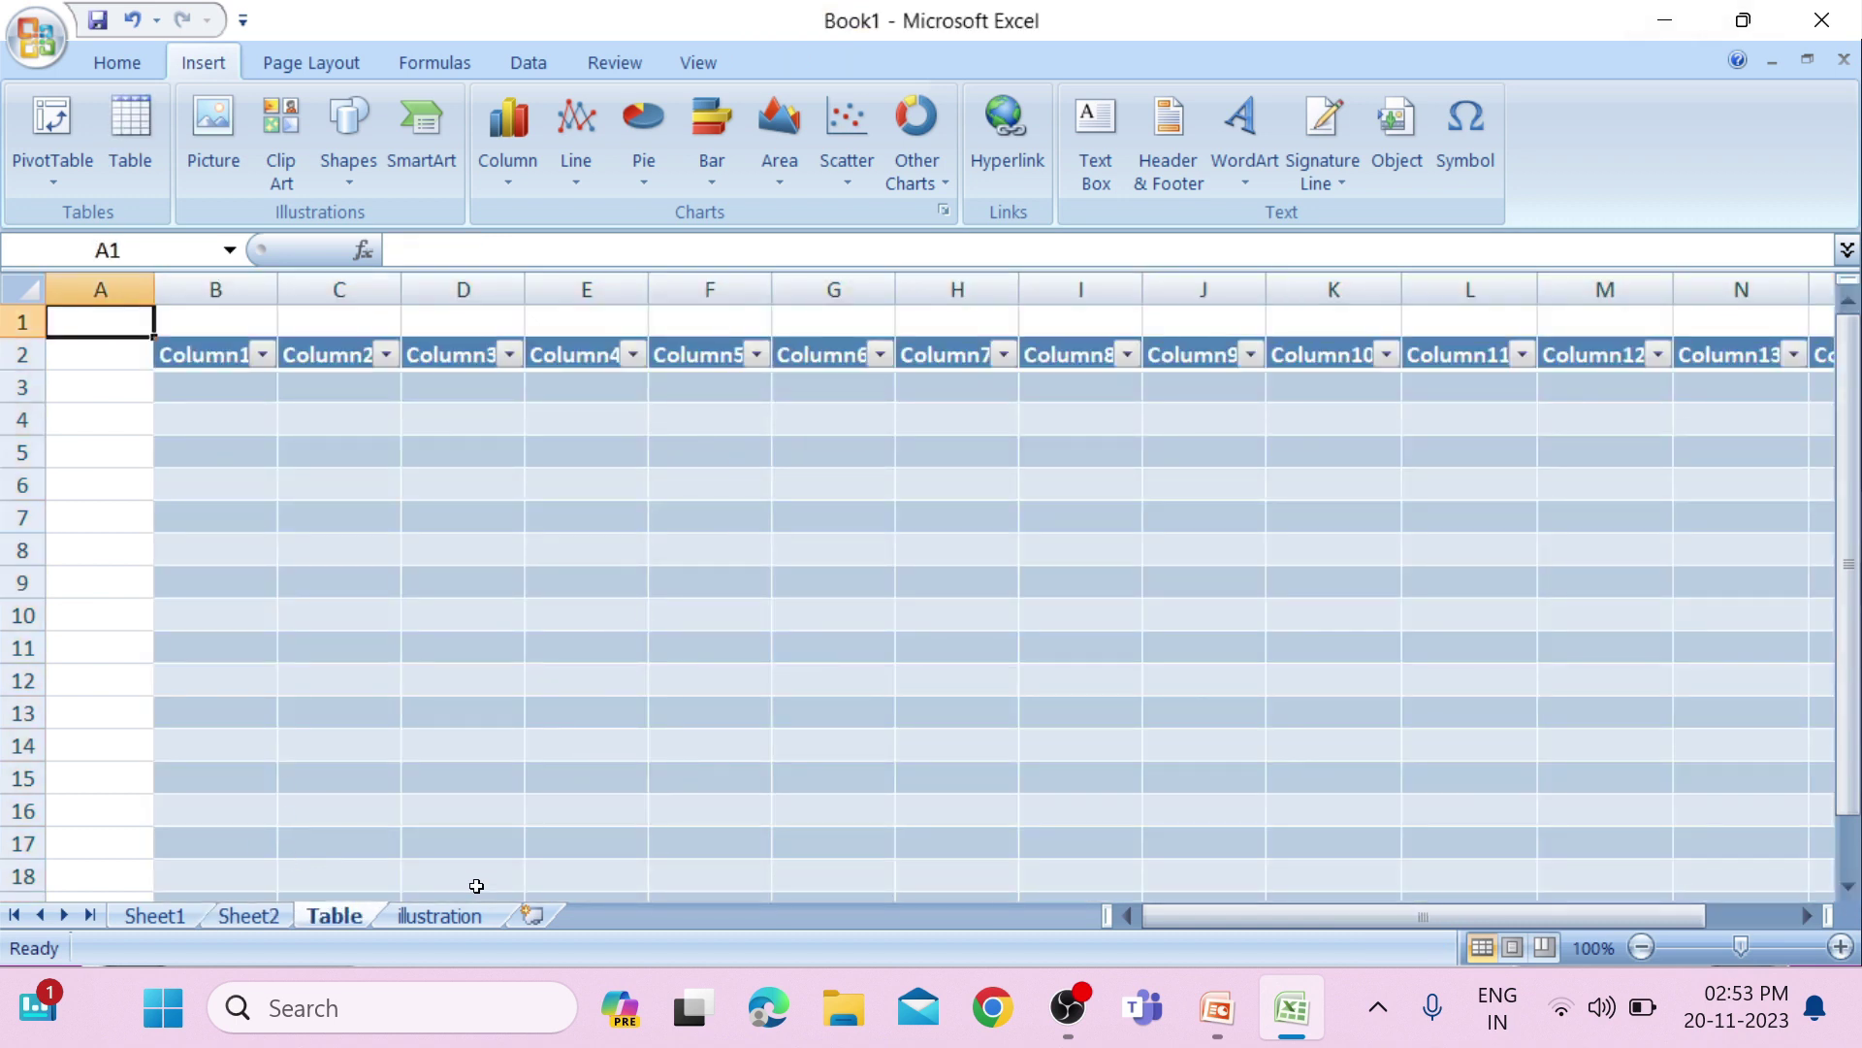
{"action": "left_click", "coordinate": [244, 915]}
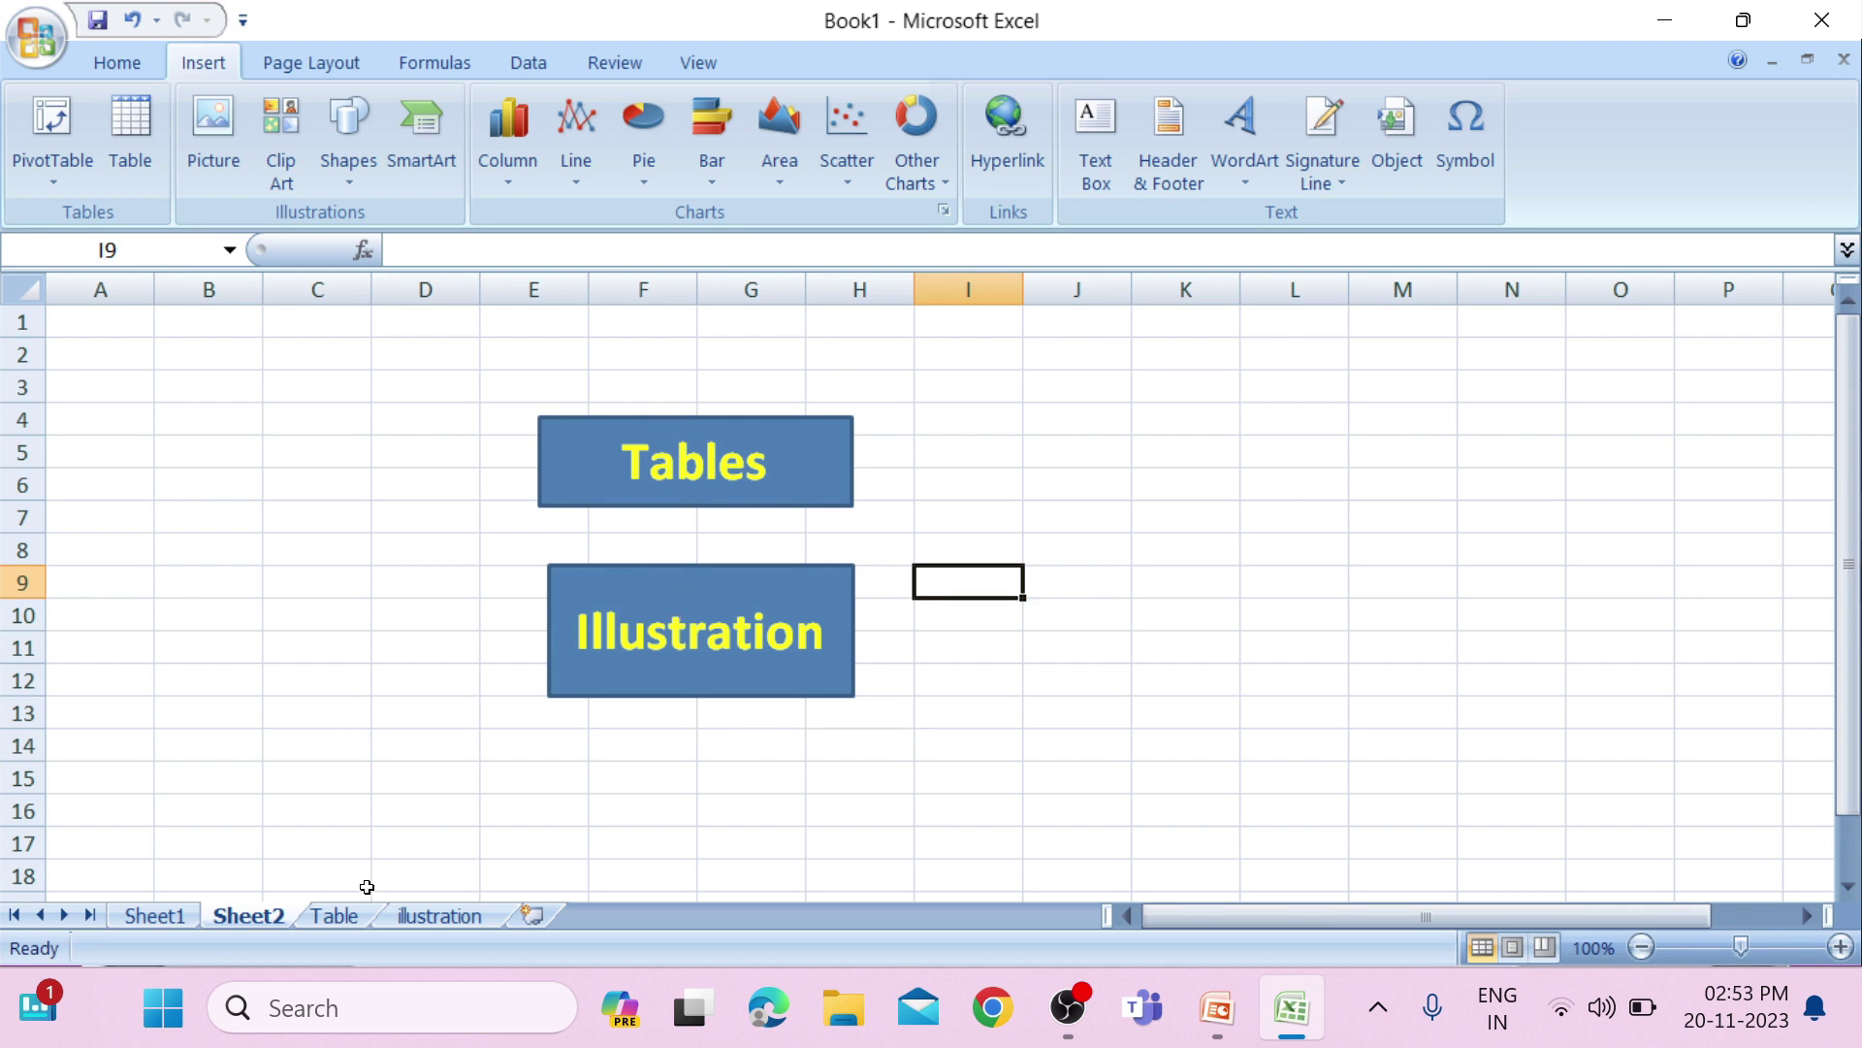
Step: View the Table and illustration sheets directly and return to Sheet2
{"action": "left_click", "coordinate": [334, 916]}
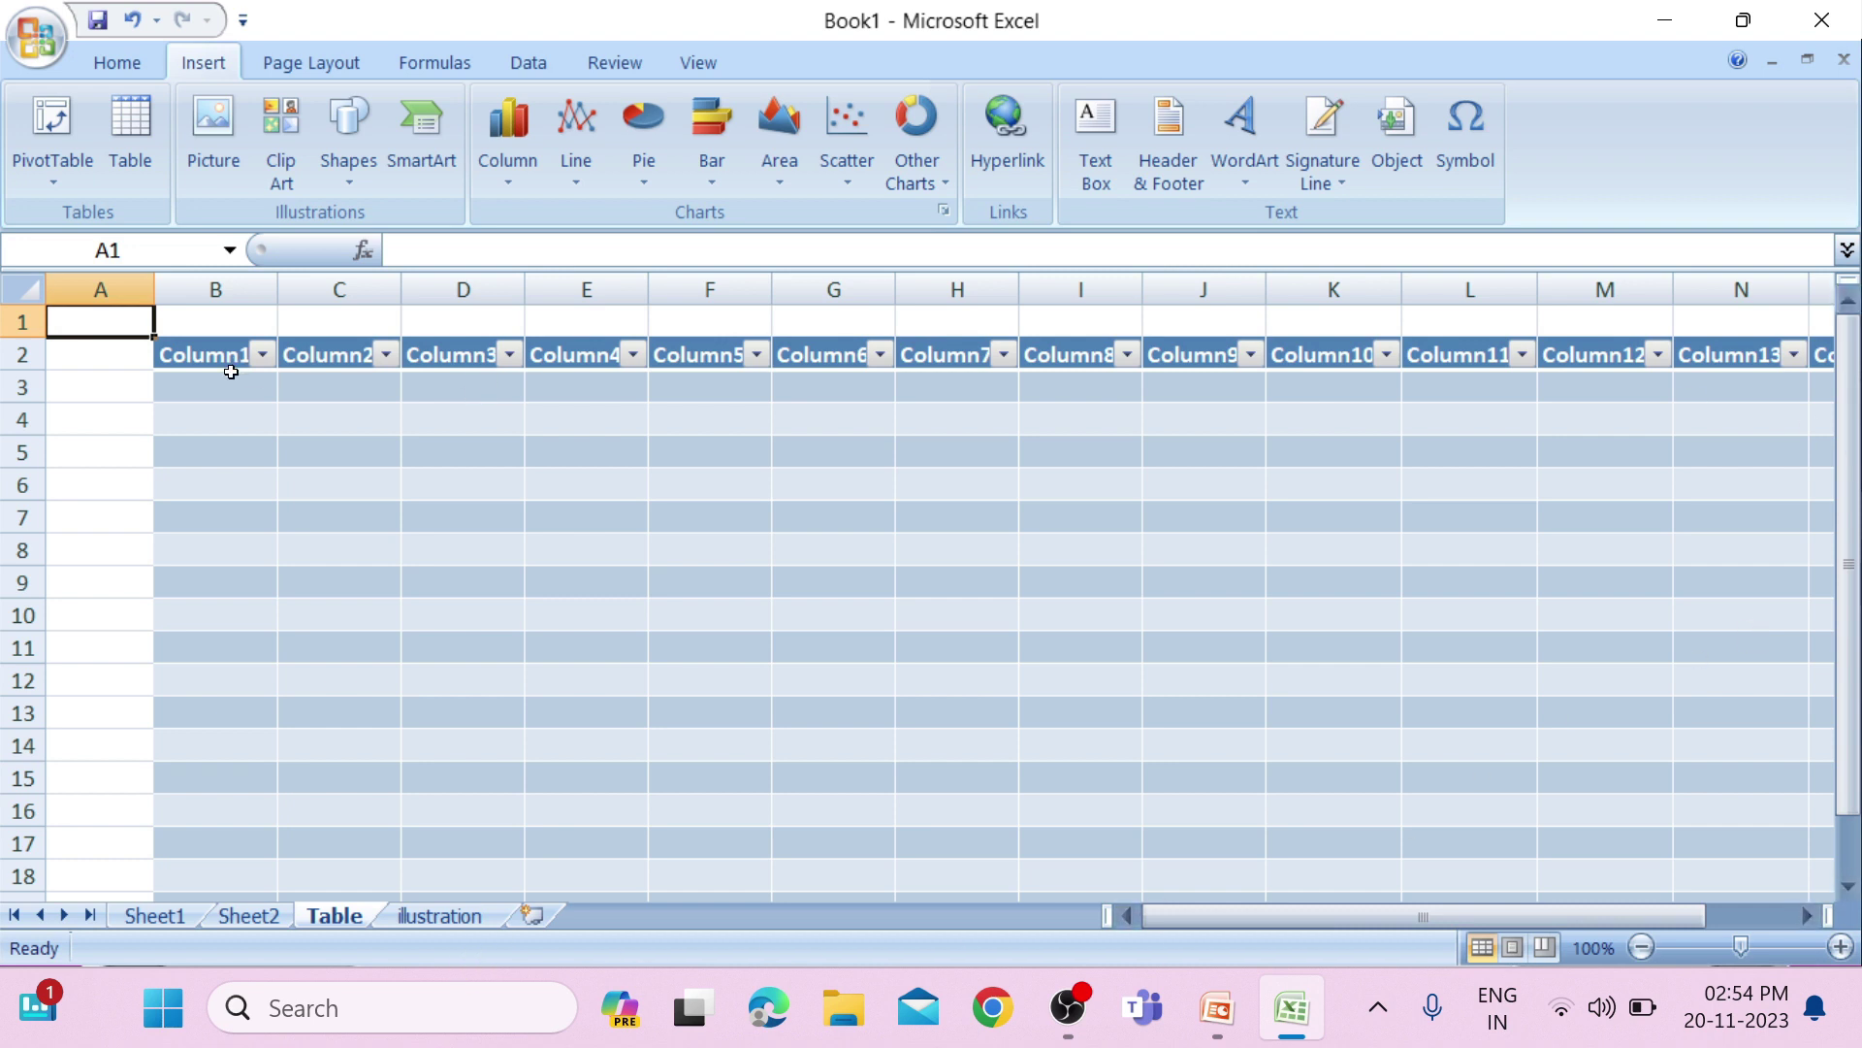
{"action": "left_click", "coordinate": [418, 928]}
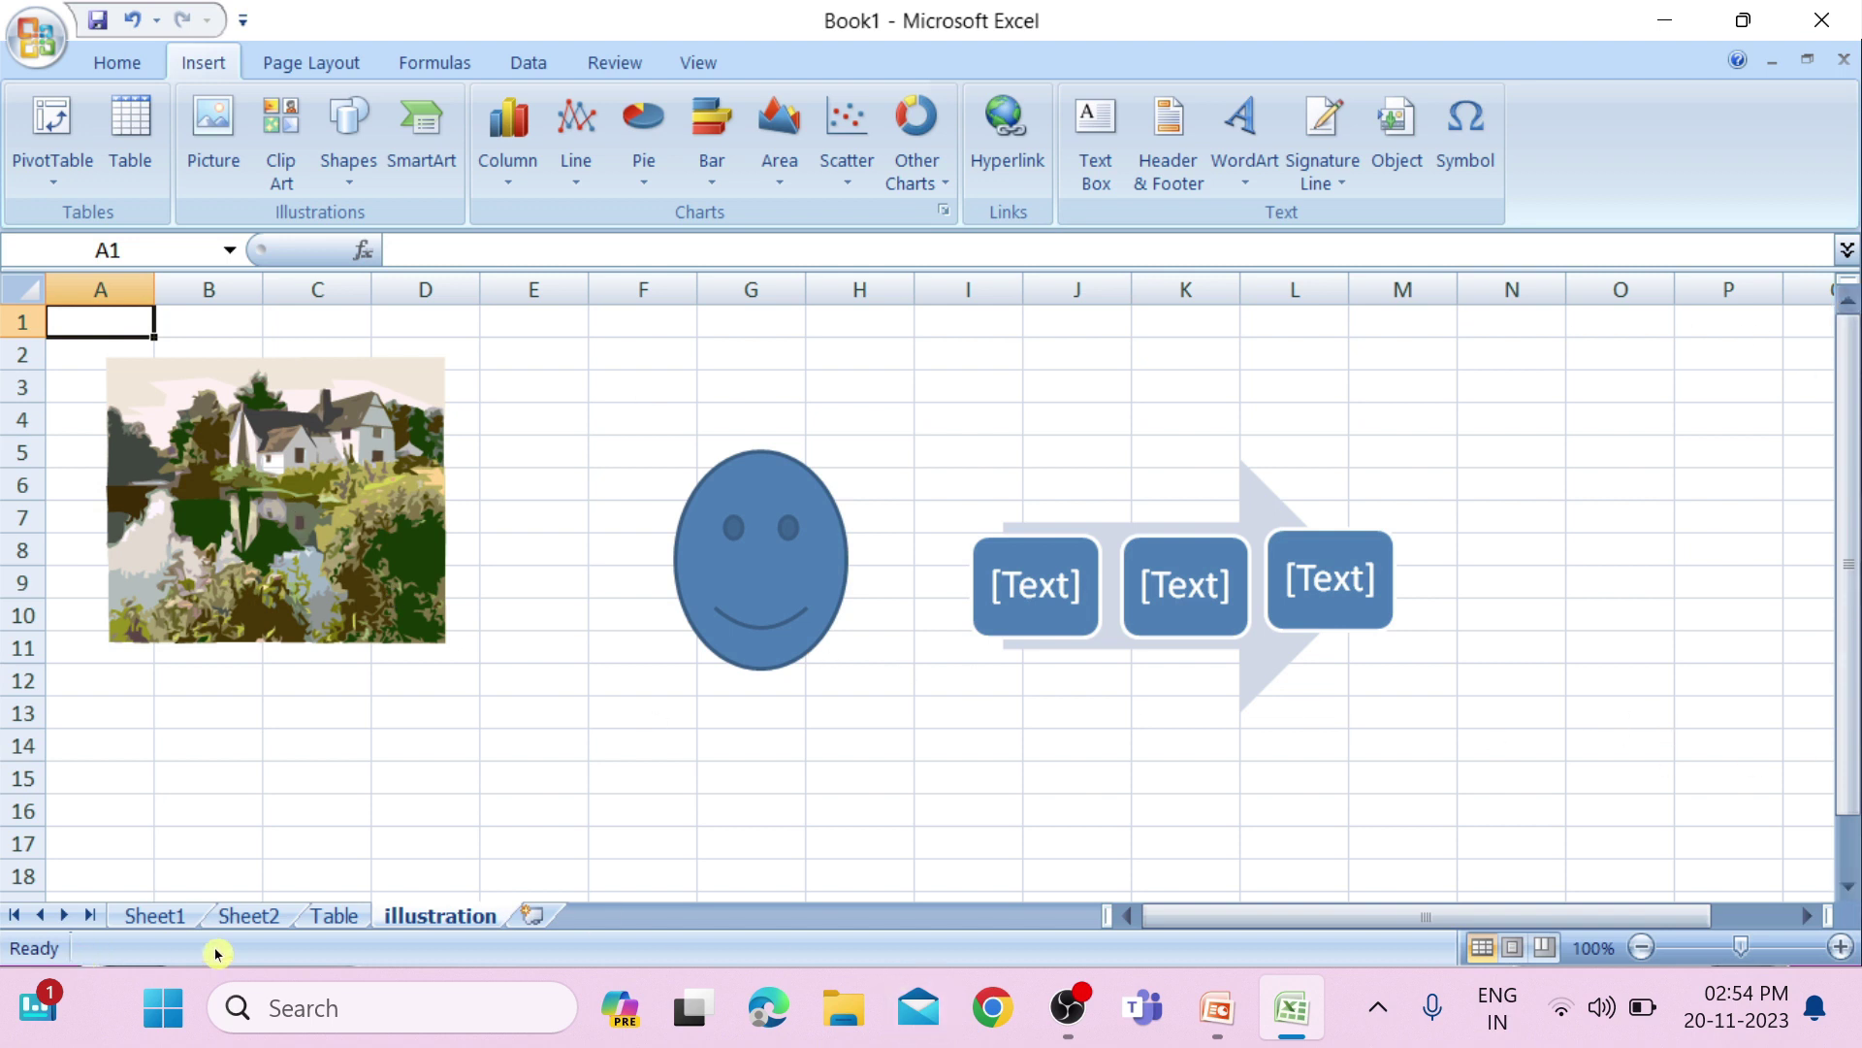
{"action": "left_click", "coordinate": [243, 919]}
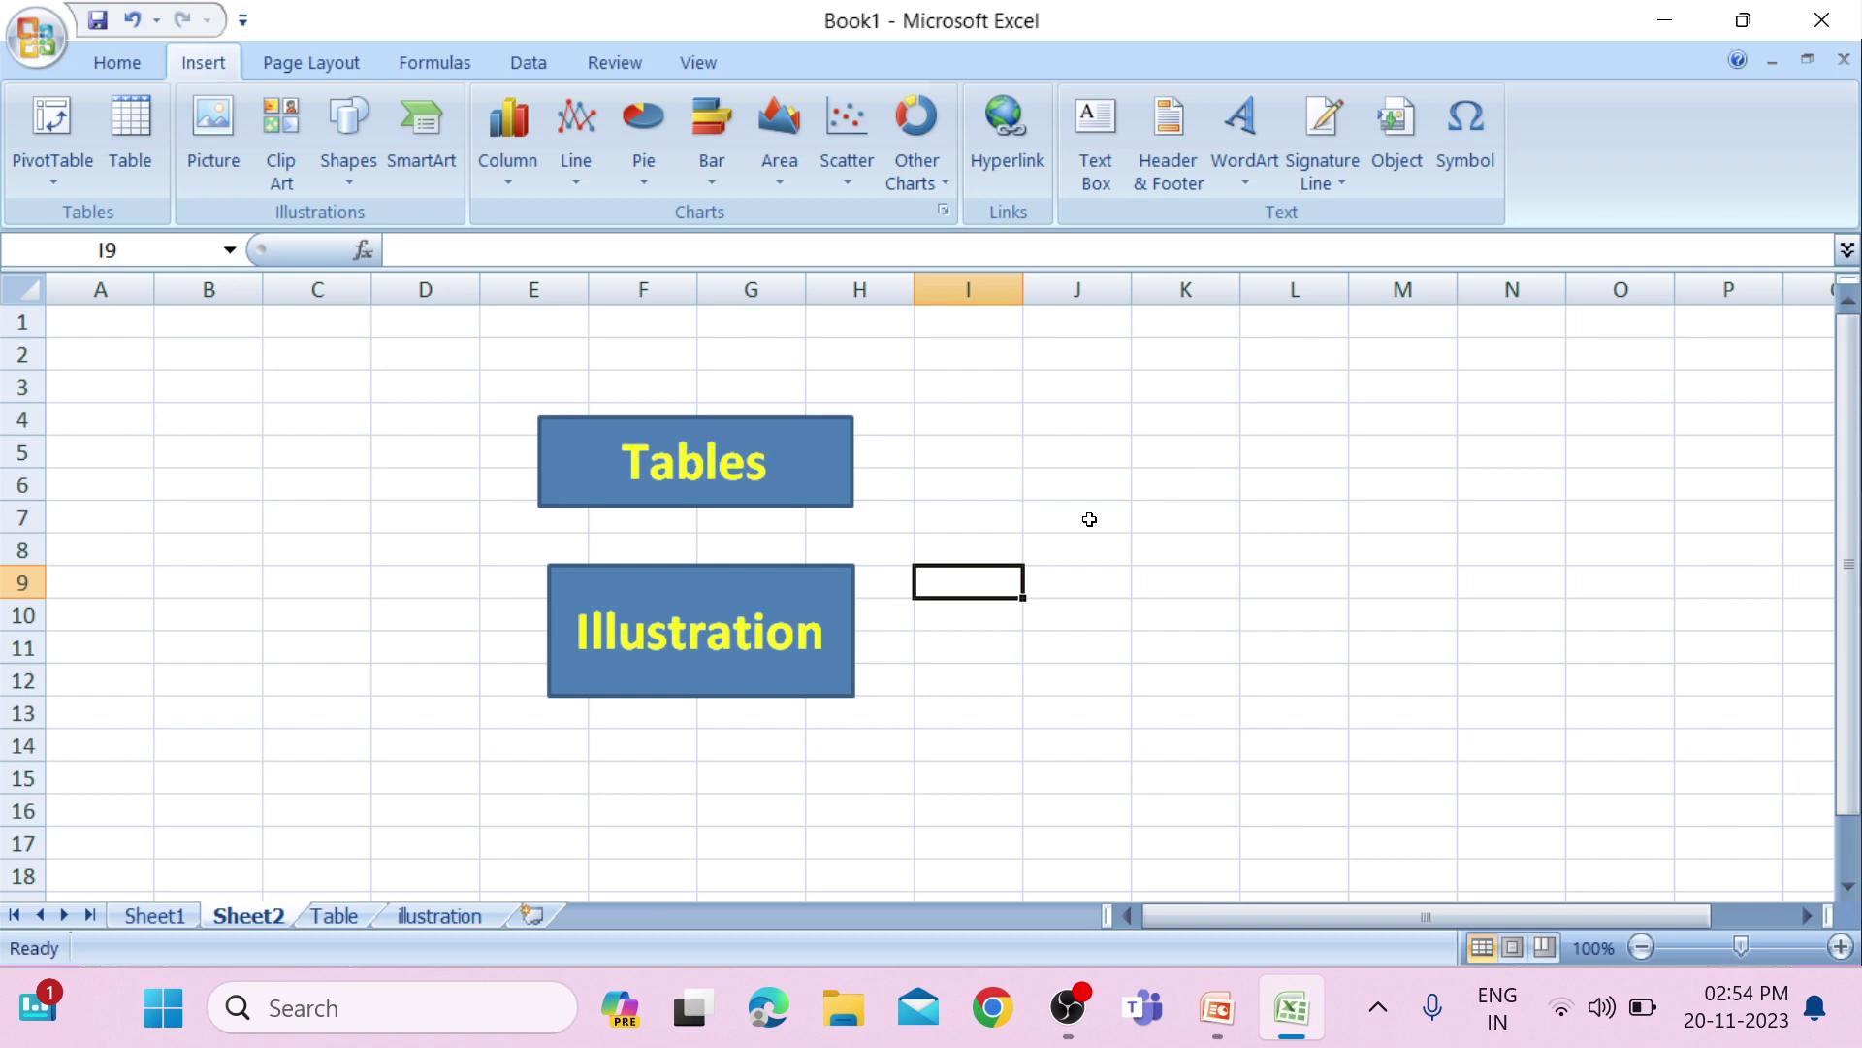
Step: Check the sample layout of the lab entry on the PowerPoint slide and return to the Excel workbook
{"action": "scroll", "coordinate": [1091, 529], "scroll_direction": "down", "scroll_amount": 2}
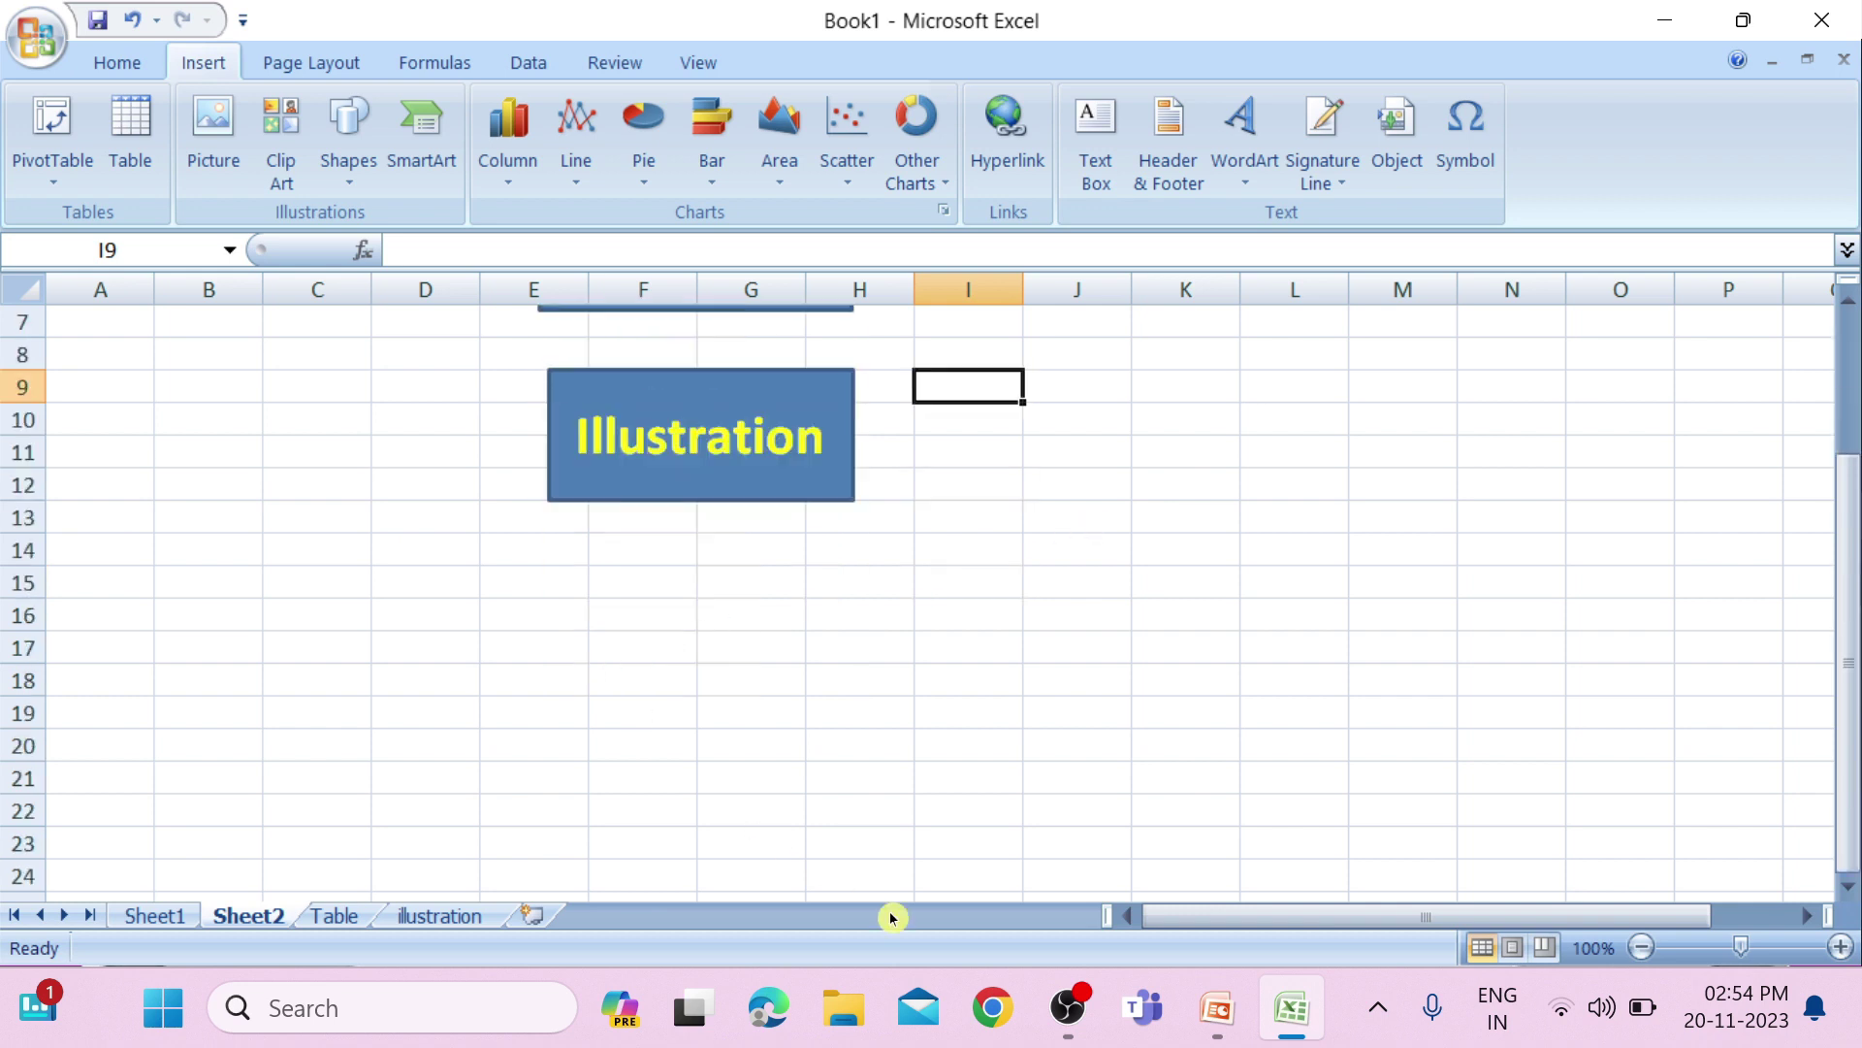
{"action": "key", "text": "alt+Tab"}
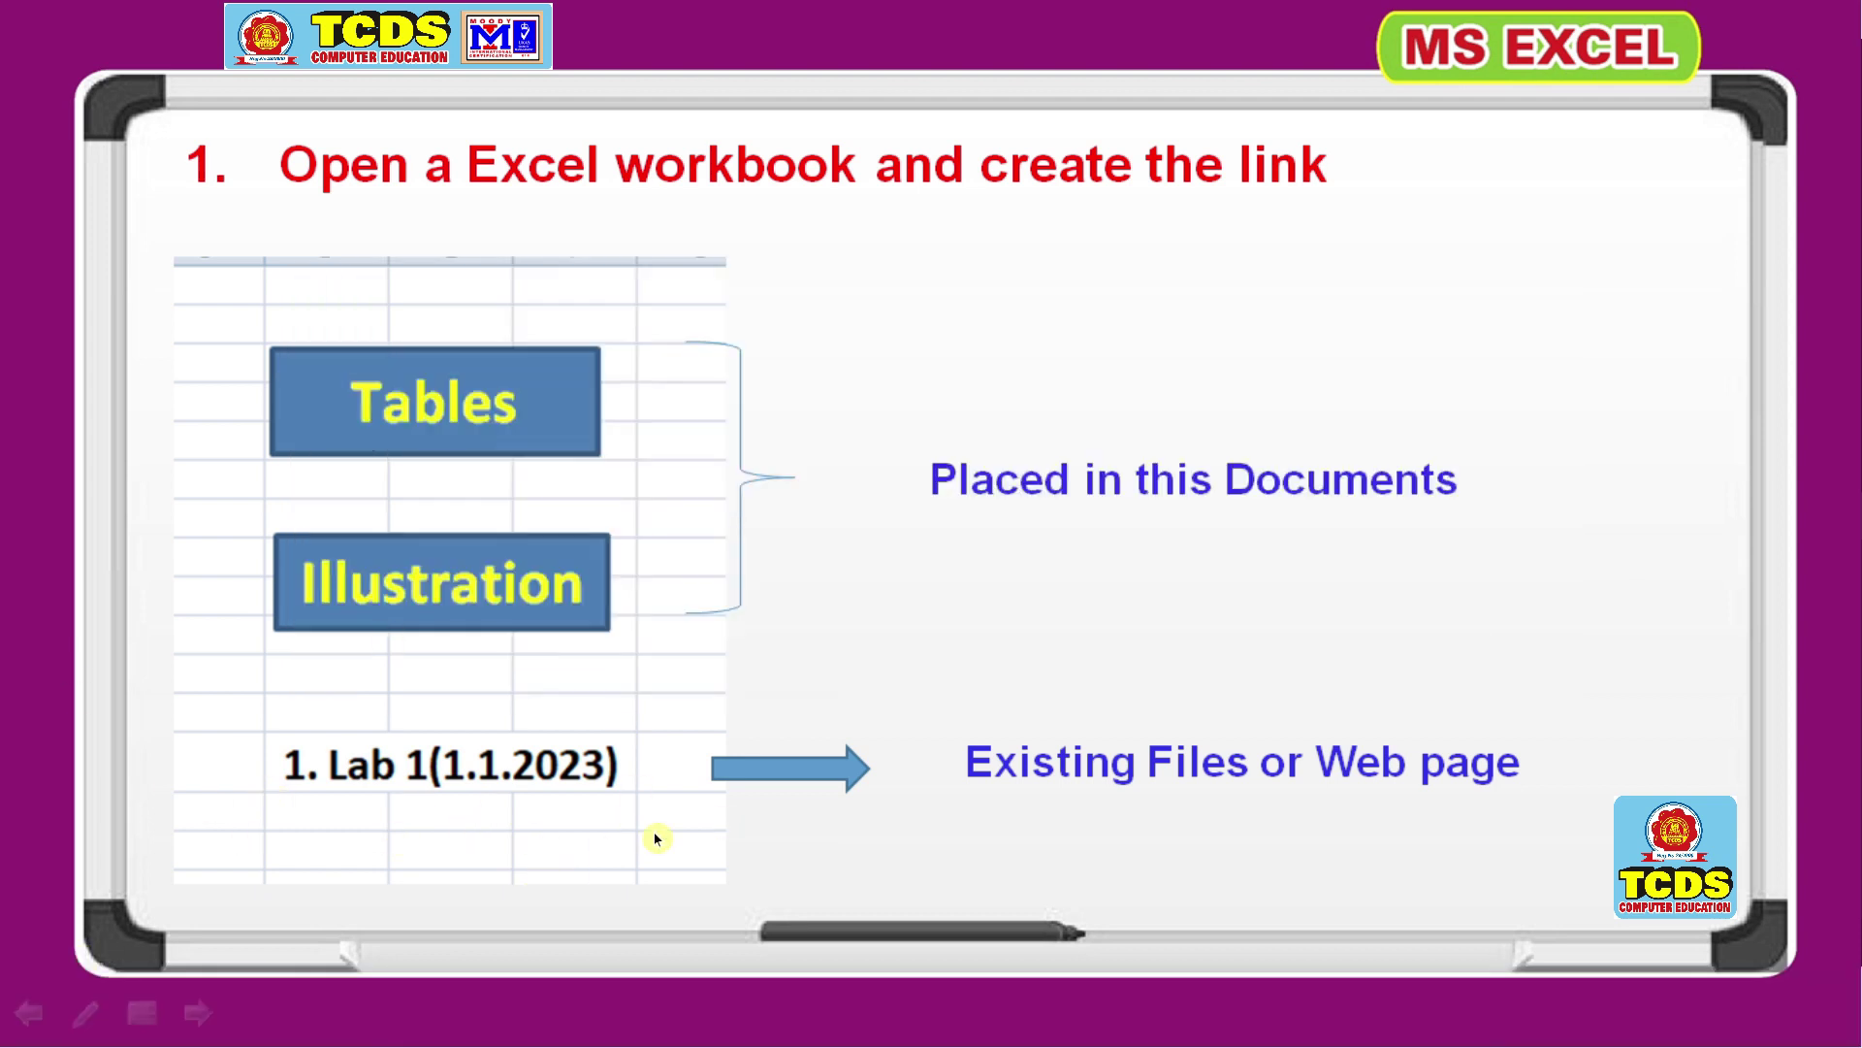
{"action": "key", "text": "alt+Tab"}
{"action": "key", "text": "Tab"}
Step: Merge and center cells E16 to G16 below the Illustration button
{"action": "left_click", "coordinate": [585, 619]}
{"action": "left_click_drag", "start_coordinate": [529, 609], "coordinate": [748, 615]}
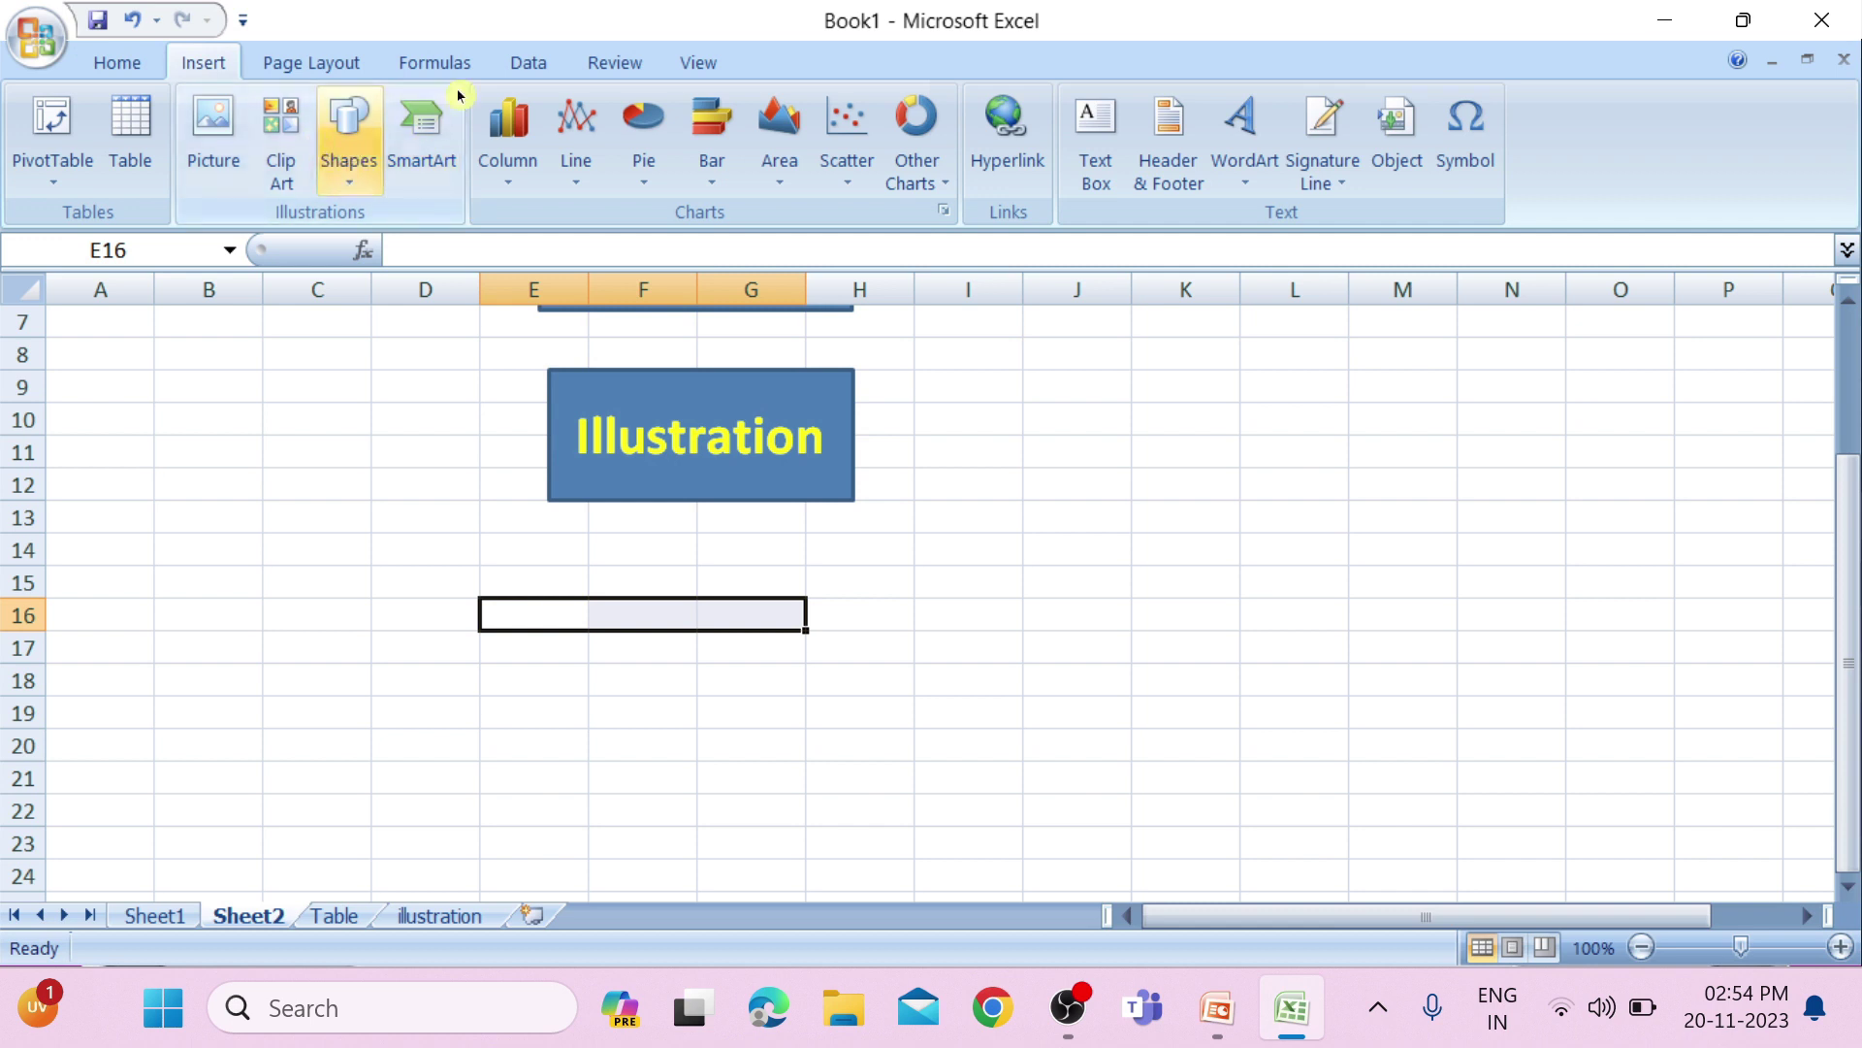
{"action": "left_click", "coordinate": [127, 62]}
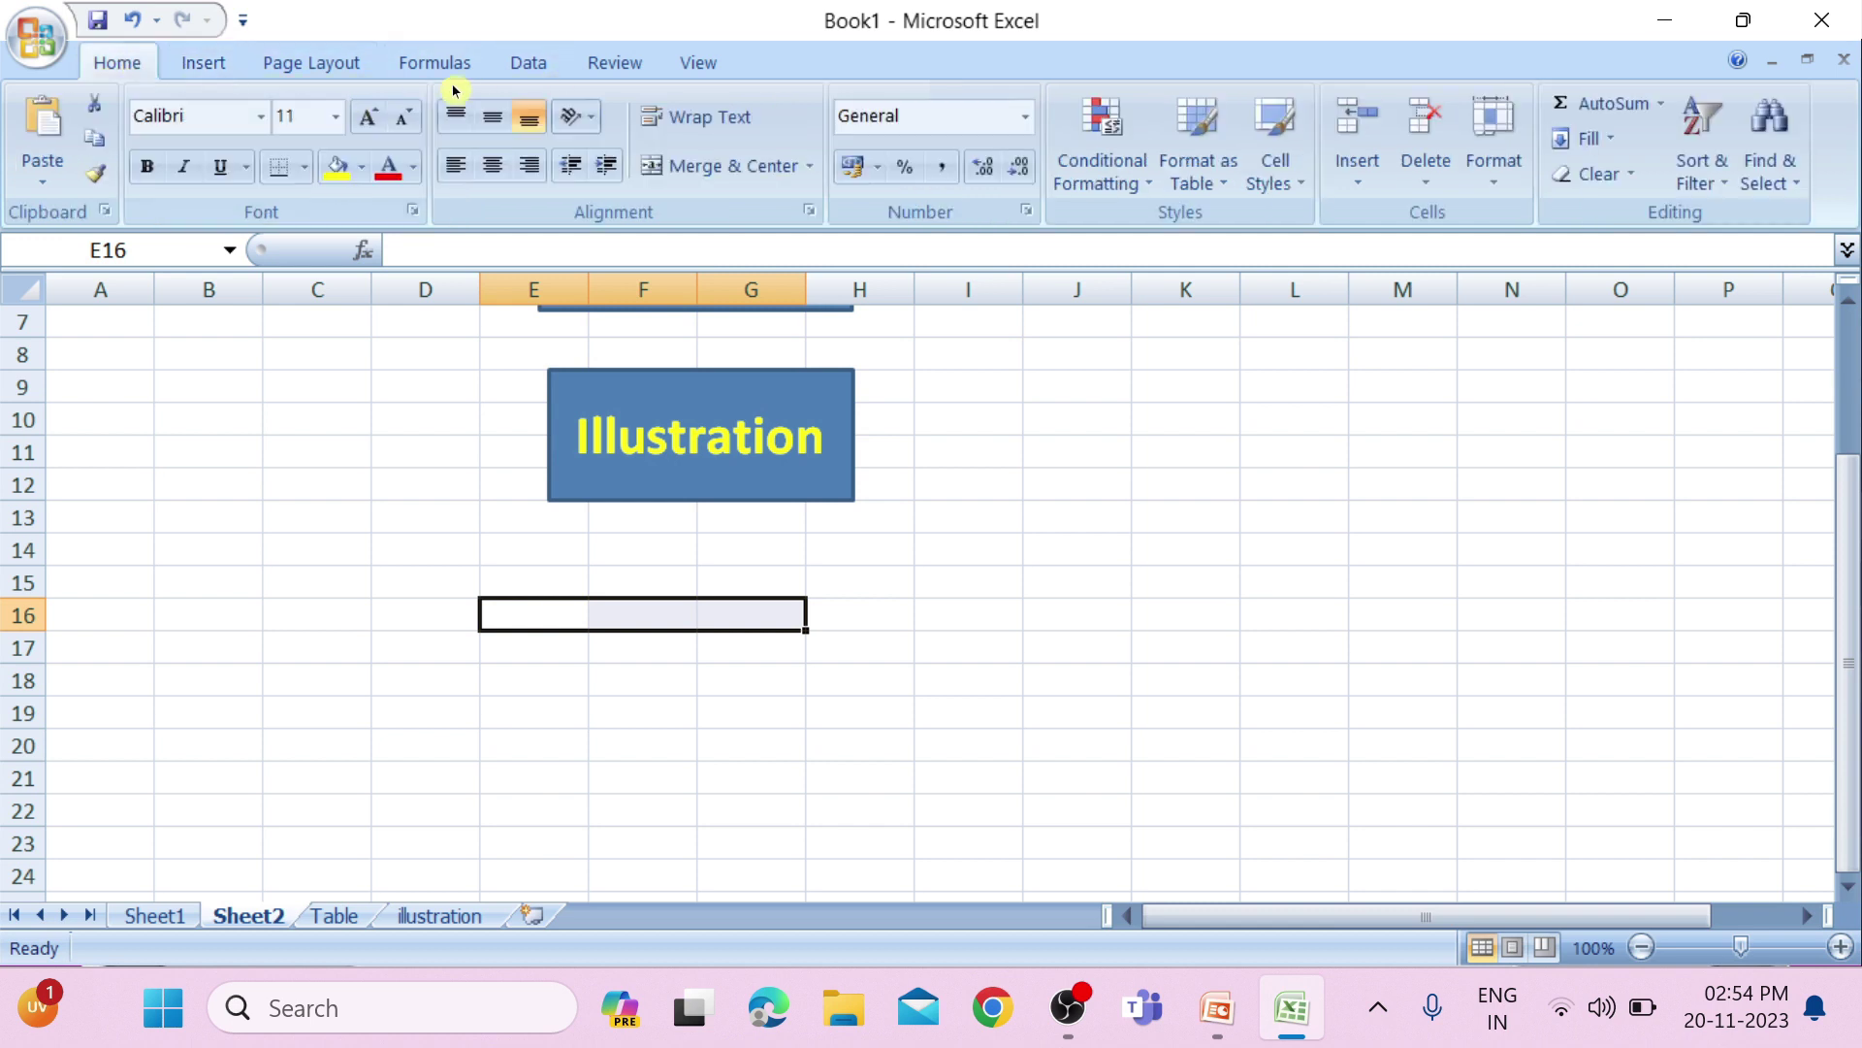
{"action": "left_click", "coordinate": [729, 166]}
{"action": "key", "text": "End"}
{"action": "key", "text": "End"}
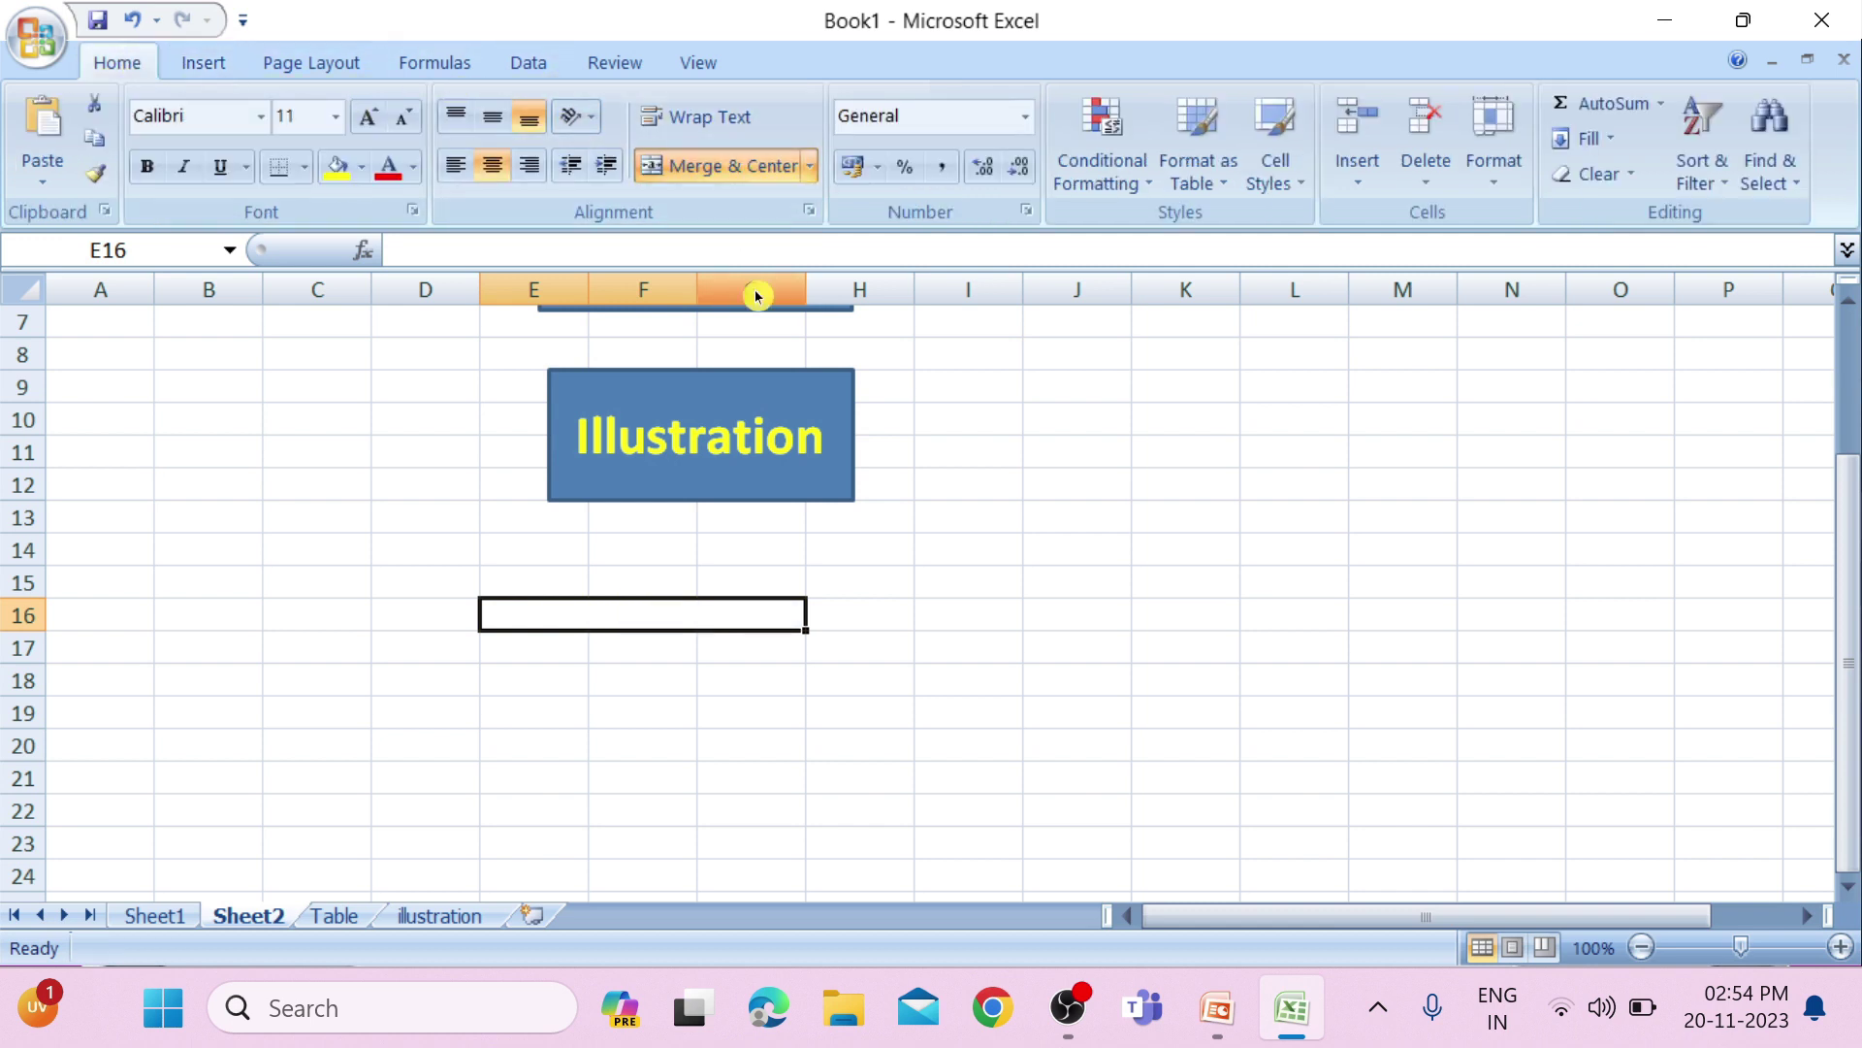
{"action": "key", "text": "End"}
{"action": "key", "text": "End"}
Step: Enter "1. LAb1(1.1.2023)" in the merged cell E16
{"action": "type", "text": "1."}
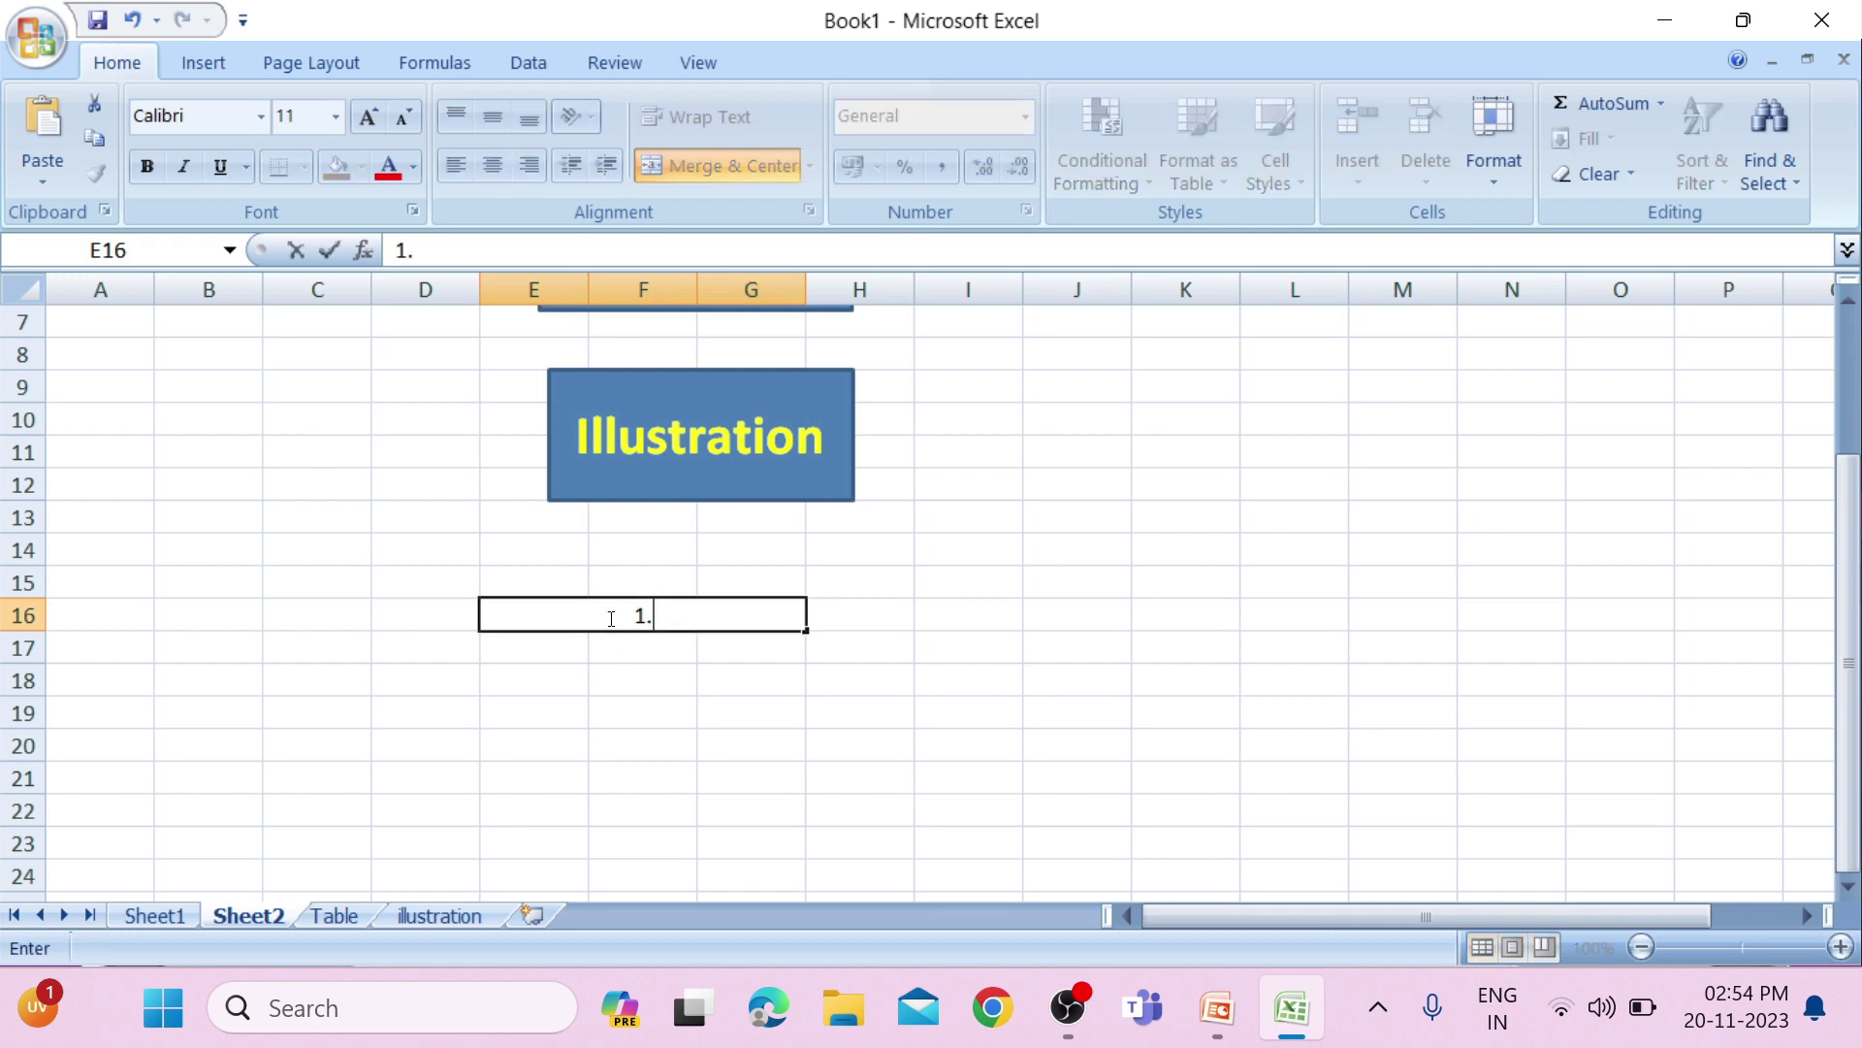
{"action": "type", "text": " LAb1(1.1.202"}
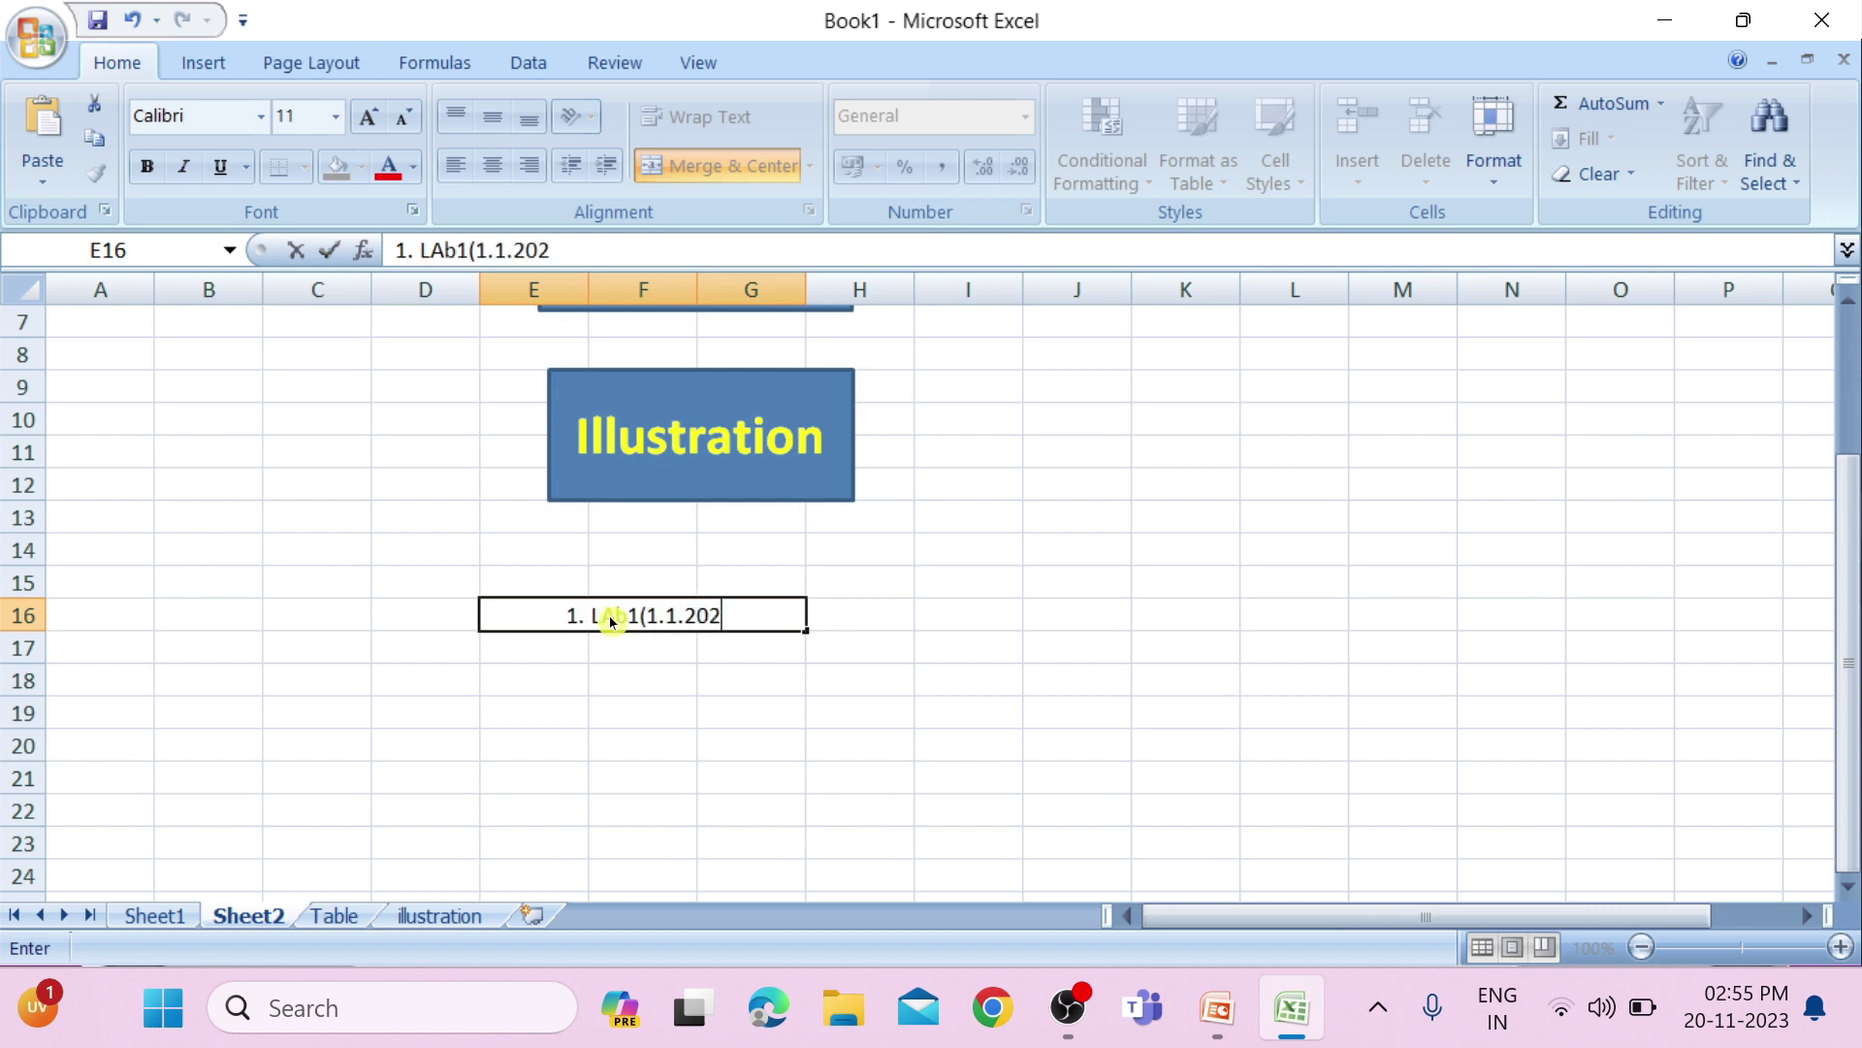
{"action": "type", "text": "3)"}
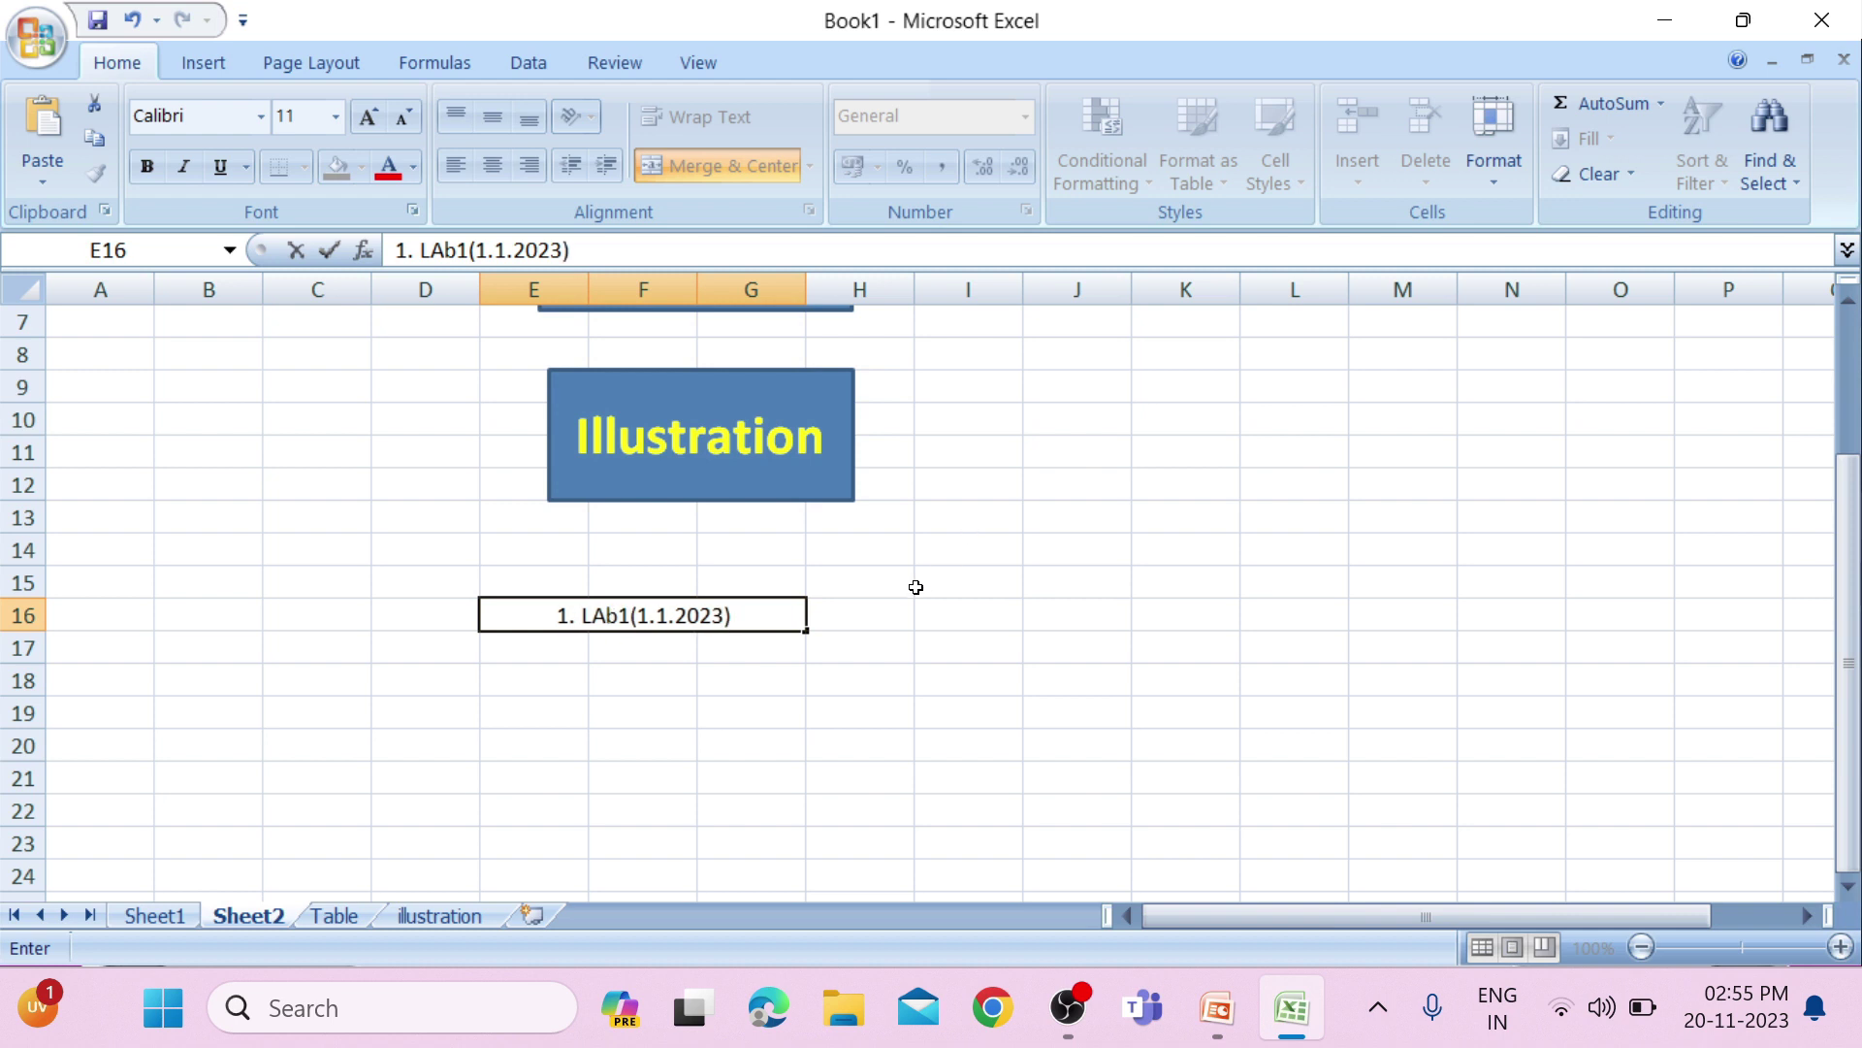
{"action": "left_click", "coordinate": [927, 644]}
Step: Start a hyperlink to an existing file for the lab entry in E16 and open the file browser
{"action": "left_click", "coordinate": [715, 618]}
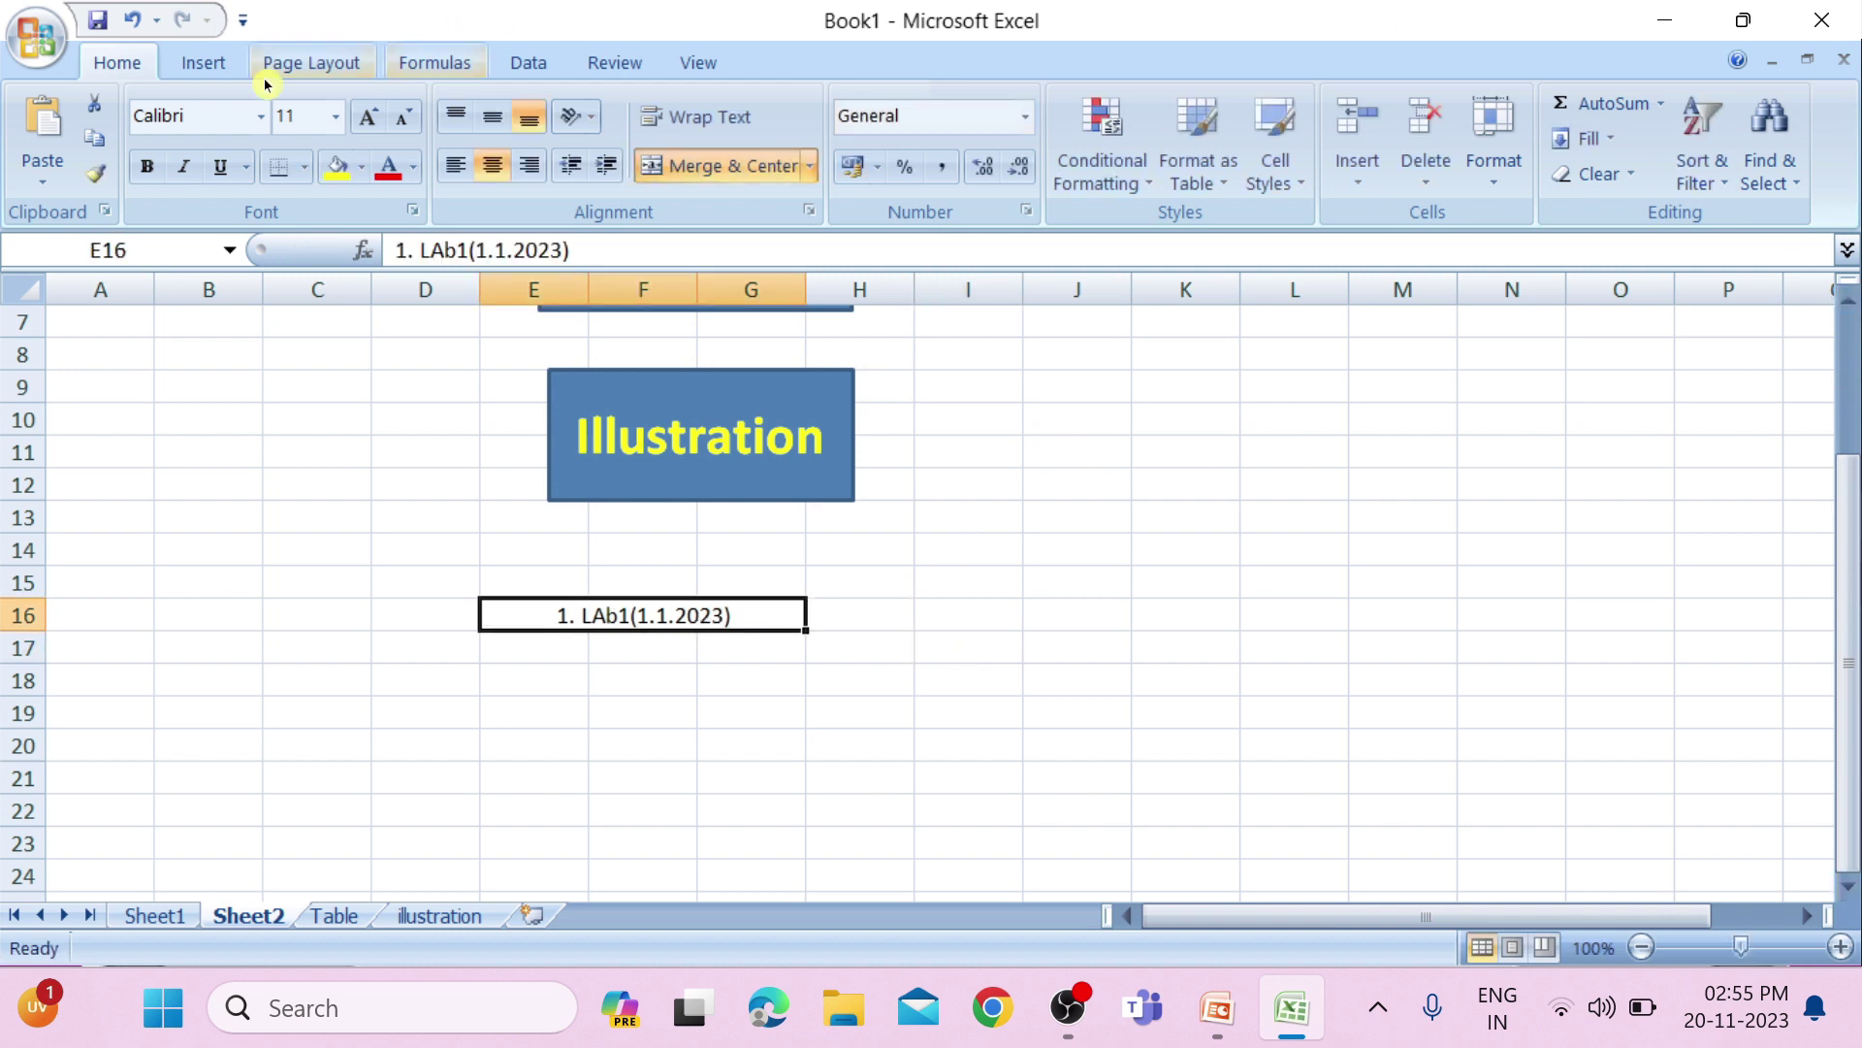
{"action": "left_click", "coordinate": [186, 64]}
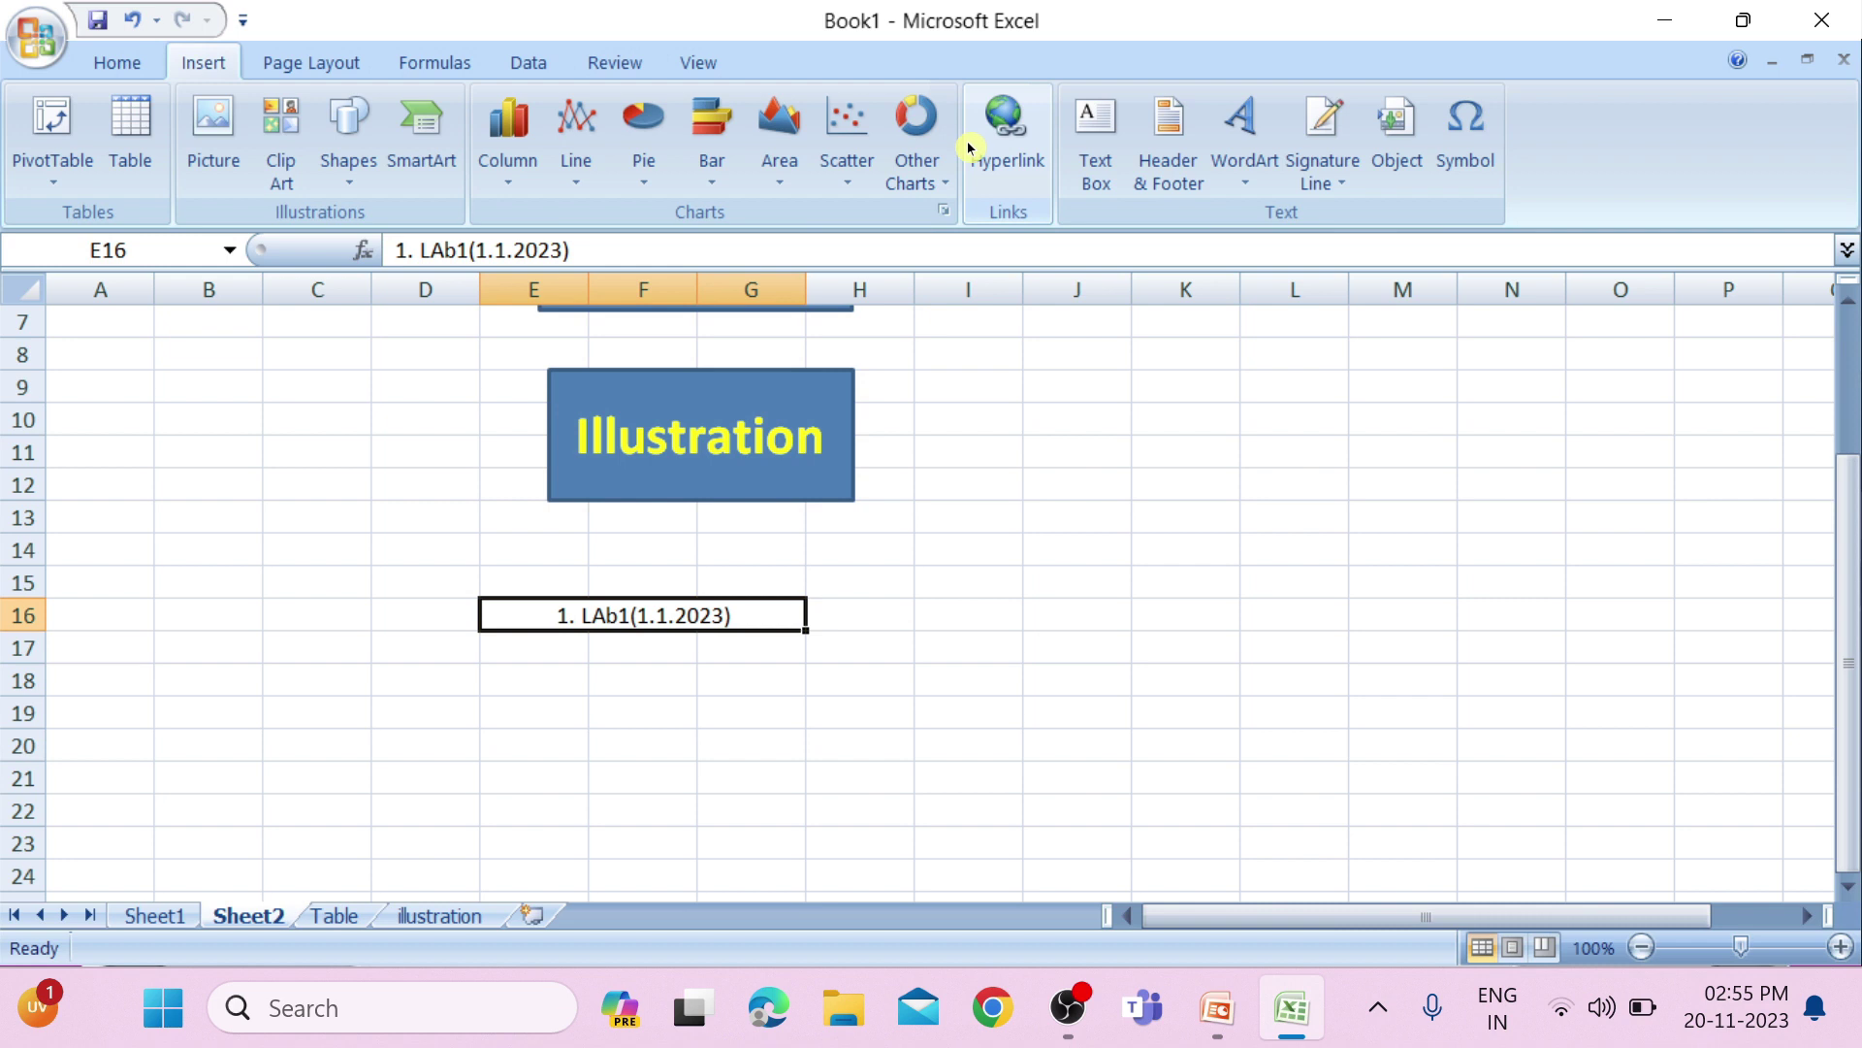
{"action": "left_click", "coordinate": [978, 155]}
{"action": "left_click", "coordinate": [815, 470]}
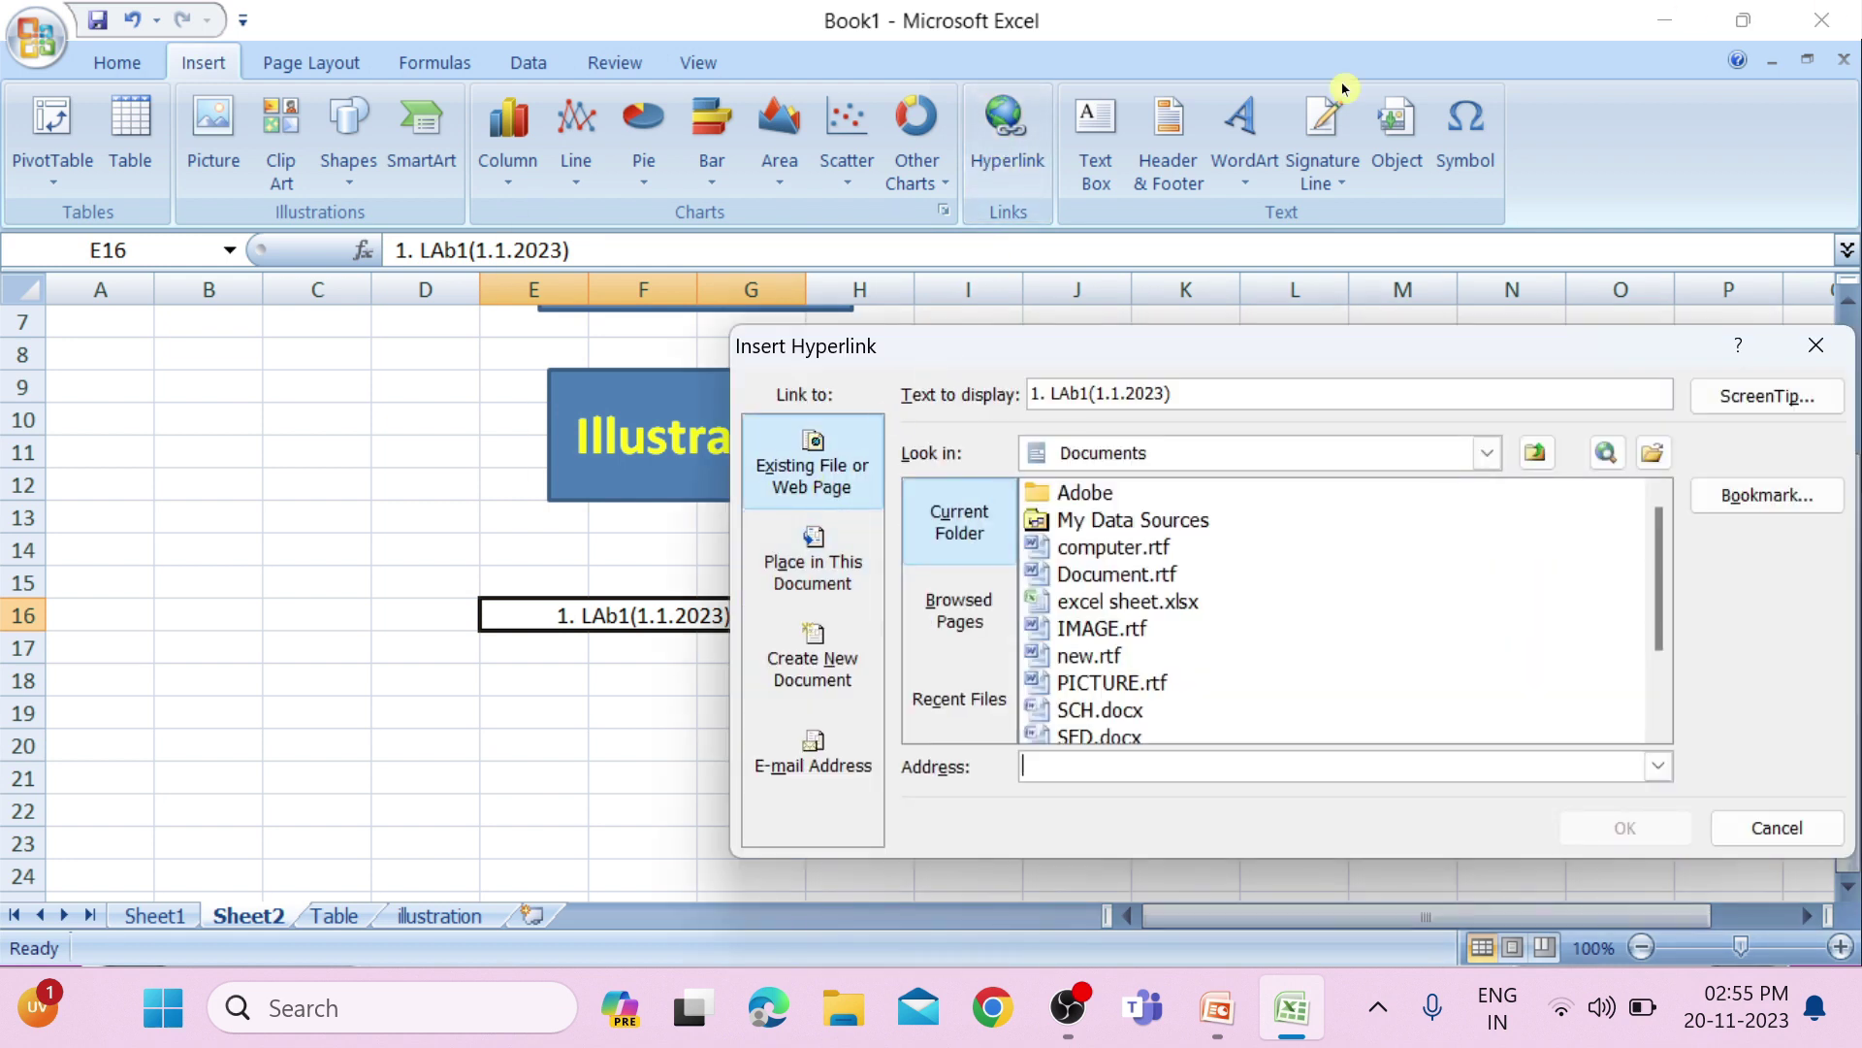
{"action": "left_click", "coordinate": [1653, 456]}
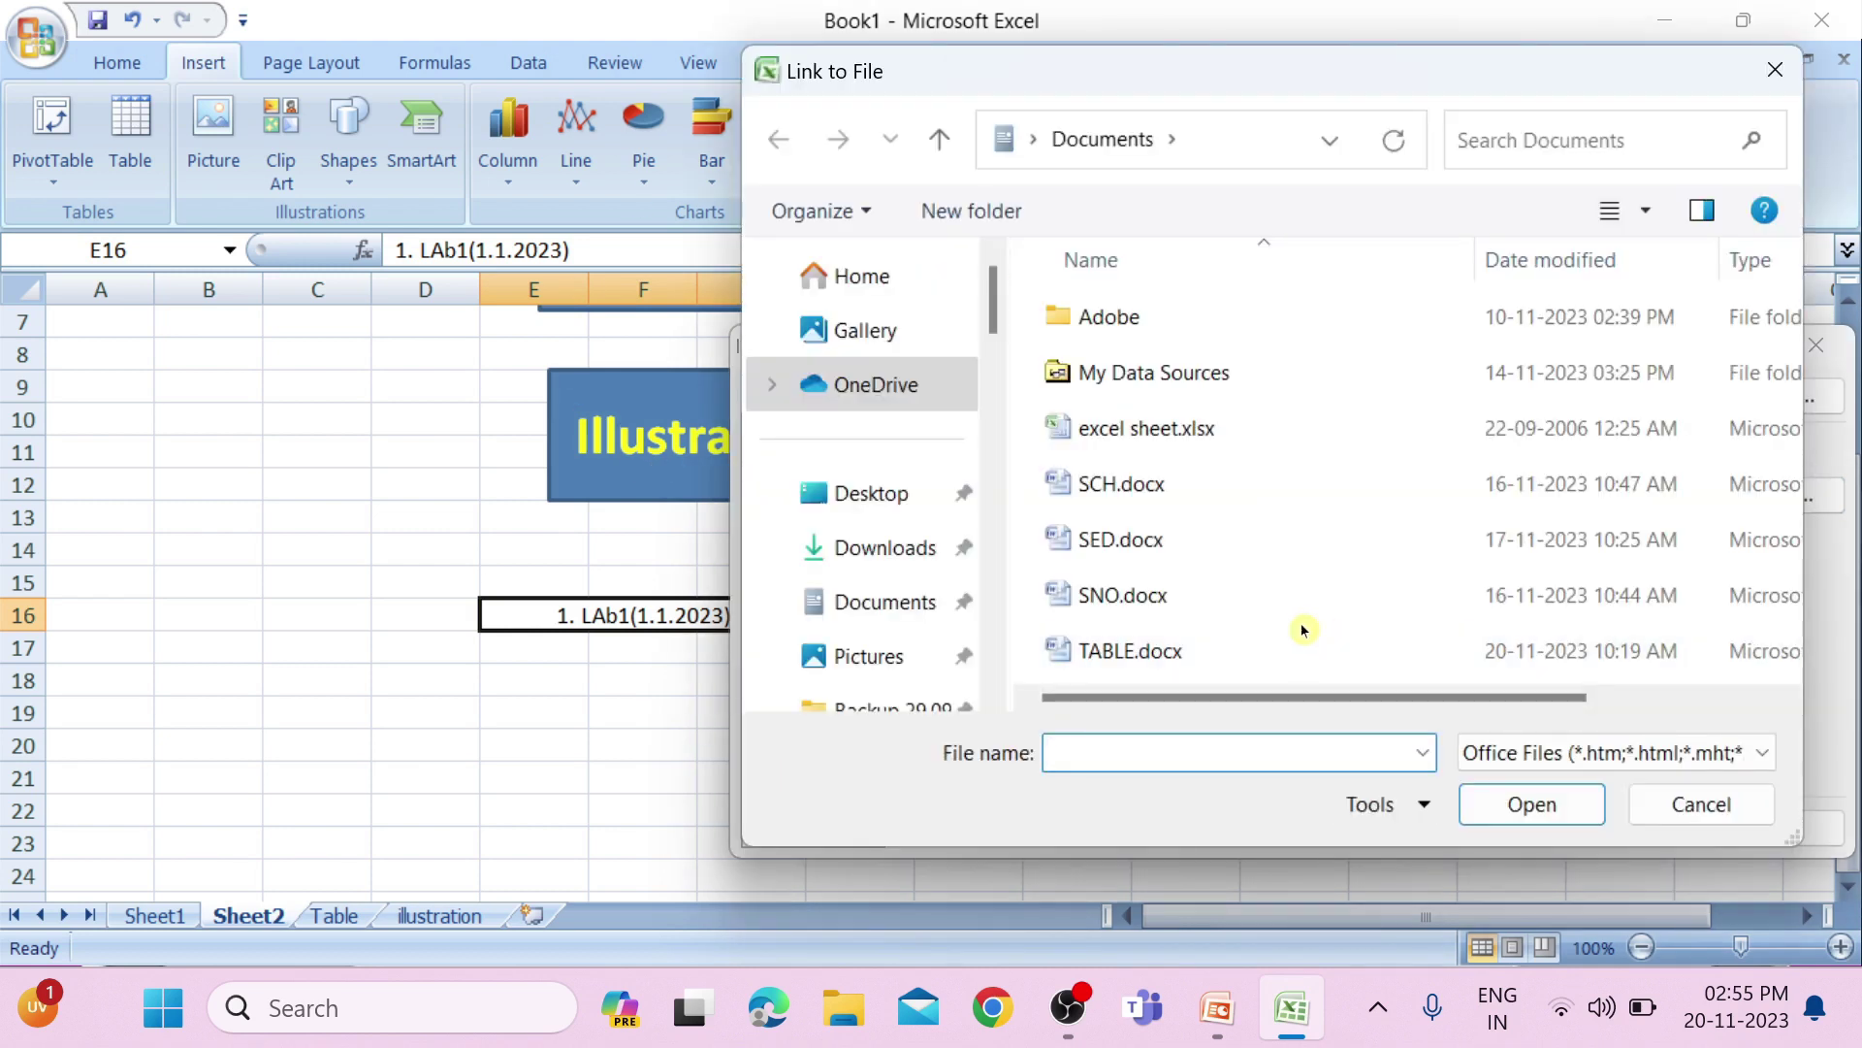
Step: Browse from the BANUPRIYA folder through 1. STUDENTS and 2. DCA to the first-listed student's 2. MS EXCEL subfolder for the link target
{"action": "scroll", "coordinate": [970, 595], "scroll_direction": "down", "scroll_amount": 15}
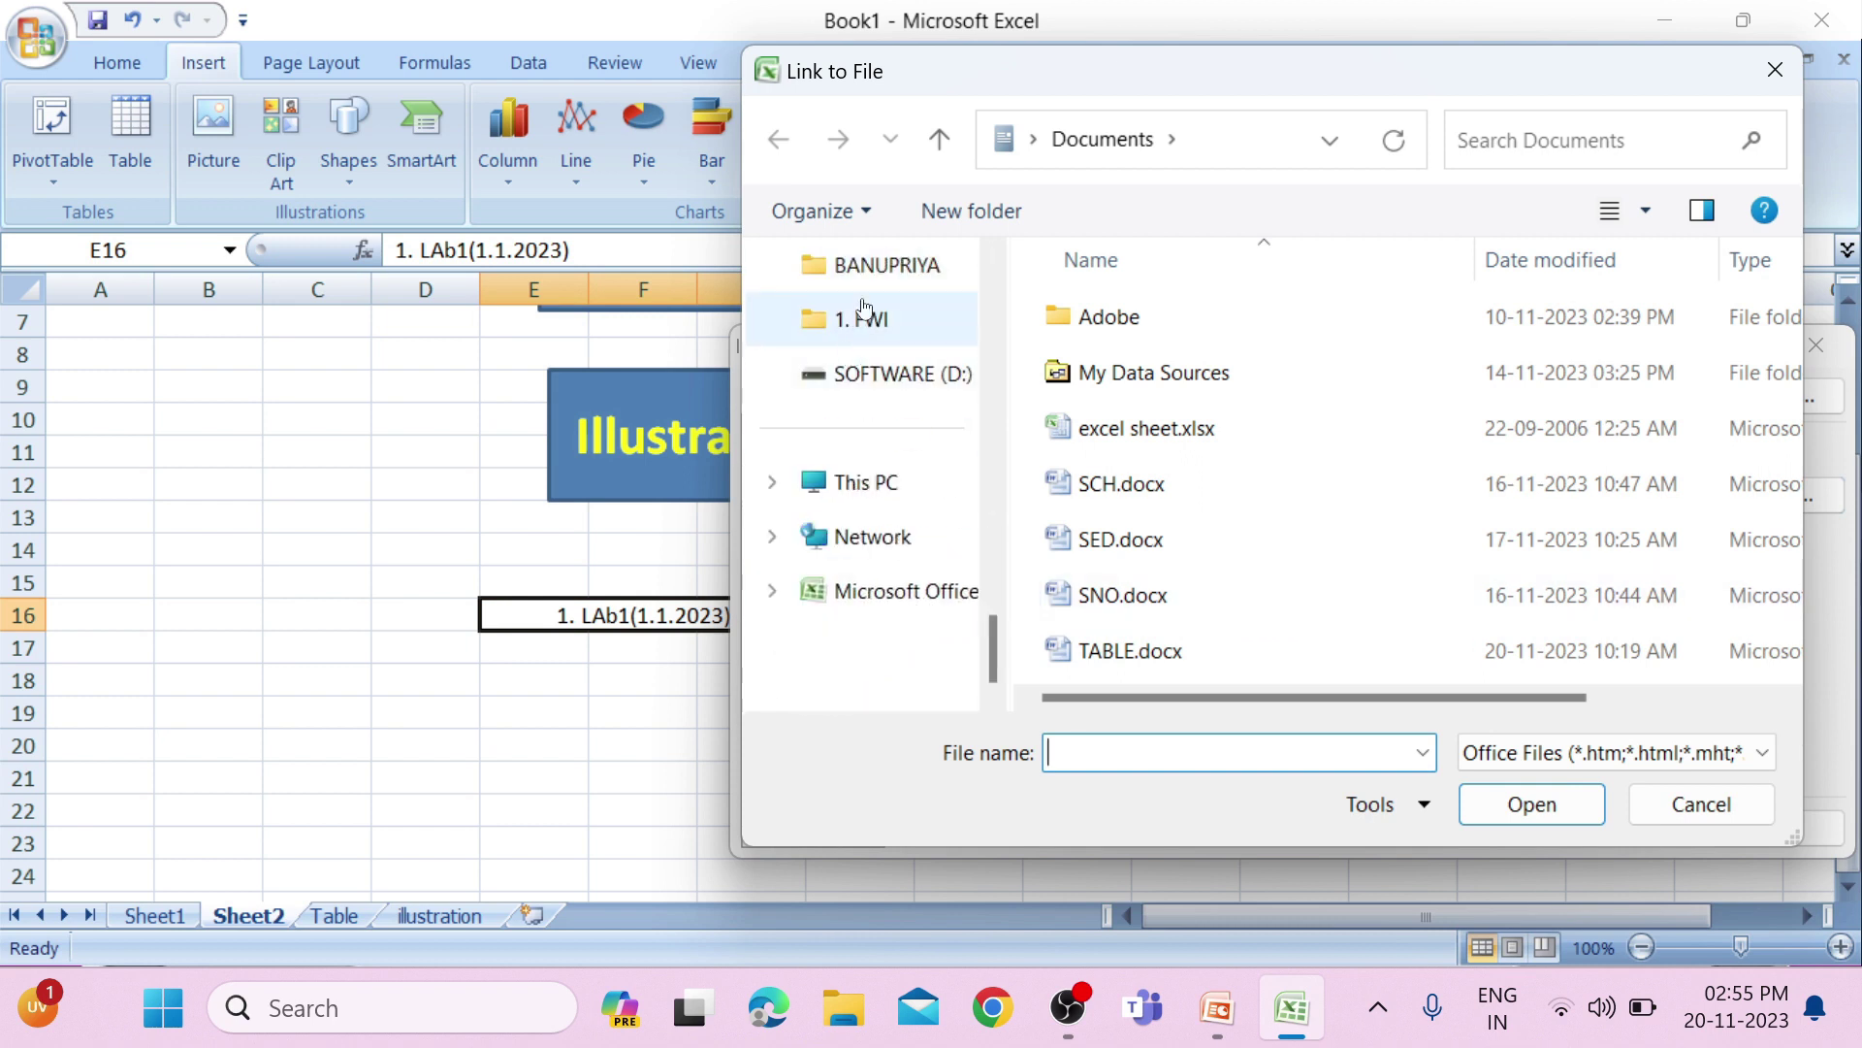
{"action": "left_click", "coordinate": [870, 278]}
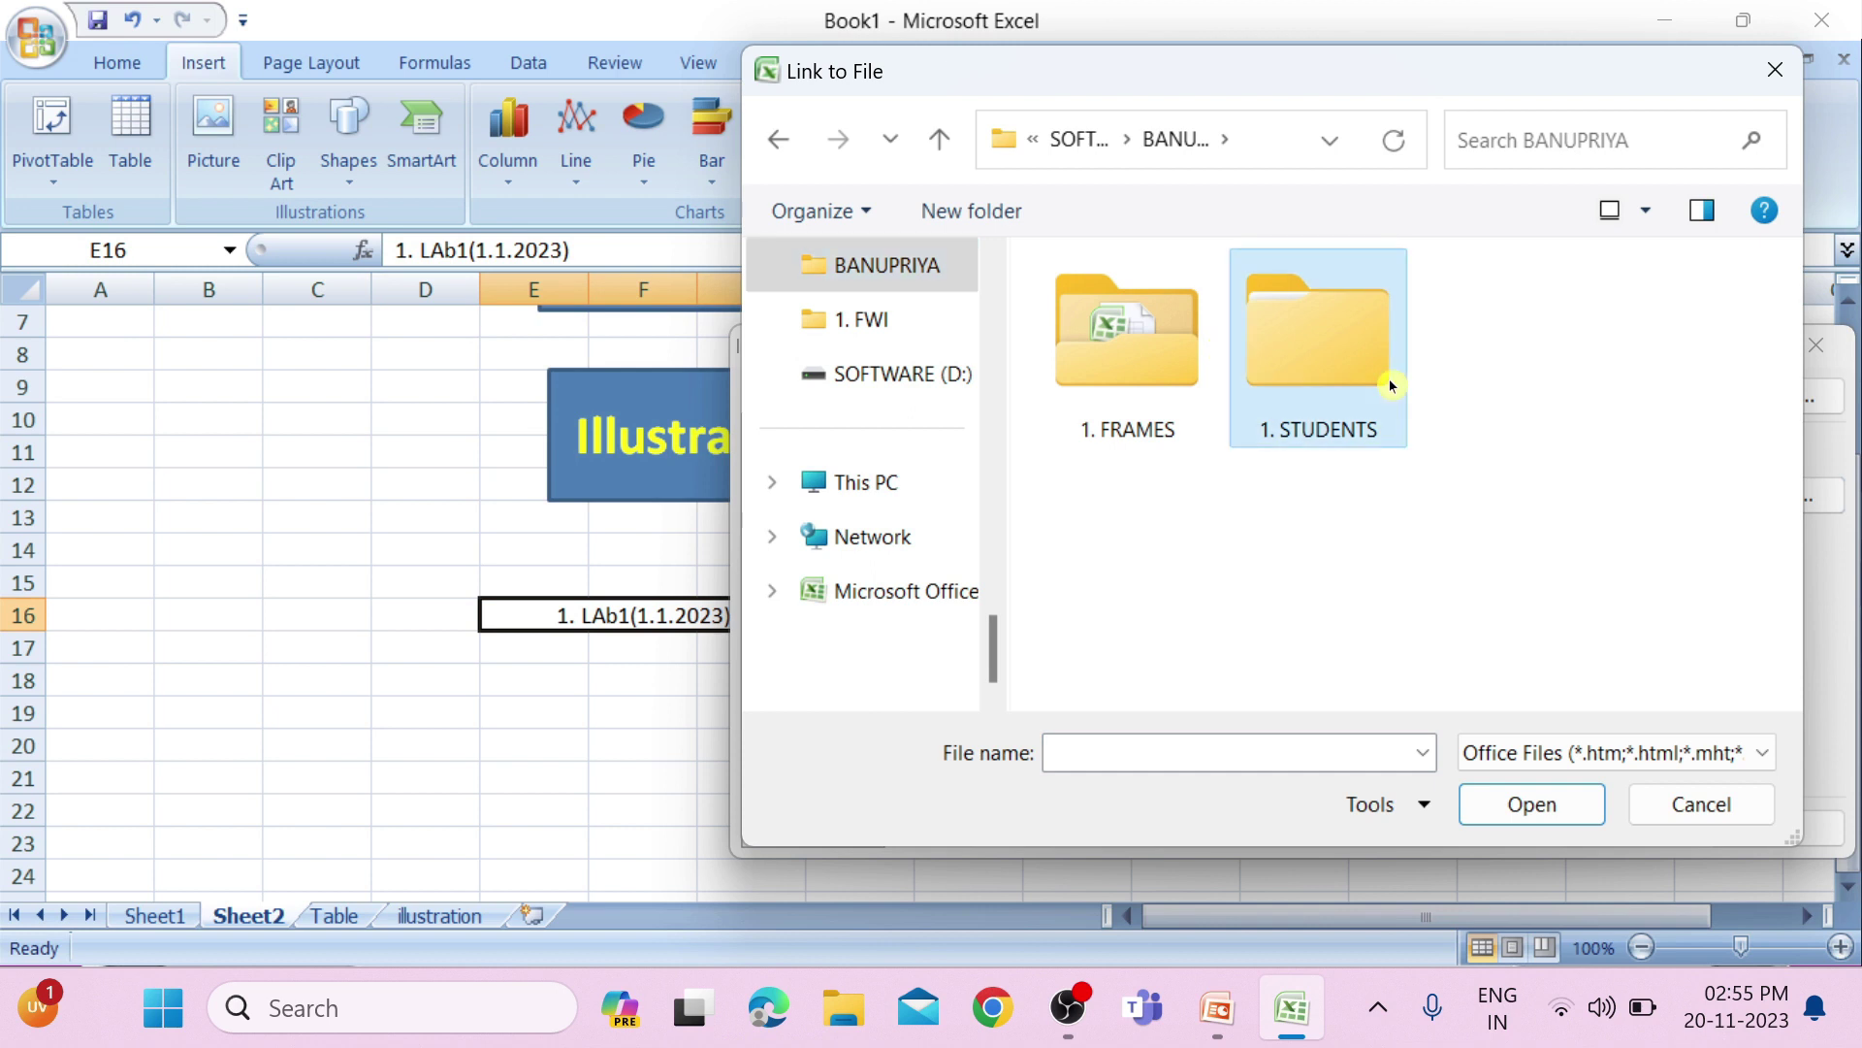
{"action": "double_click", "coordinate": [1389, 379]}
{"action": "double_click", "coordinate": [1205, 385]}
{"action": "left_click", "coordinate": [1183, 383]}
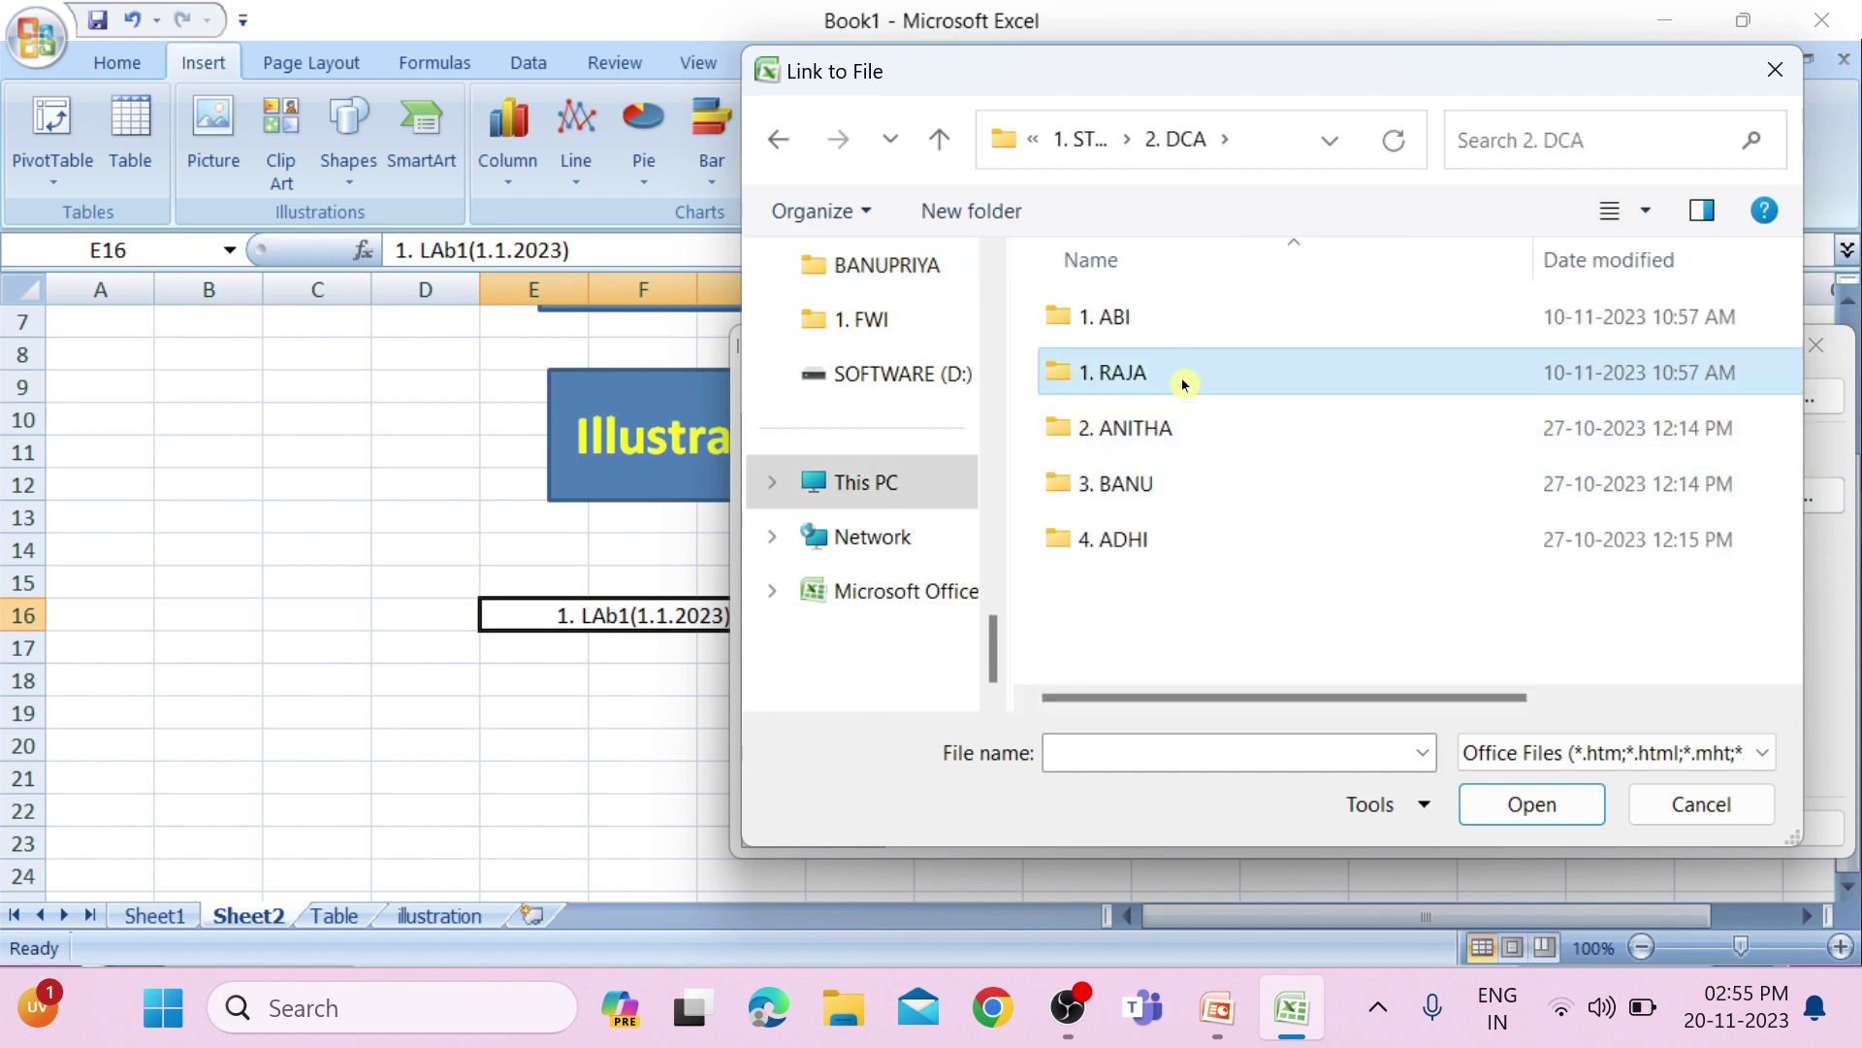
{"action": "double_click", "coordinate": [1184, 383]}
{"action": "left_click", "coordinate": [1189, 384]}
{"action": "double_click", "coordinate": [1189, 383]}
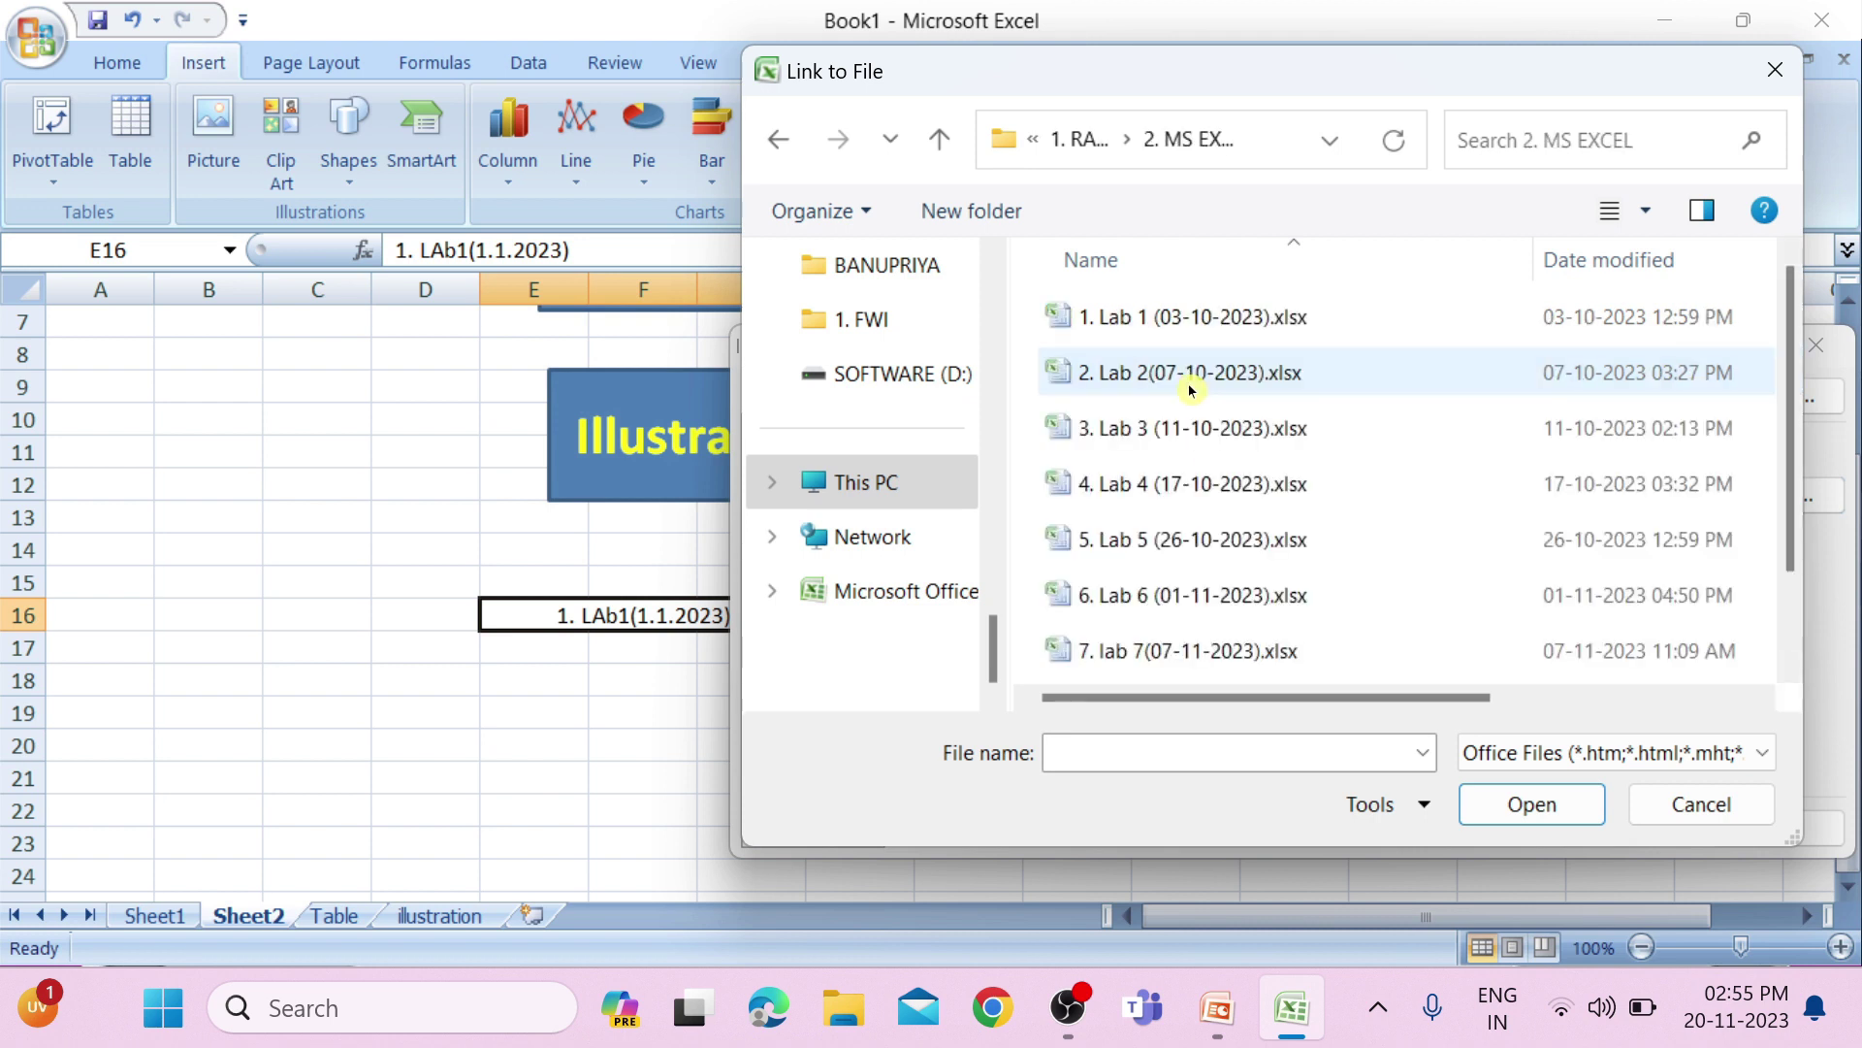
Step: Link the lab entry in E16 to the file "1. Lab 1 (03-10-2023).xlsx"
{"action": "left_click", "coordinate": [1186, 318]}
{"action": "left_click", "coordinate": [1523, 817]}
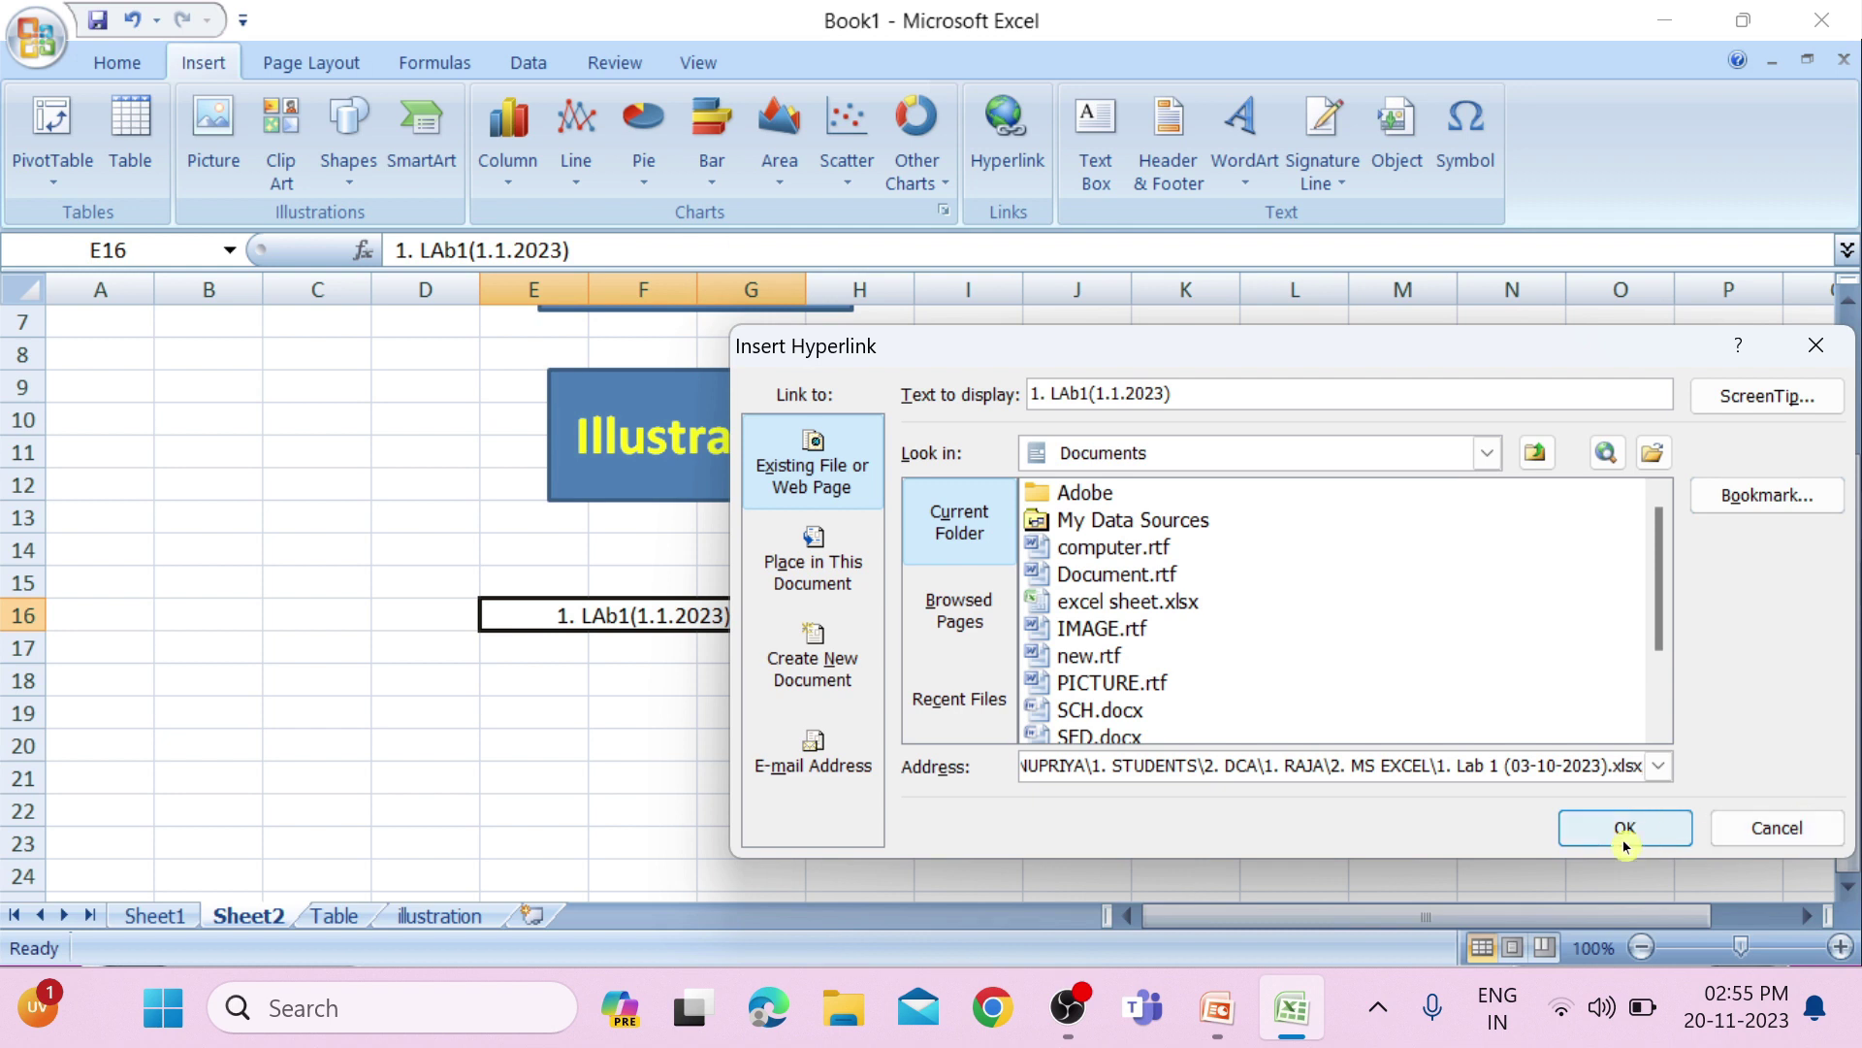
{"action": "left_click", "coordinate": [1626, 831]}
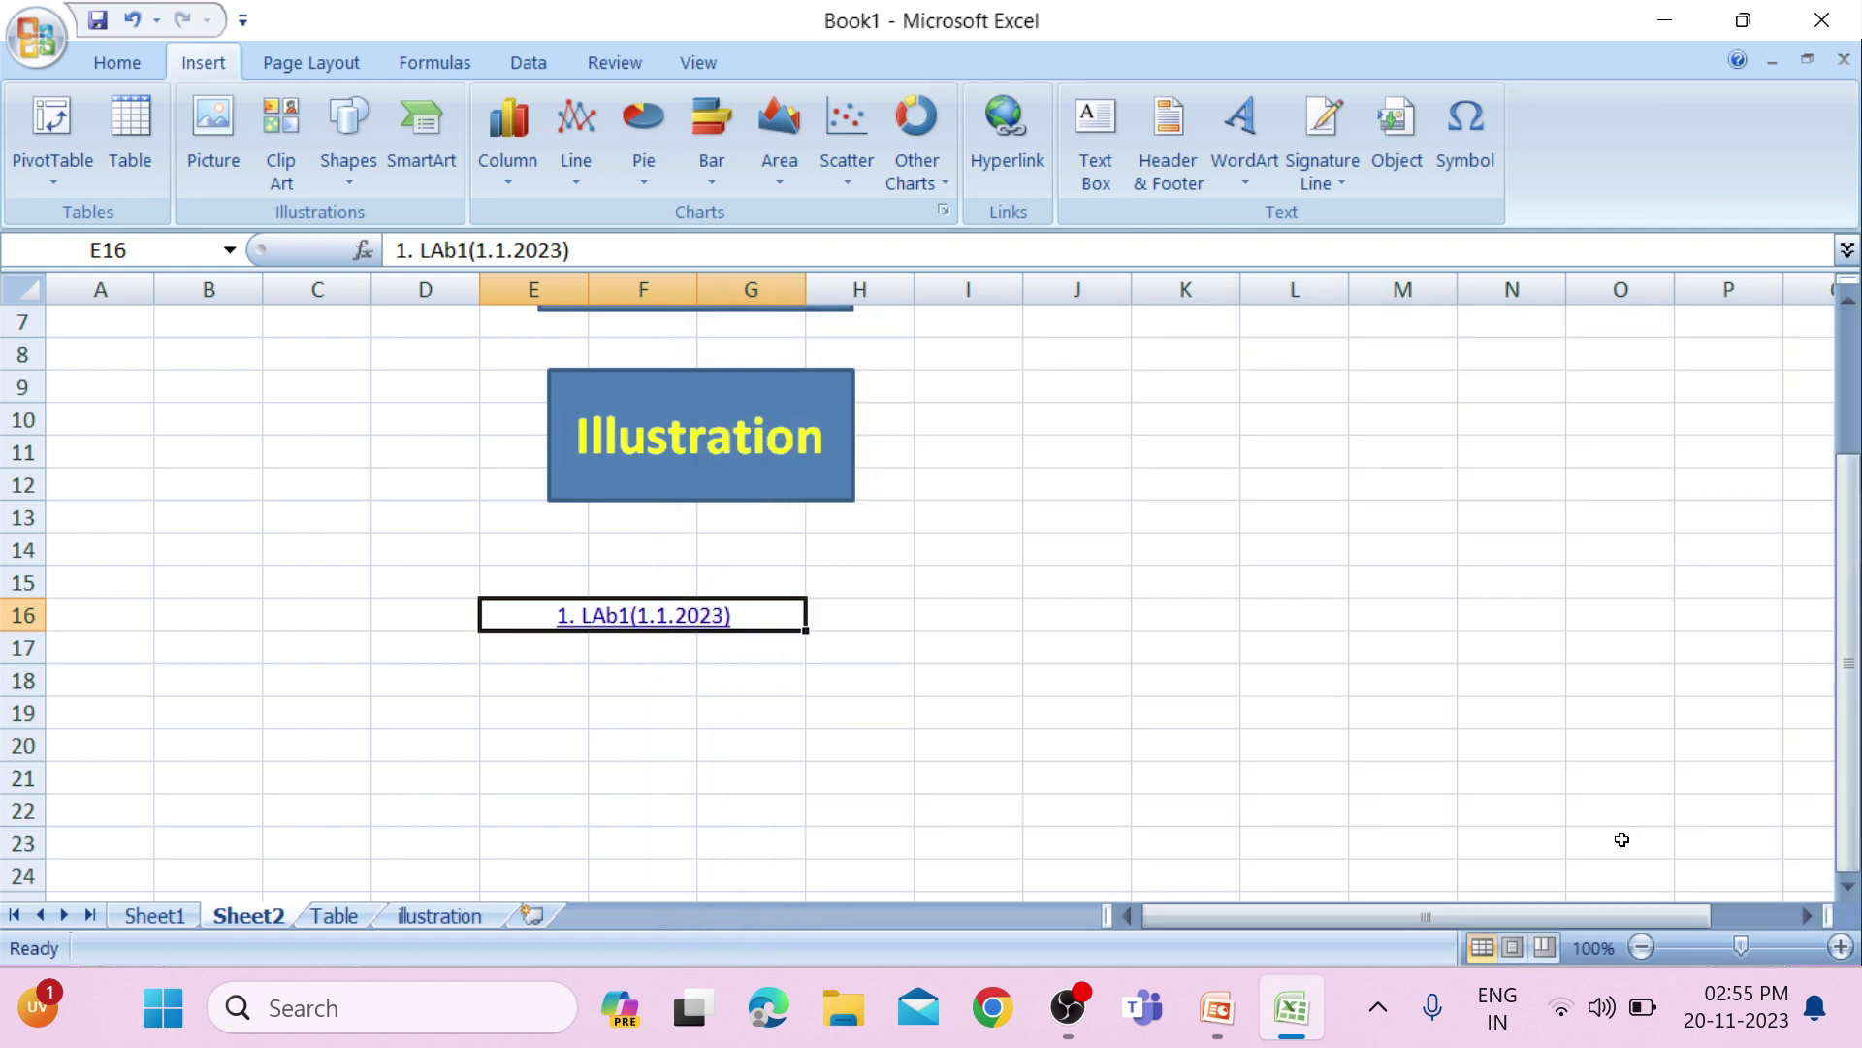
Step: Test the lab entry's hyperlink by opening the linked workbook, accepting the security notice, and closing that workbook again
{"action": "left_click", "coordinate": [619, 630]}
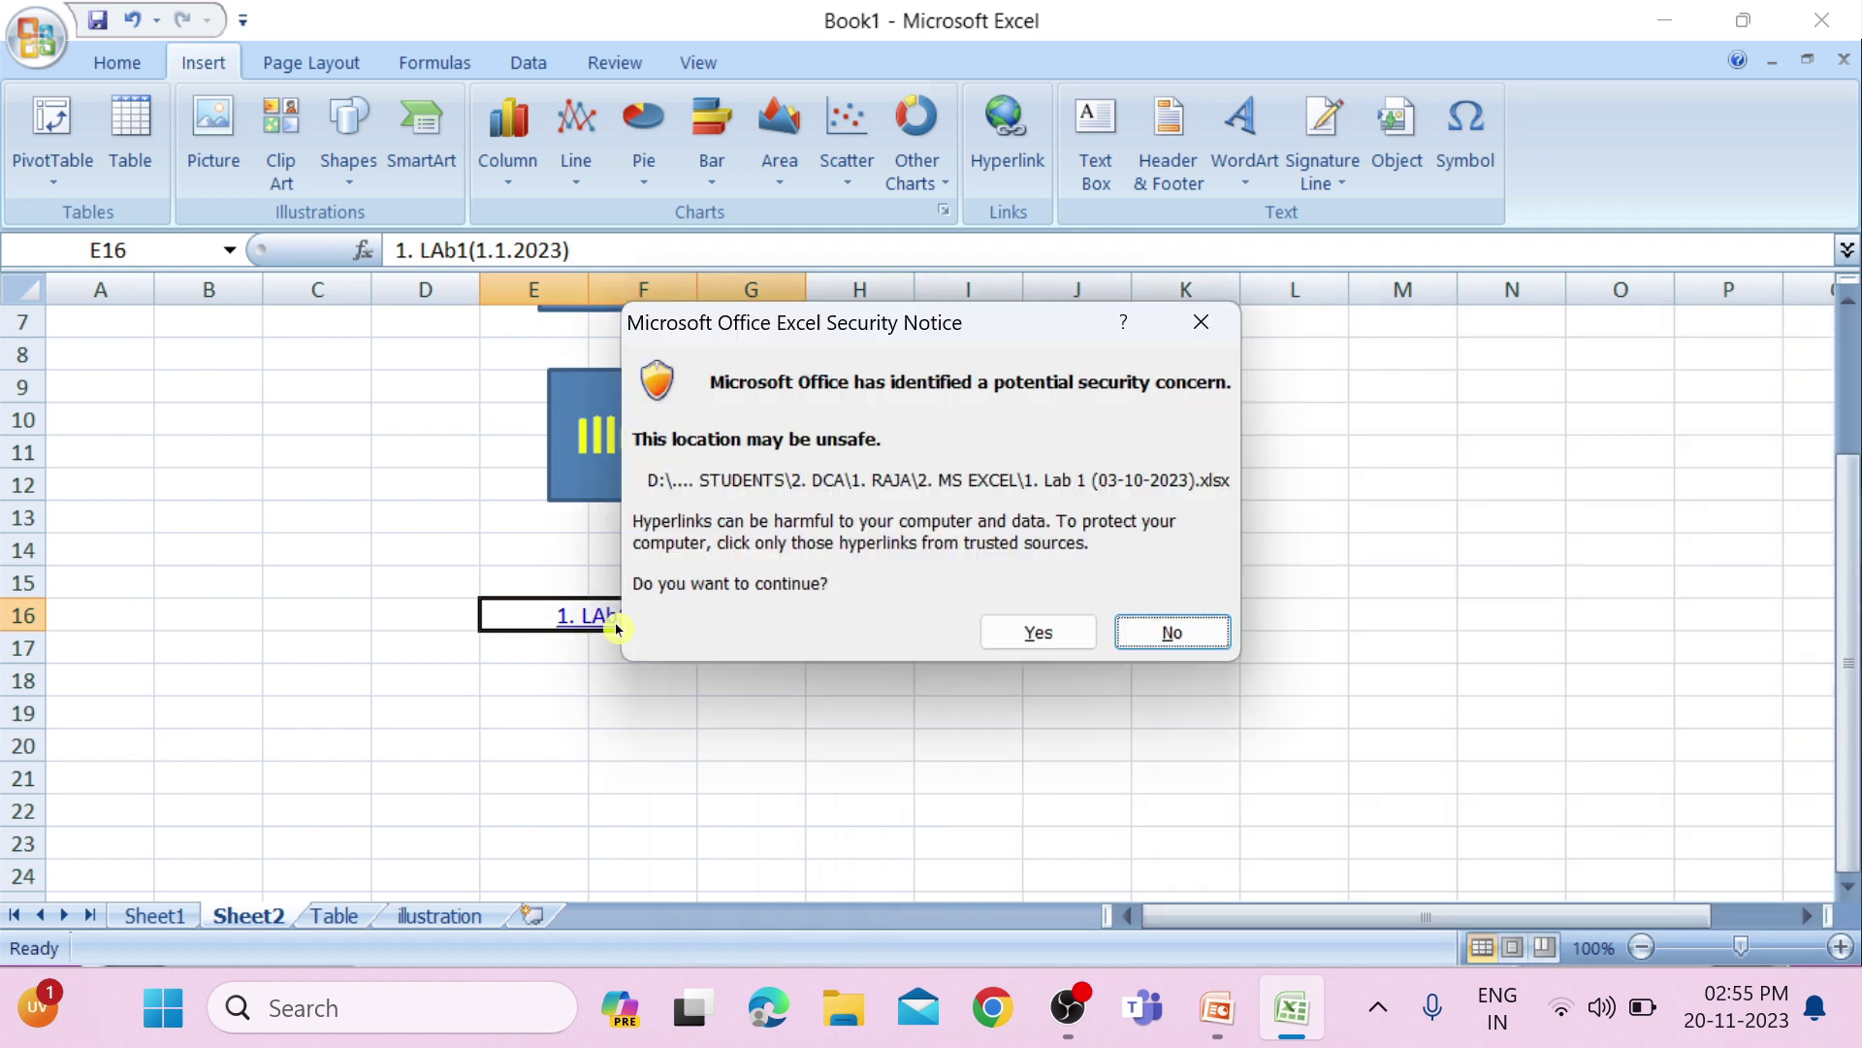
{"action": "left_click", "coordinate": [1065, 638]}
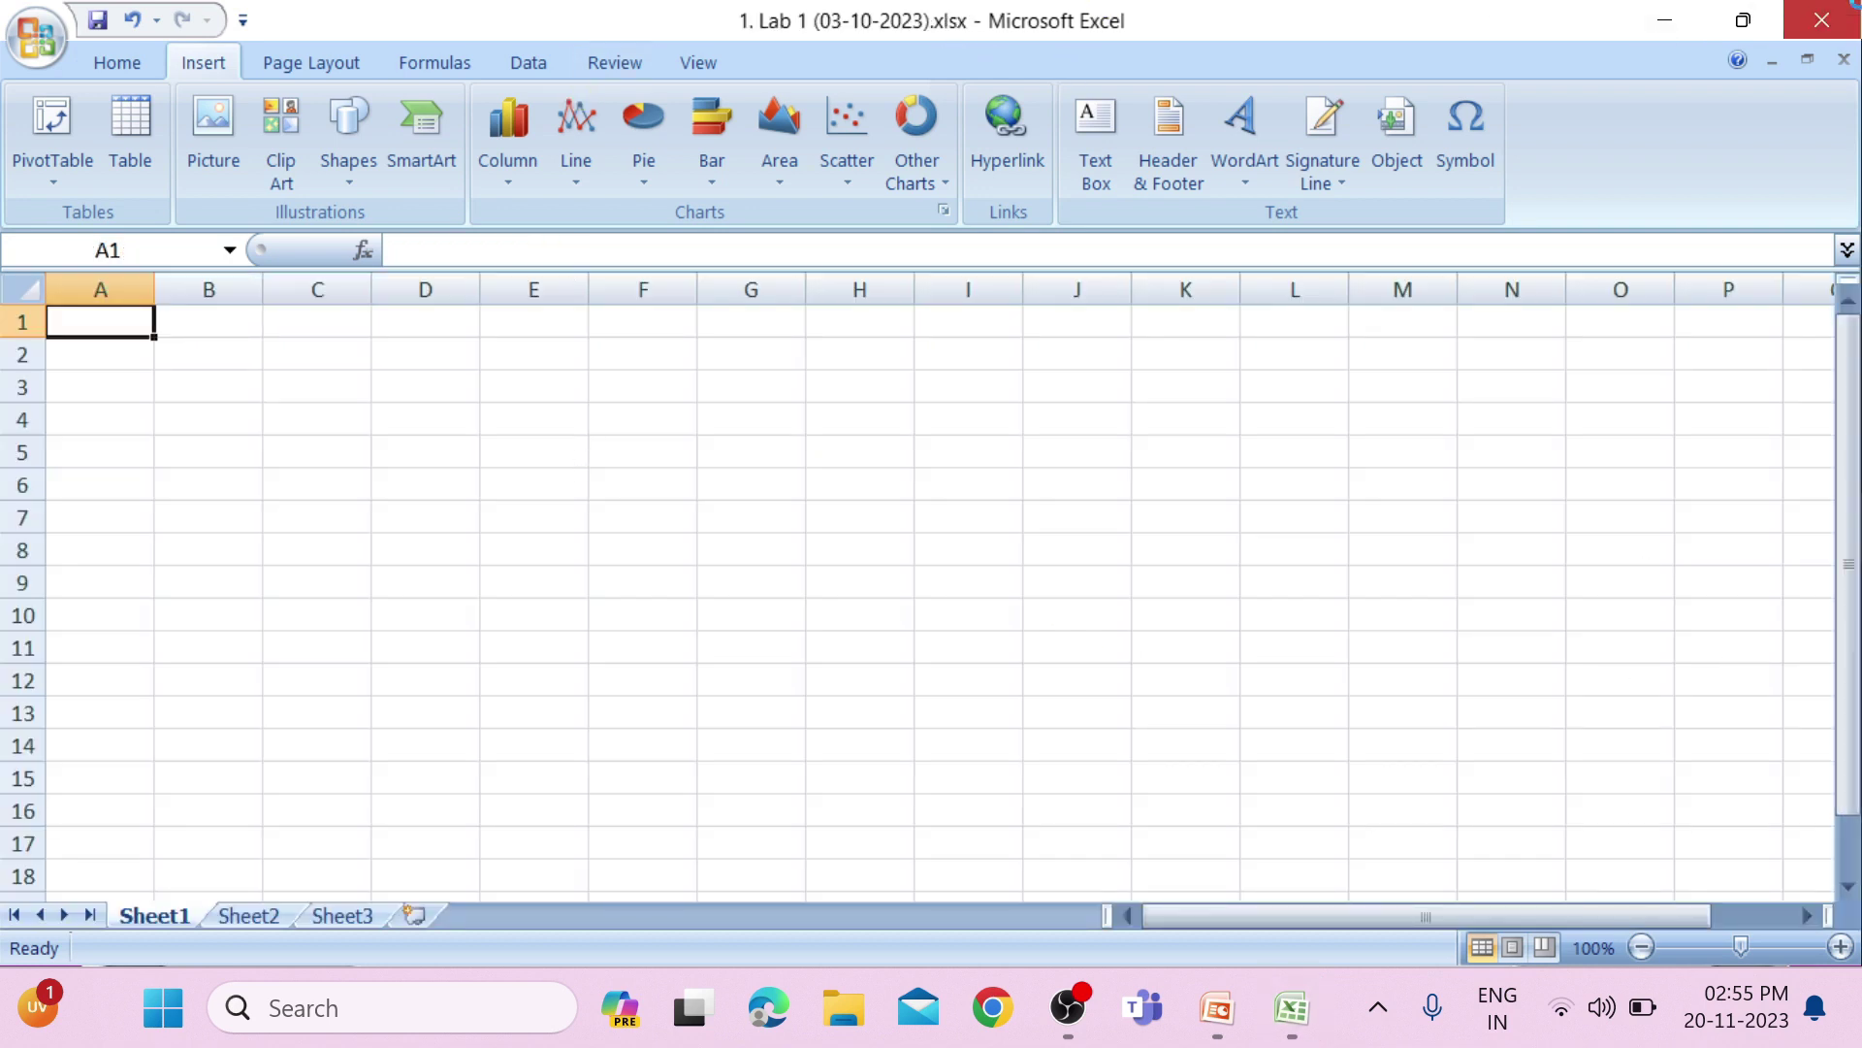
{"action": "left_click", "coordinate": [1855, 4]}
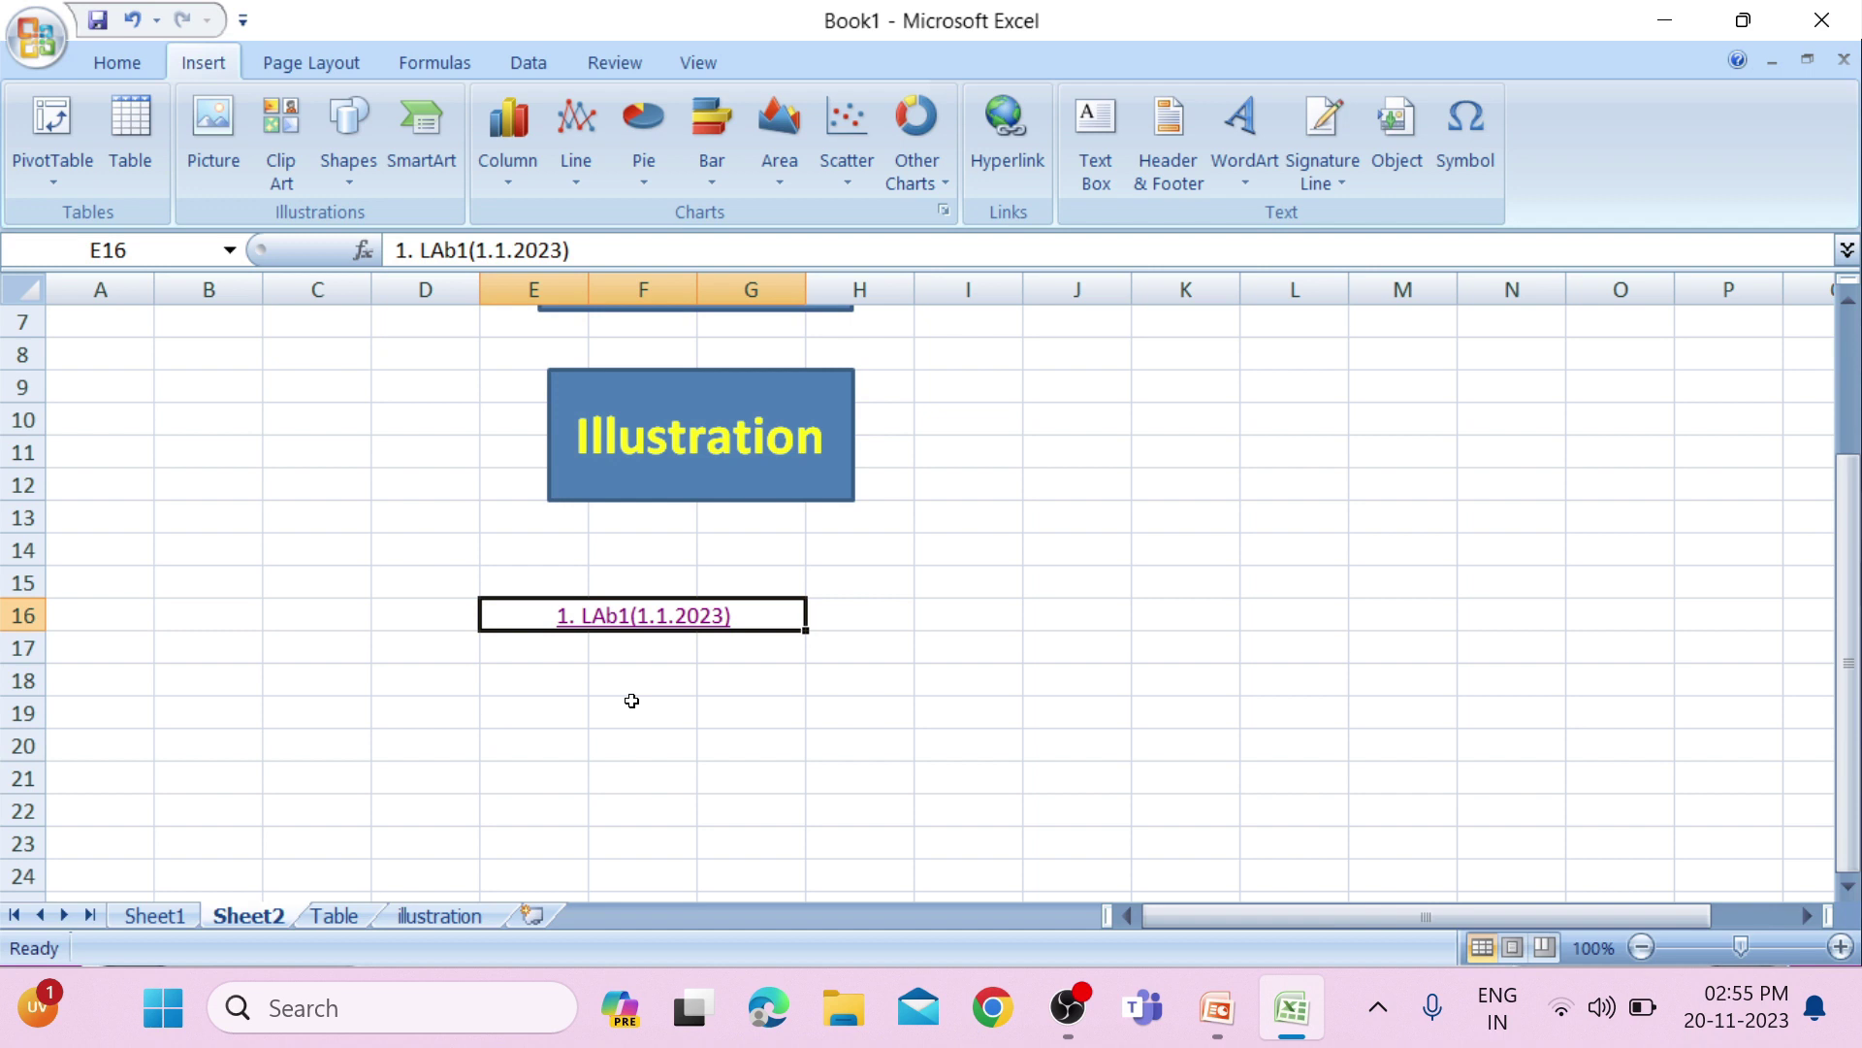
{"action": "scroll", "coordinate": [632, 700], "scroll_direction": "up", "scroll_amount": 1}
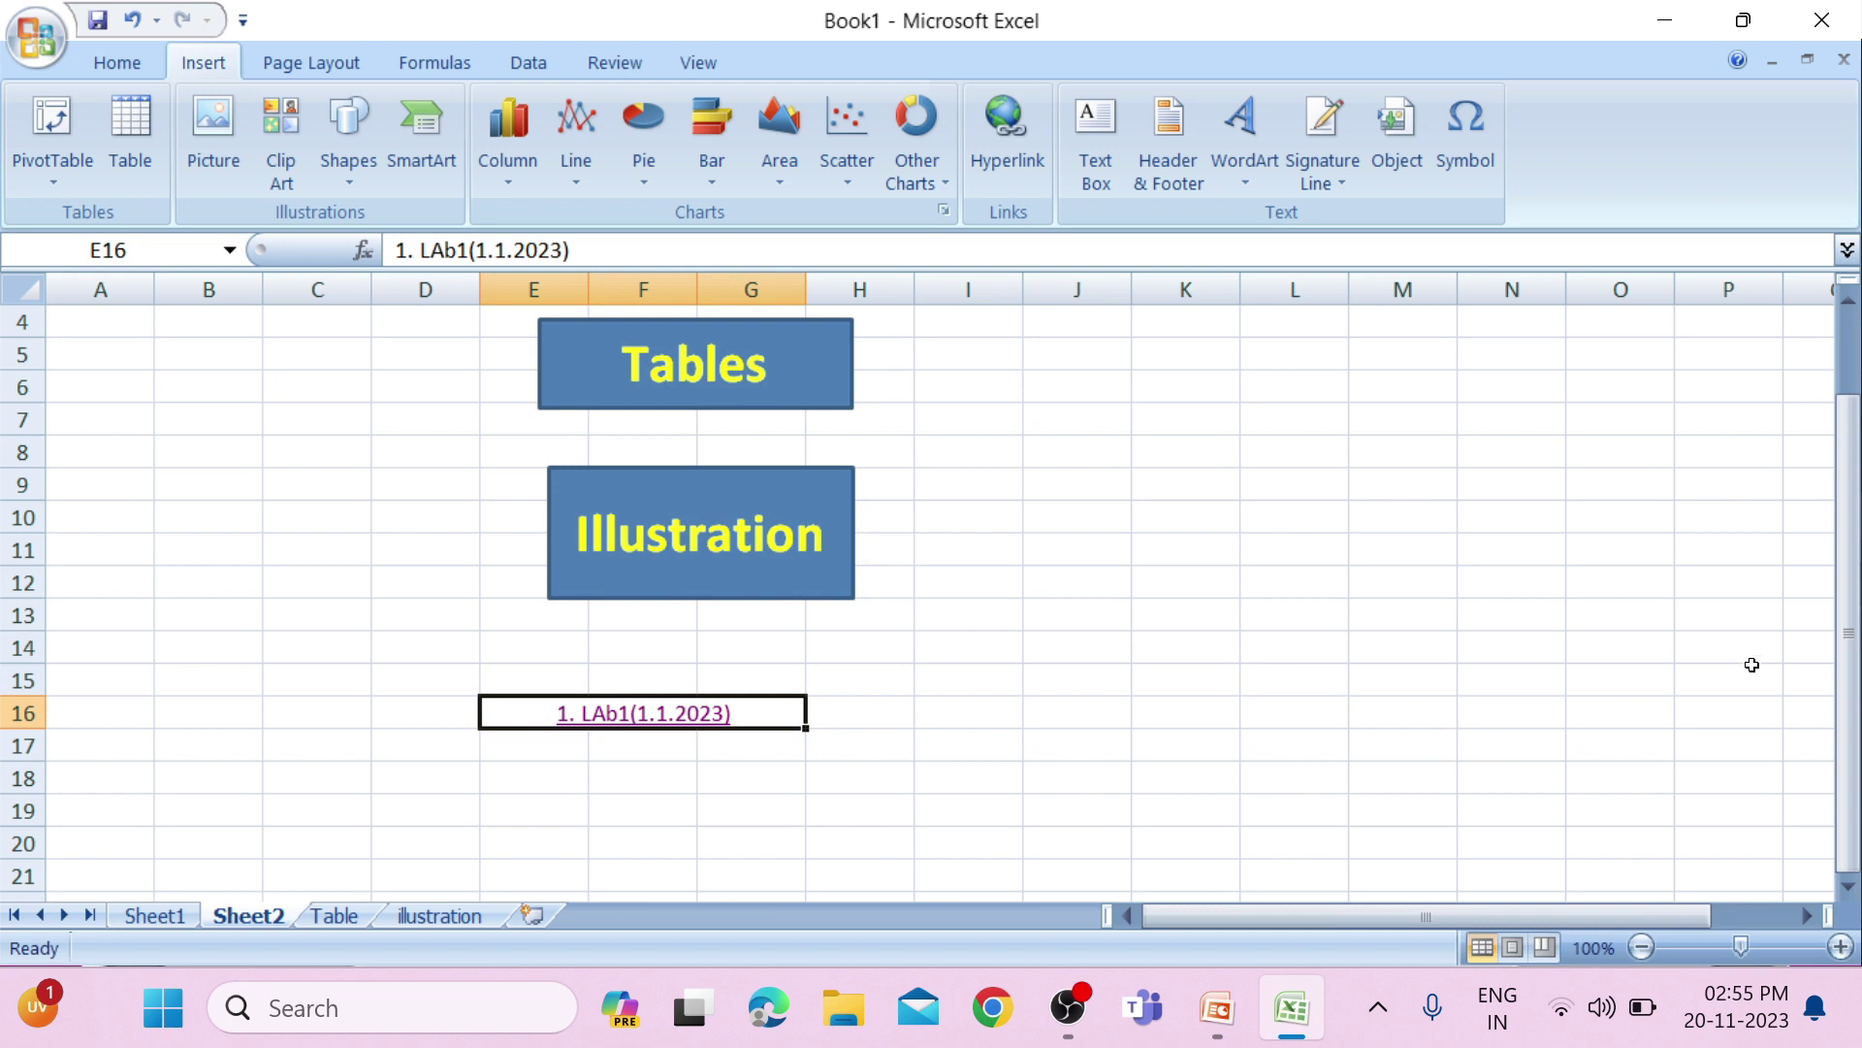
Step: Check the file name and save location instructions on the PowerPoint slide and return to the Excel workbook
{"action": "key", "text": "alt+Tab"}
{"action": "key", "text": "alt+Tab"}
{"action": "key", "text": "alt+Tab"}
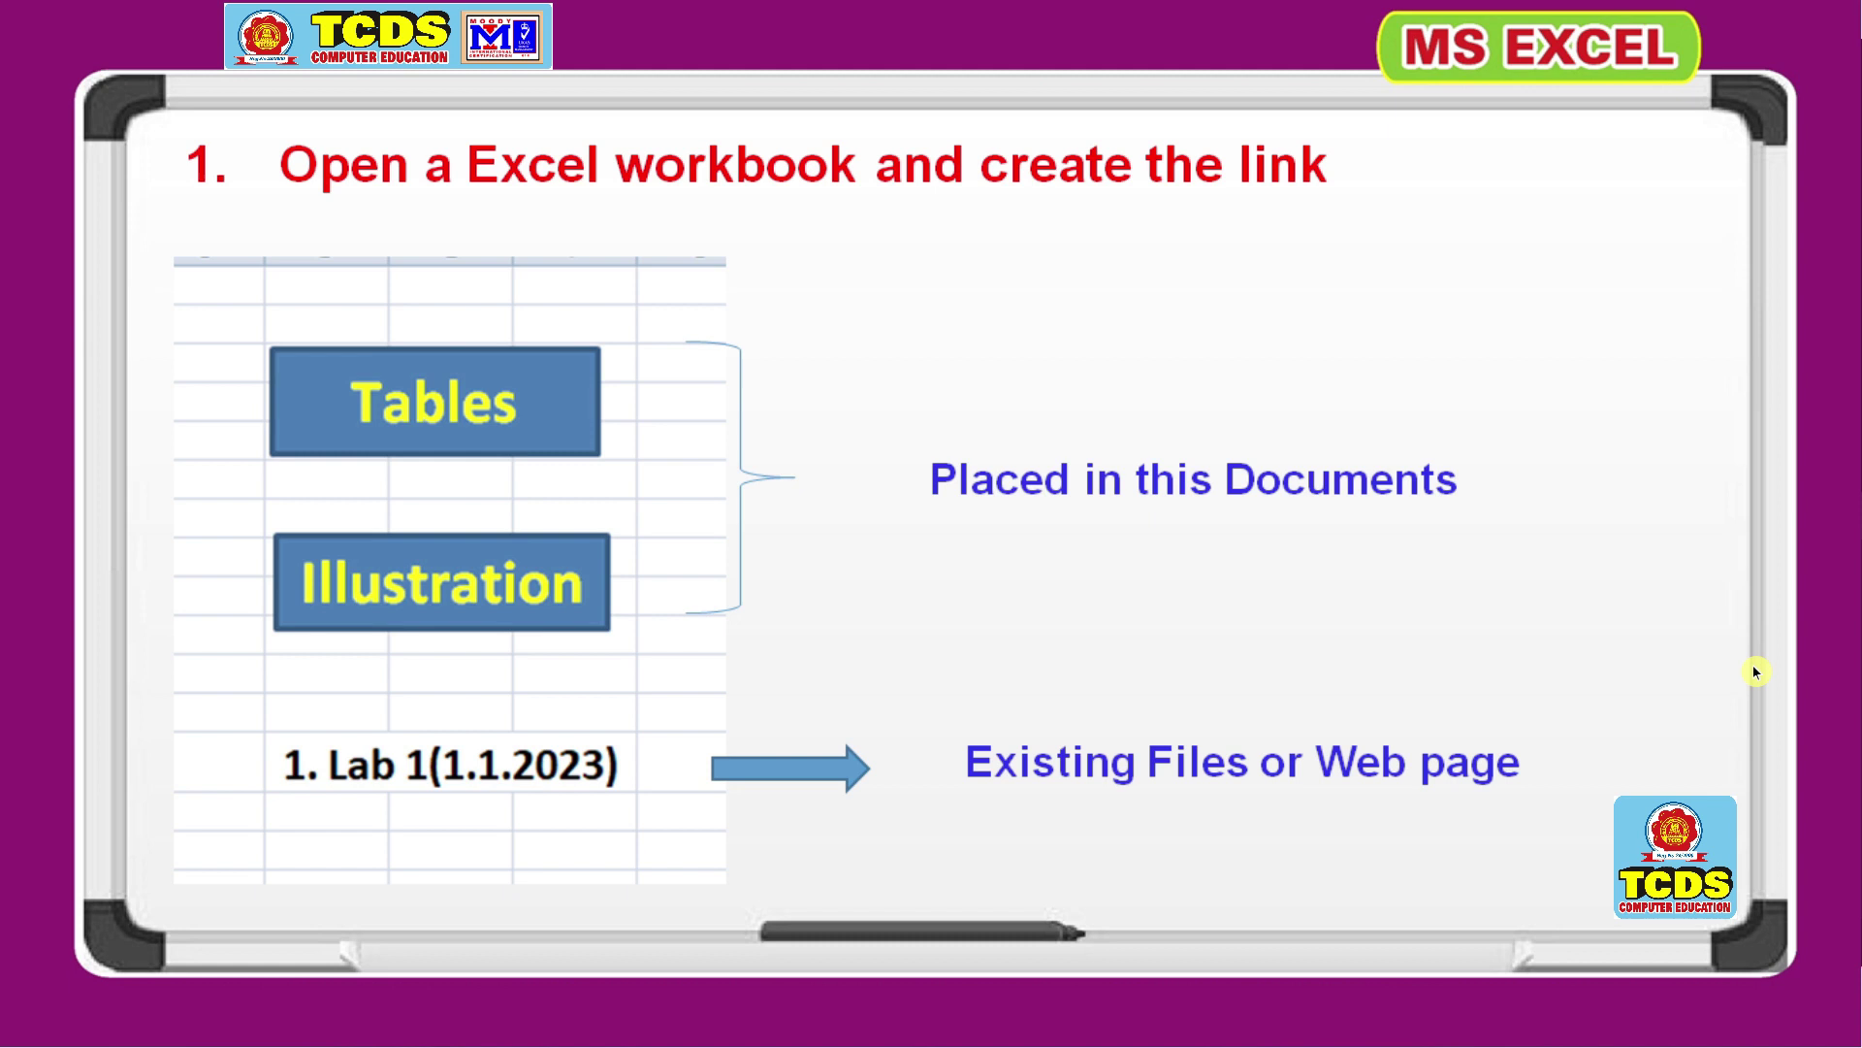
{"action": "key", "text": "Right"}
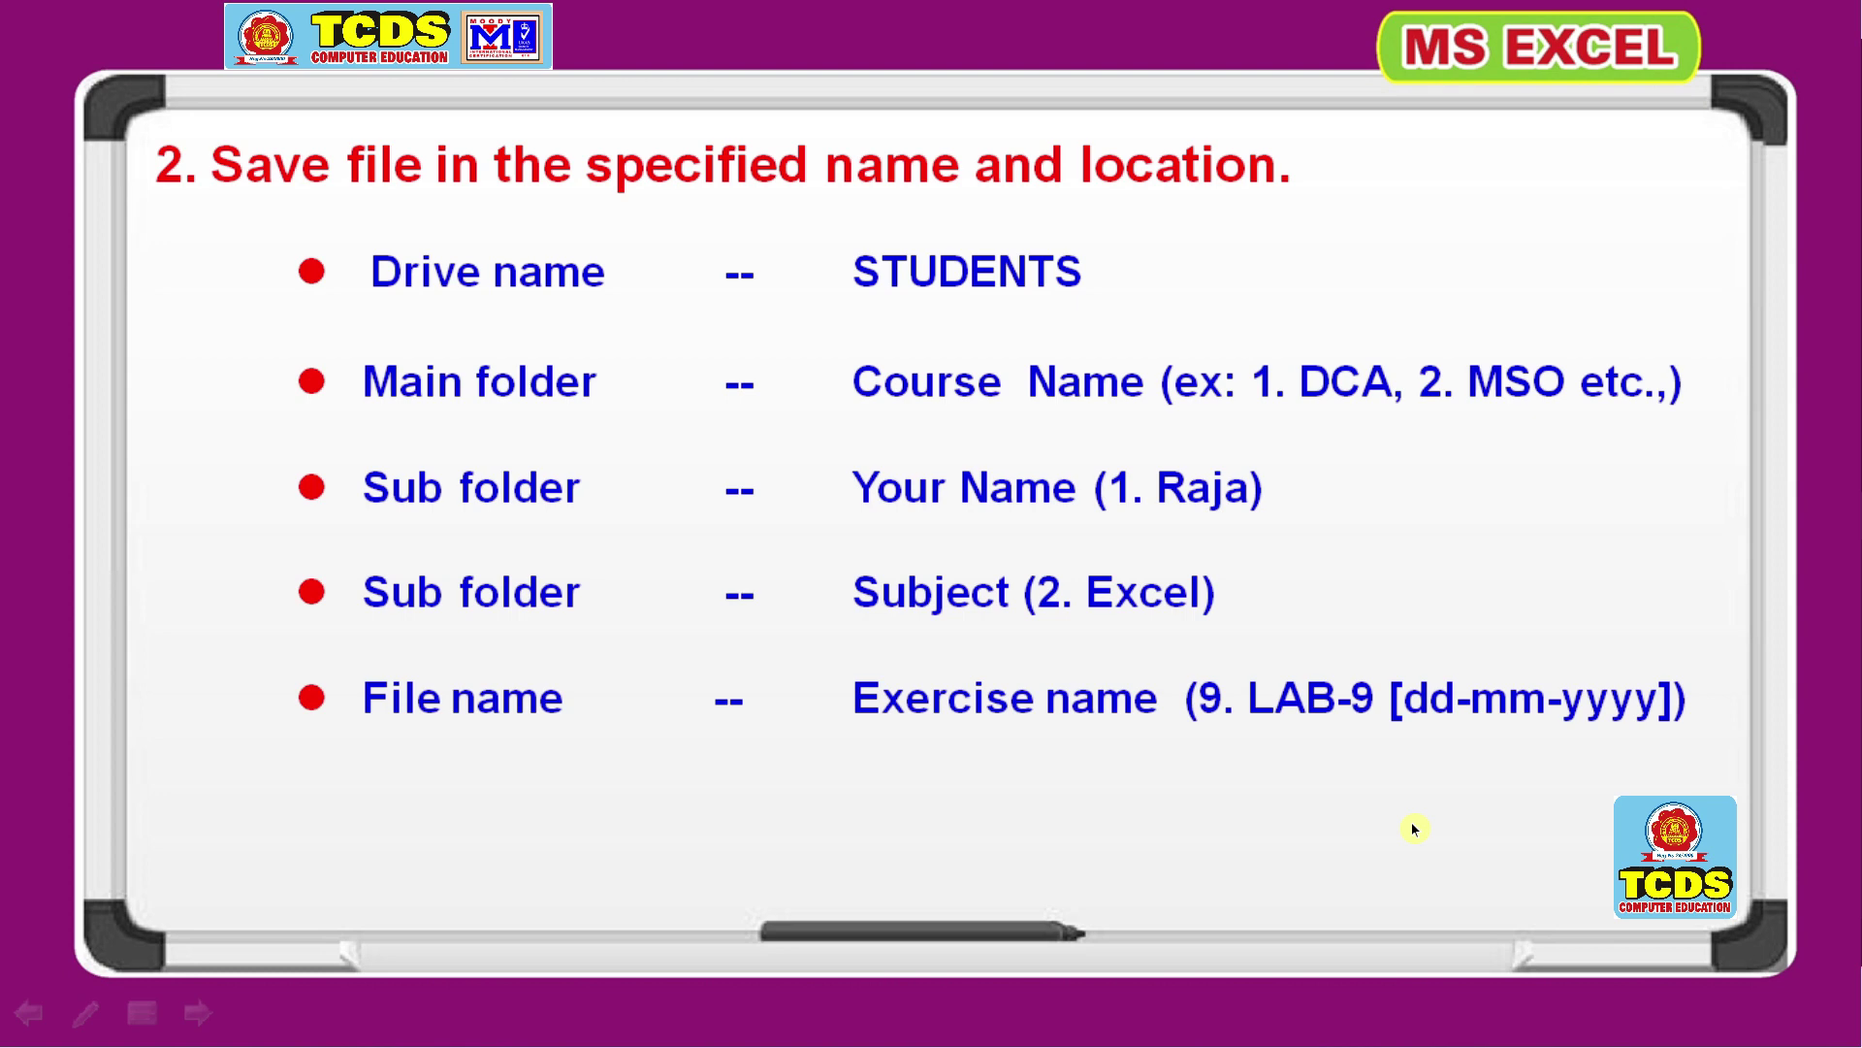
{"action": "key", "text": "alt+Tab"}
{"action": "key", "text": "alt+Tab"}
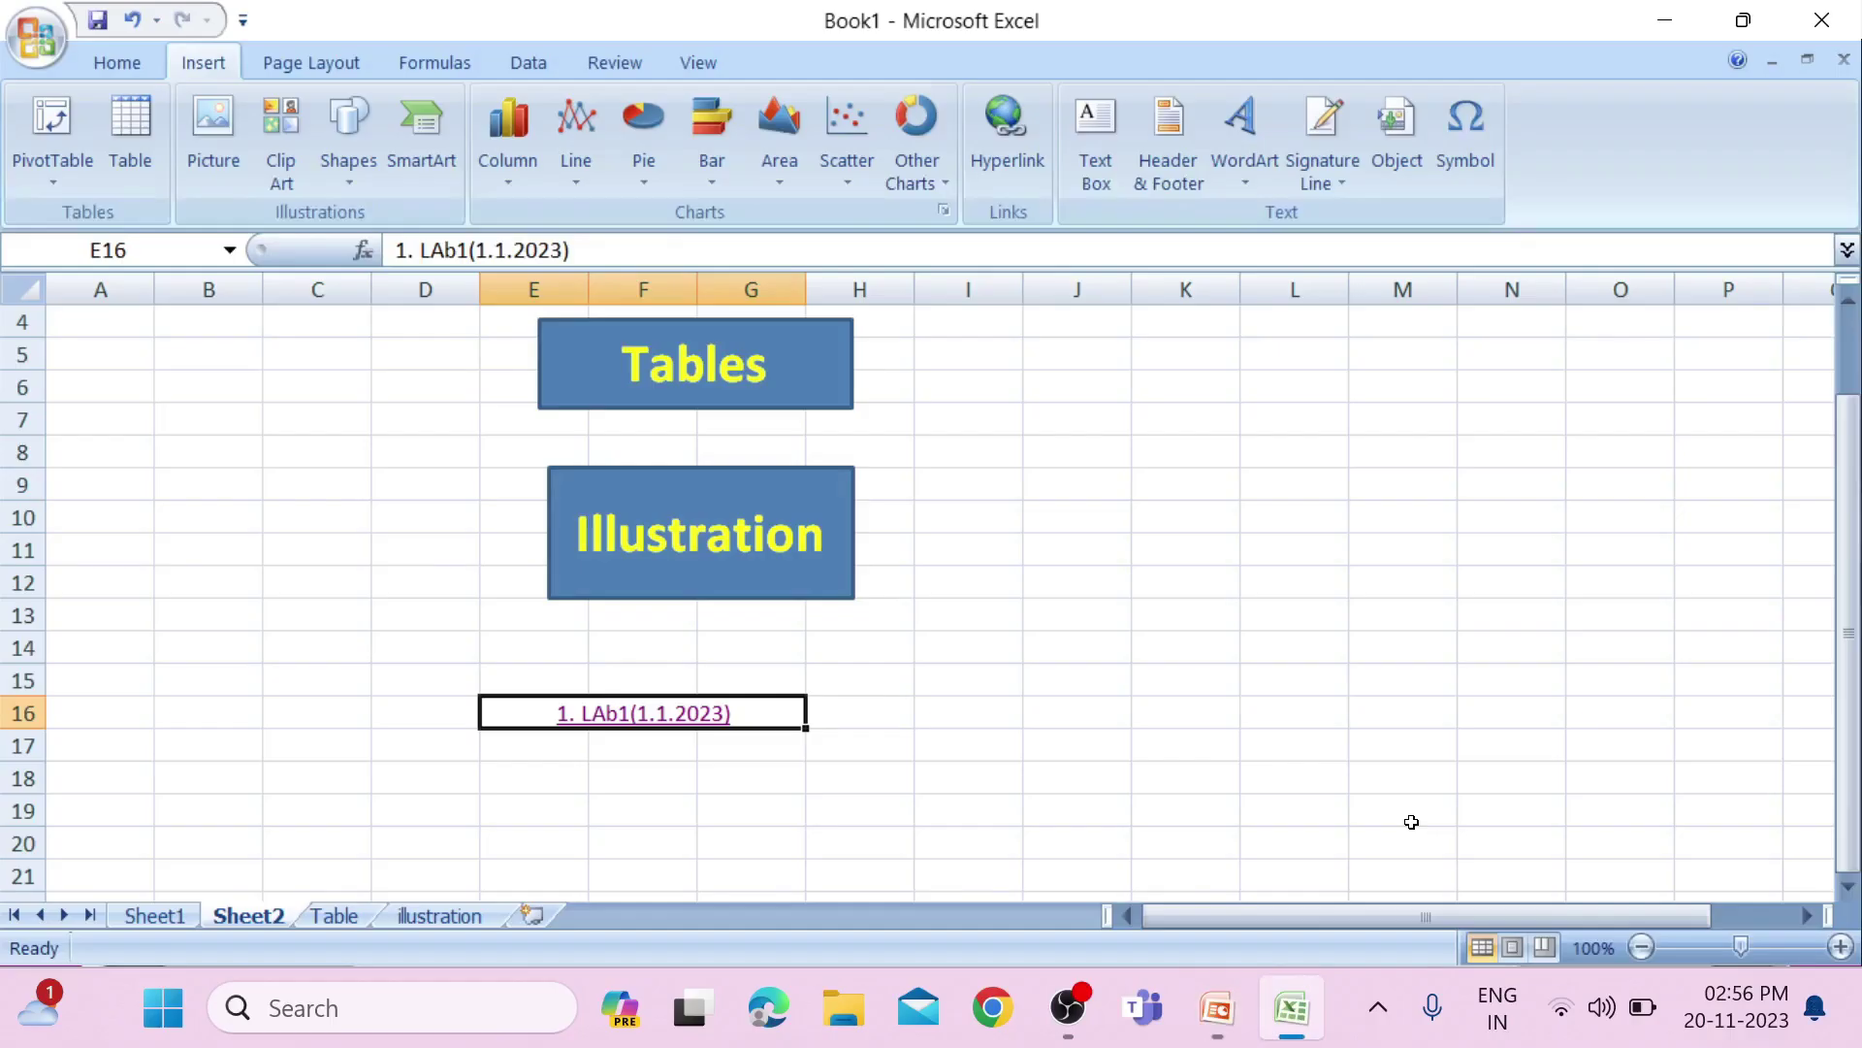
Step: Start saving the workbook and browse through 1. STUDENTS and 2. DCA to the student's 2. MS EXCEL folder
{"action": "left_click", "coordinate": [15, 53]}
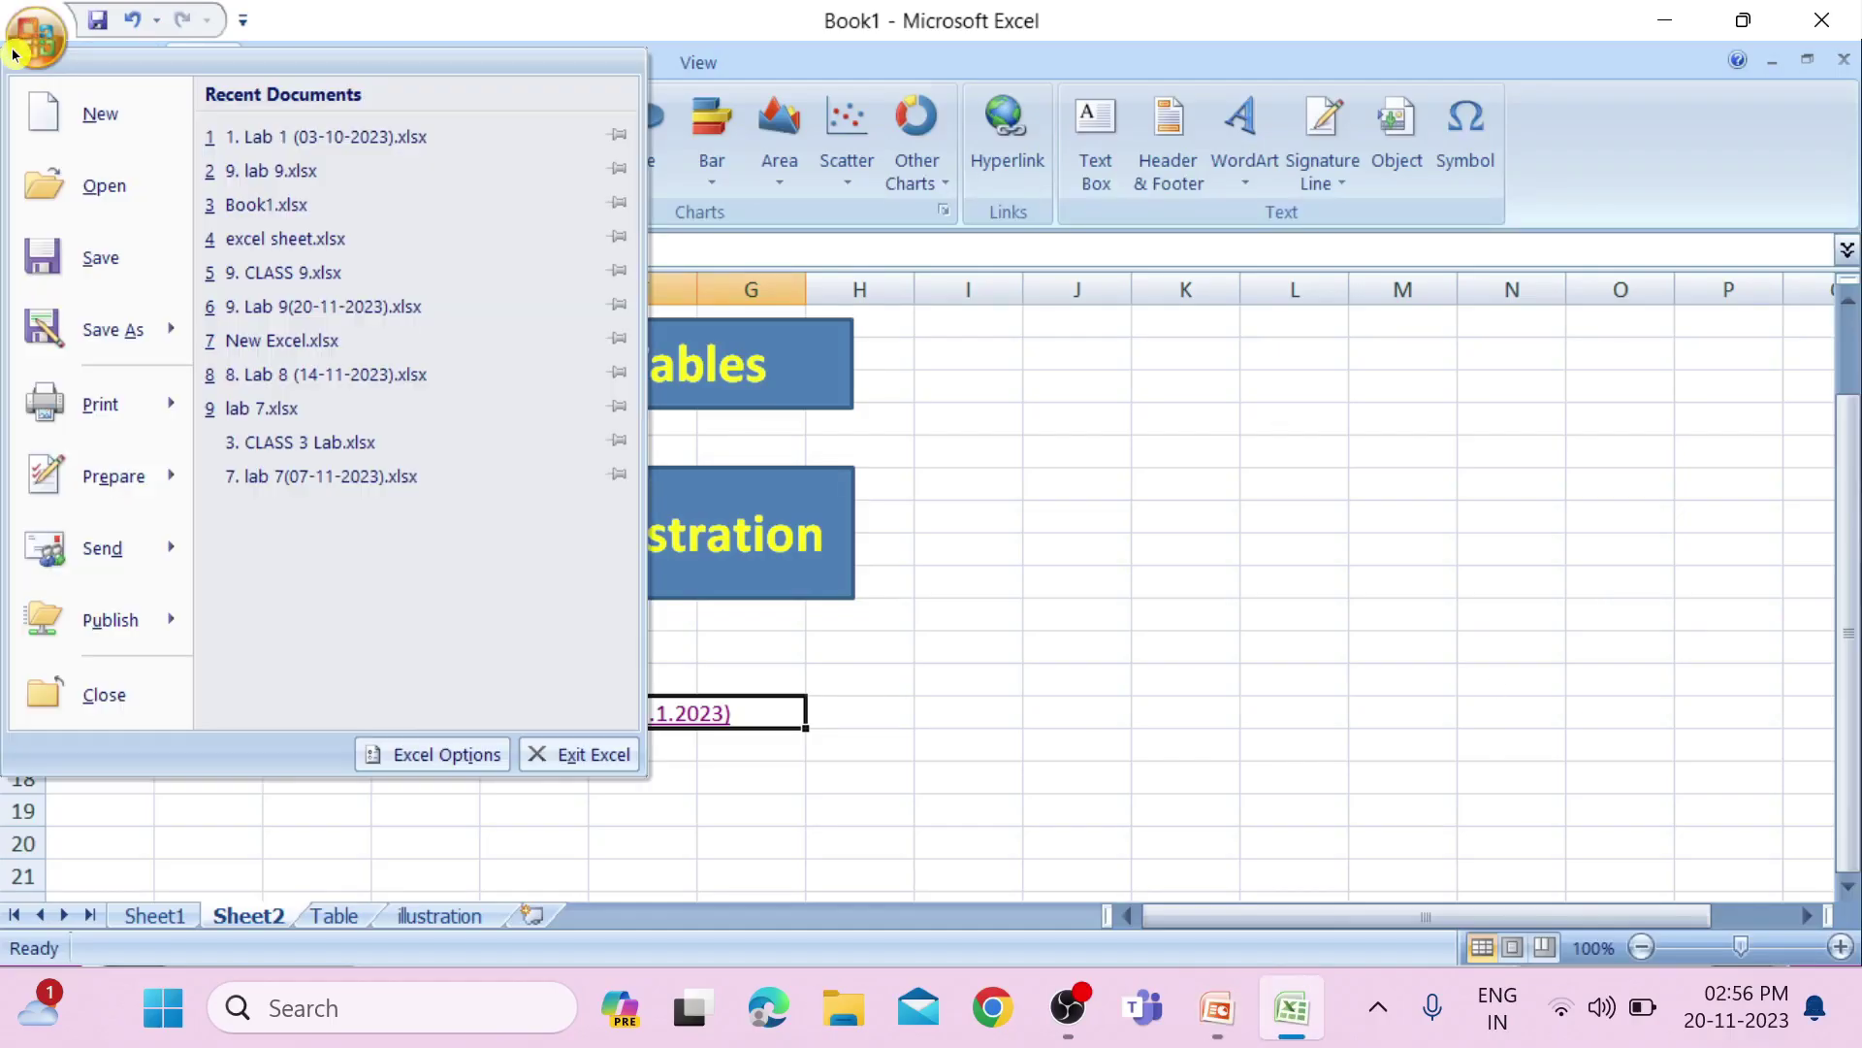
{"action": "left_click", "coordinate": [107, 266]}
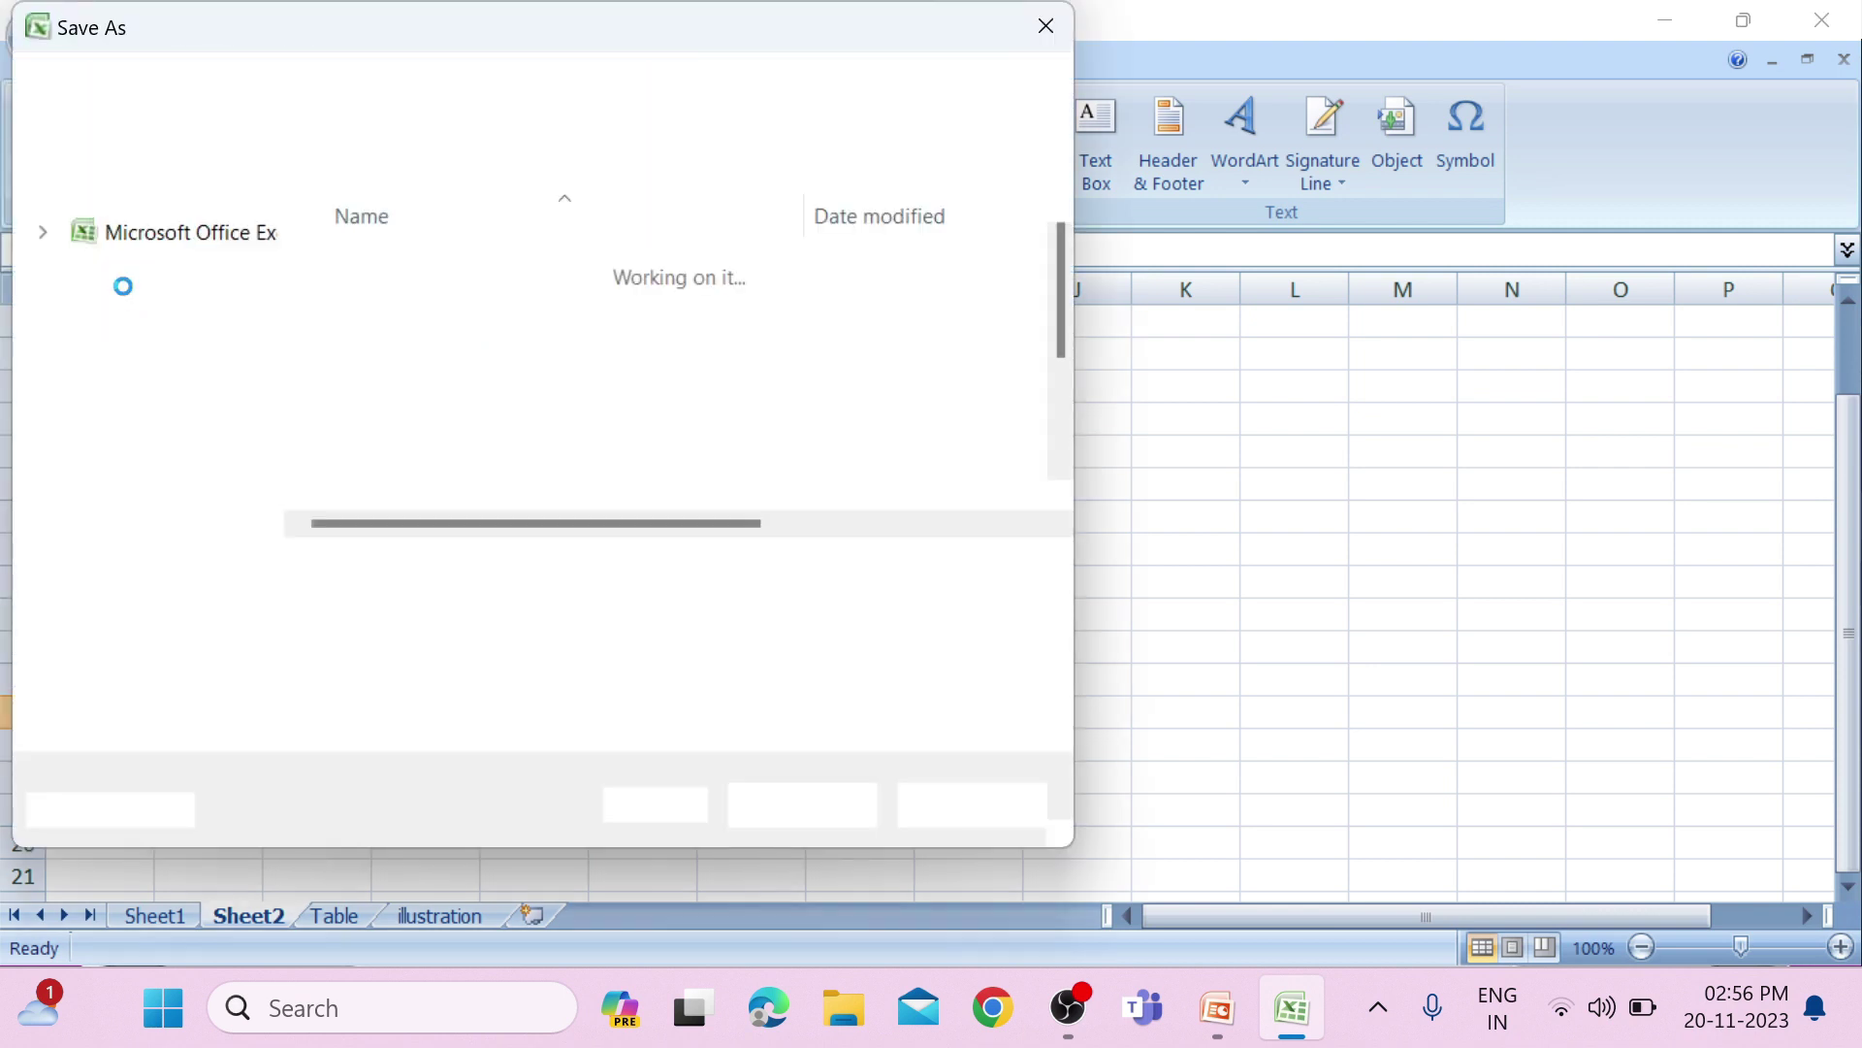
{"action": "scroll", "coordinate": [170, 421], "scroll_direction": "down", "scroll_amount": 10}
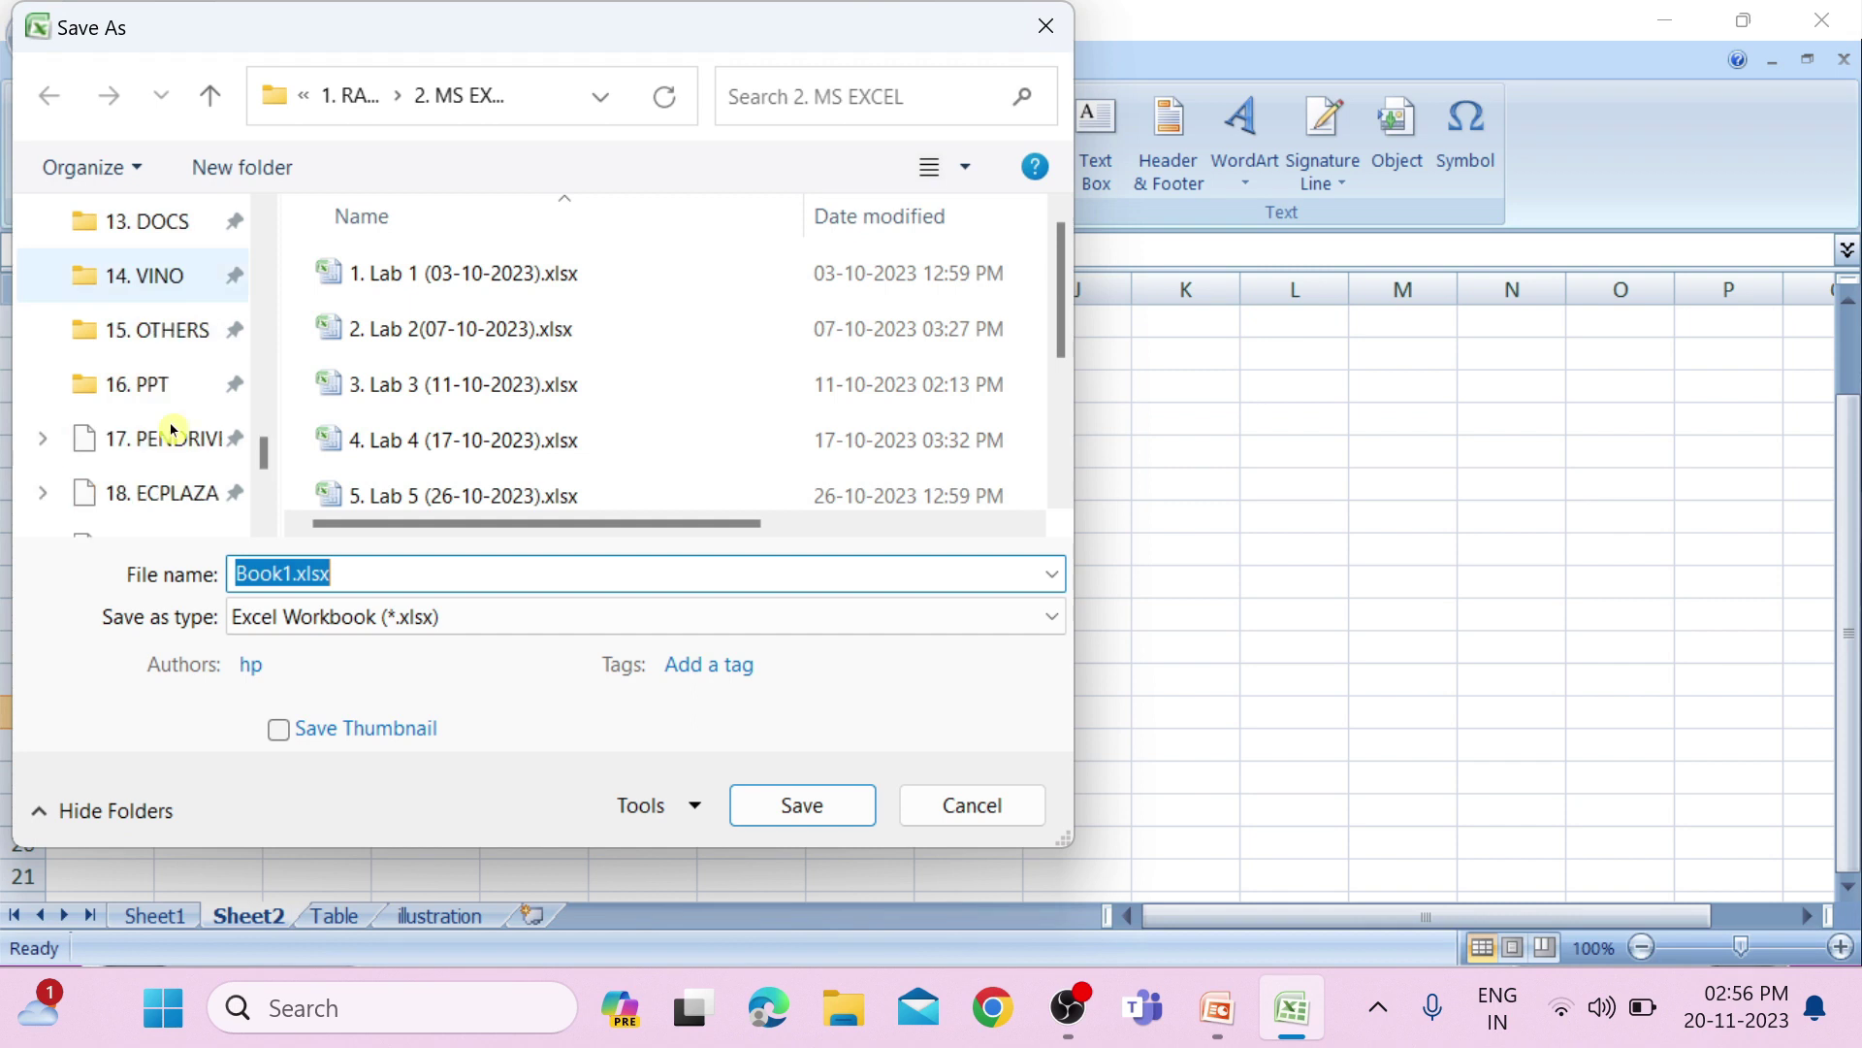
{"action": "scroll", "coordinate": [171, 428], "scroll_direction": "up", "scroll_amount": 1}
{"action": "left_click", "coordinate": [189, 225]}
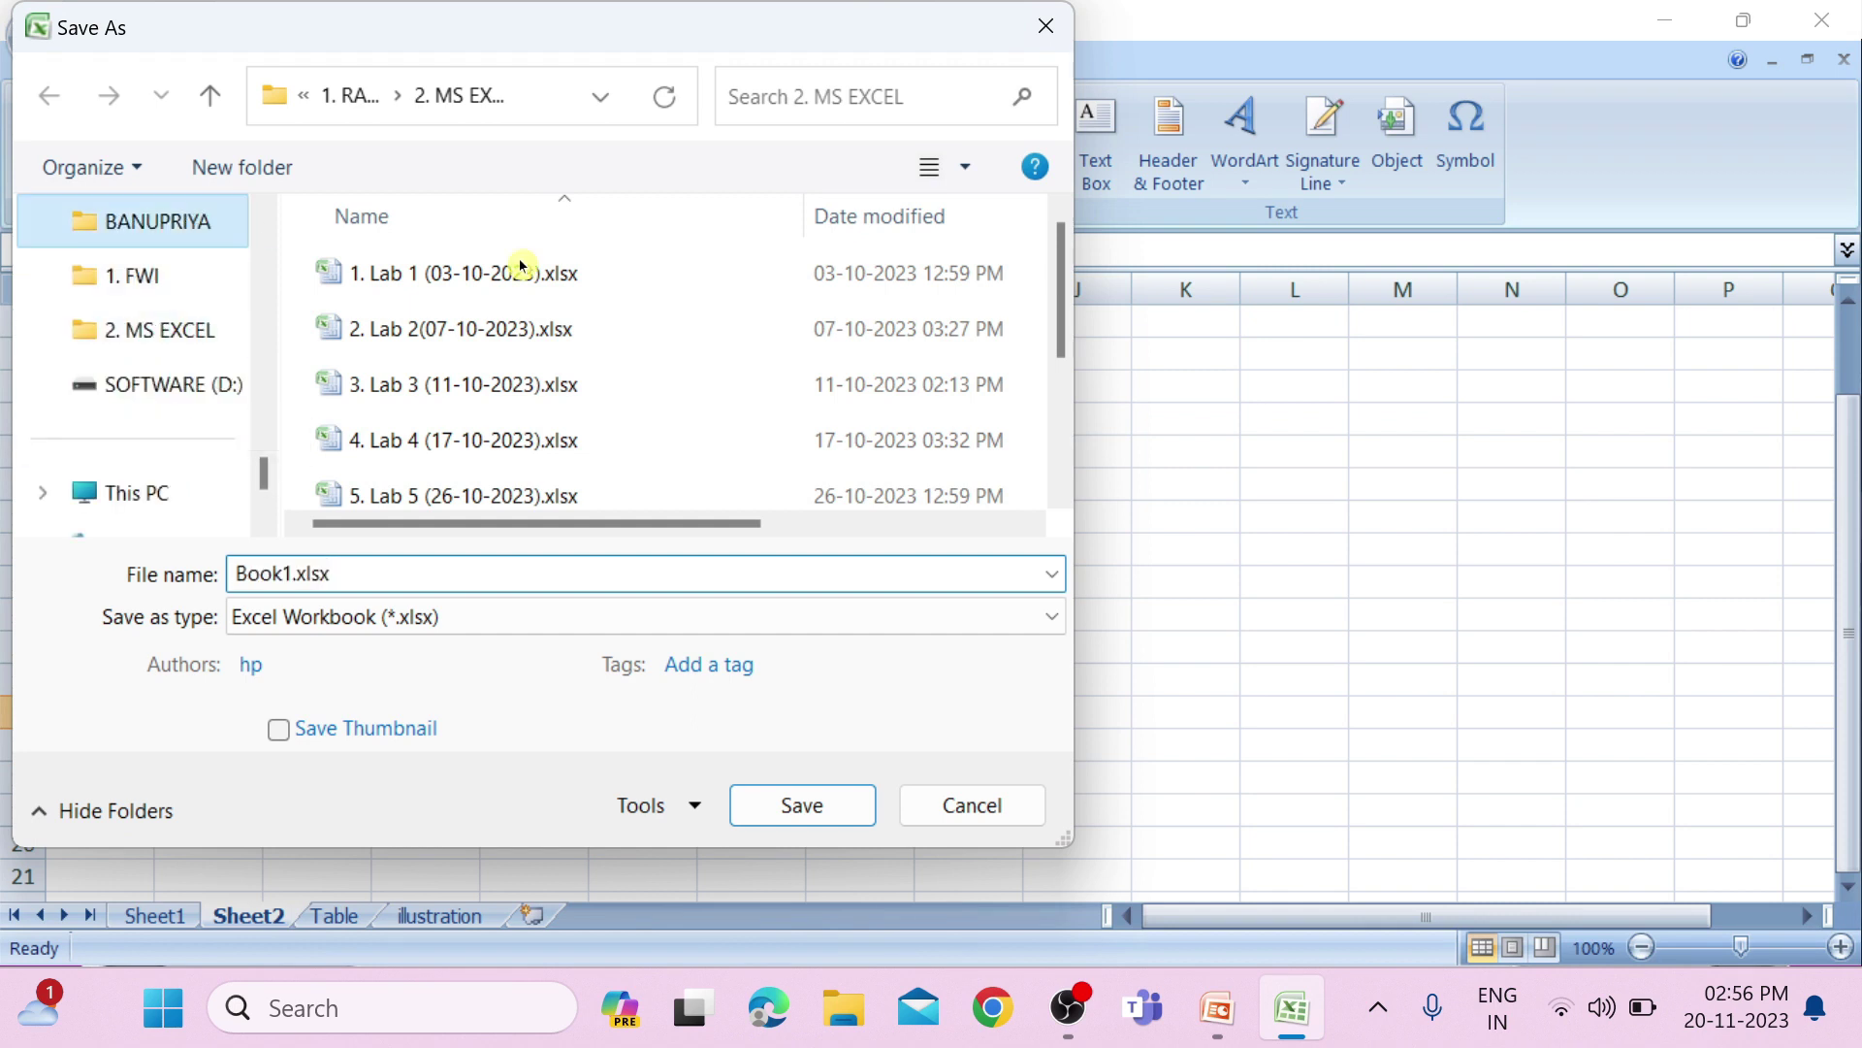
{"action": "double_click", "coordinate": [611, 306]}
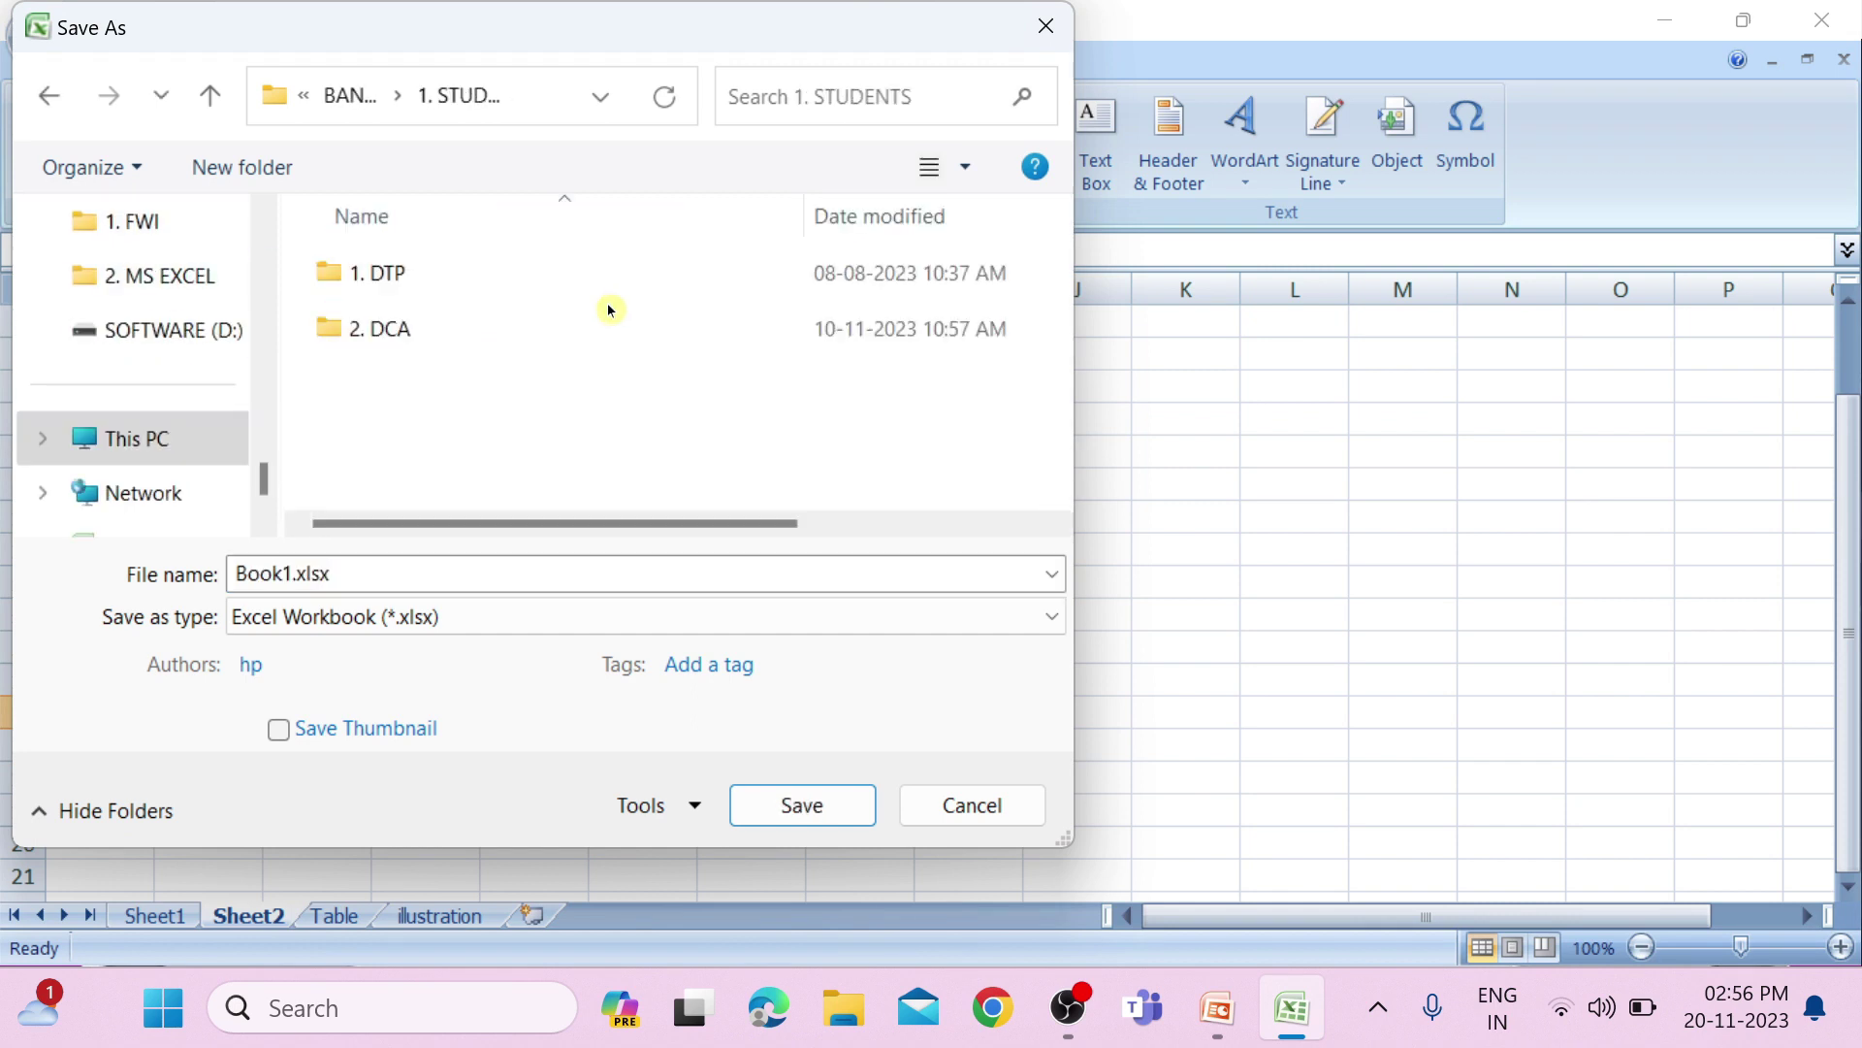
{"action": "double_click", "coordinate": [488, 344]}
{"action": "double_click", "coordinate": [441, 332]}
{"action": "double_click", "coordinate": [440, 333]}
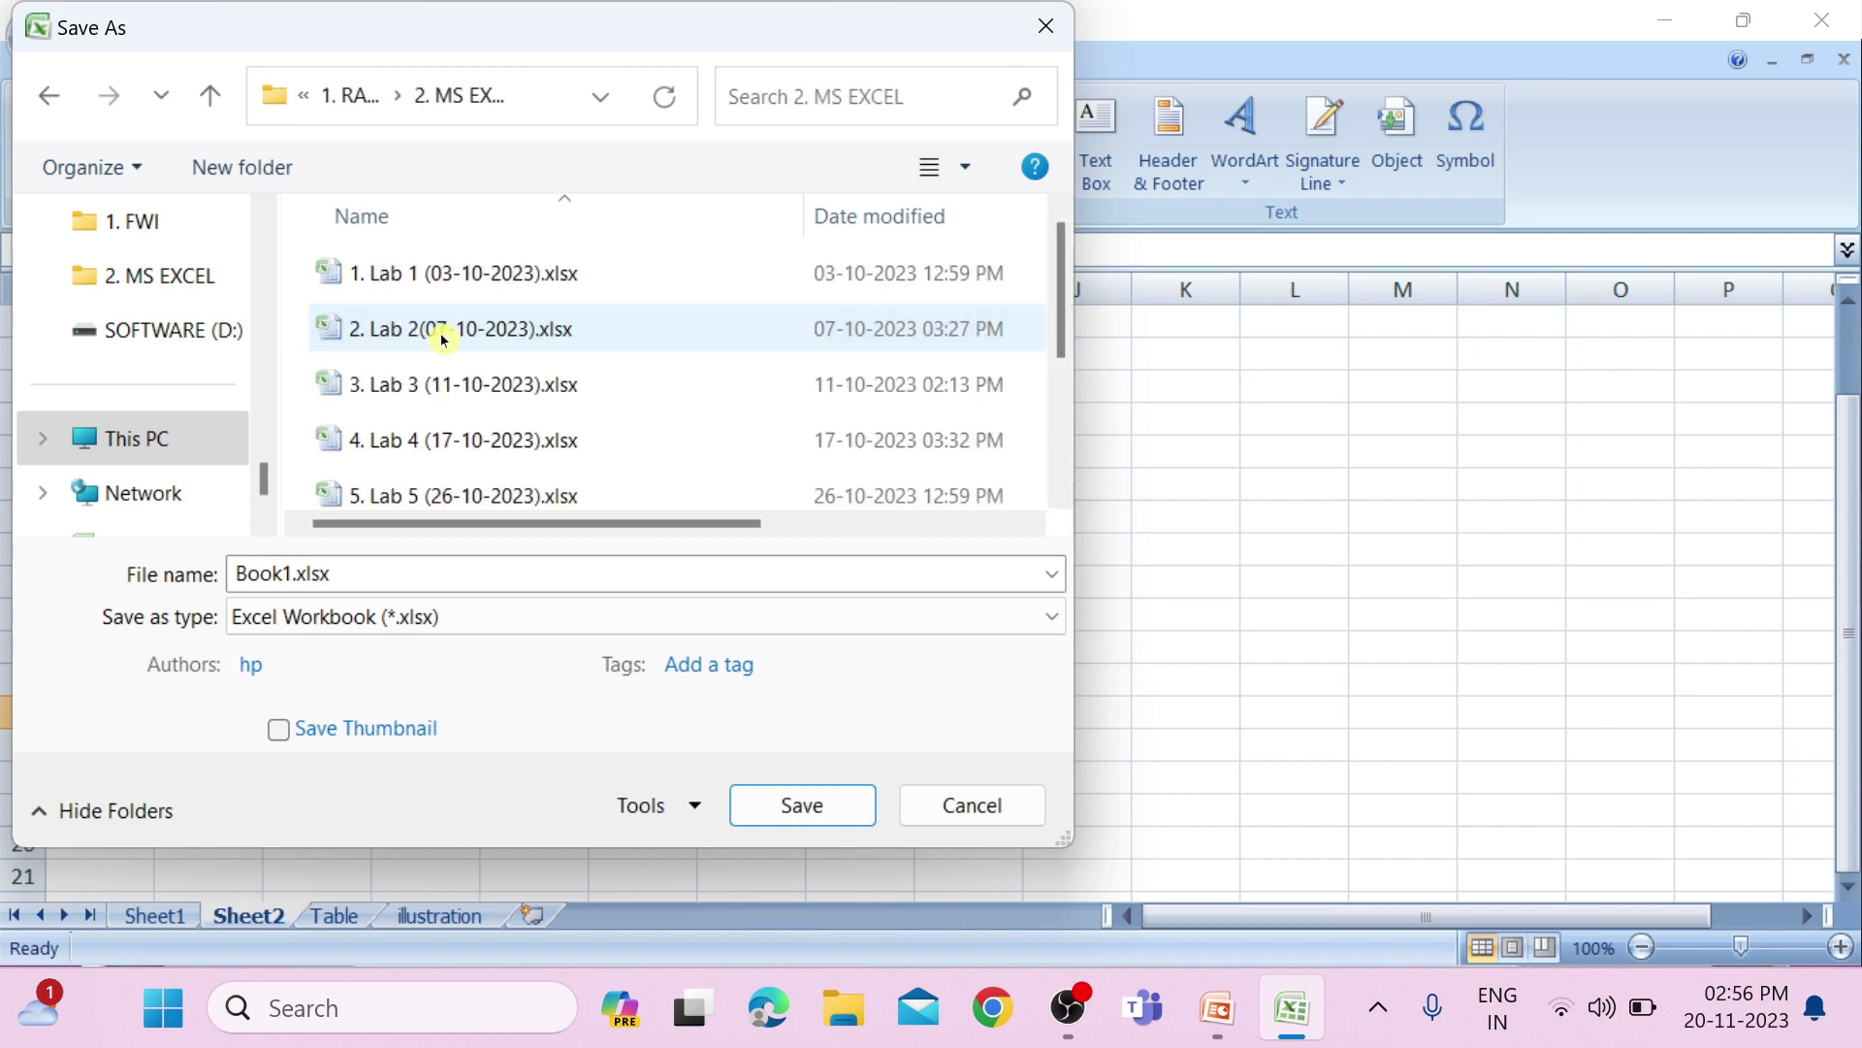
Step: Save the workbook as "9. Lab 9(20-11-2023).xlsx", replacing the existing file of that name
{"action": "left_click", "coordinate": [365, 576]}
{"action": "type", "text": "9."}
{"action": "left_click", "coordinate": [473, 607]}
{"action": "left_click", "coordinate": [482, 583]}
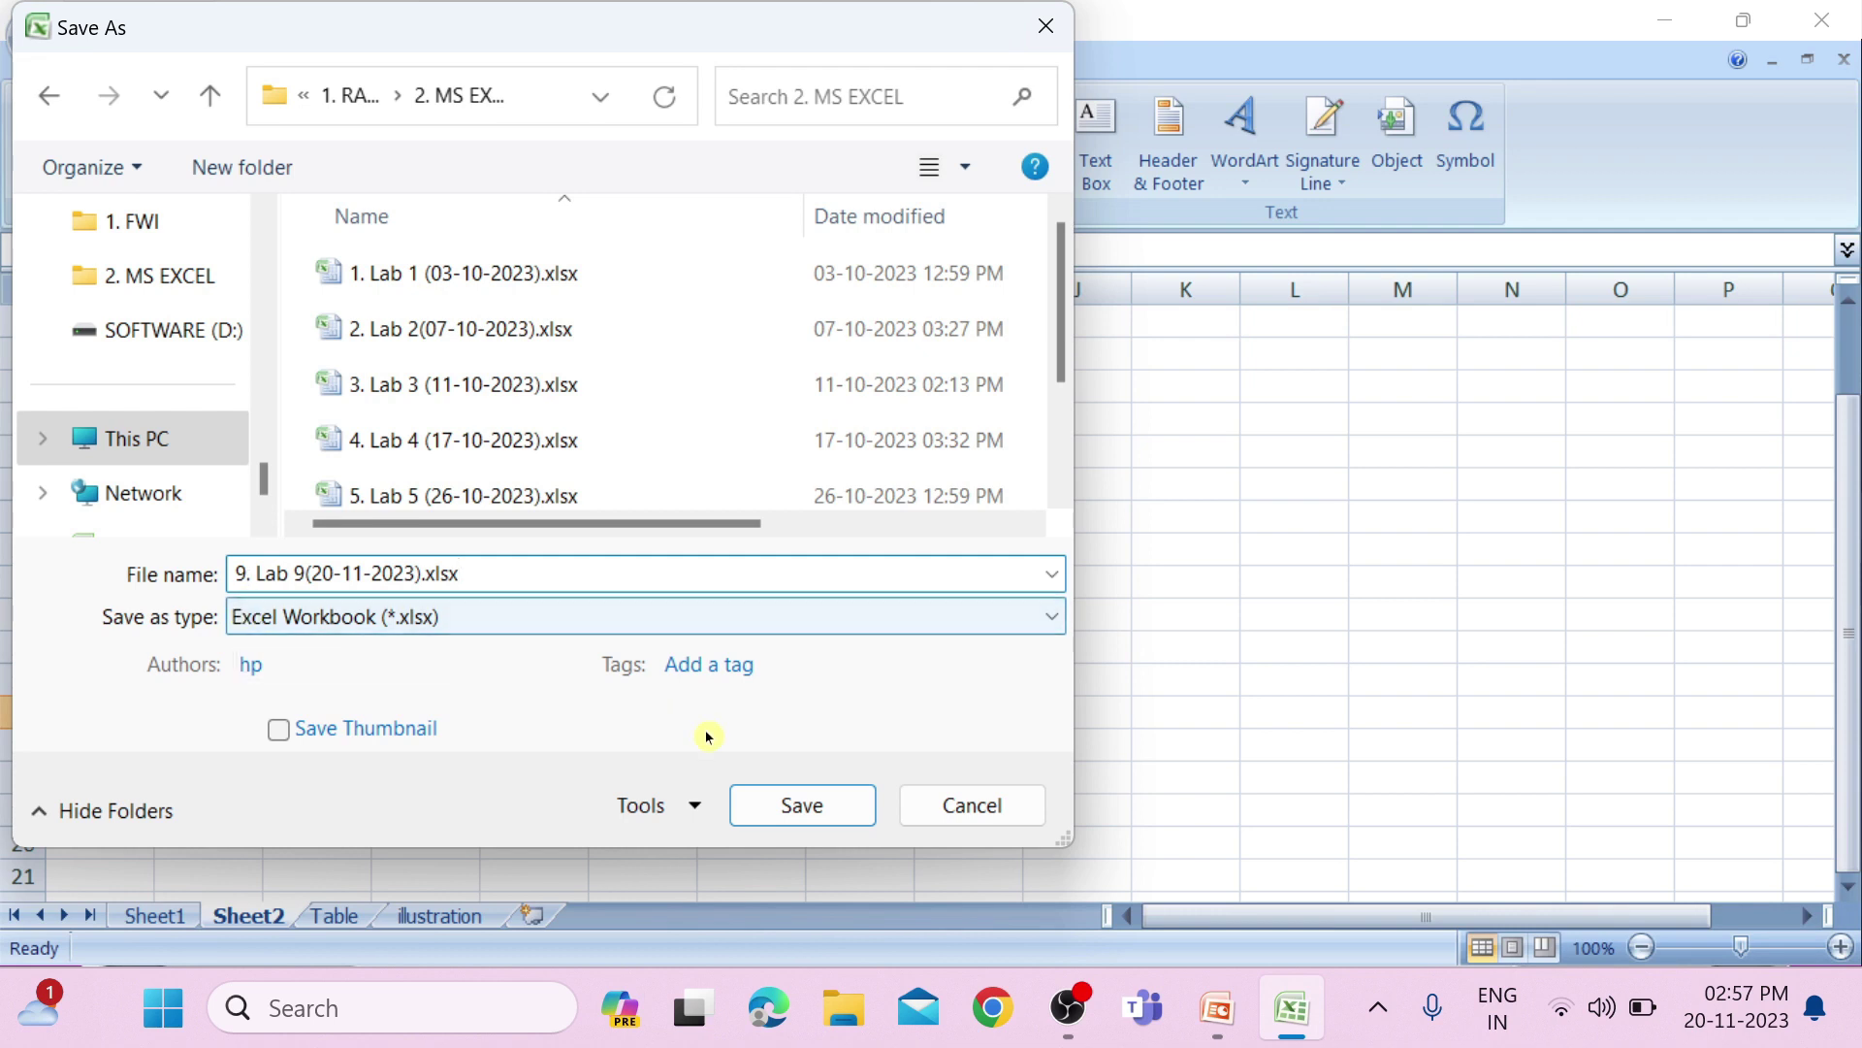
{"action": "left_click", "coordinate": [793, 818]}
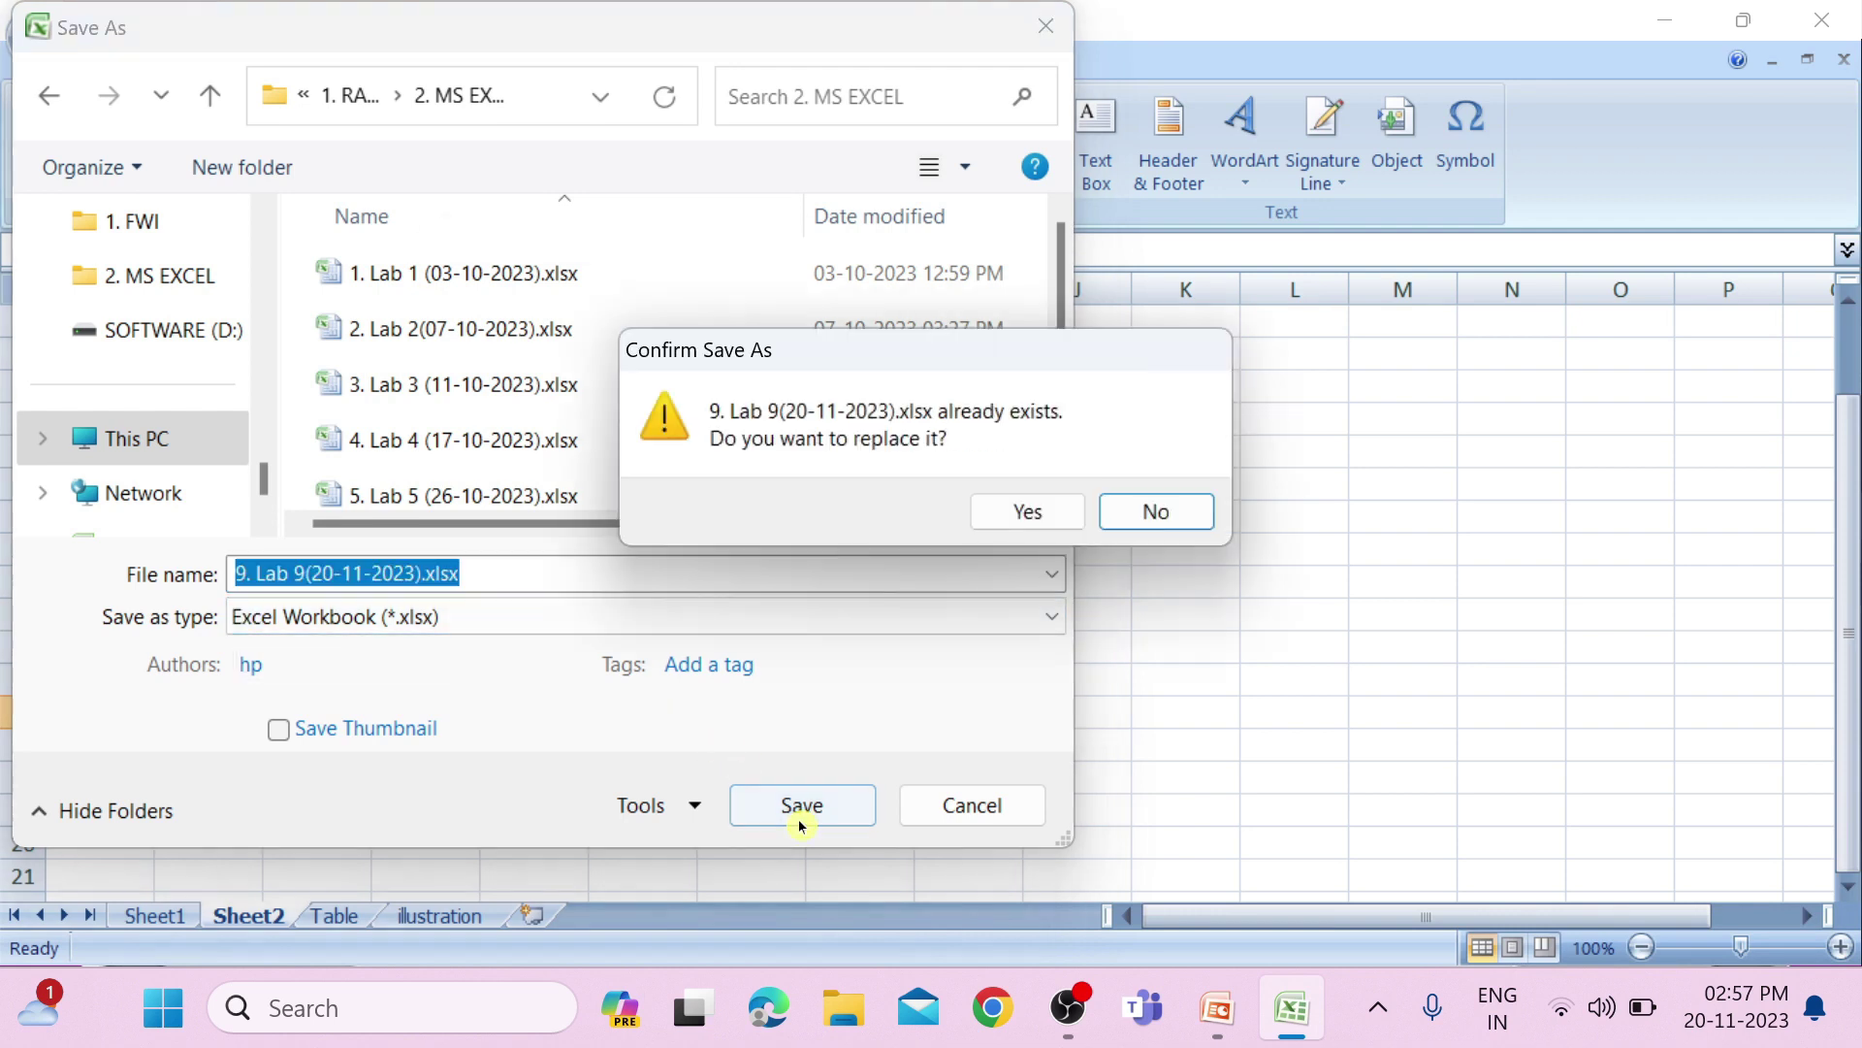
{"action": "left_click", "coordinate": [1040, 507]}
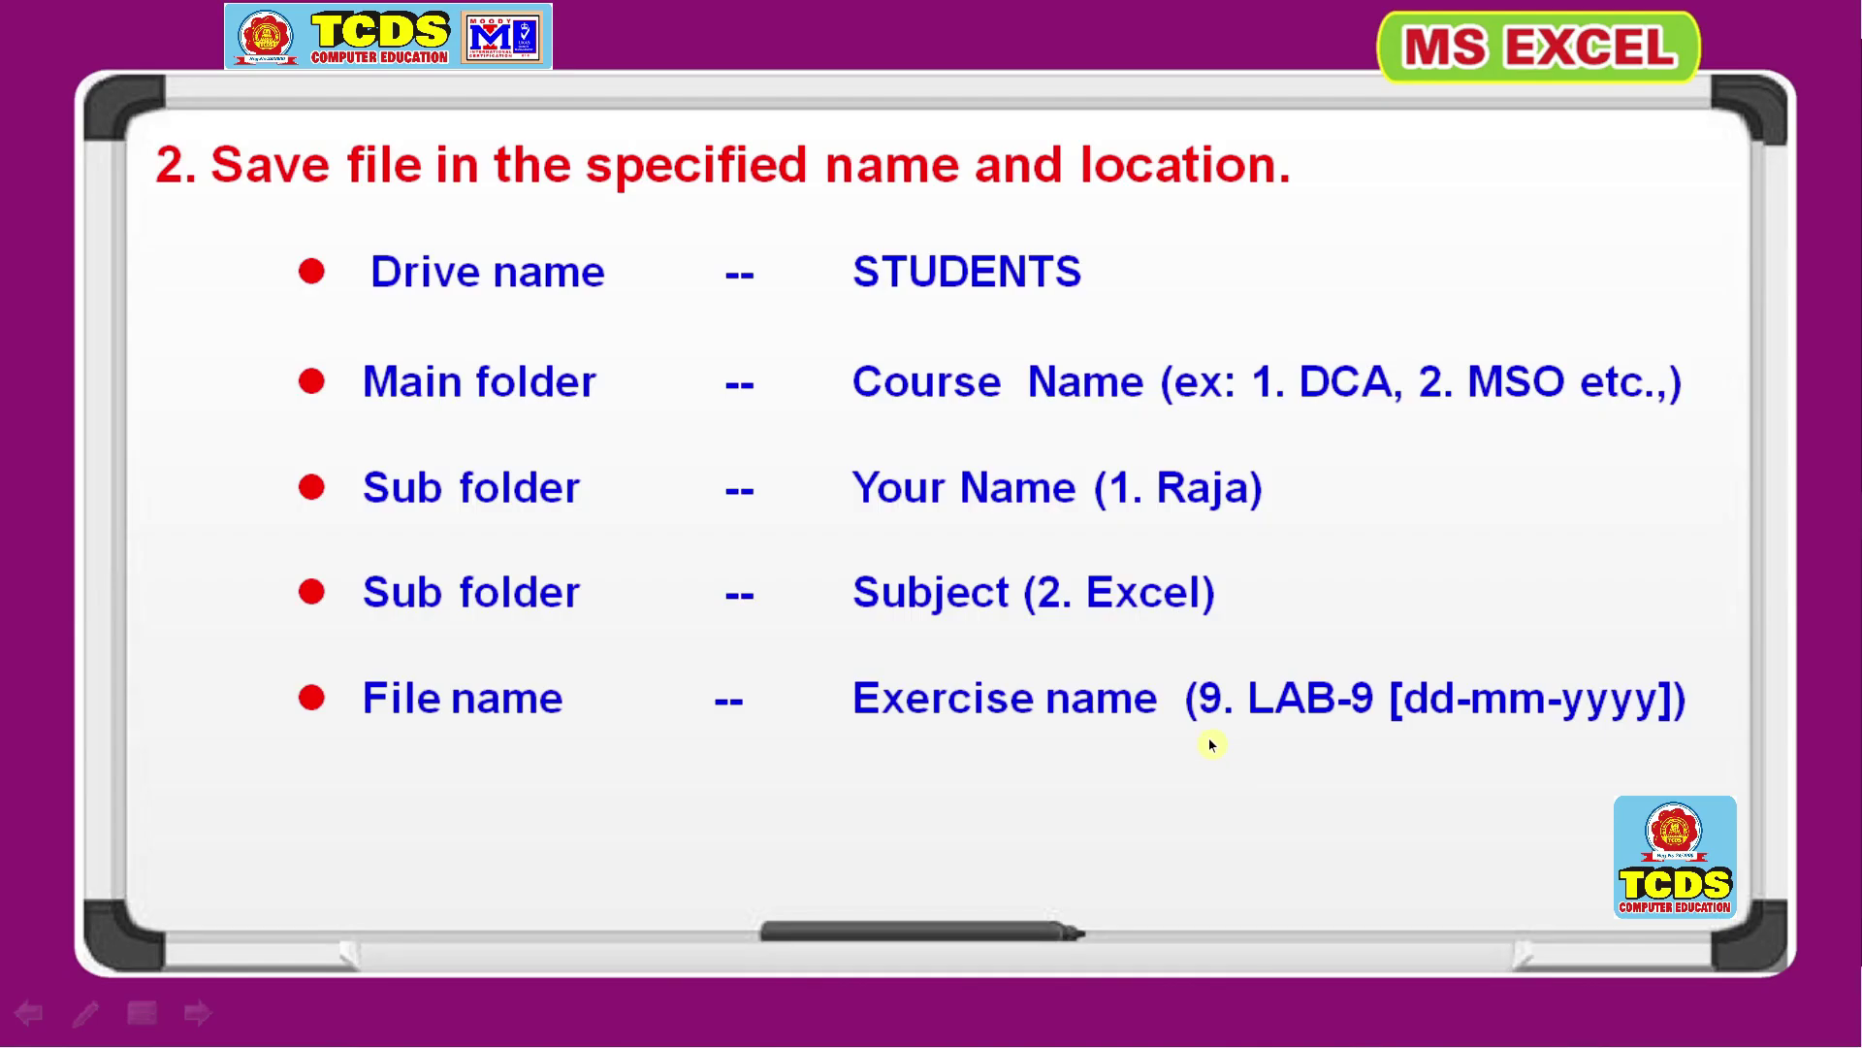
Step: Check the sample symbol text box on the next PowerPoint slide and return to the Excel workbook
{"action": "left_click", "coordinate": [1209, 739]}
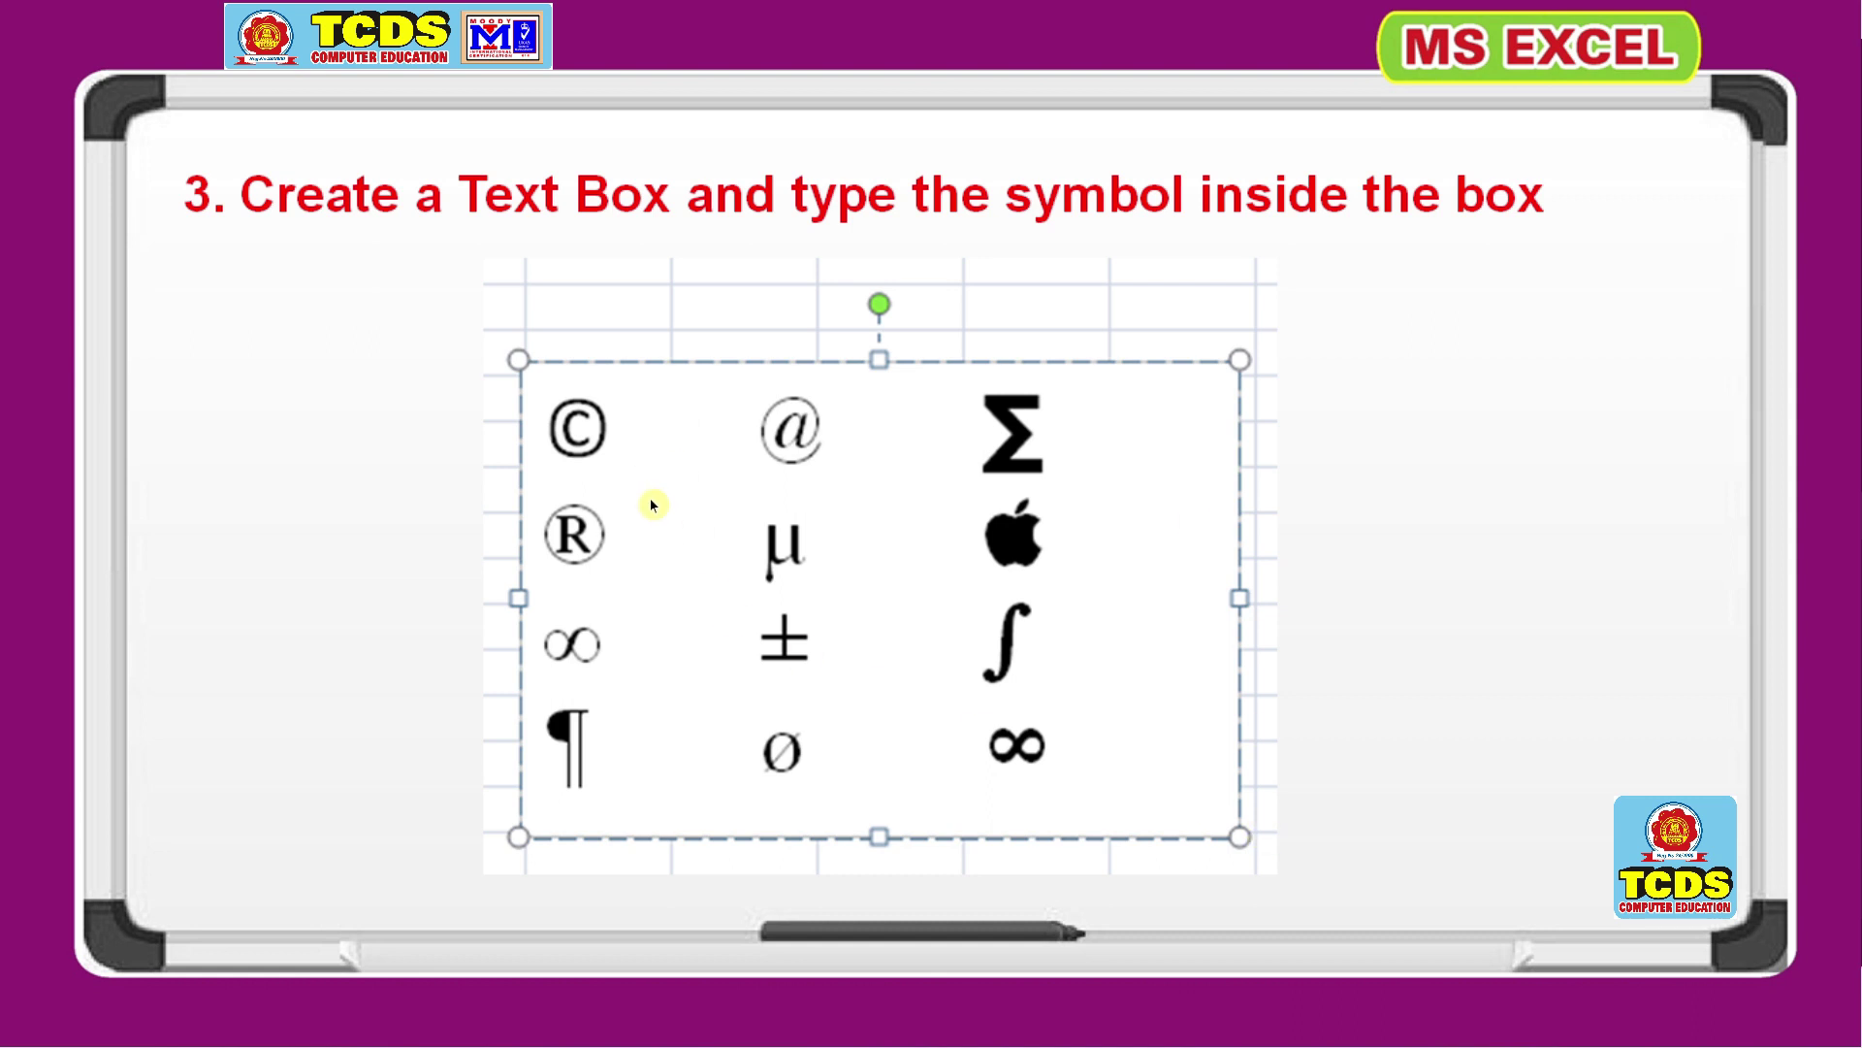
{"action": "key", "text": "alt+Tab"}
{"action": "key", "text": "alt+Tab"}
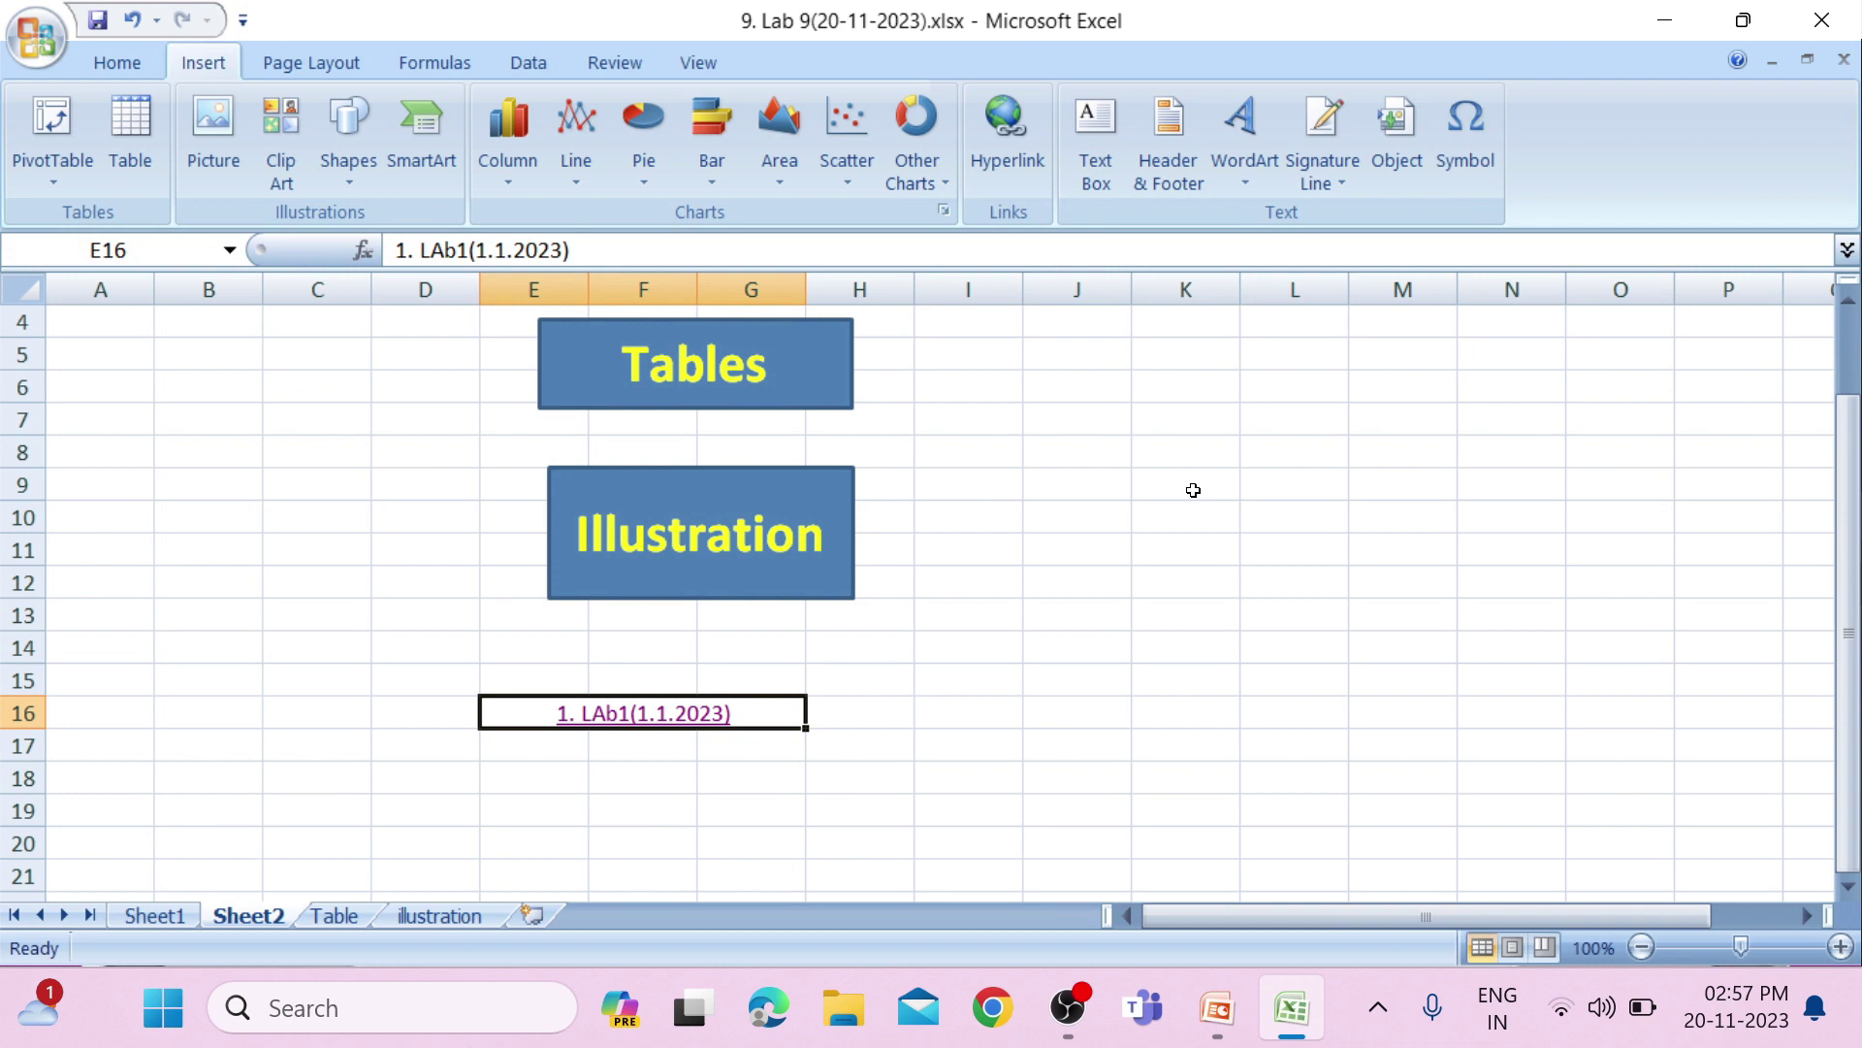
Step: Add a new worksheet after the illustration sheet and draw a text box on it spanning about E4 to J13
{"action": "left_click", "coordinate": [1193, 490]}
{"action": "left_click", "coordinate": [117, 63]}
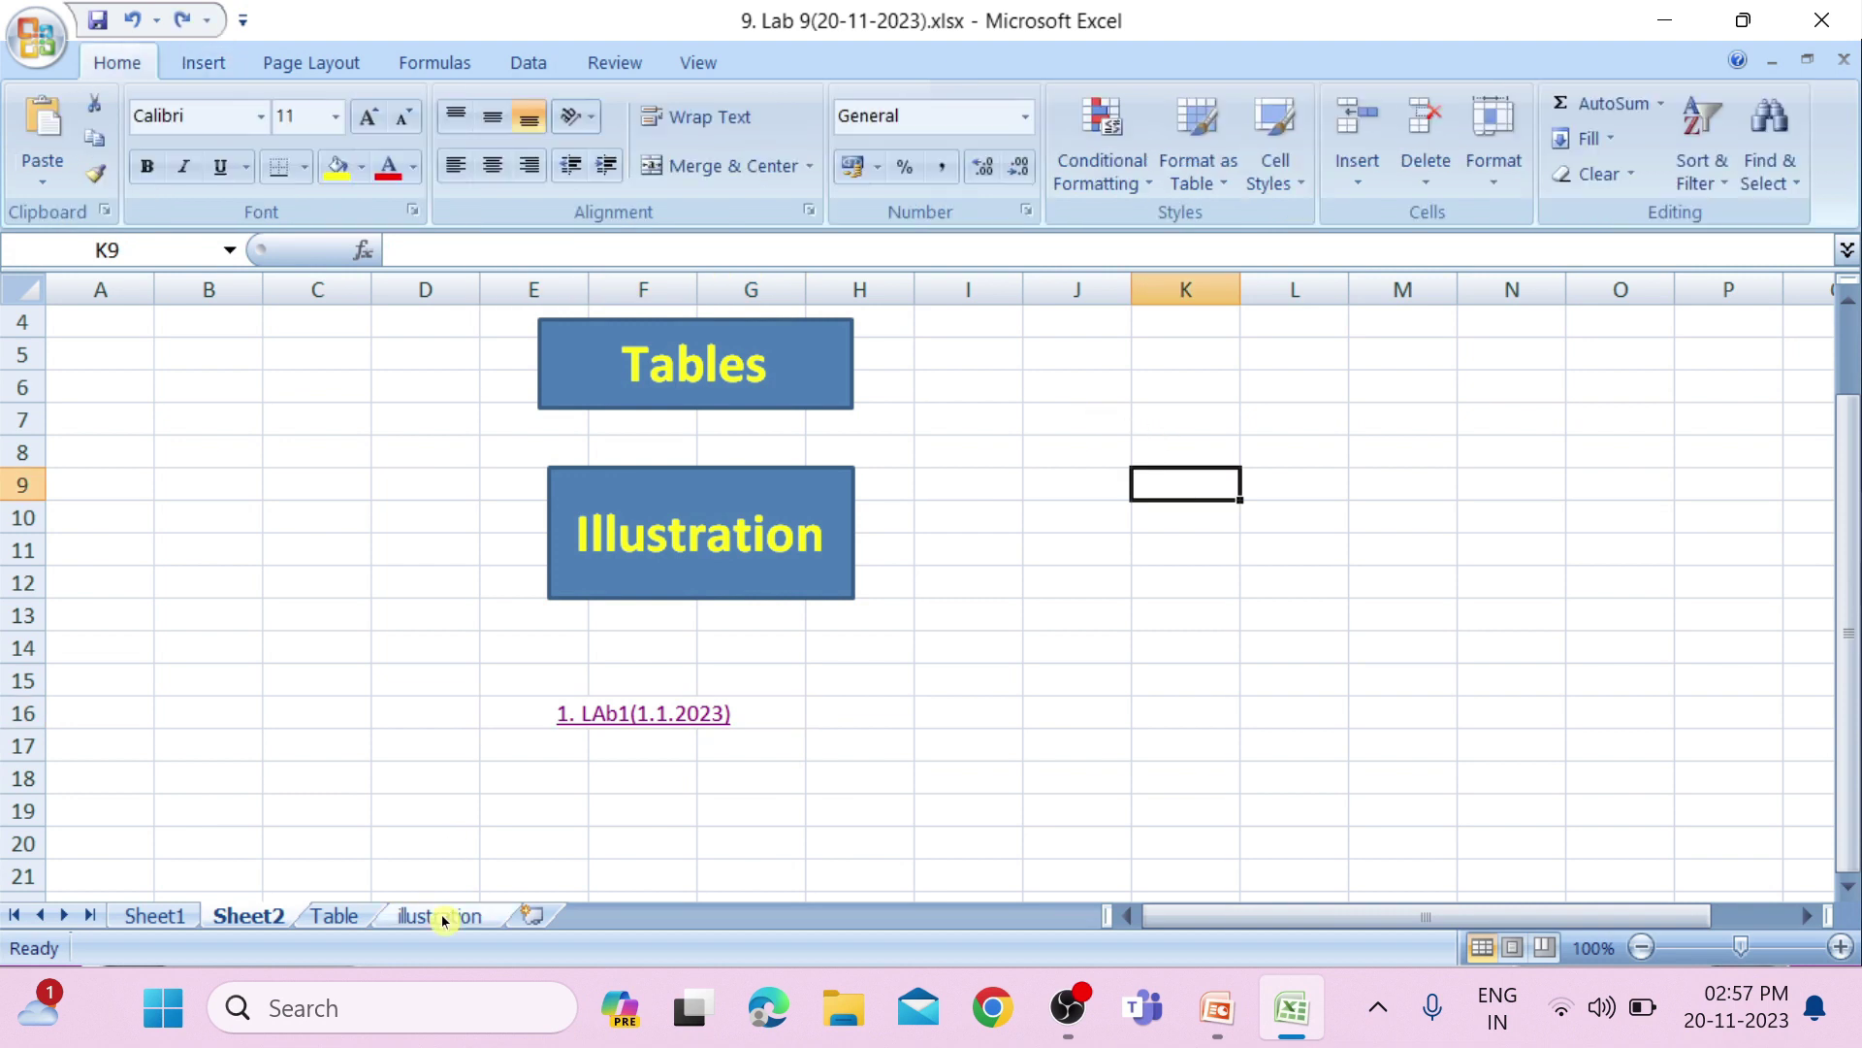
{"action": "left_click", "coordinate": [542, 919]}
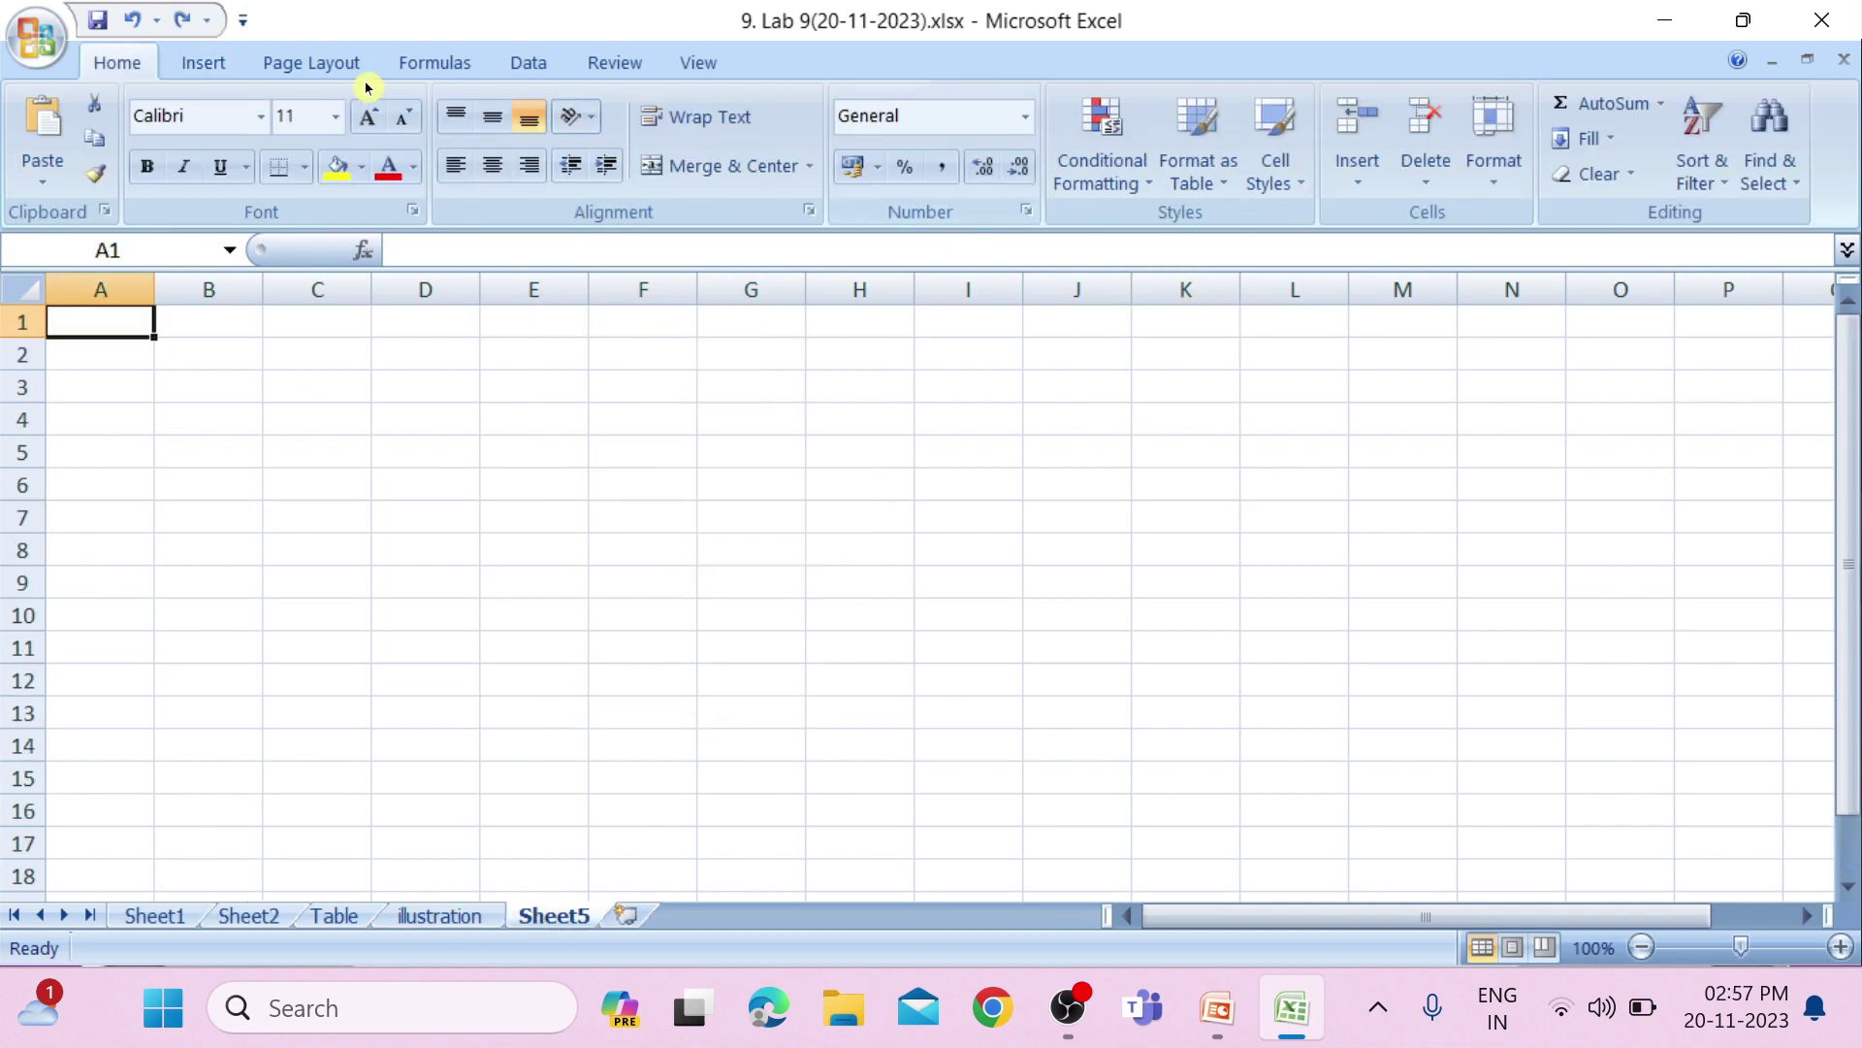
{"action": "left_click", "coordinate": [221, 68]}
{"action": "left_click", "coordinate": [1095, 145]}
{"action": "mouse_move", "coordinate": [487, 400]}
{"action": "left_mouse_down"}
{"action": "mouse_move", "coordinate": [982, 618]}
{"action": "mouse_move", "coordinate": [1046, 724]}
{"action": "left_mouse_up"}
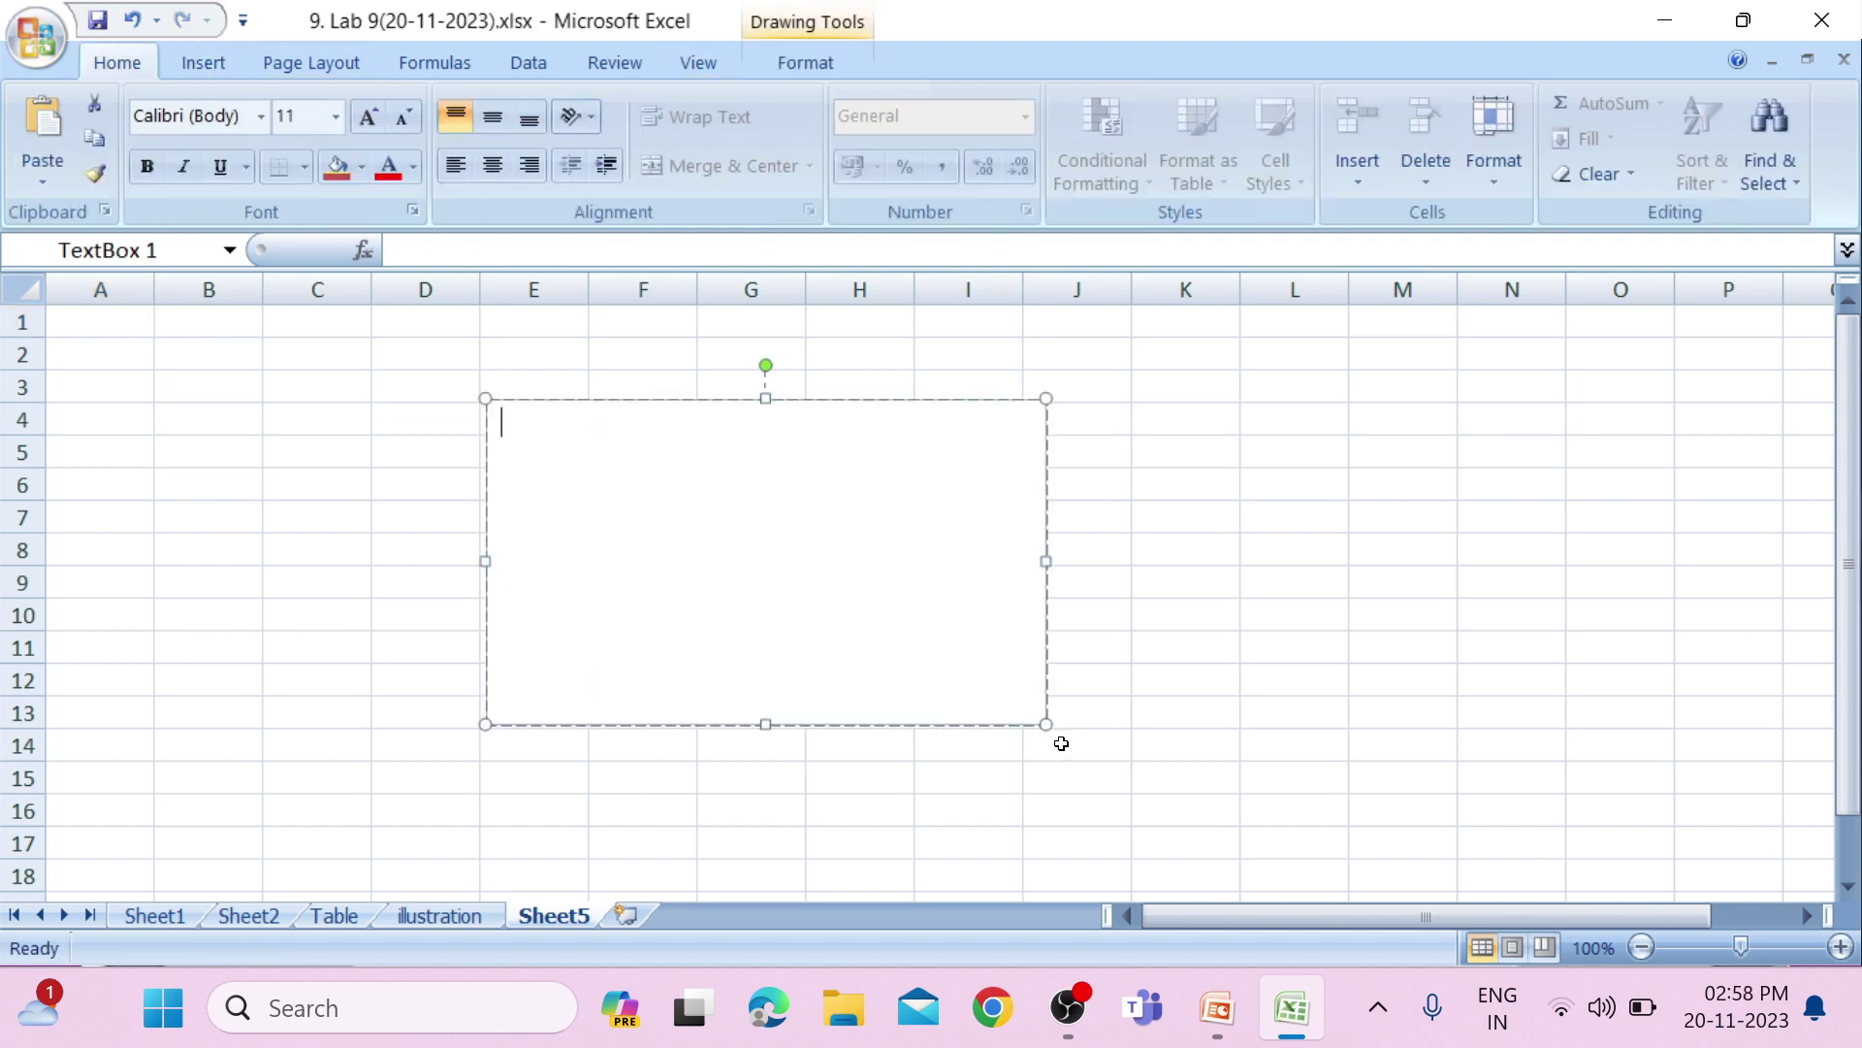
Step: Insert the copyright sign © and the registered sign ® into the text box
{"action": "left_click", "coordinate": [205, 60]}
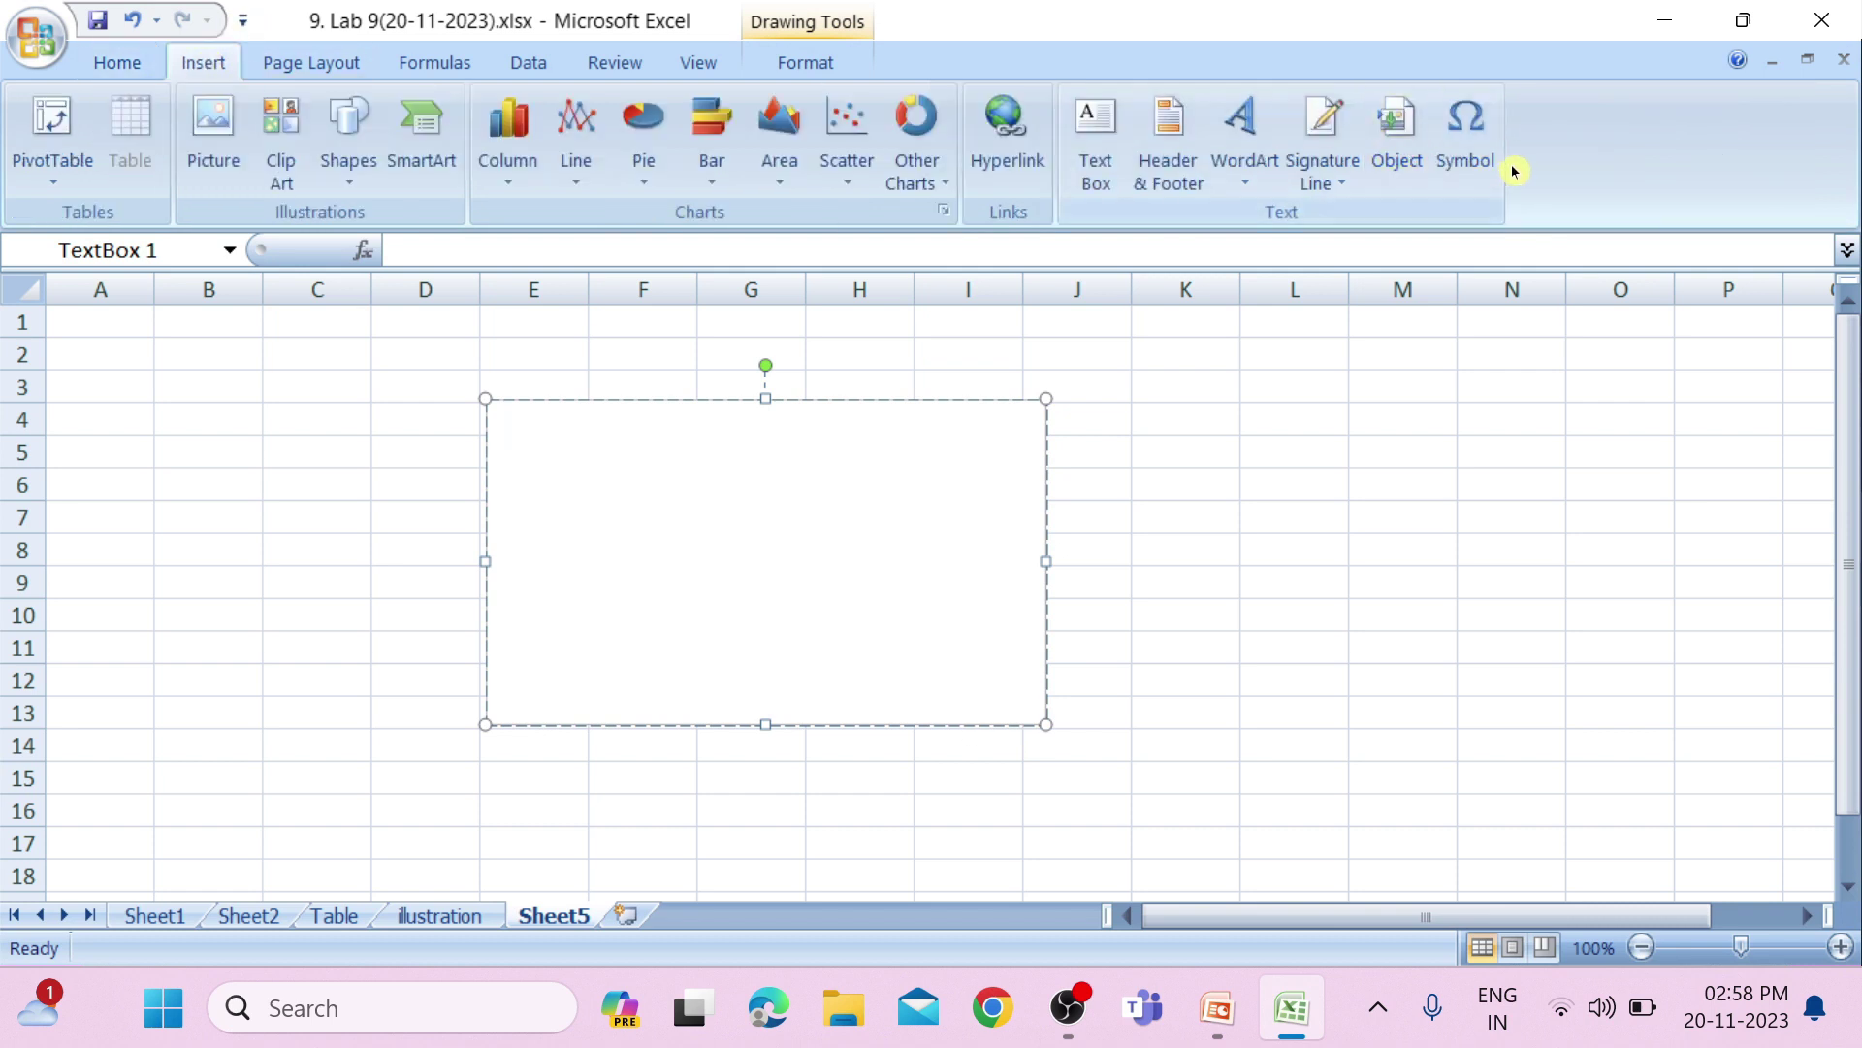
{"action": "left_click", "coordinate": [1481, 160]}
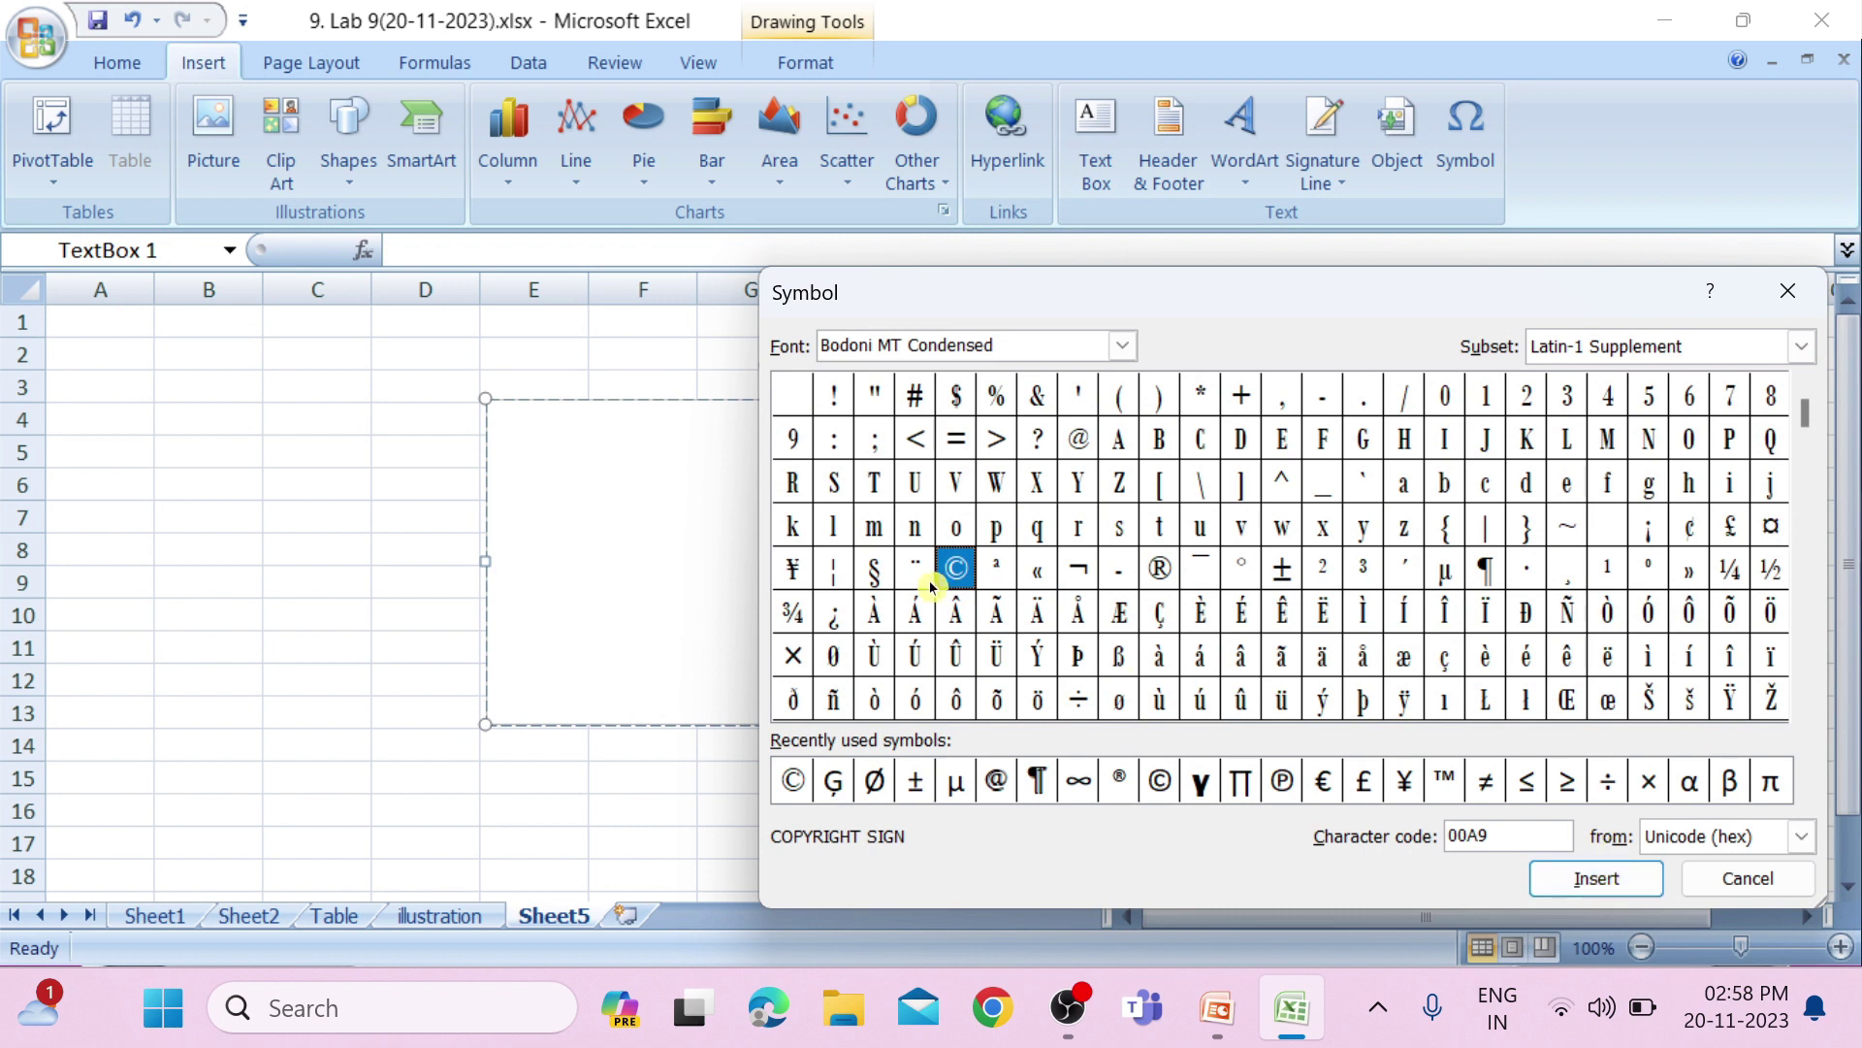
{"action": "left_click", "coordinate": [1163, 788]}
{"action": "left_click", "coordinate": [1589, 876]}
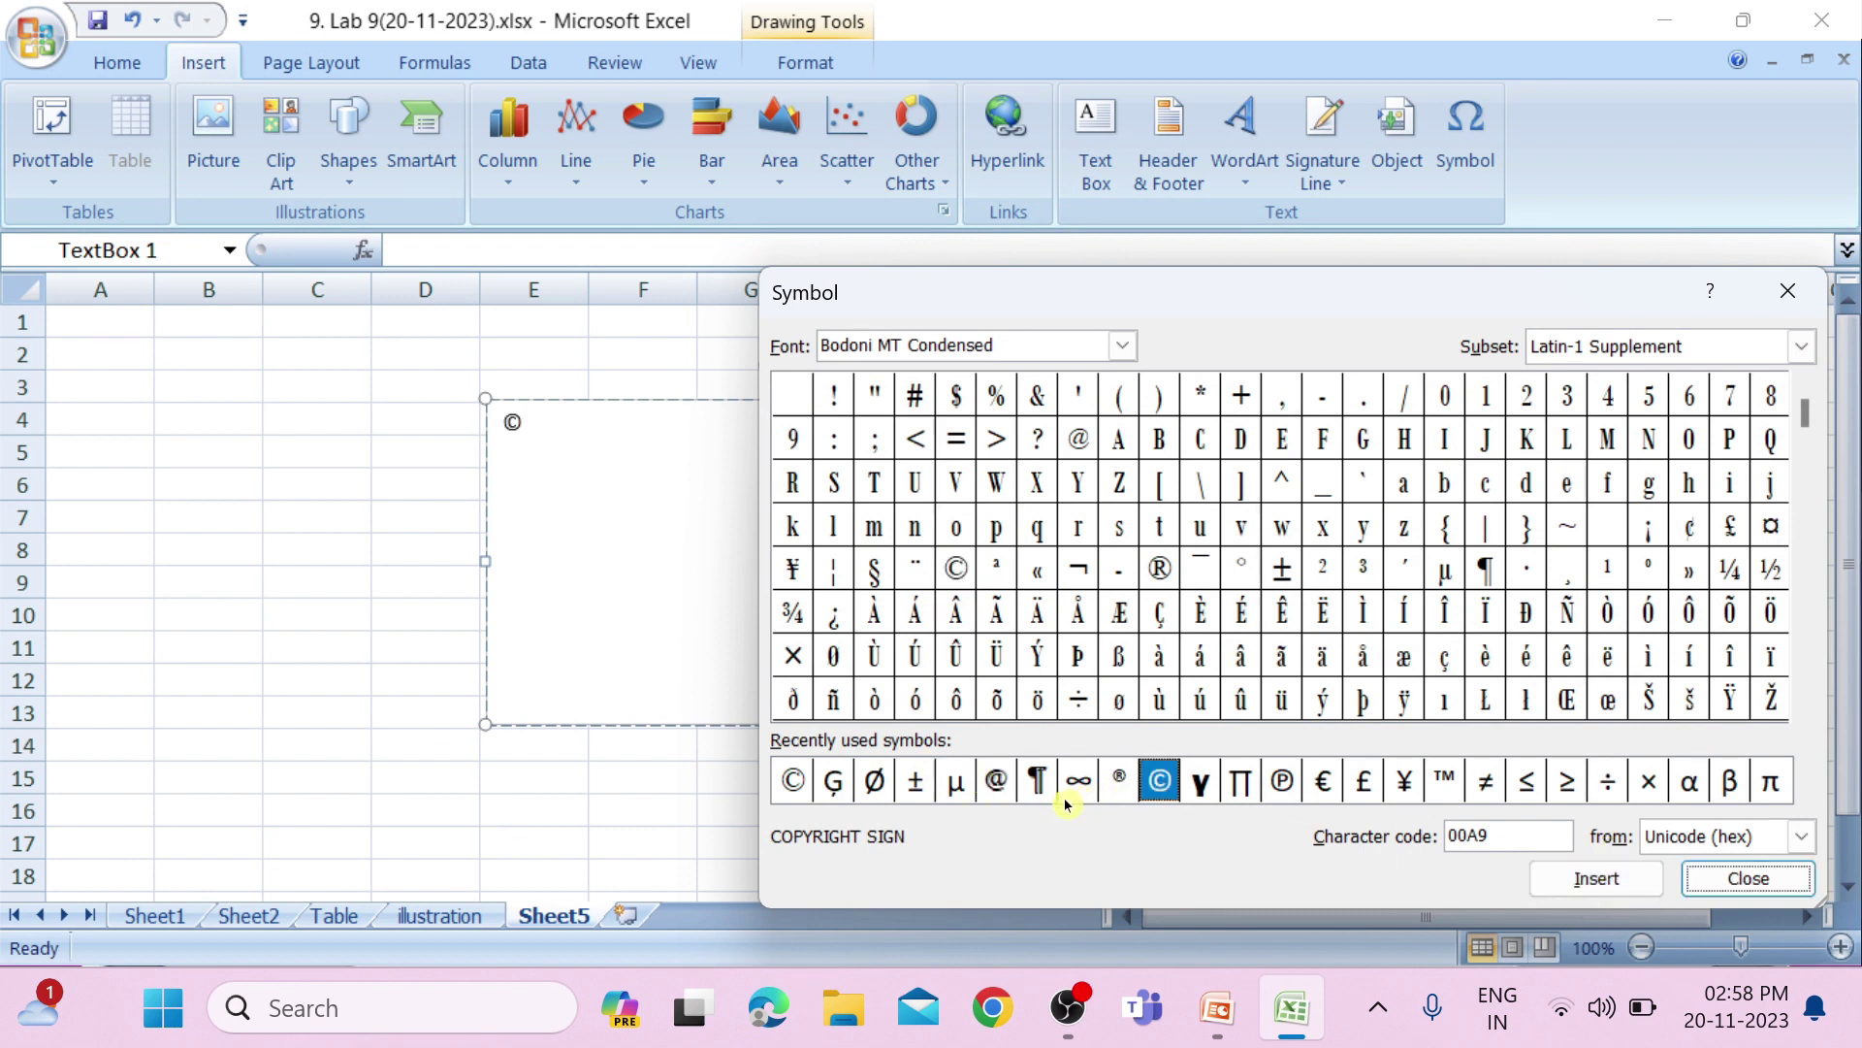
{"action": "left_click", "coordinate": [1119, 781]}
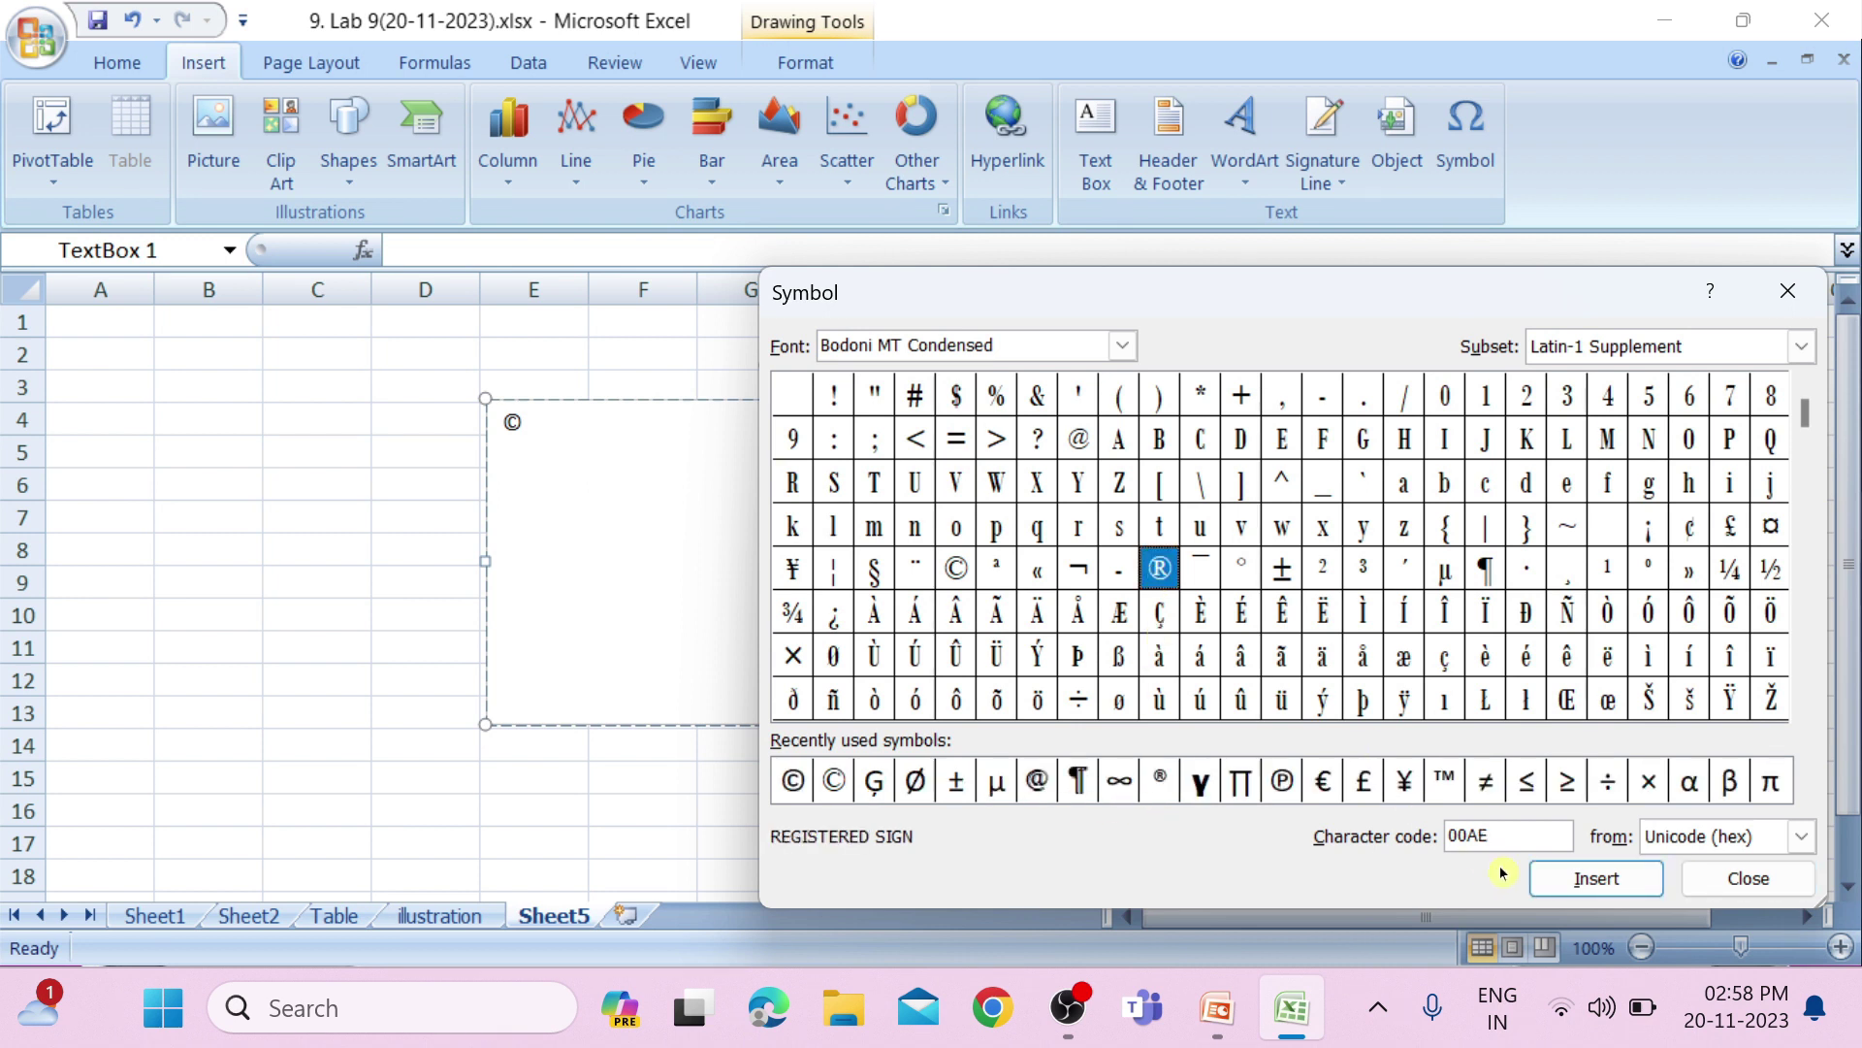
{"action": "left_click", "coordinate": [1556, 892]}
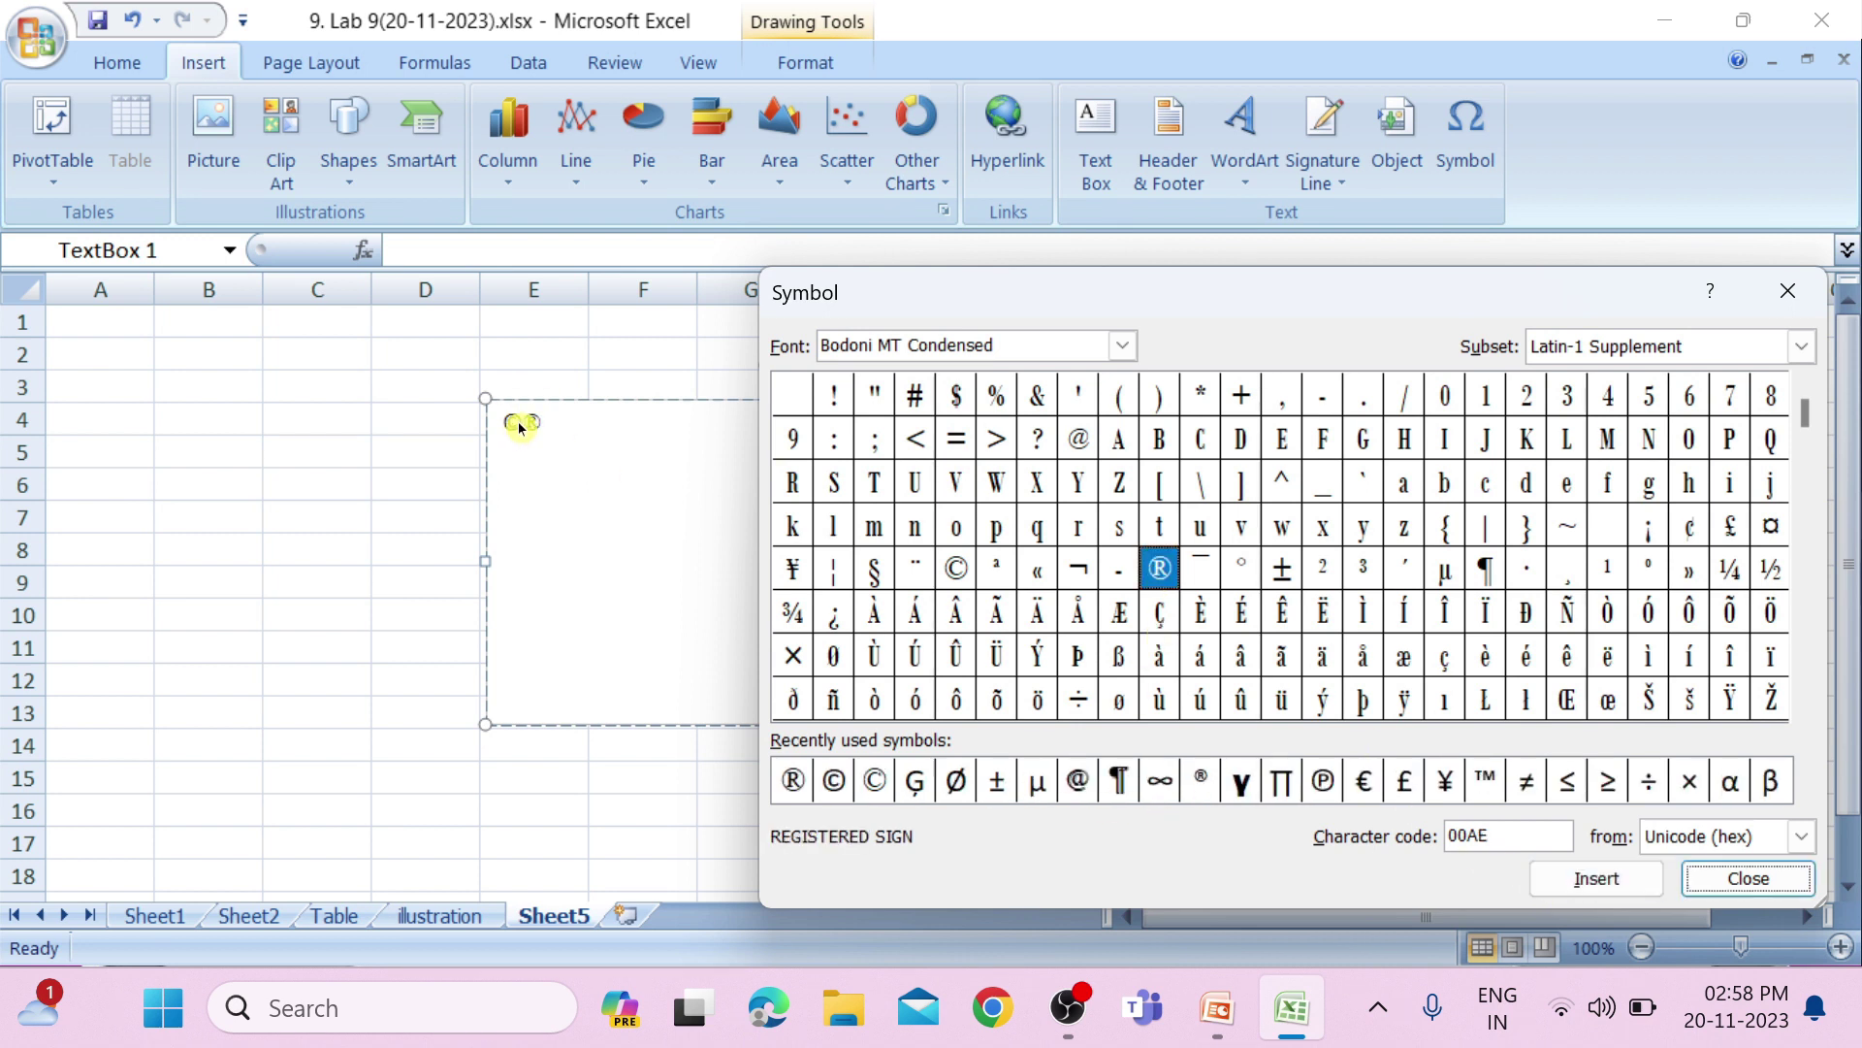
{"action": "left_click", "coordinate": [1787, 291]}
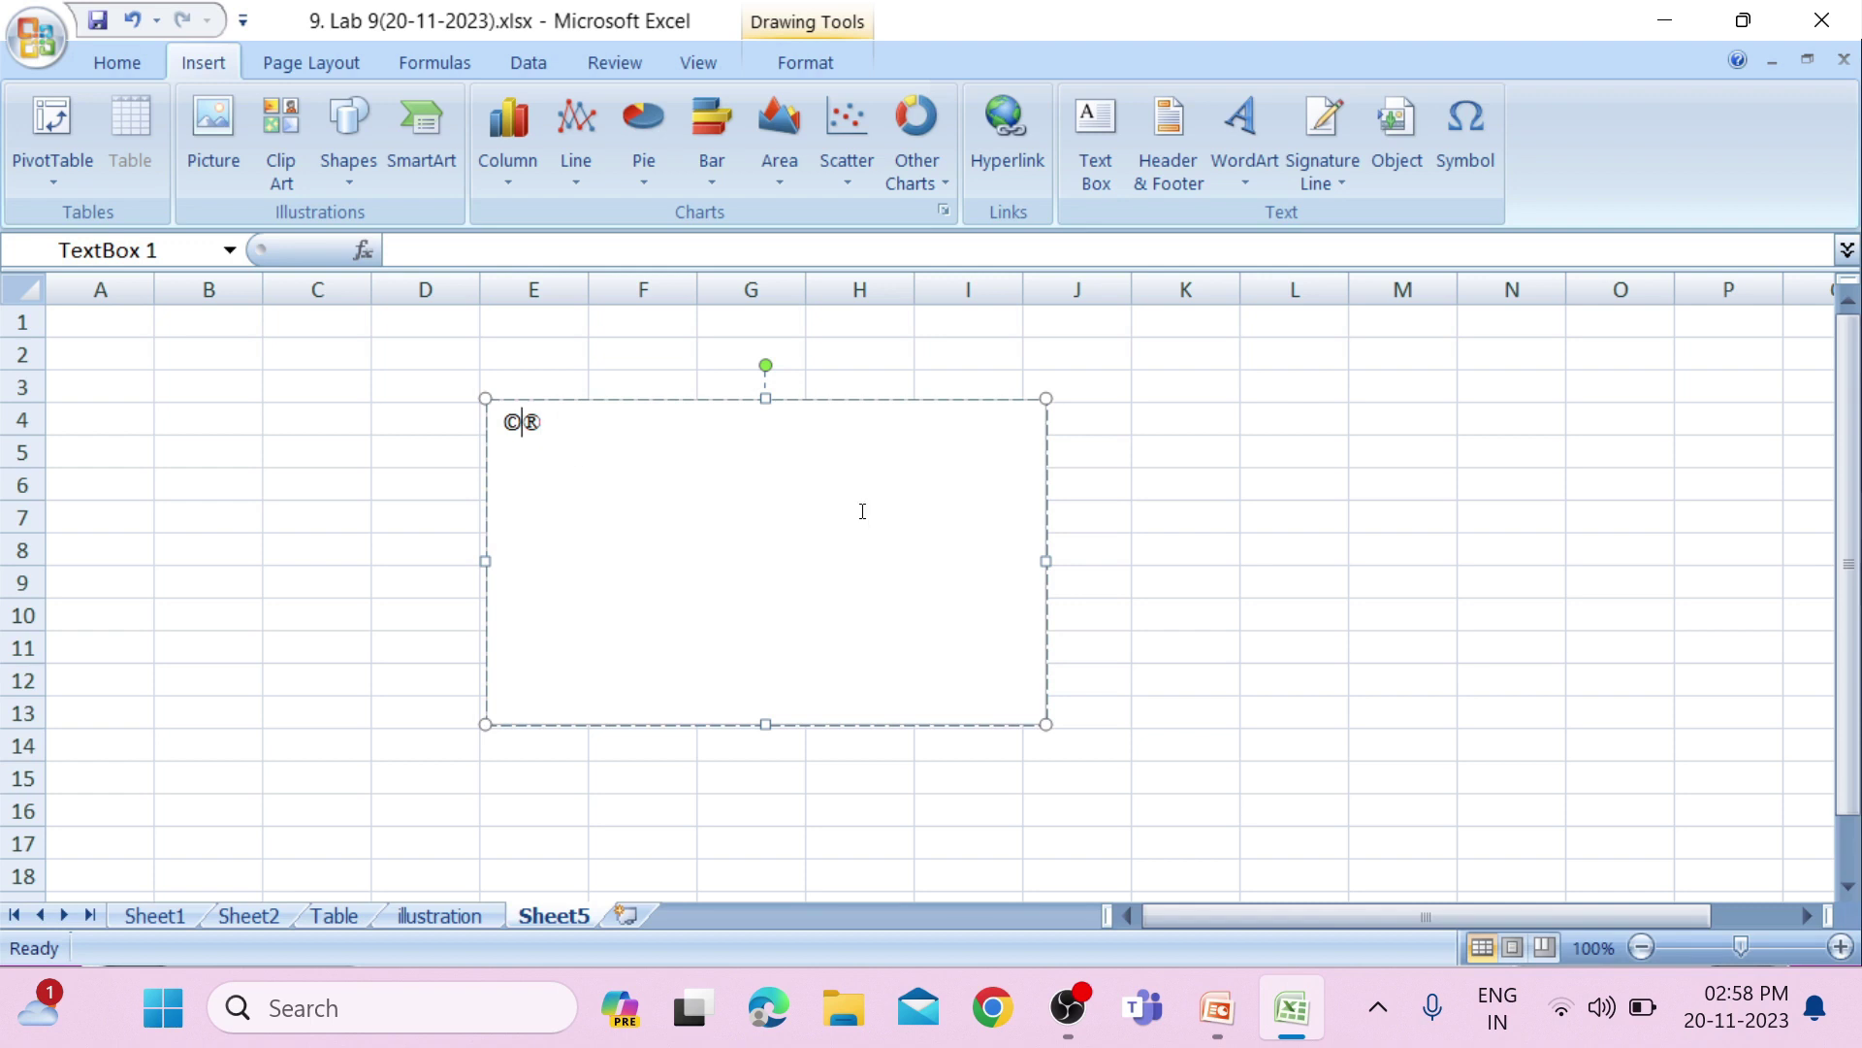
Step: Place the ® on its own line below the © and insert the infinity symbol ∞ on a third line
{"action": "key", "text": "Left"}
{"action": "key", "text": "Return"}
{"action": "key", "text": "Return"}
{"action": "left_click", "coordinate": [1466, 136]}
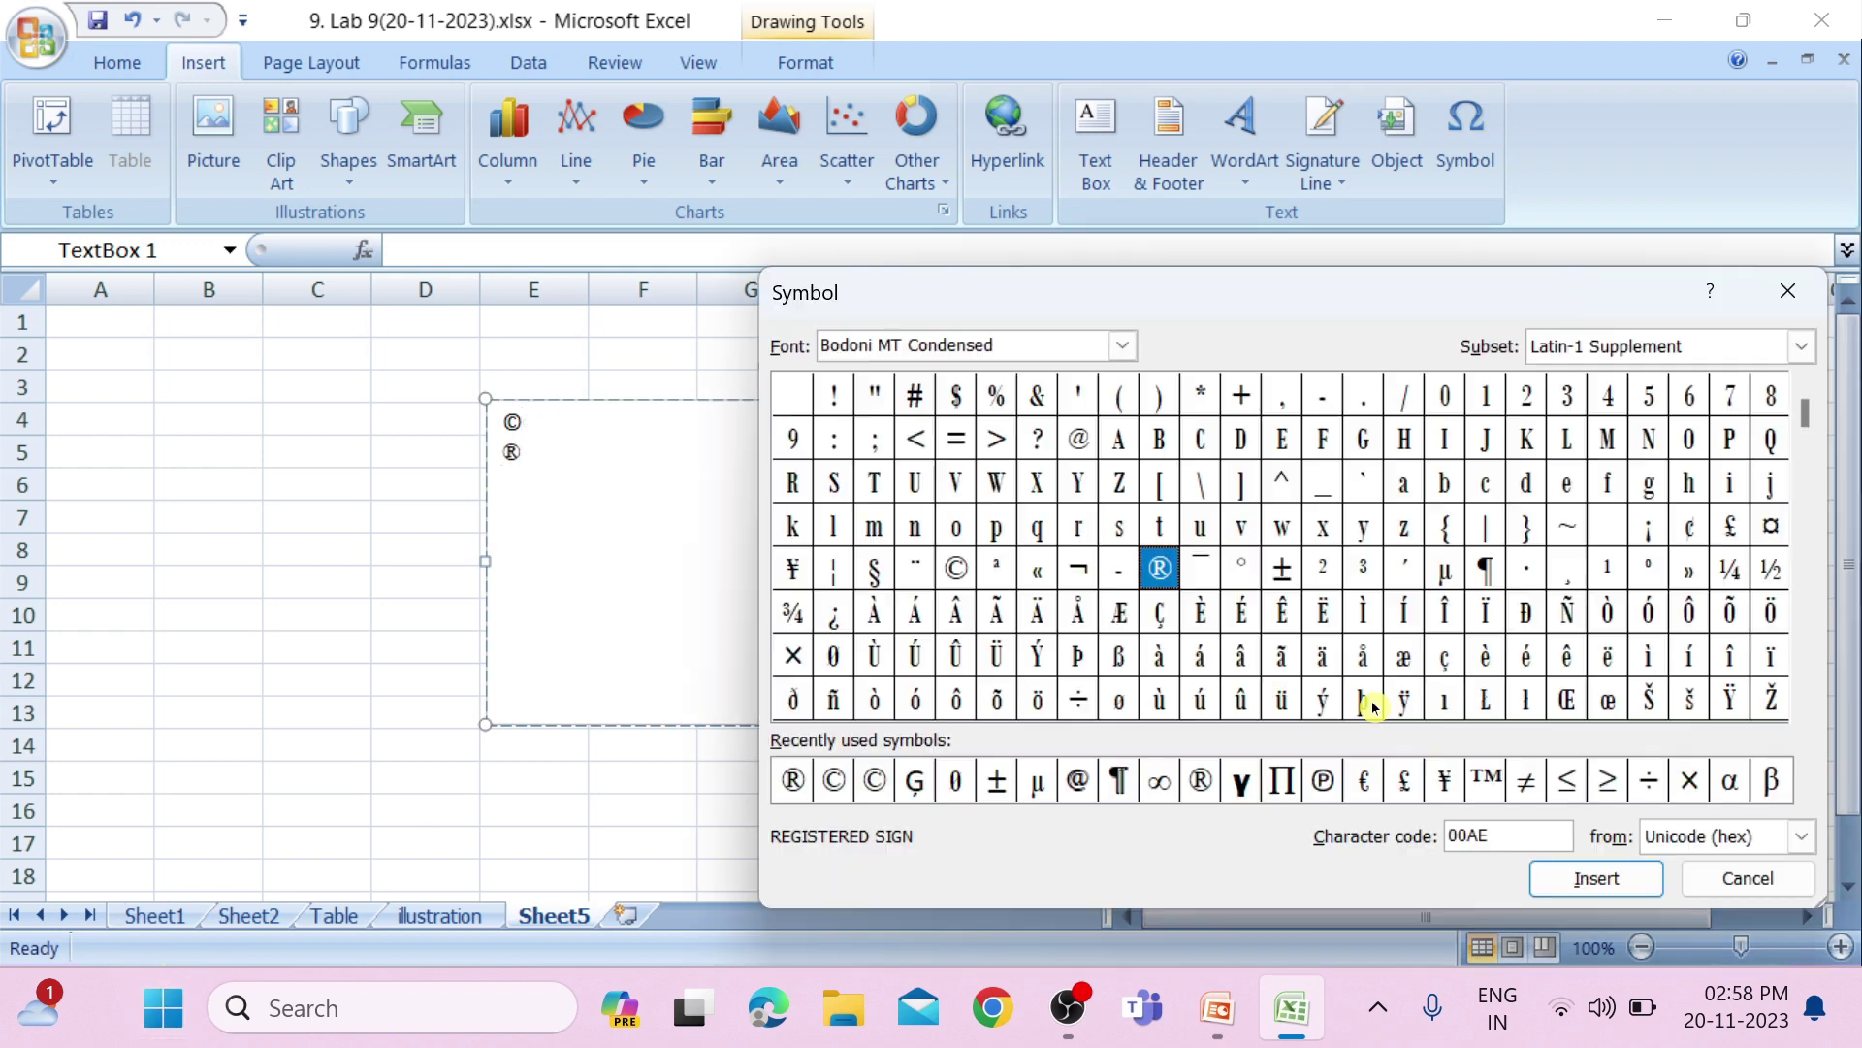
{"action": "left_click", "coordinate": [1169, 794]}
{"action": "left_click", "coordinate": [1596, 878]}
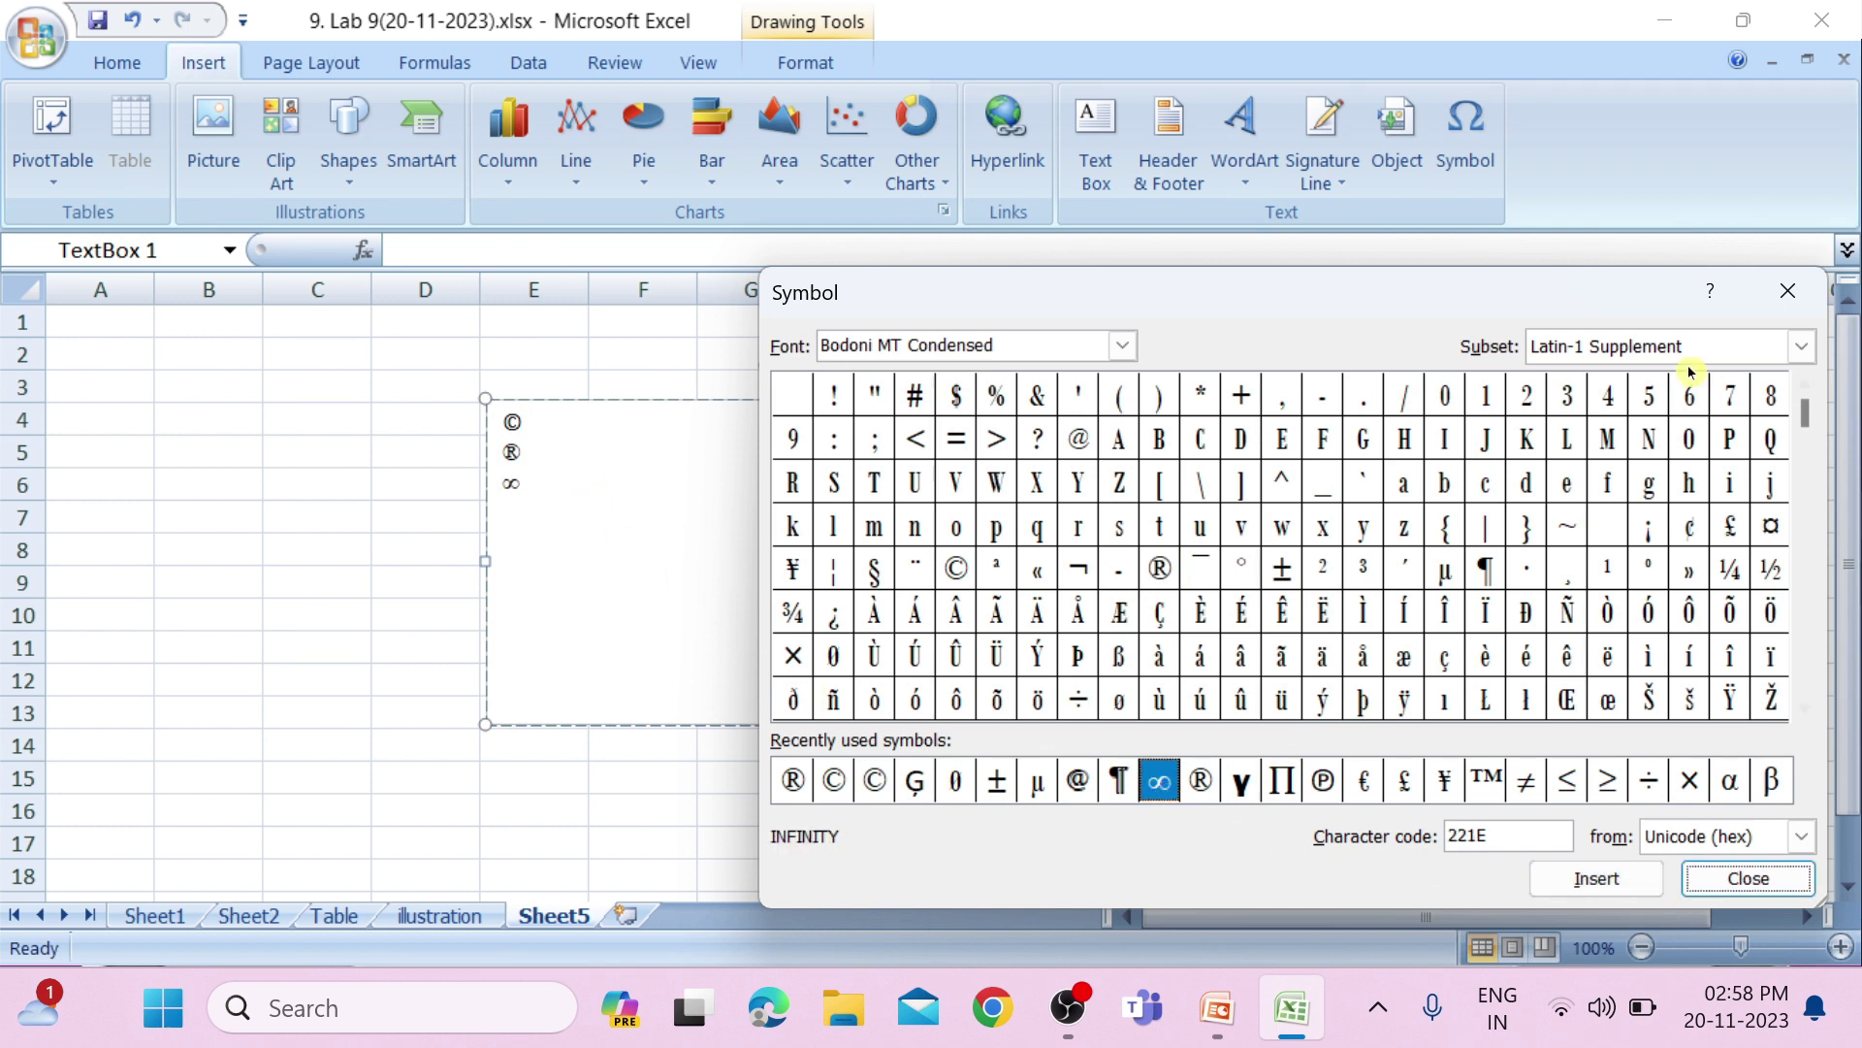
Step: Insert the pilcrow sign ¶ and place it on a fourth line of the text box
{"action": "left_click", "coordinate": [1120, 782]}
{"action": "left_click", "coordinate": [1579, 883]}
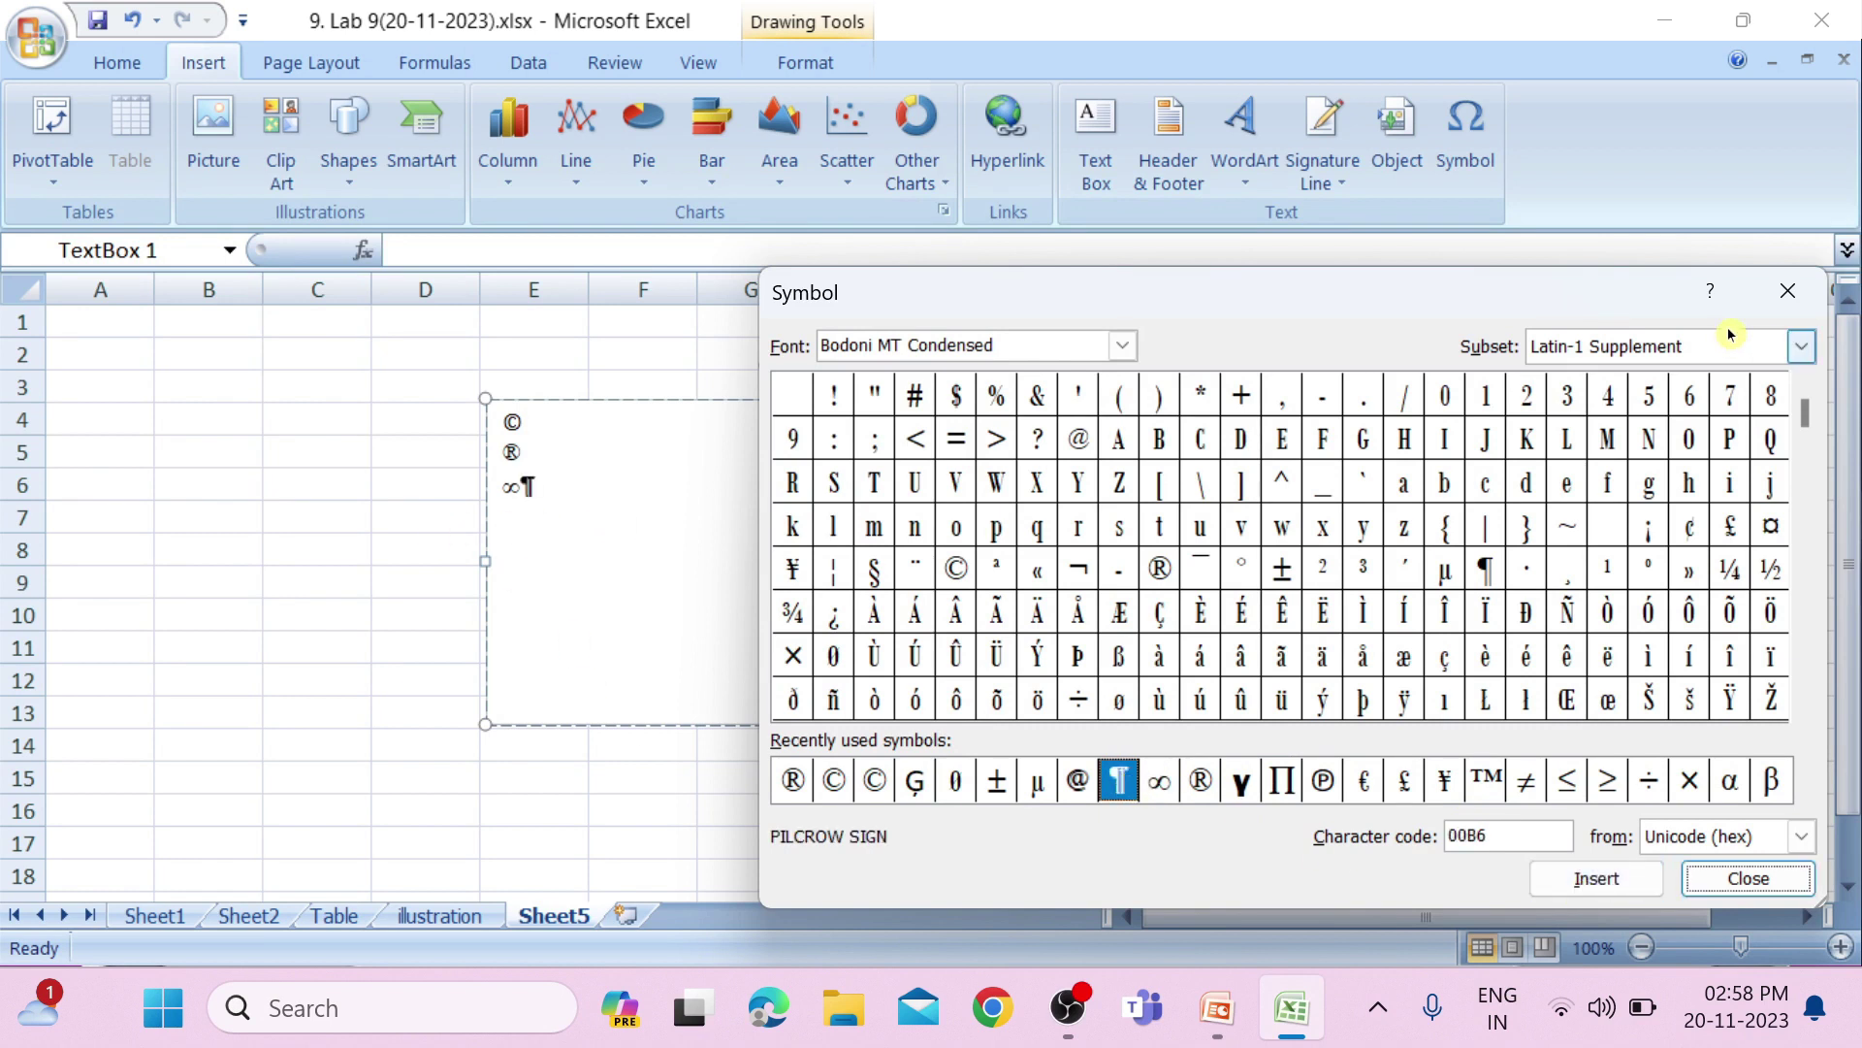
{"action": "left_click", "coordinate": [1788, 291]}
{"action": "key", "text": "Return"}
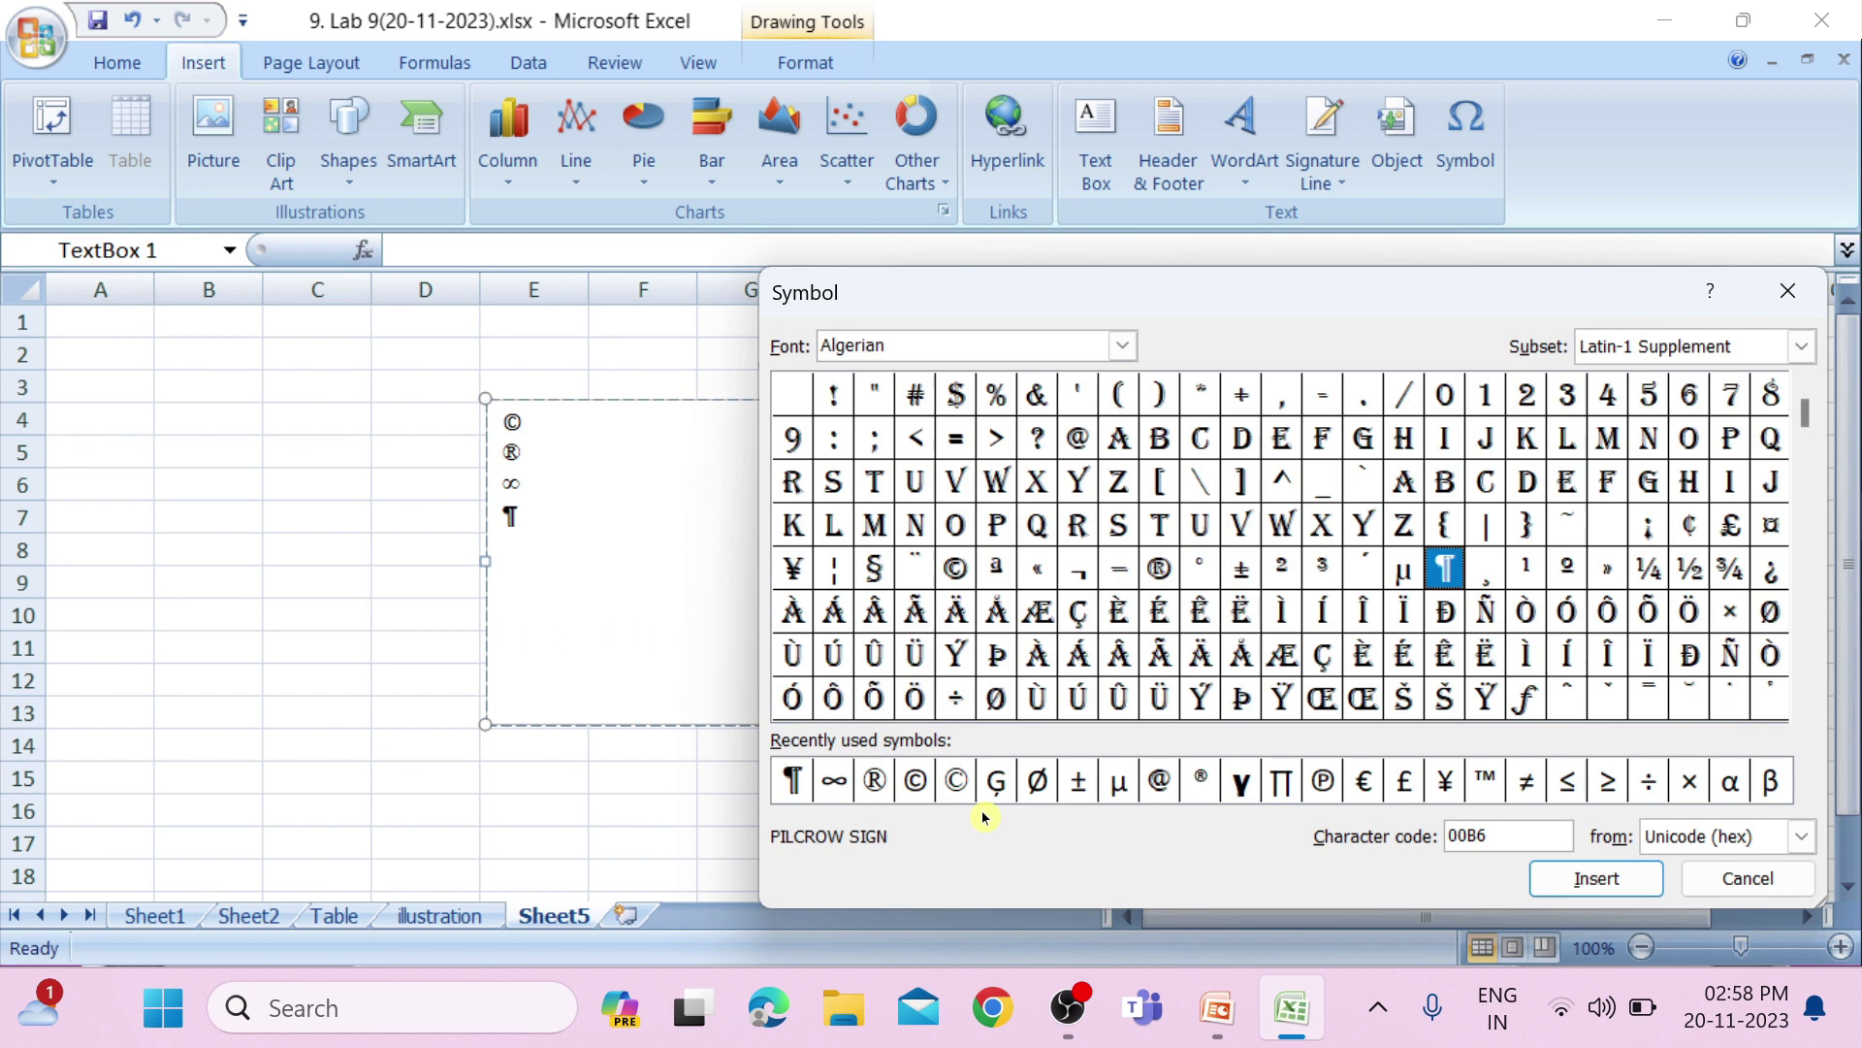
Step: Insert the @ sign on the text box's first line, starting a second column beside the ©
{"action": "left_click", "coordinate": [1159, 781]}
{"action": "left_click", "coordinate": [1629, 885]}
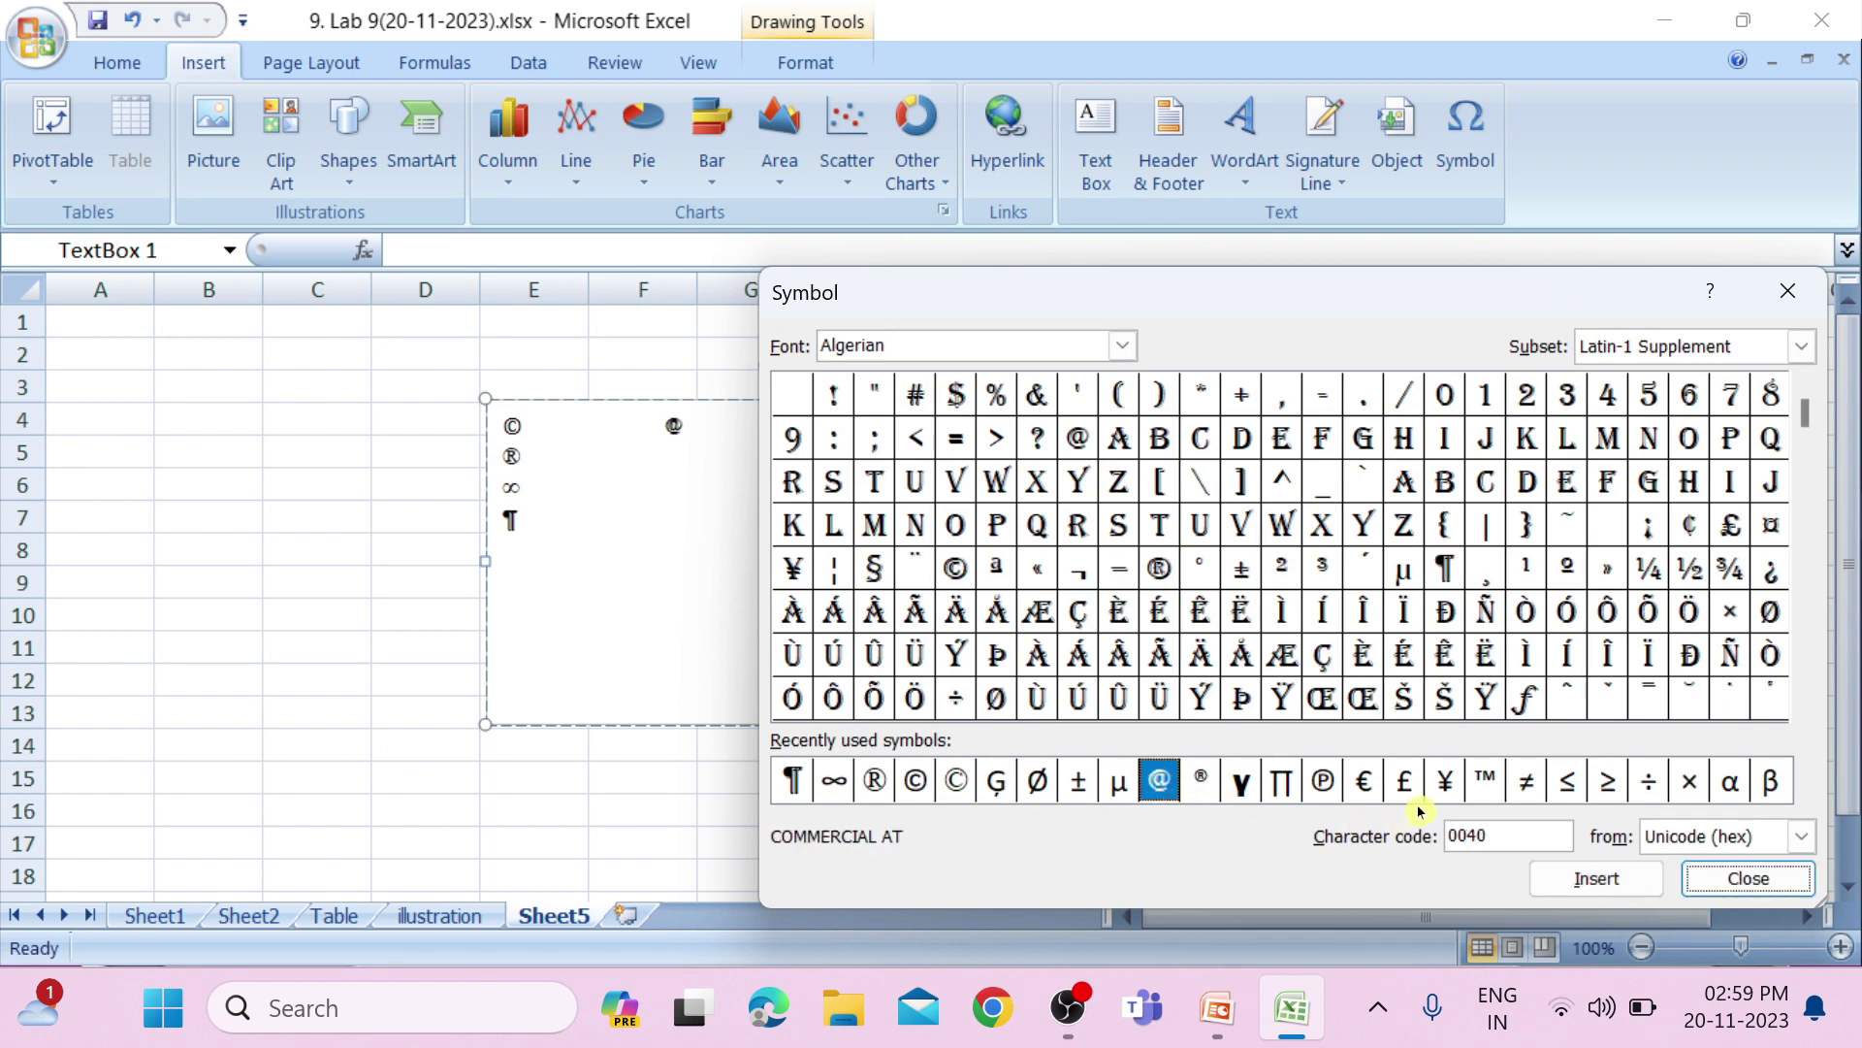
{"action": "left_click", "coordinate": [1785, 290]}
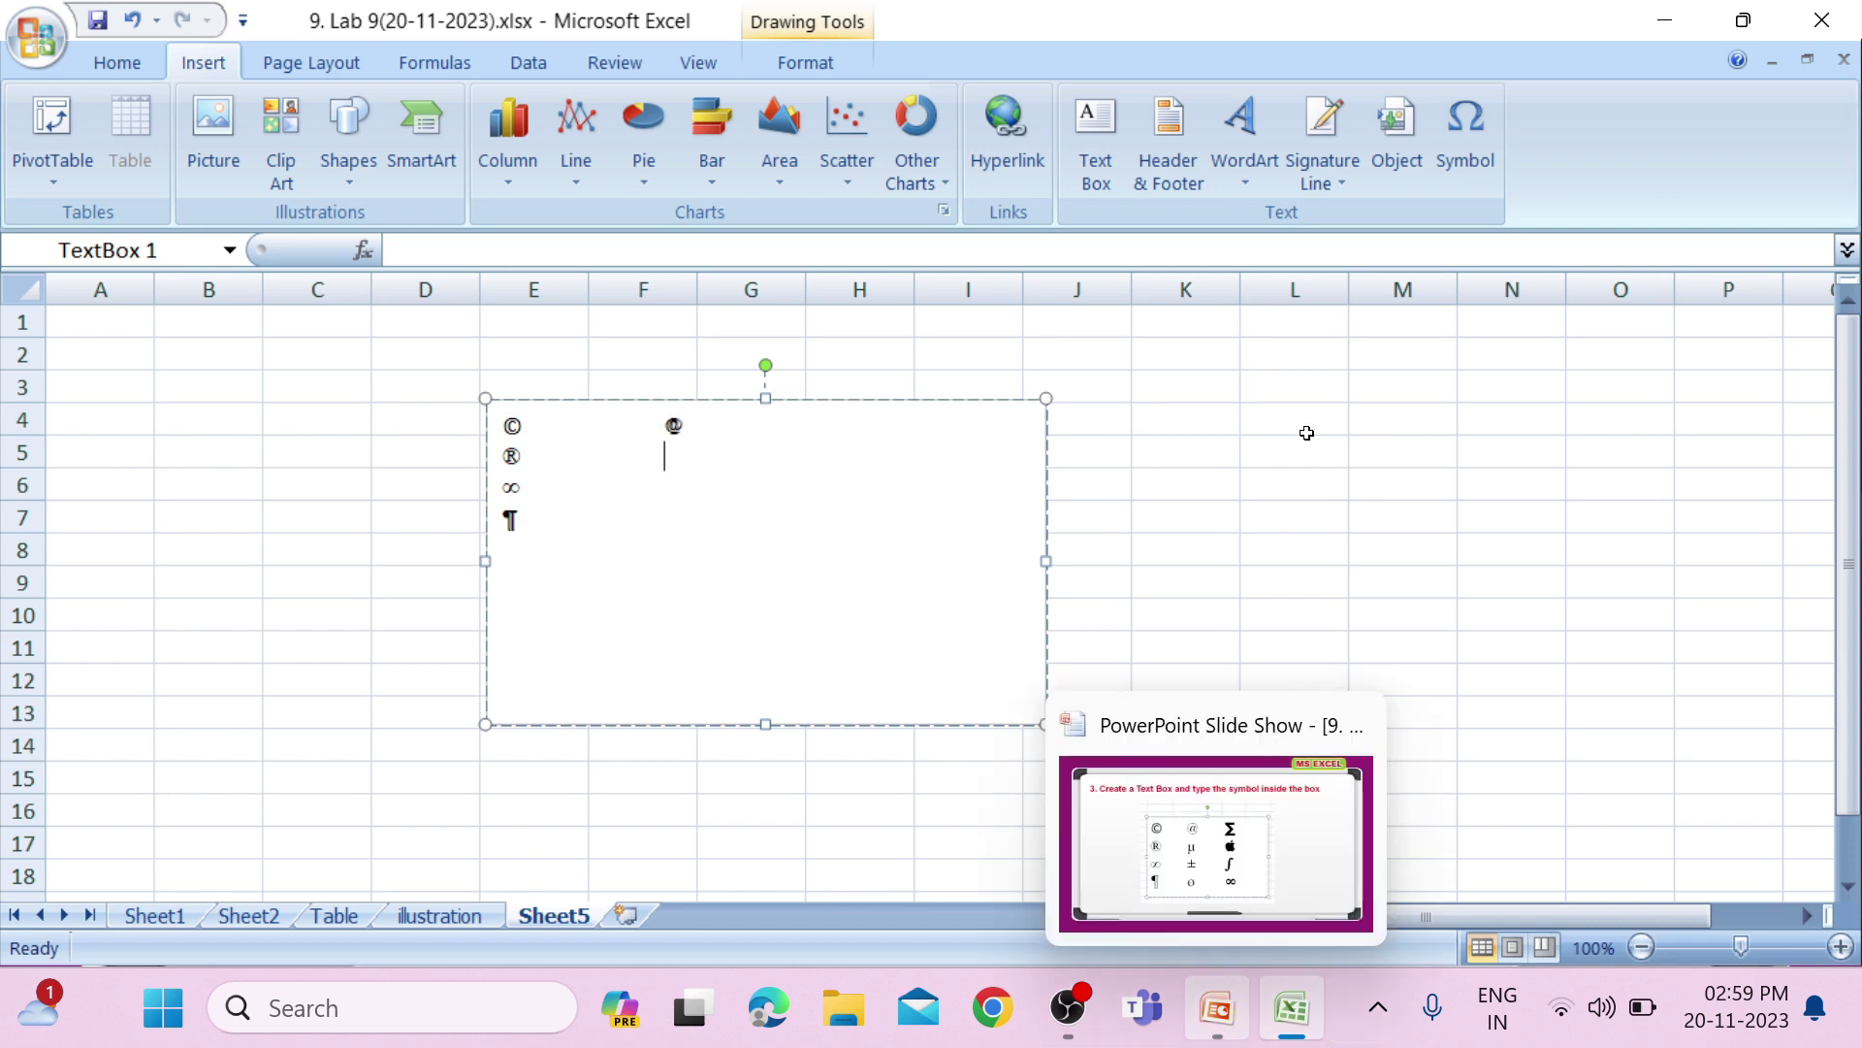
Step: Insert the micro sign µ from the Arial font below the @ in the second column
{"action": "left_click", "coordinate": [1466, 145]}
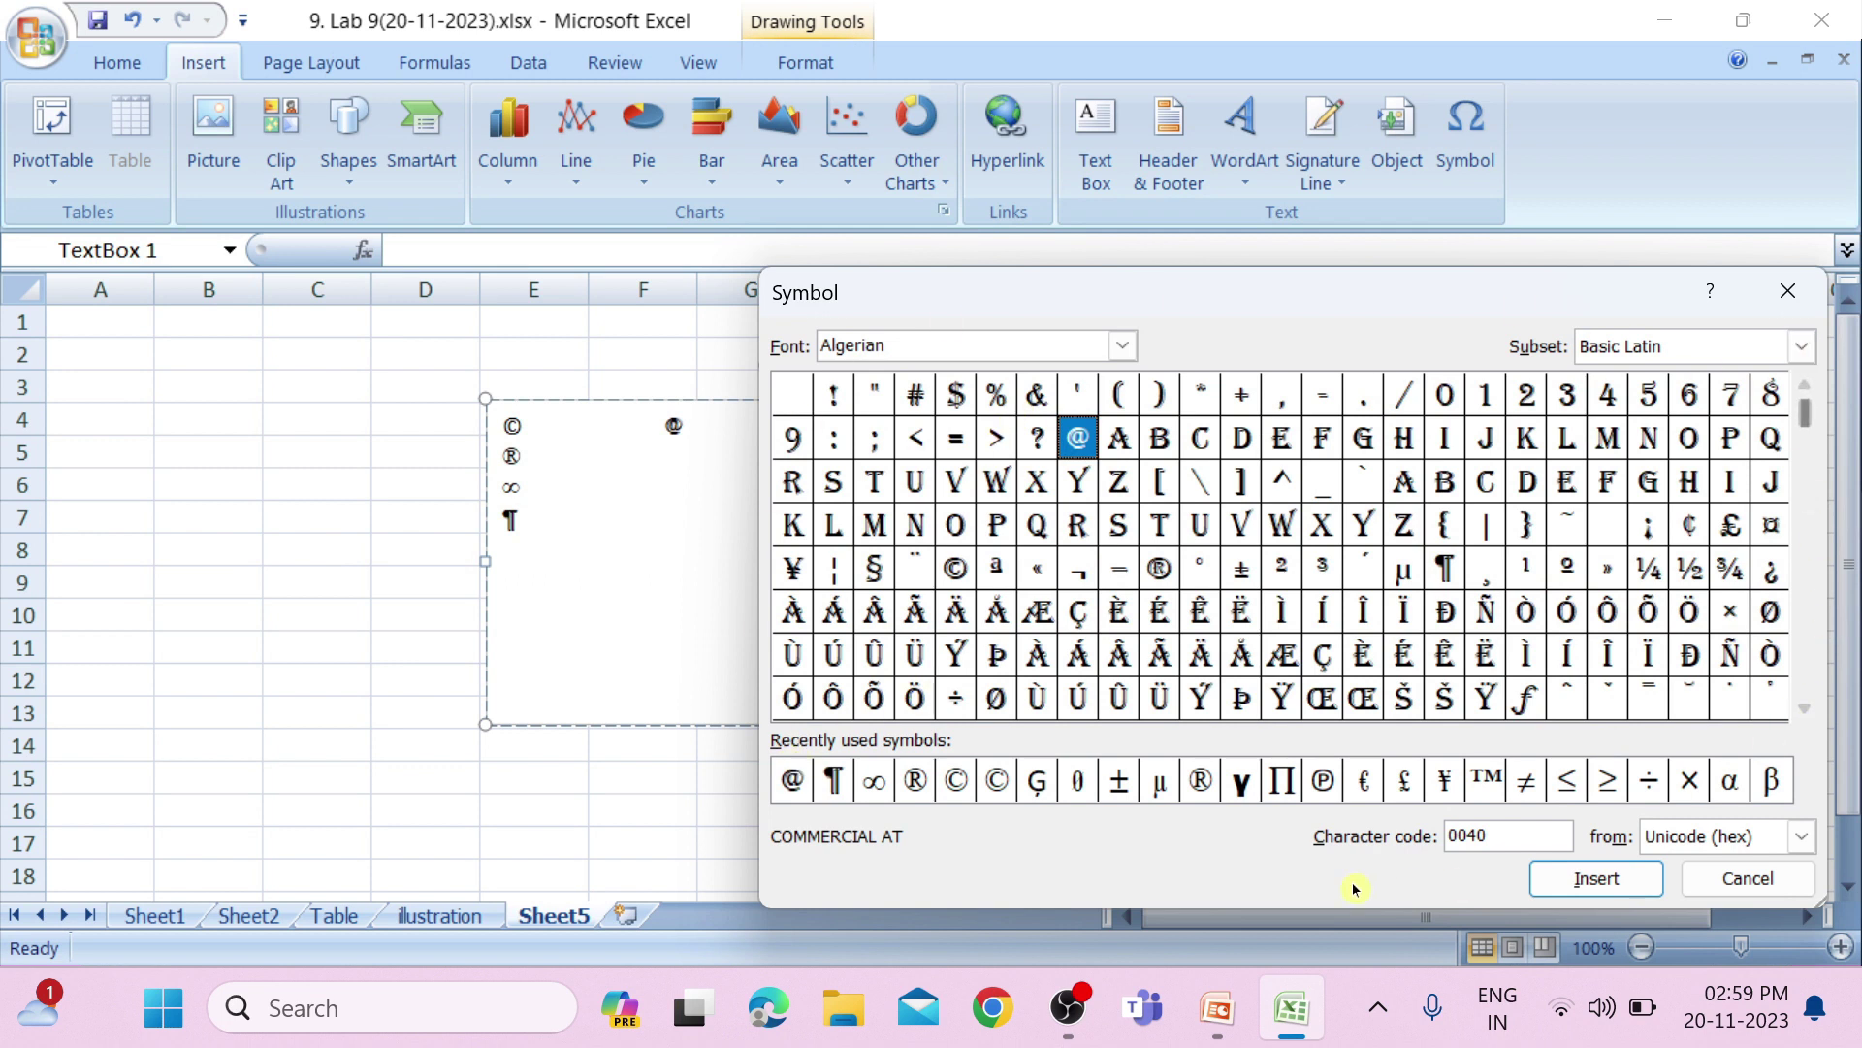
{"action": "left_click", "coordinate": [1118, 345]}
{"action": "left_click", "coordinate": [928, 455]}
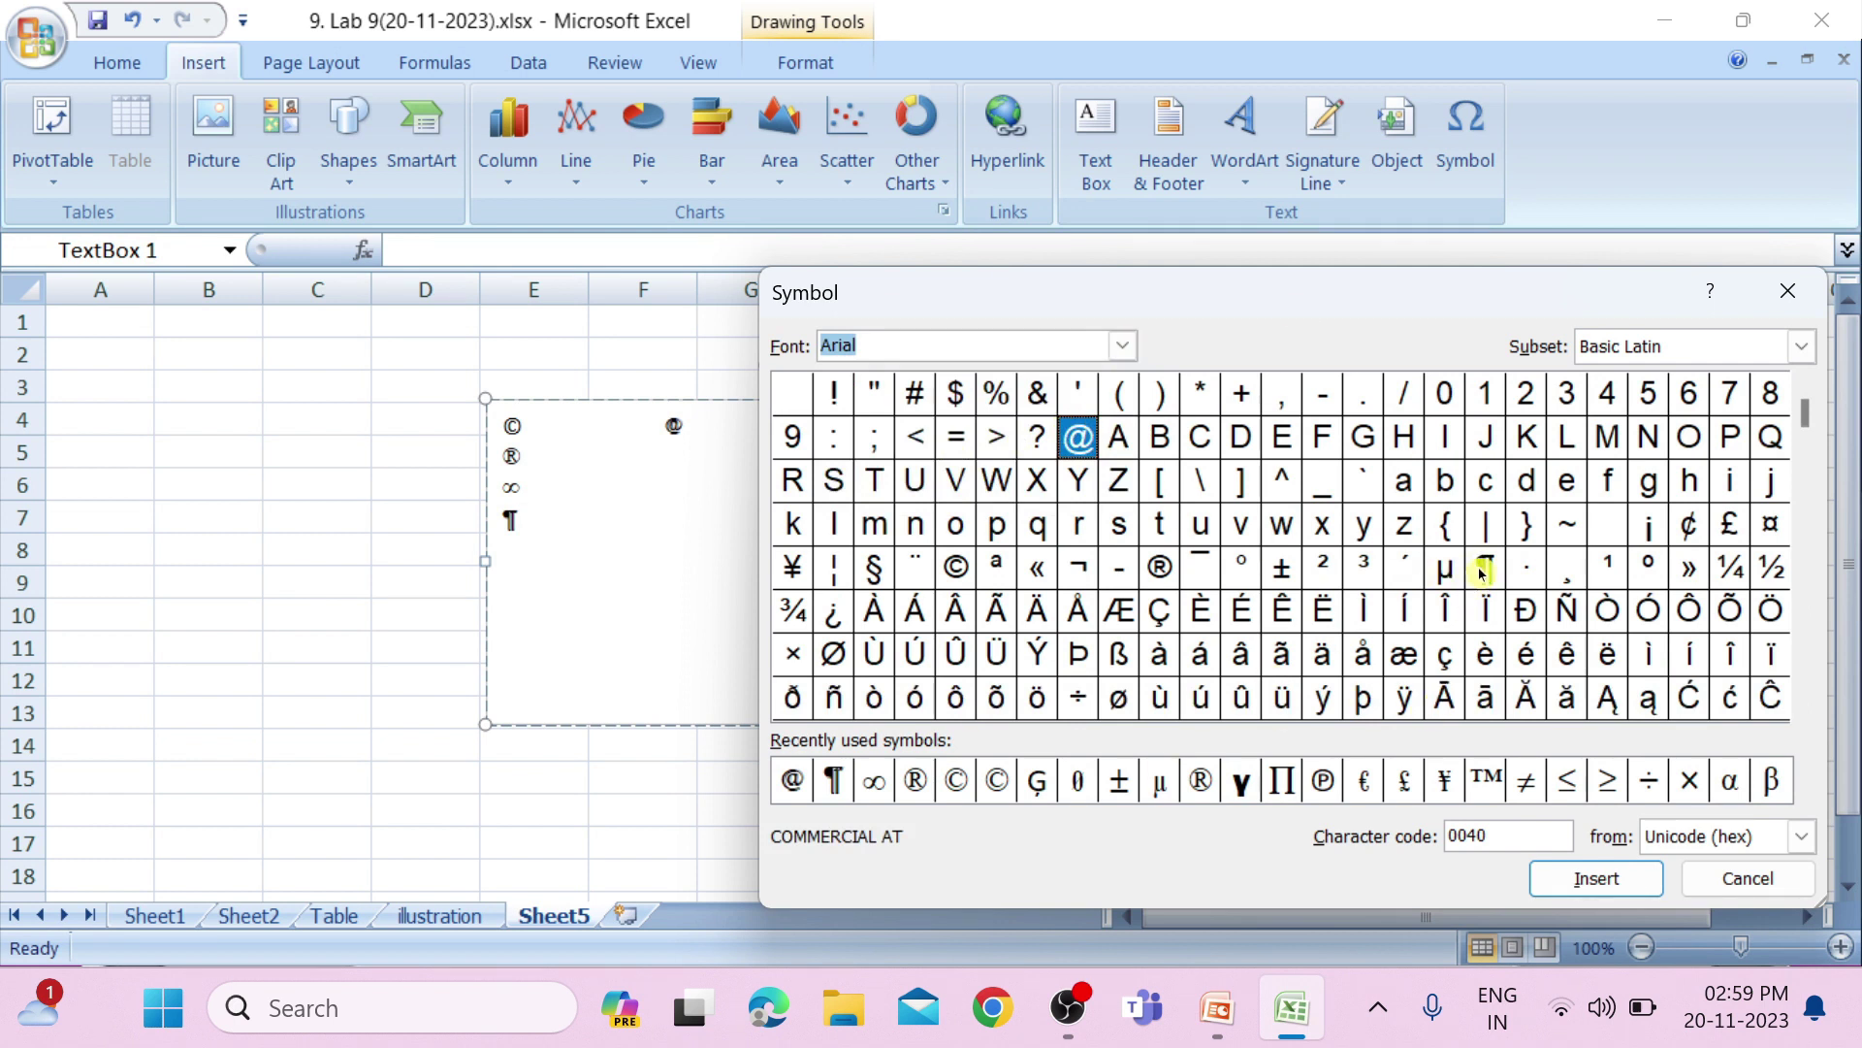
{"action": "left_click", "coordinate": [1445, 570]}
{"action": "left_click", "coordinate": [1601, 883]}
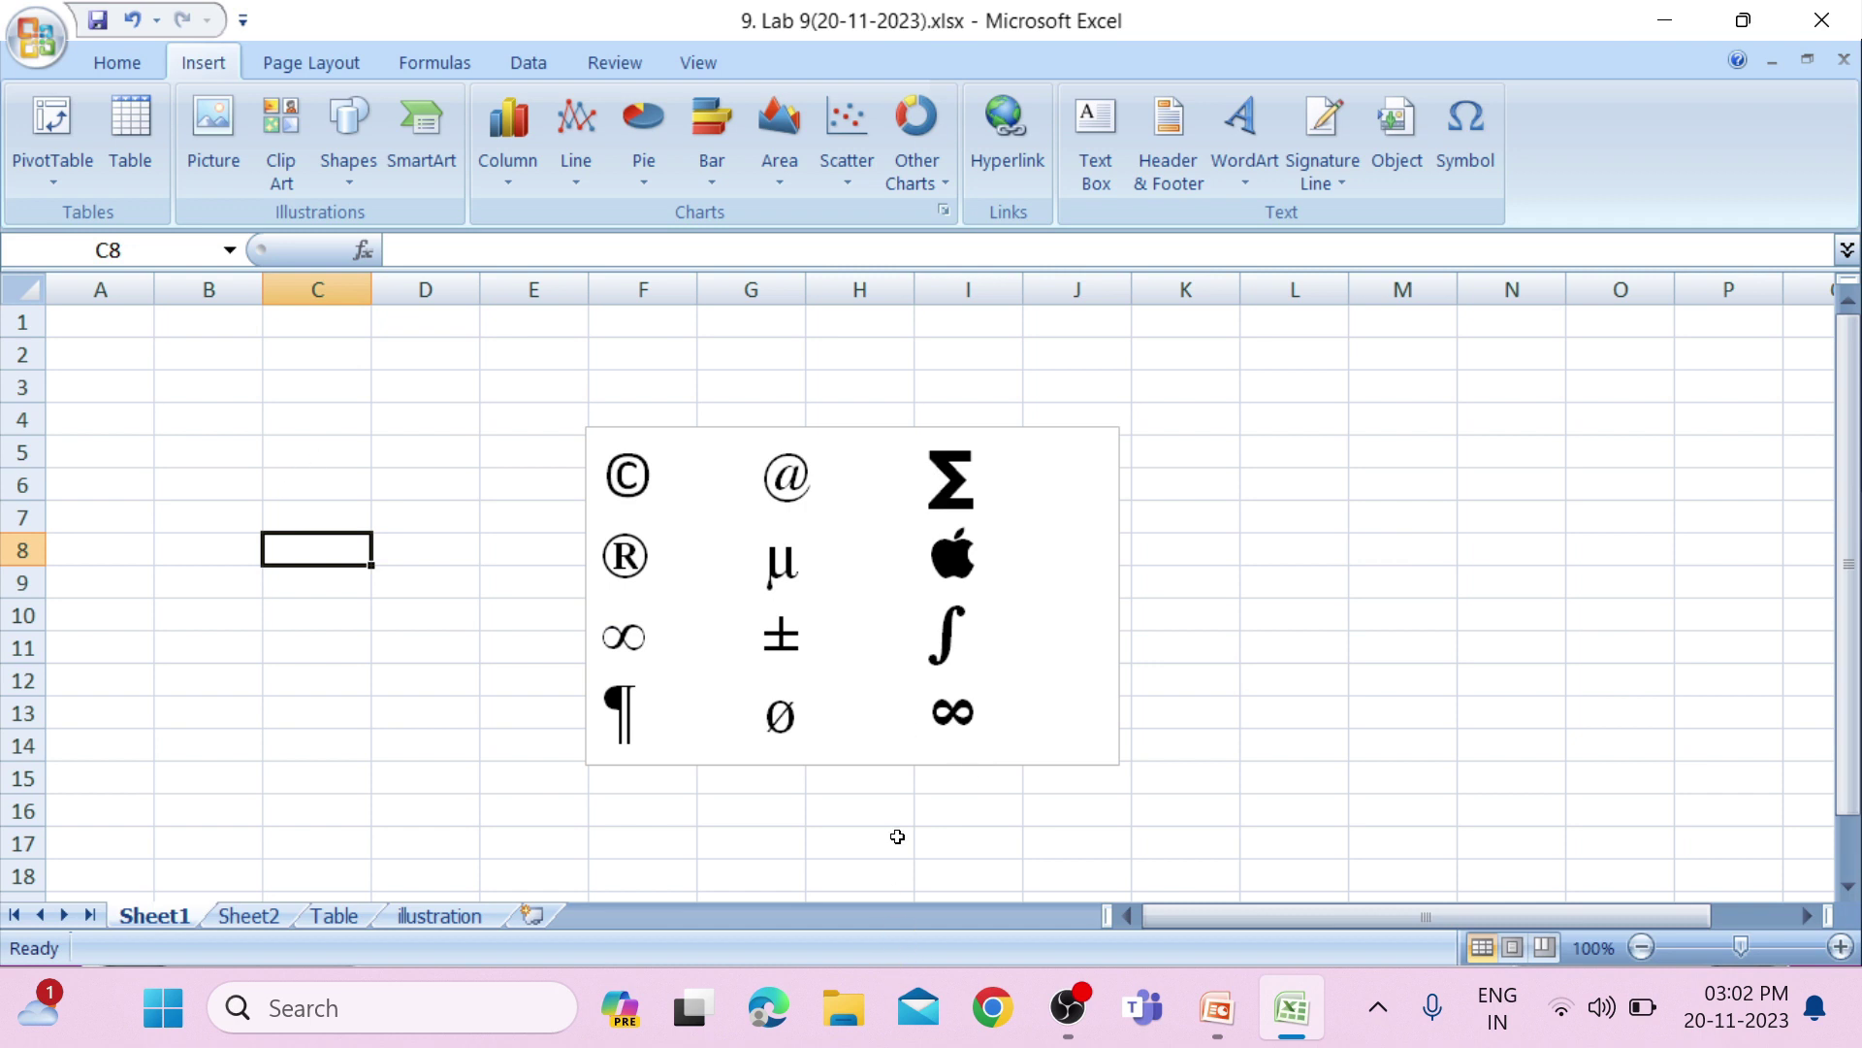
Step: Check the header and footer sample on the PowerPoint slide and return to the Excel workbook
{"action": "key", "text": "alt+Tab"}
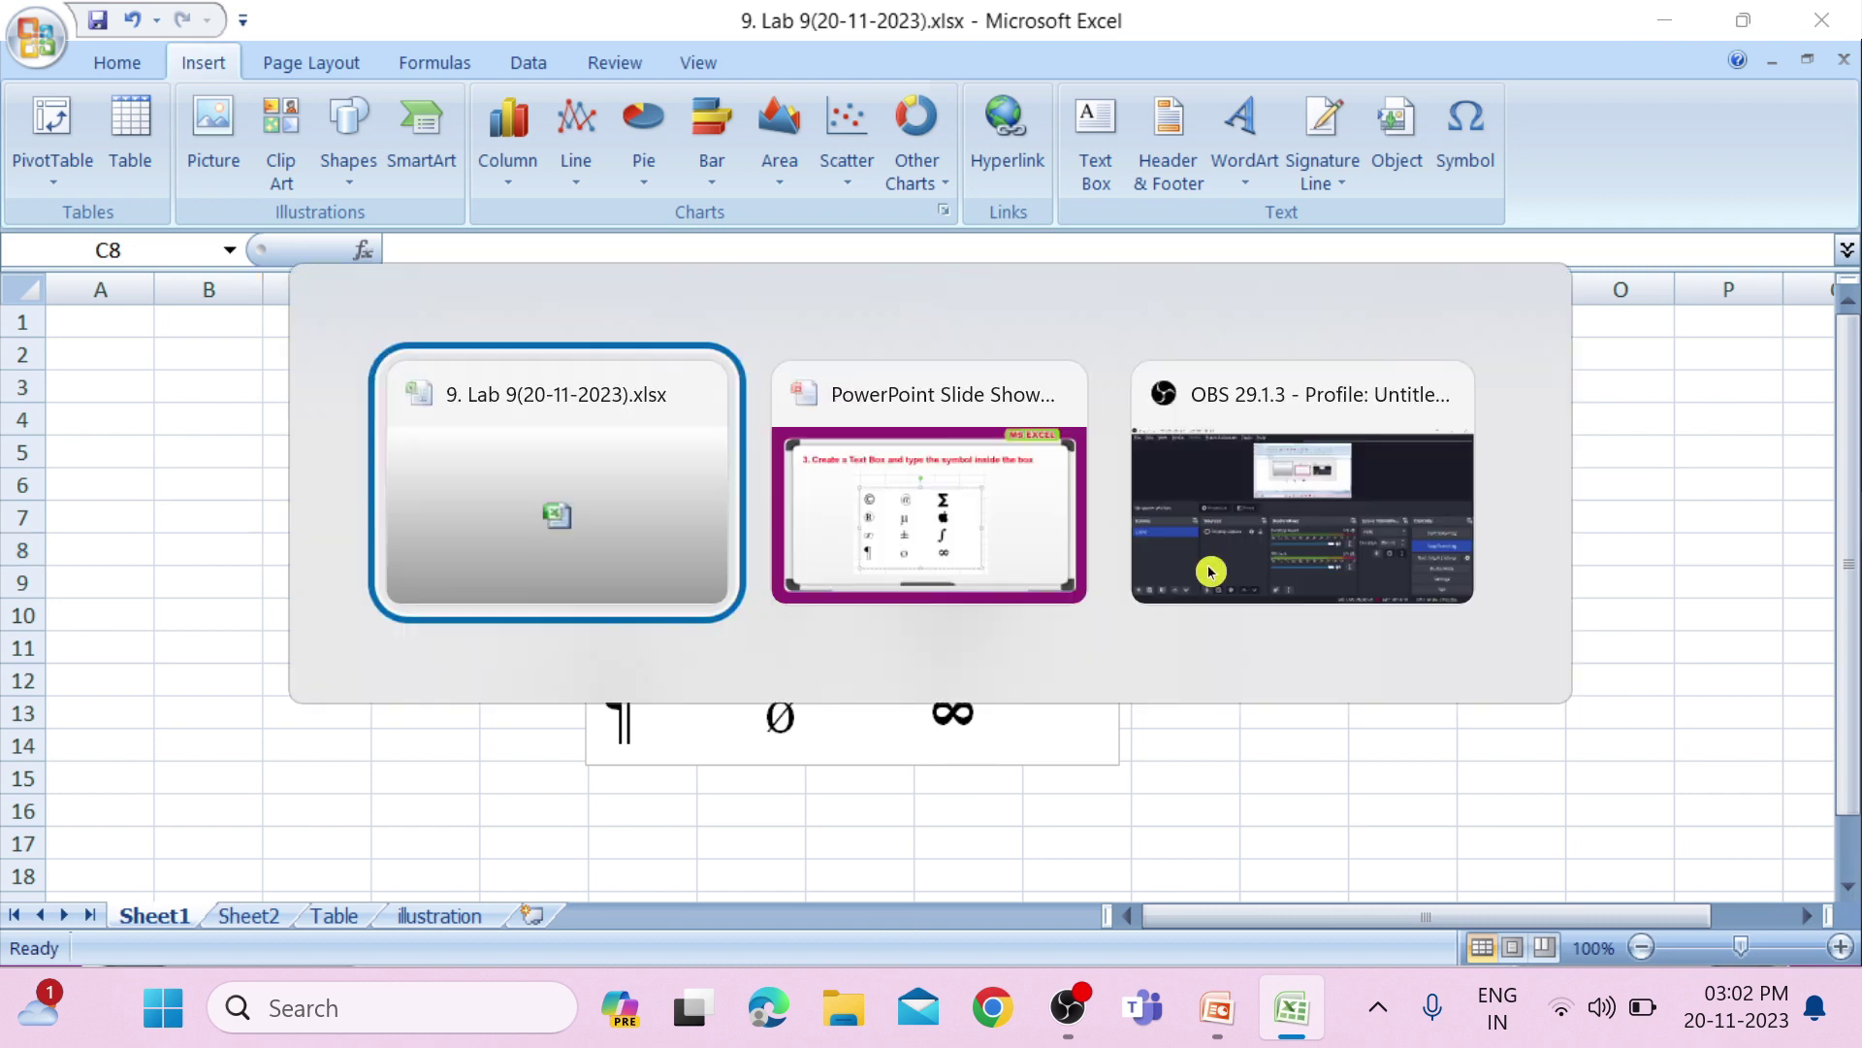
{"action": "left_click", "coordinate": [1210, 571]}
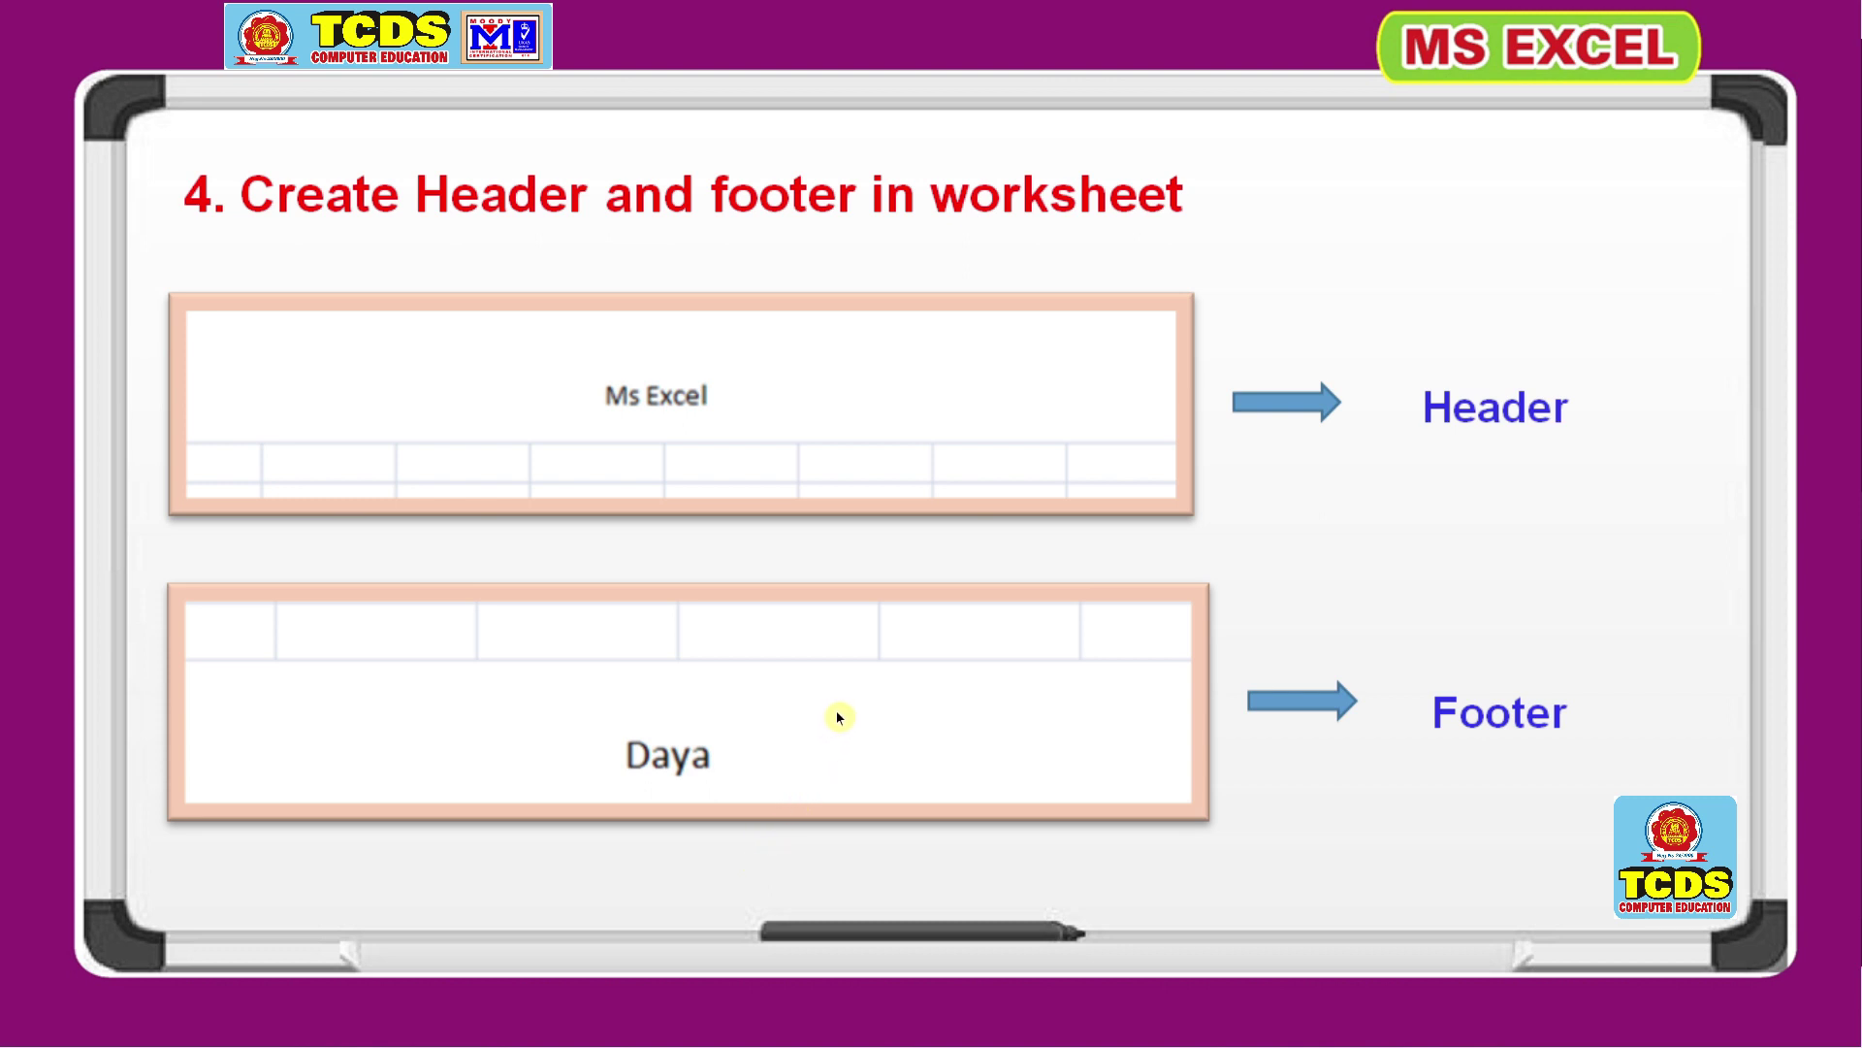
{"action": "key", "text": "alt+Tab"}
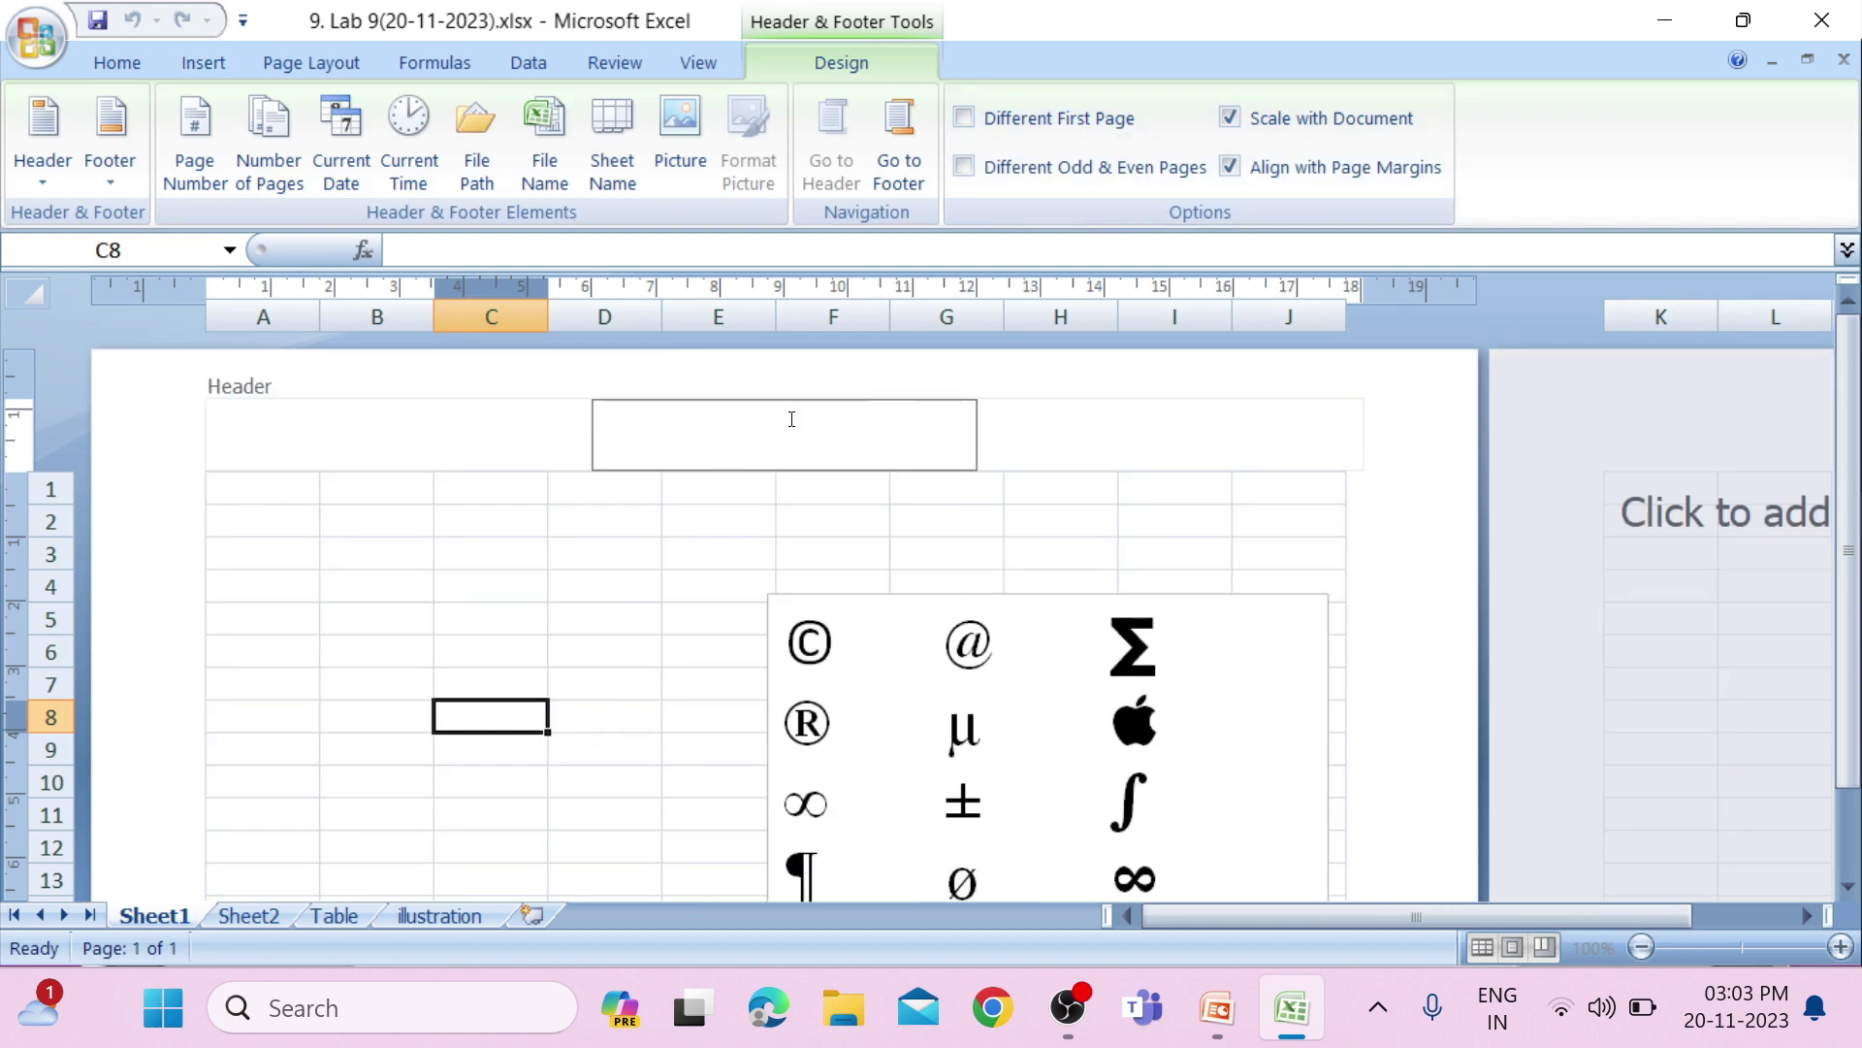
Step: Enter "Ms Excel" as the centre header of Sheet1
{"action": "type", "text": "Ms Excel"}
{"action": "left_click", "coordinate": [1839, 890]}
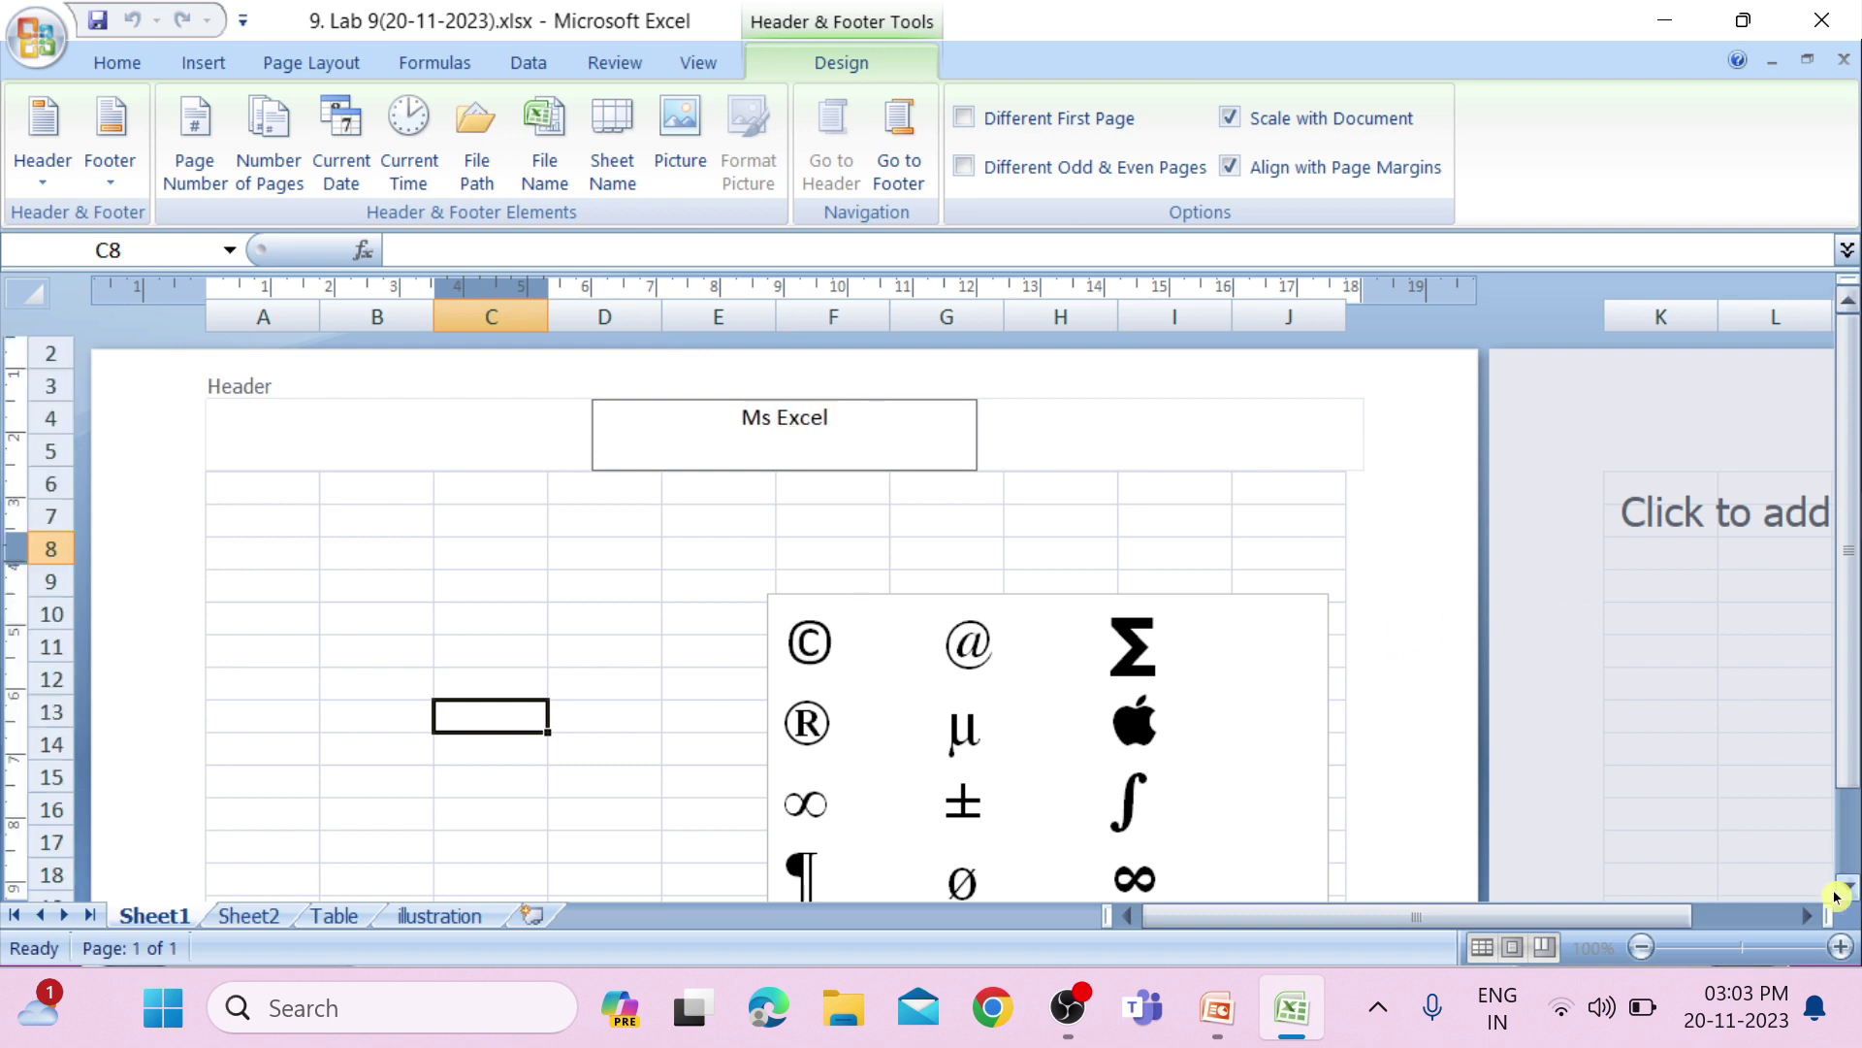
{"action": "left_click", "coordinate": [1835, 895]}
Step: Enter the name from the sample slide as the centre footer of Sheet1 and leave the footer
{"action": "scroll", "coordinate": [1168, 653], "scroll_direction": "down", "scroll_amount": 2}
{"action": "scroll", "coordinate": [1028, 644], "scroll_direction": "down", "scroll_amount": 3}
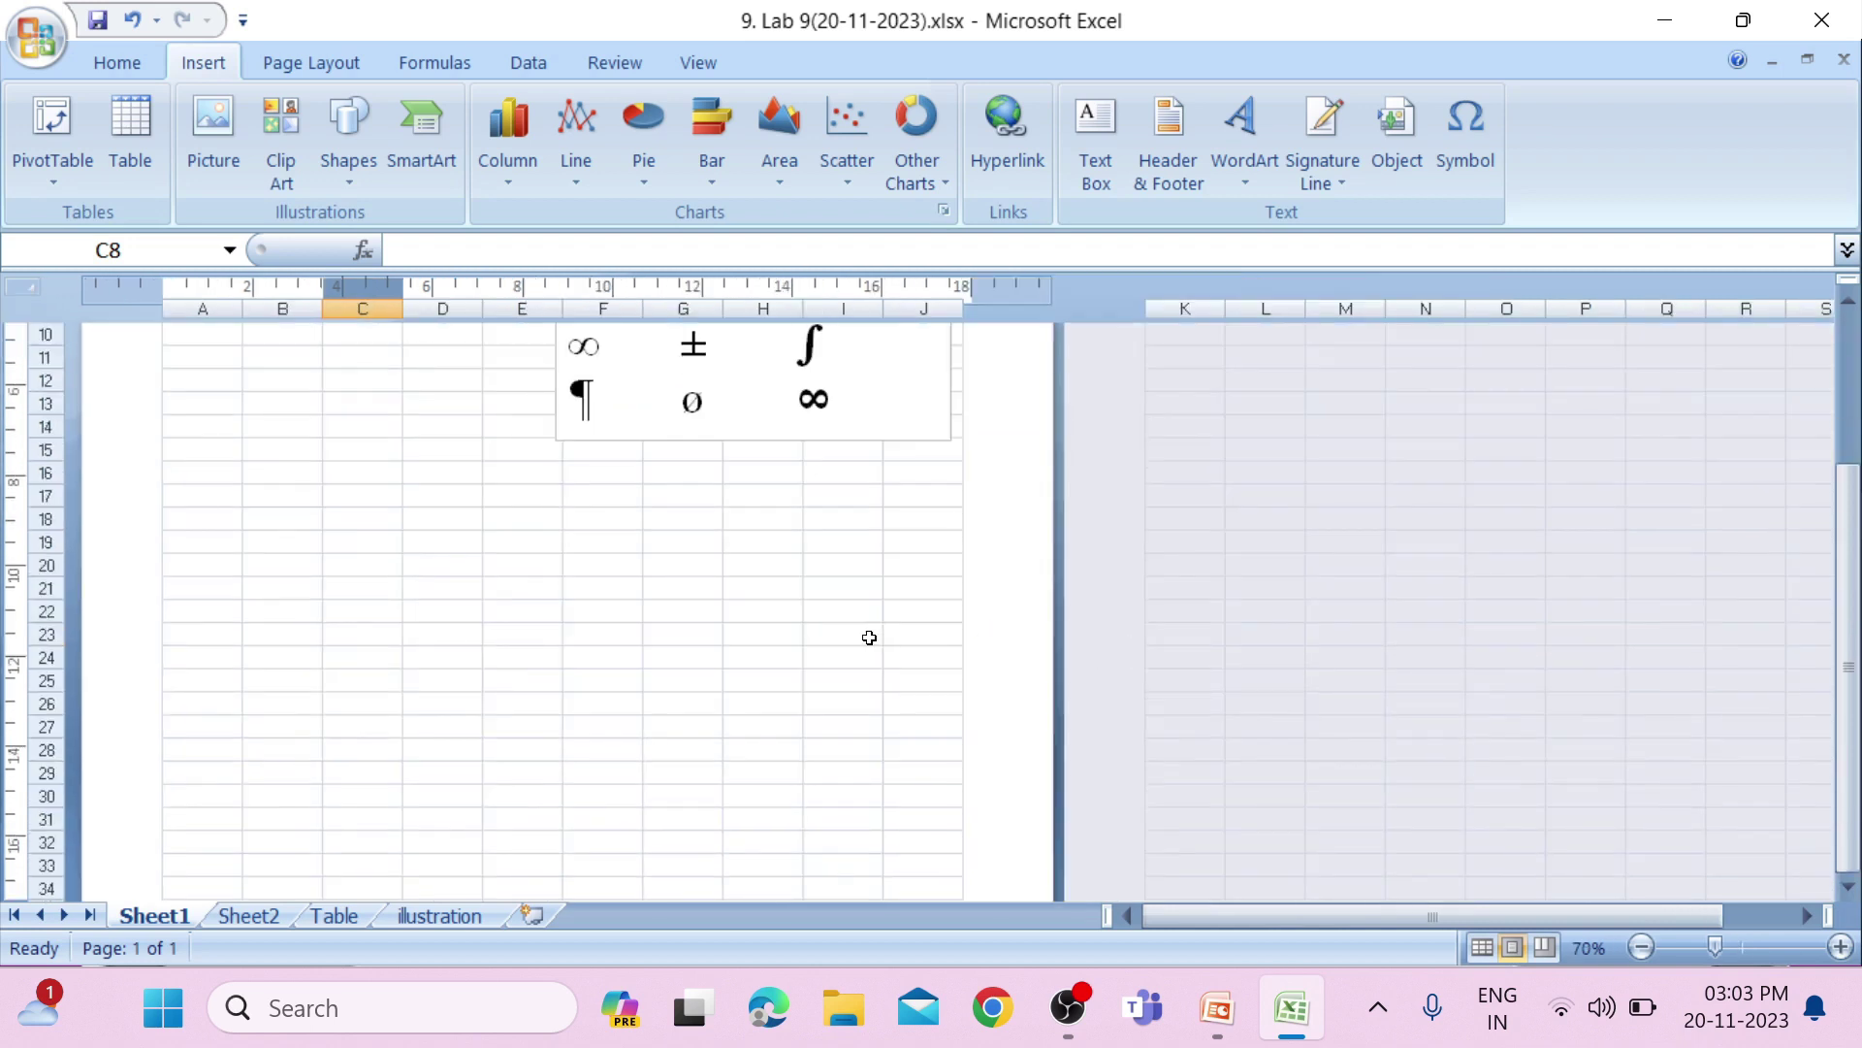
{"action": "scroll", "coordinate": [869, 637], "scroll_direction": "down", "scroll_amount": 3}
{"action": "scroll", "coordinate": [605, 658], "scroll_direction": "down", "scroll_amount": 1}
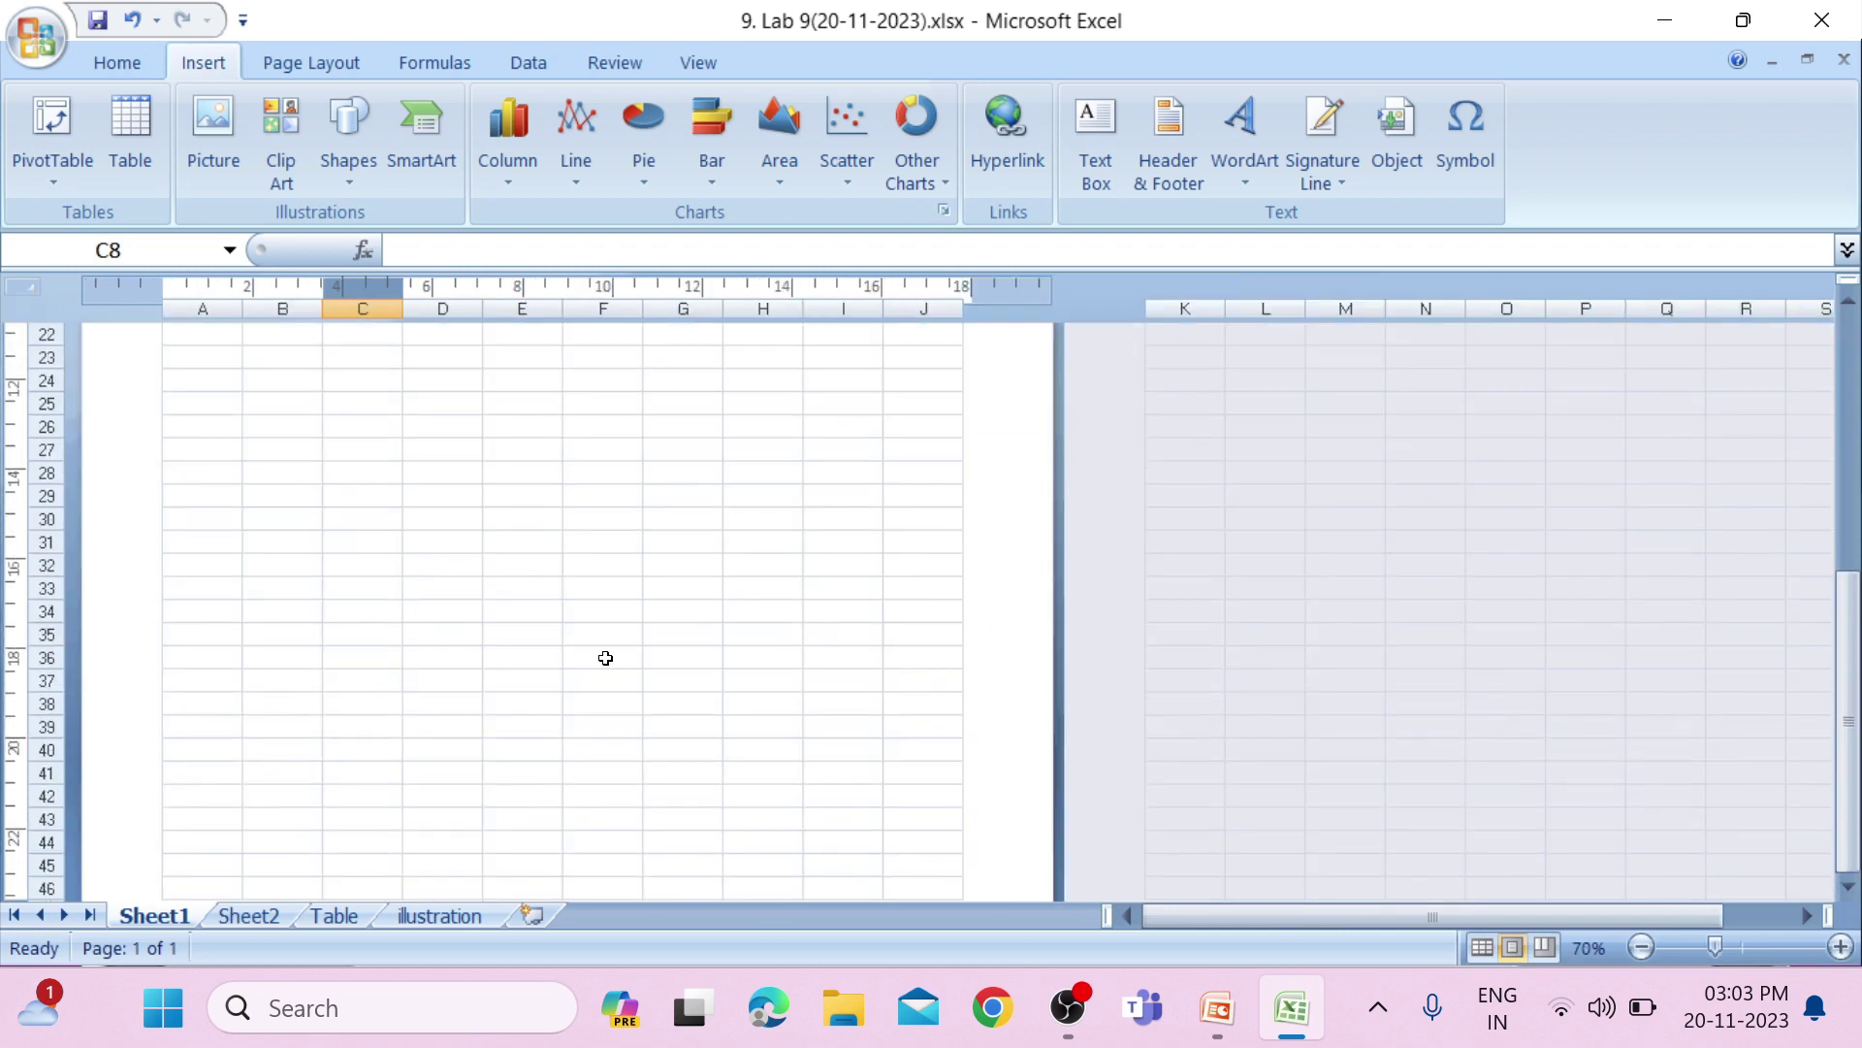
{"action": "scroll", "coordinate": [606, 658], "scroll_direction": "up", "scroll_amount": 5}
{"action": "key", "text": "Down"}
{"action": "key", "text": "Down"}
{"action": "key", "text": "Down"}
{"action": "scroll", "coordinate": [606, 670], "scroll_direction": "down", "scroll_amount": 1}
{"action": "scroll", "coordinate": [605, 701], "scroll_direction": "down", "scroll_amount": 3}
{"action": "key", "text": "Page_Down"}
{"action": "key", "text": "Page_Down"}
{"action": "key", "text": "Page_Up"}
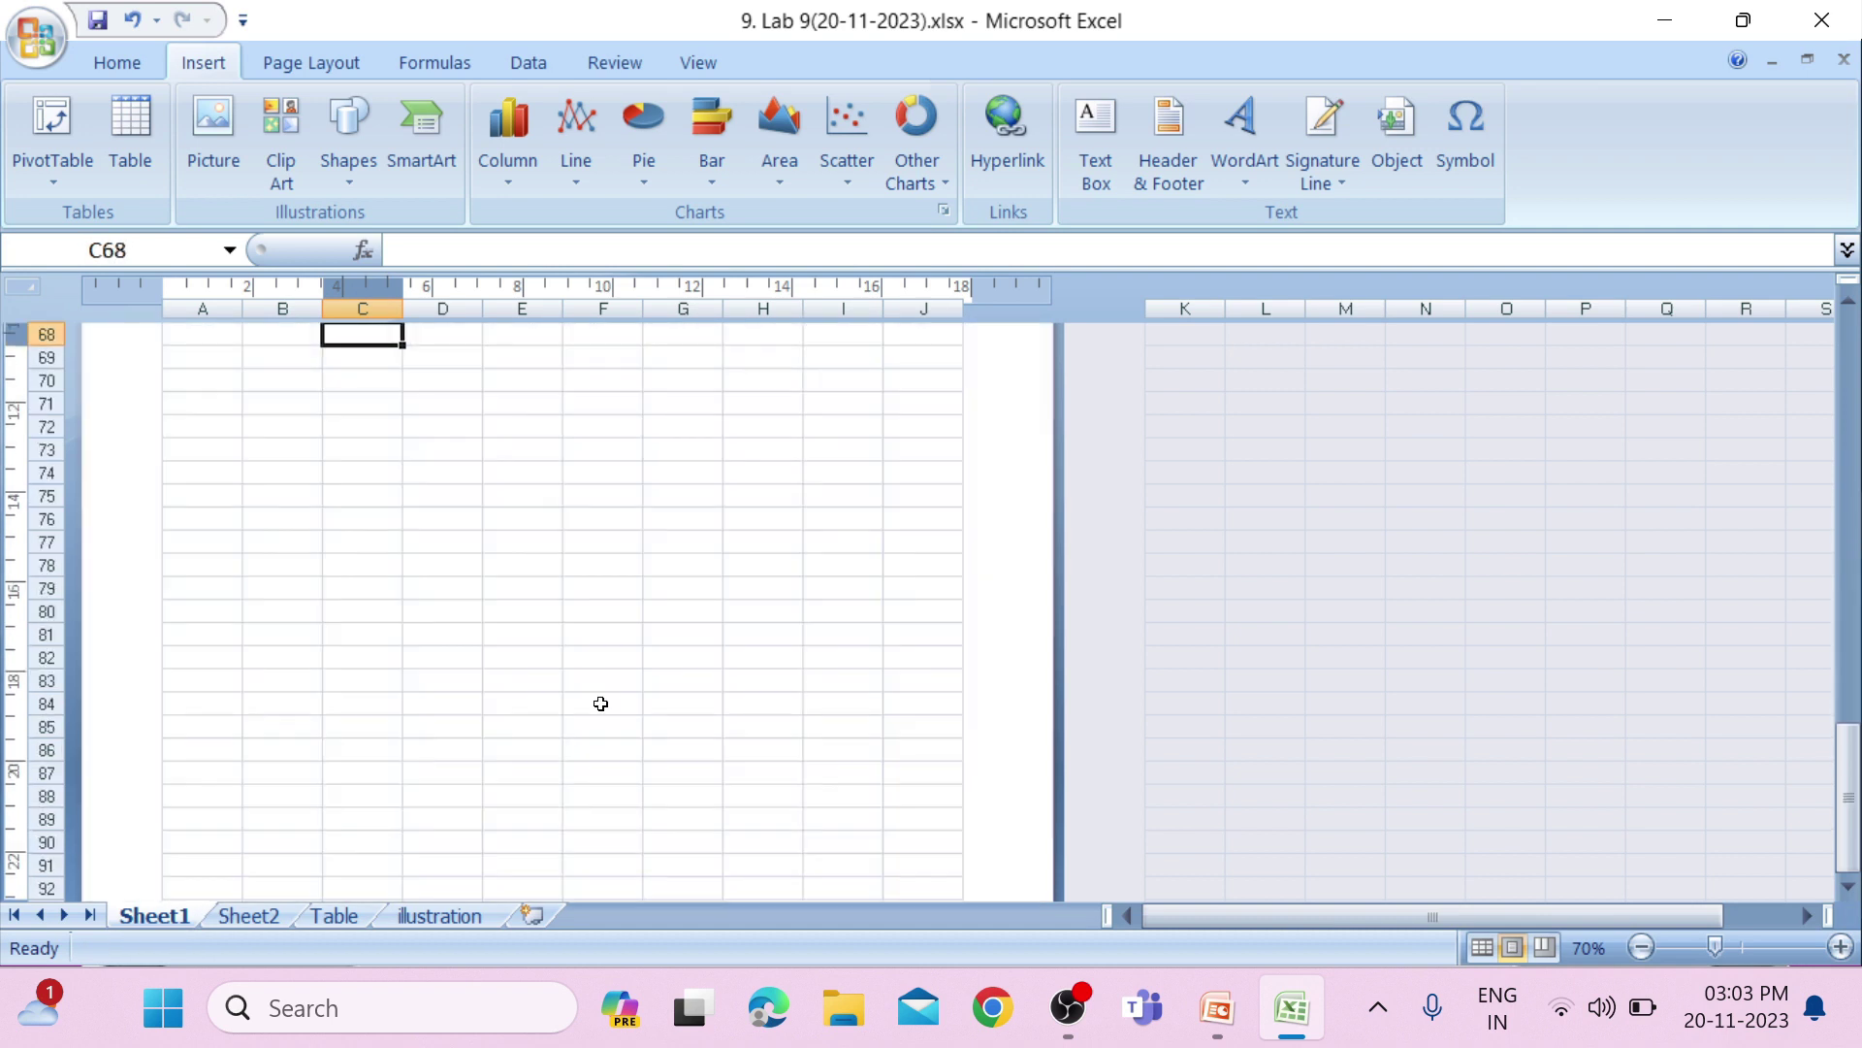
{"action": "key", "text": "Page_Up"}
{"action": "scroll", "coordinate": [601, 704], "scroll_direction": "down", "scroll_amount": 3}
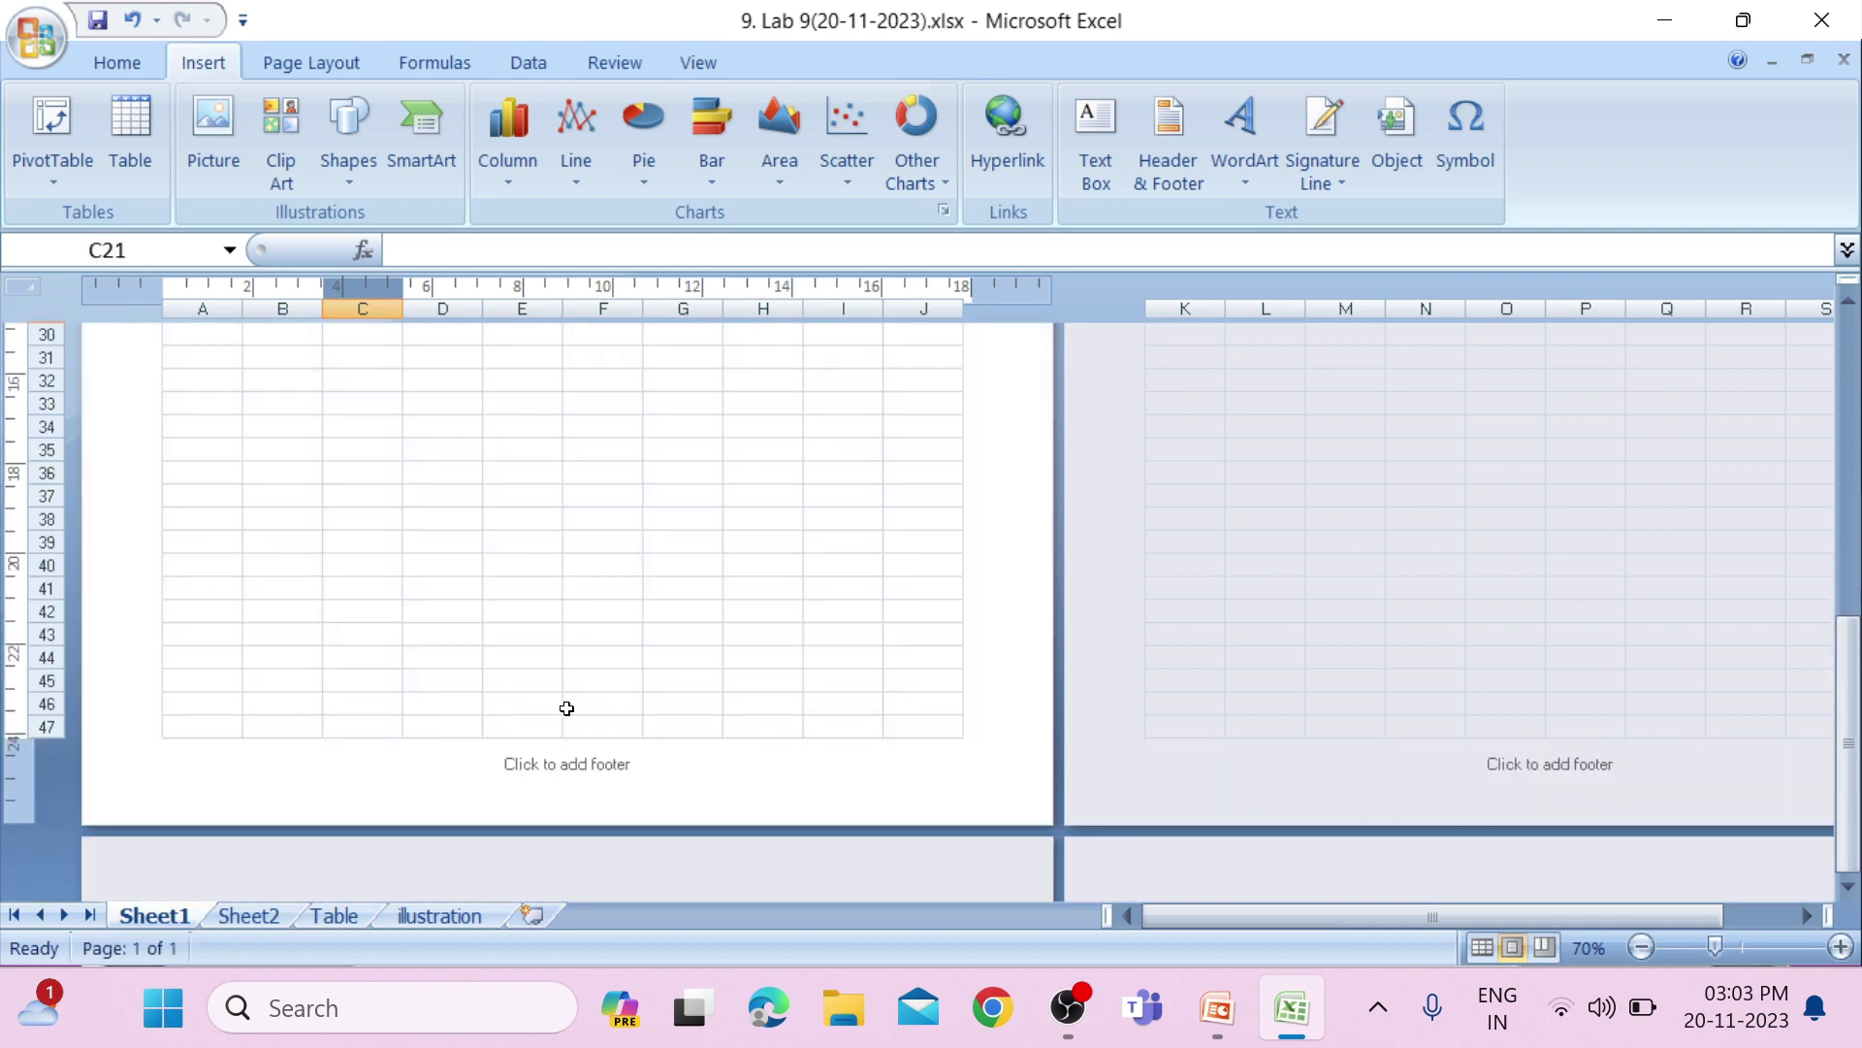
{"action": "left_click", "coordinate": [489, 776]}
{"action": "type", "text": "Daya"}
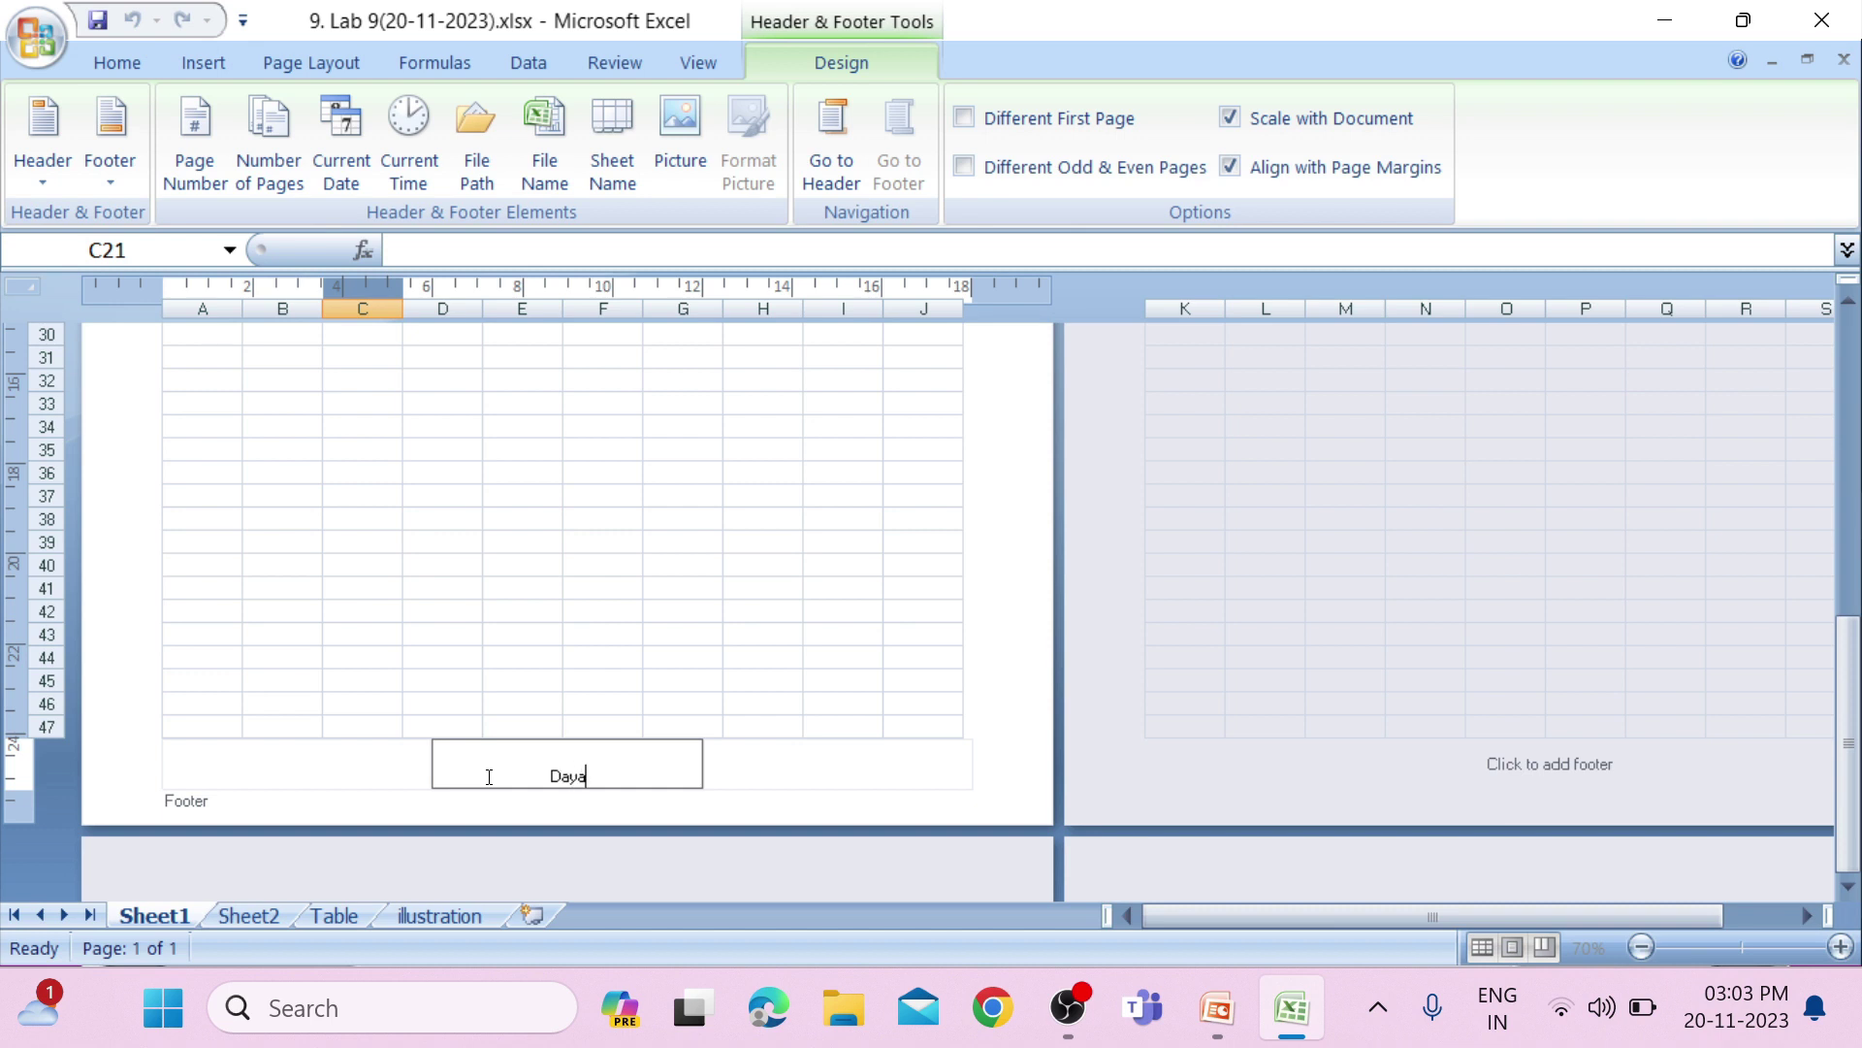
{"action": "left_click", "coordinate": [866, 607]}
{"action": "left_click", "coordinate": [1313, 669]}
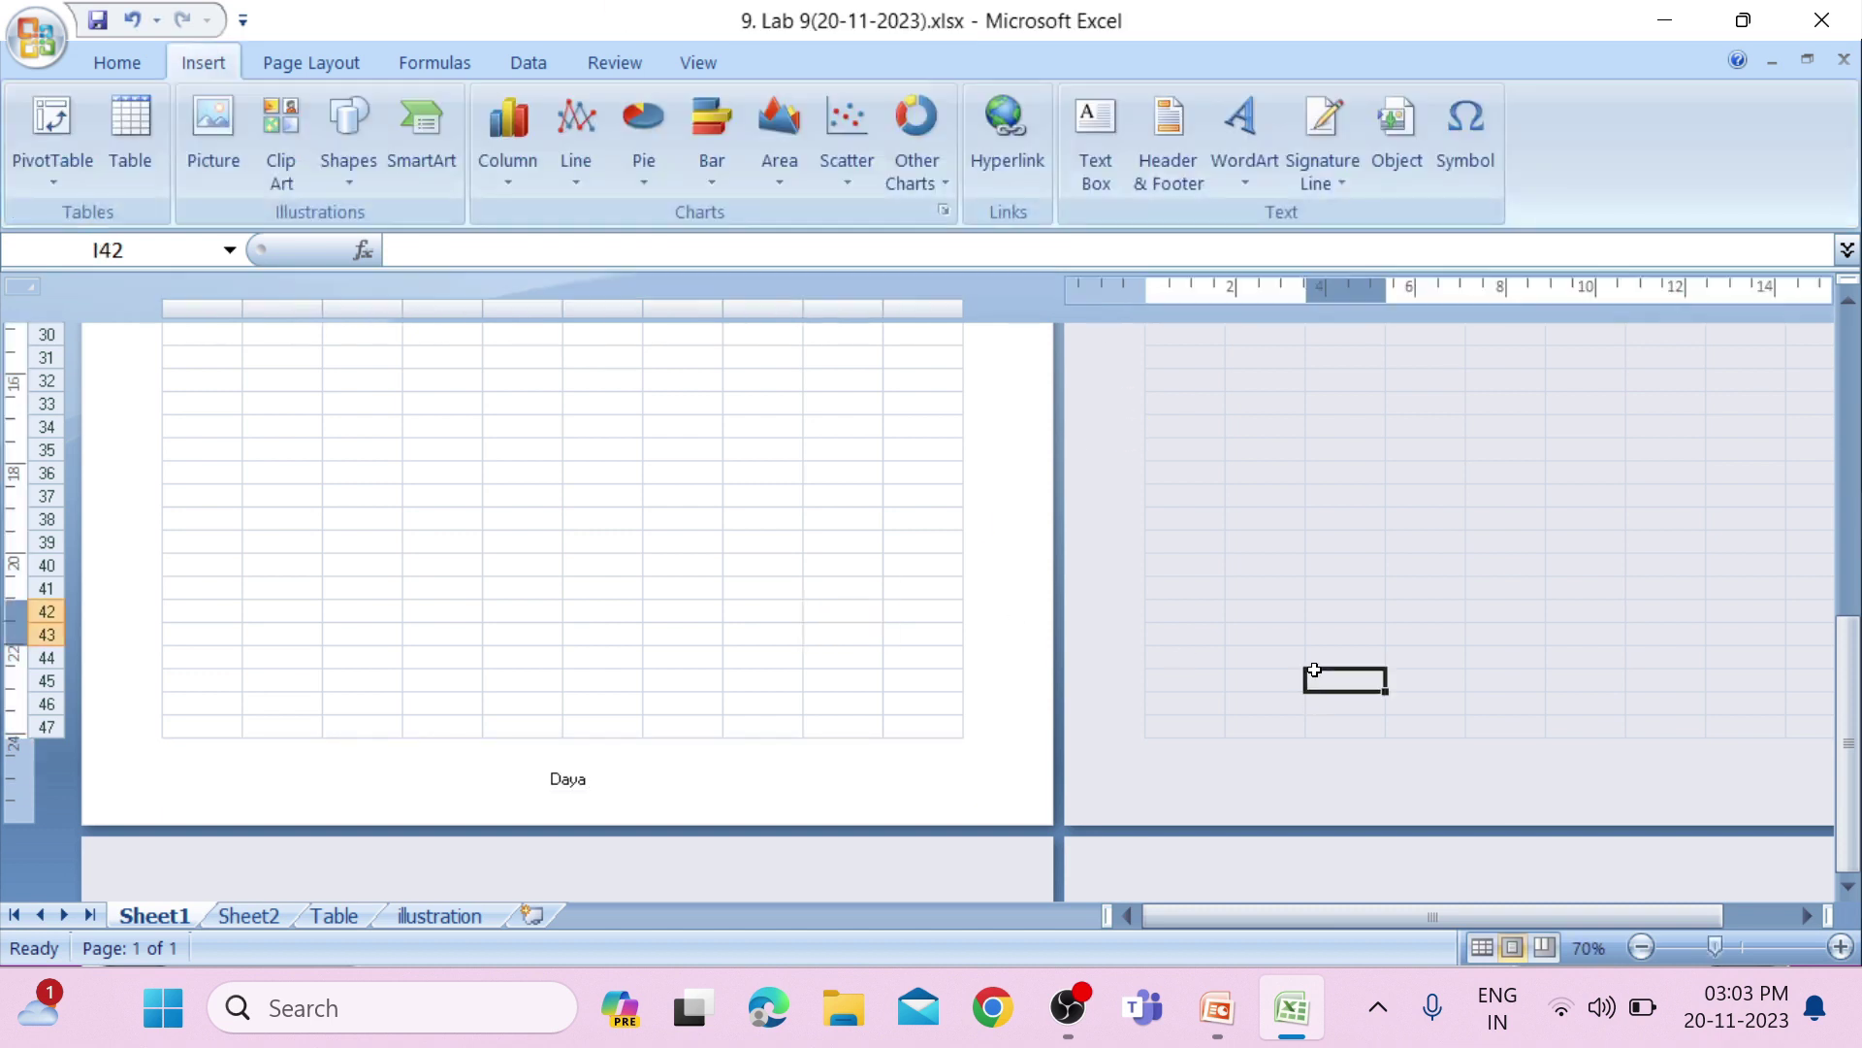
Step: Examine the header and footer on the neighbouring pages of Sheet1 and return to the first page
{"action": "scroll", "coordinate": [1316, 674], "scroll_direction": "up", "scroll_amount": 5}
{"action": "scroll", "coordinate": [1315, 673], "scroll_direction": "down", "scroll_amount": 7}
{"action": "left_click", "coordinate": [1311, 734]}
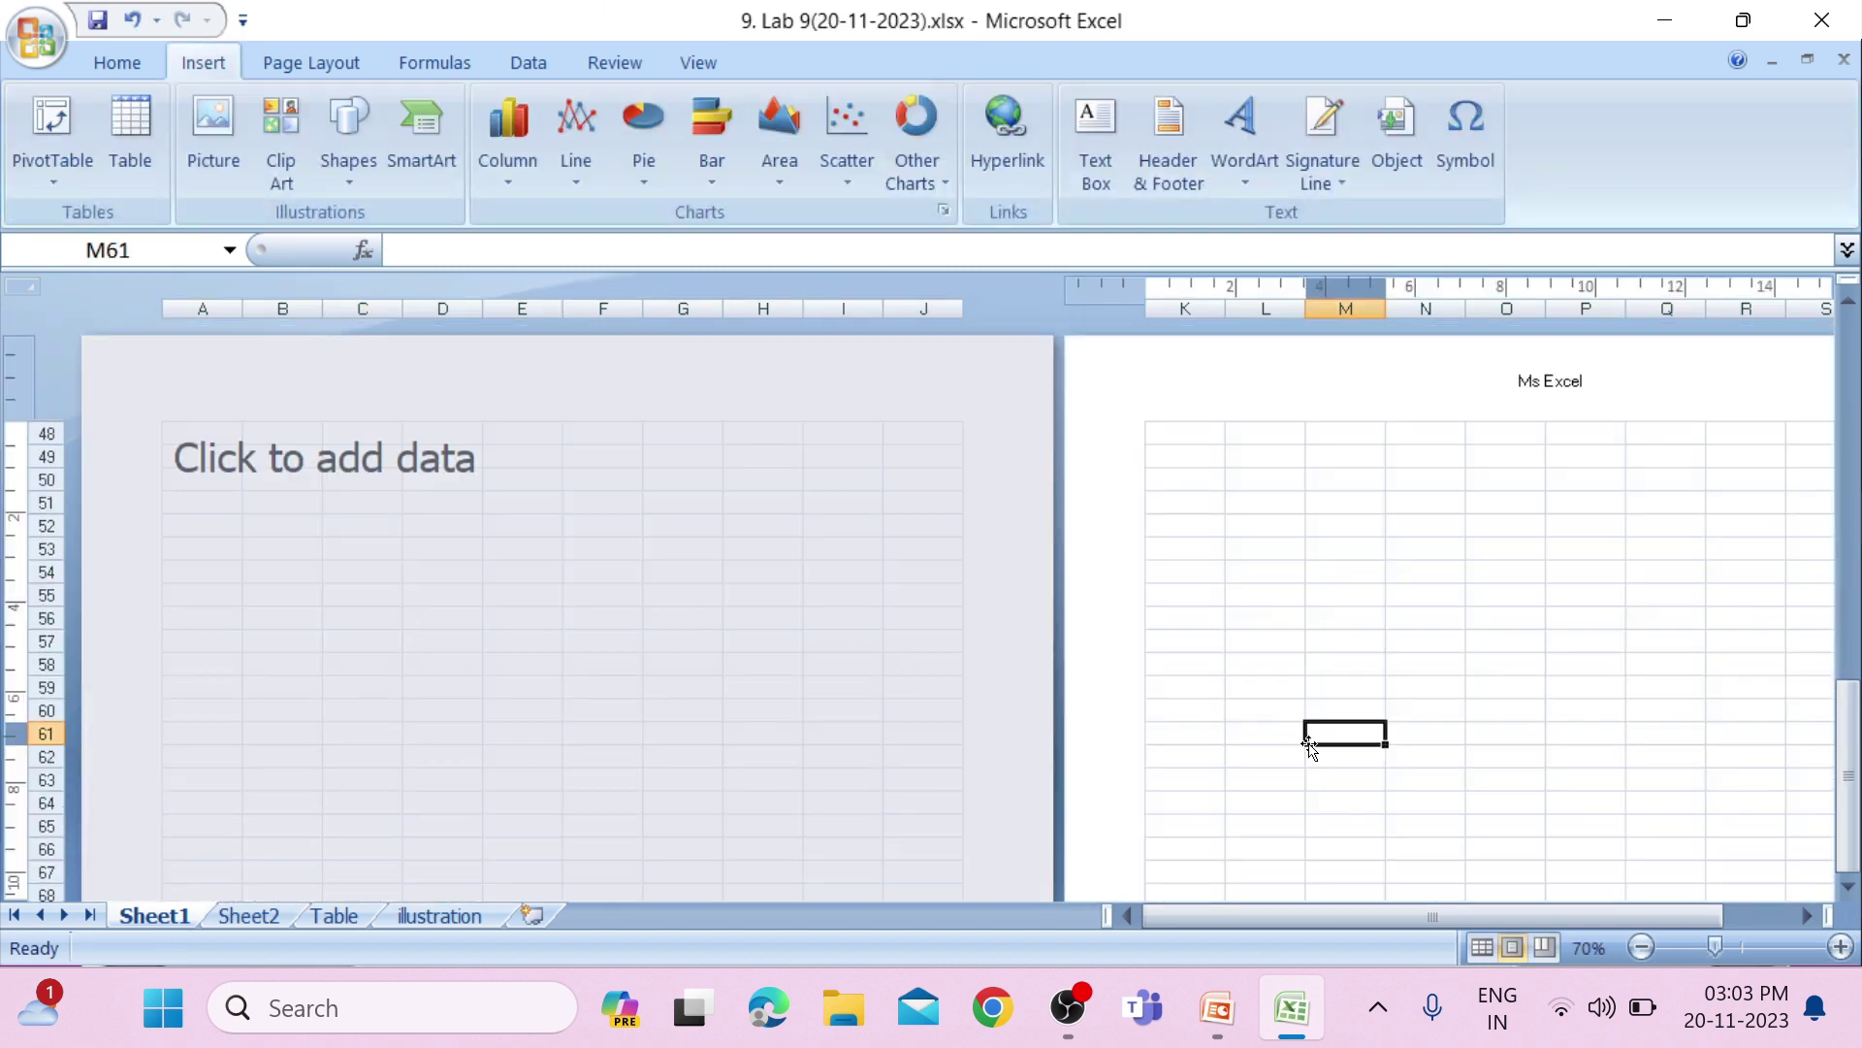
{"action": "left_click", "coordinate": [607, 707]}
{"action": "scroll", "coordinate": [1280, 576], "scroll_direction": "up", "scroll_amount": 5}
{"action": "scroll", "coordinate": [1280, 577], "scroll_direction": "up", "scroll_amount": 10}
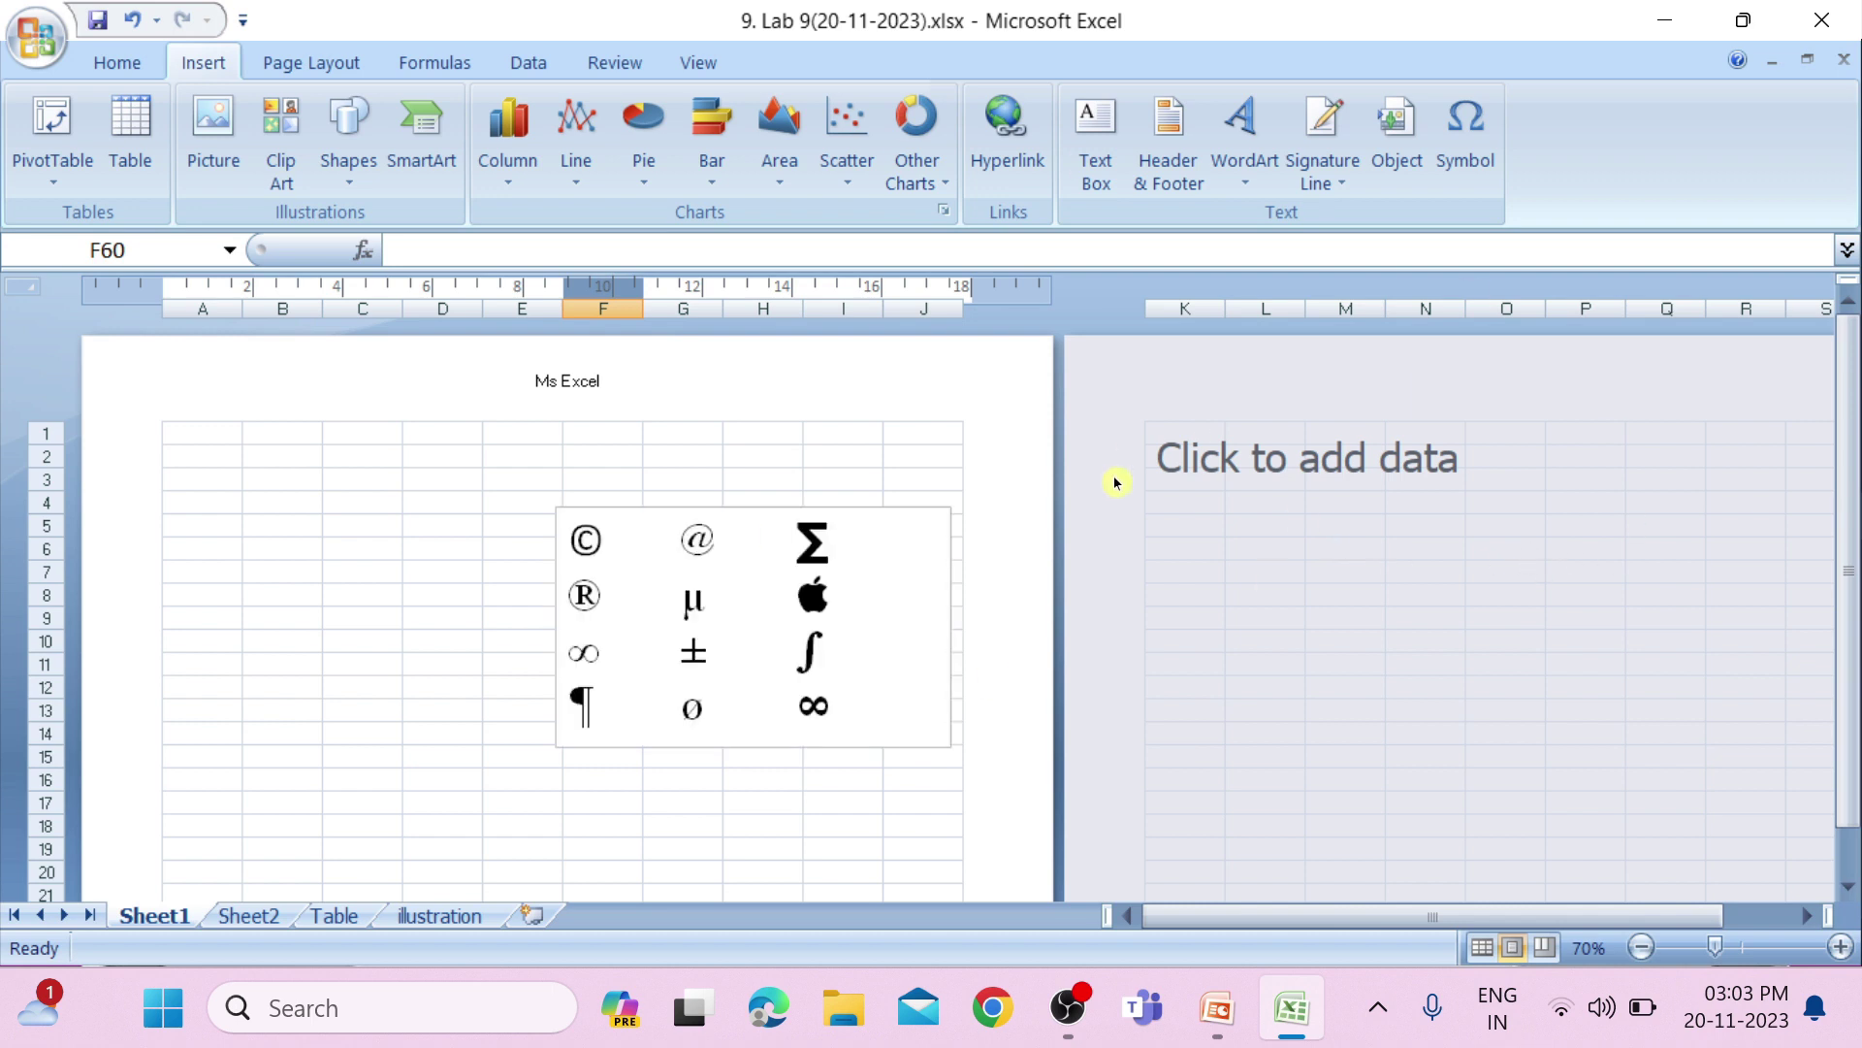
Step: Check the WordArt sample on the next PowerPoint slide and return to the Excel workbook
{"action": "left_click", "coordinate": [1259, 1006]}
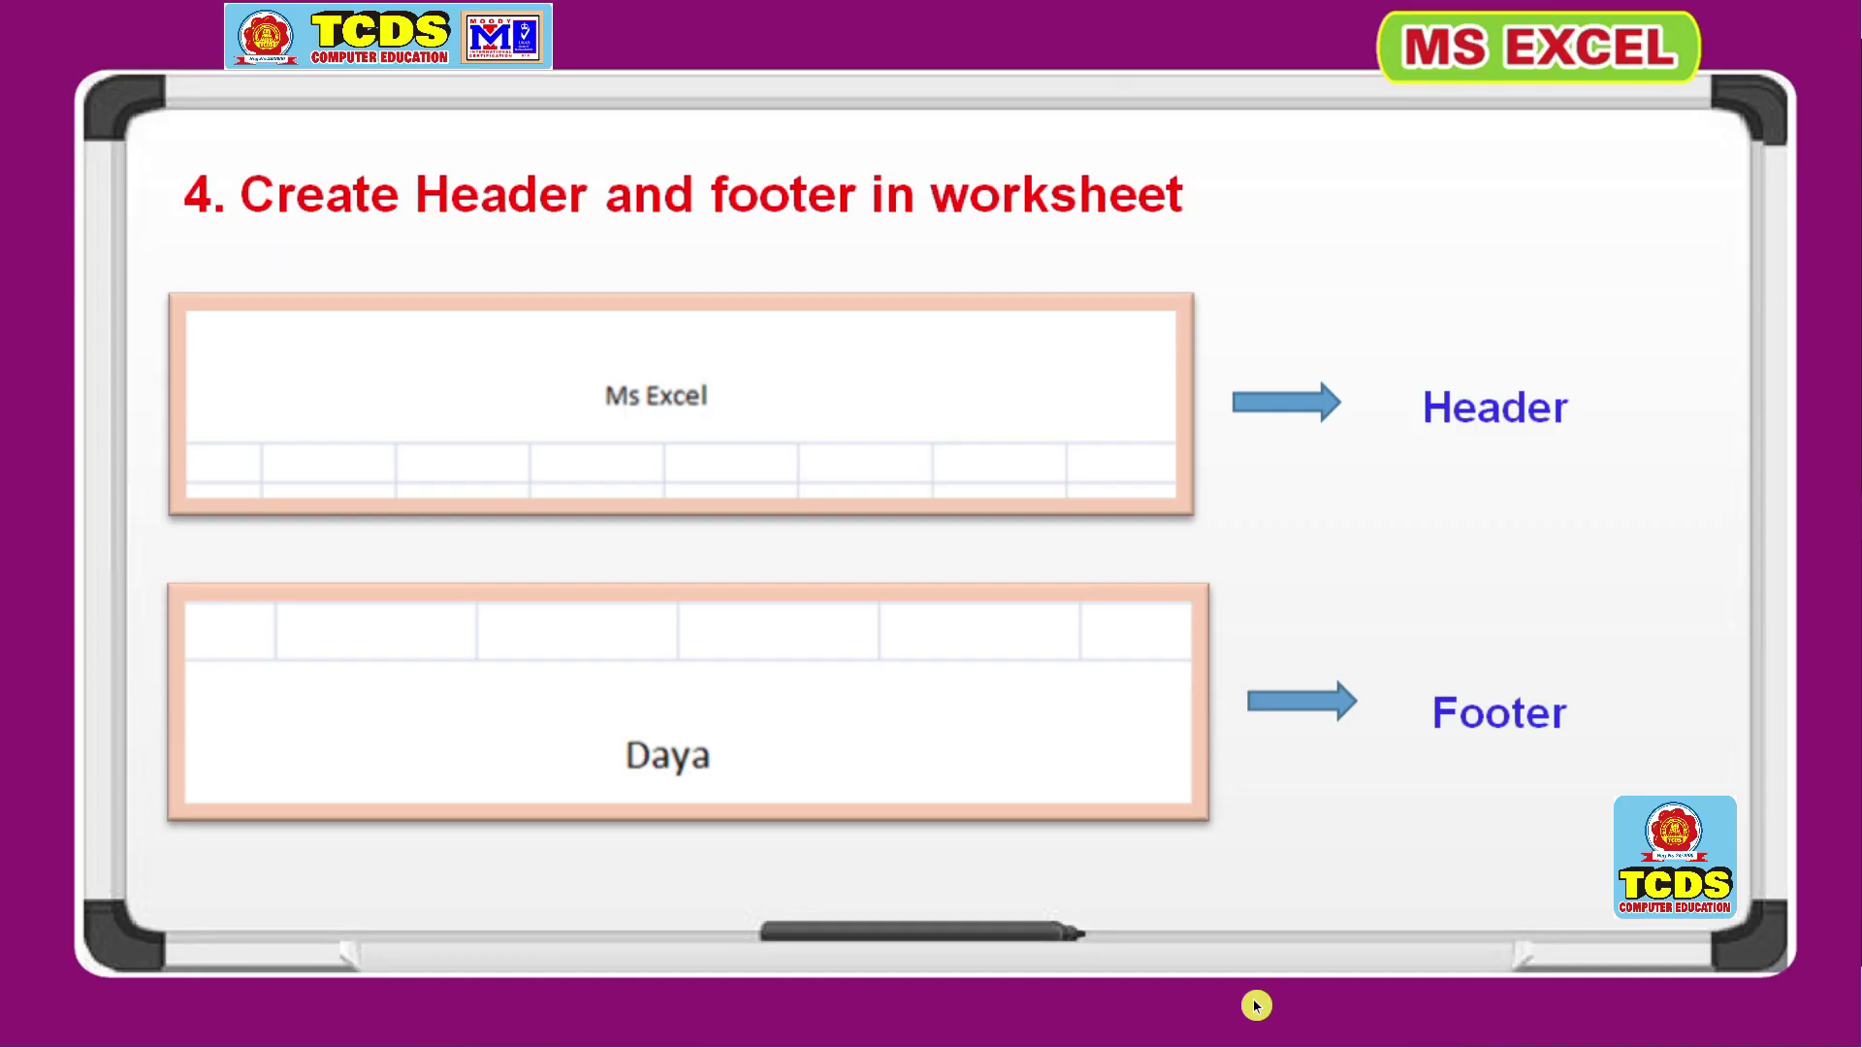
{"action": "left_click", "coordinate": [1254, 1006]}
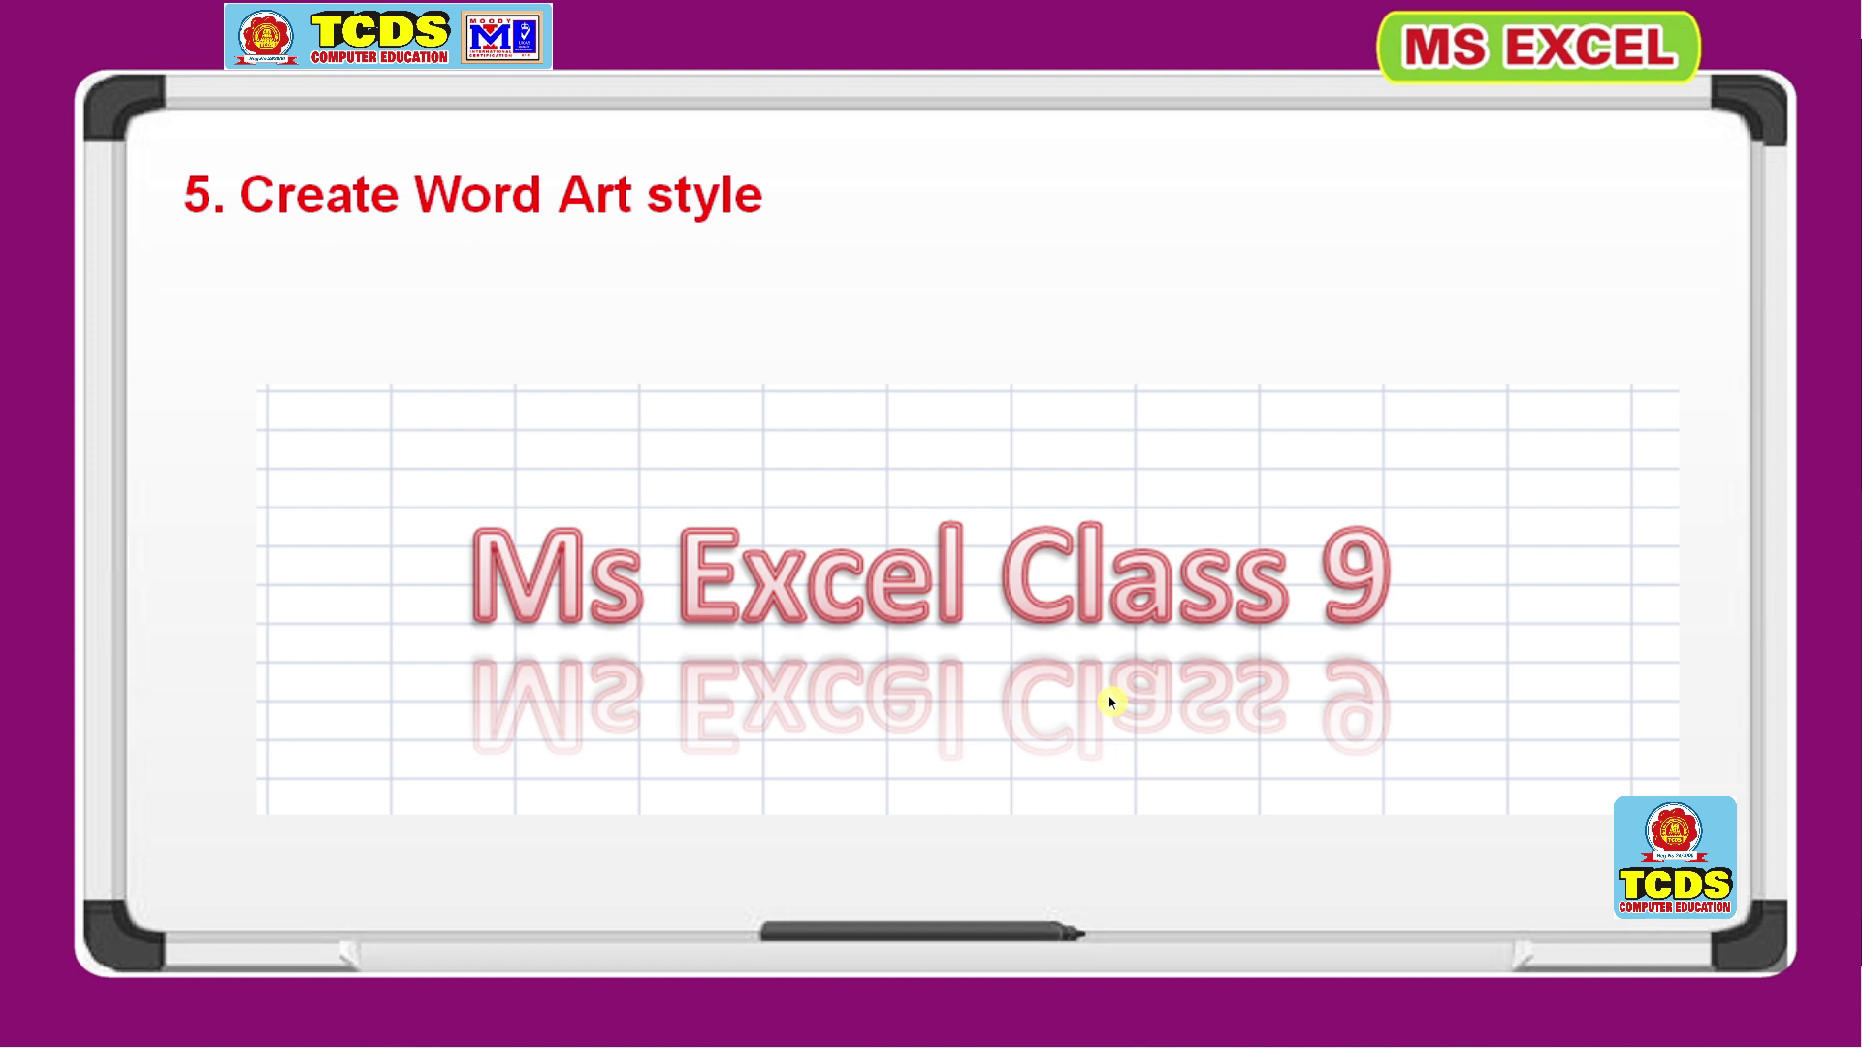
{"action": "key", "text": "alt+Tab"}
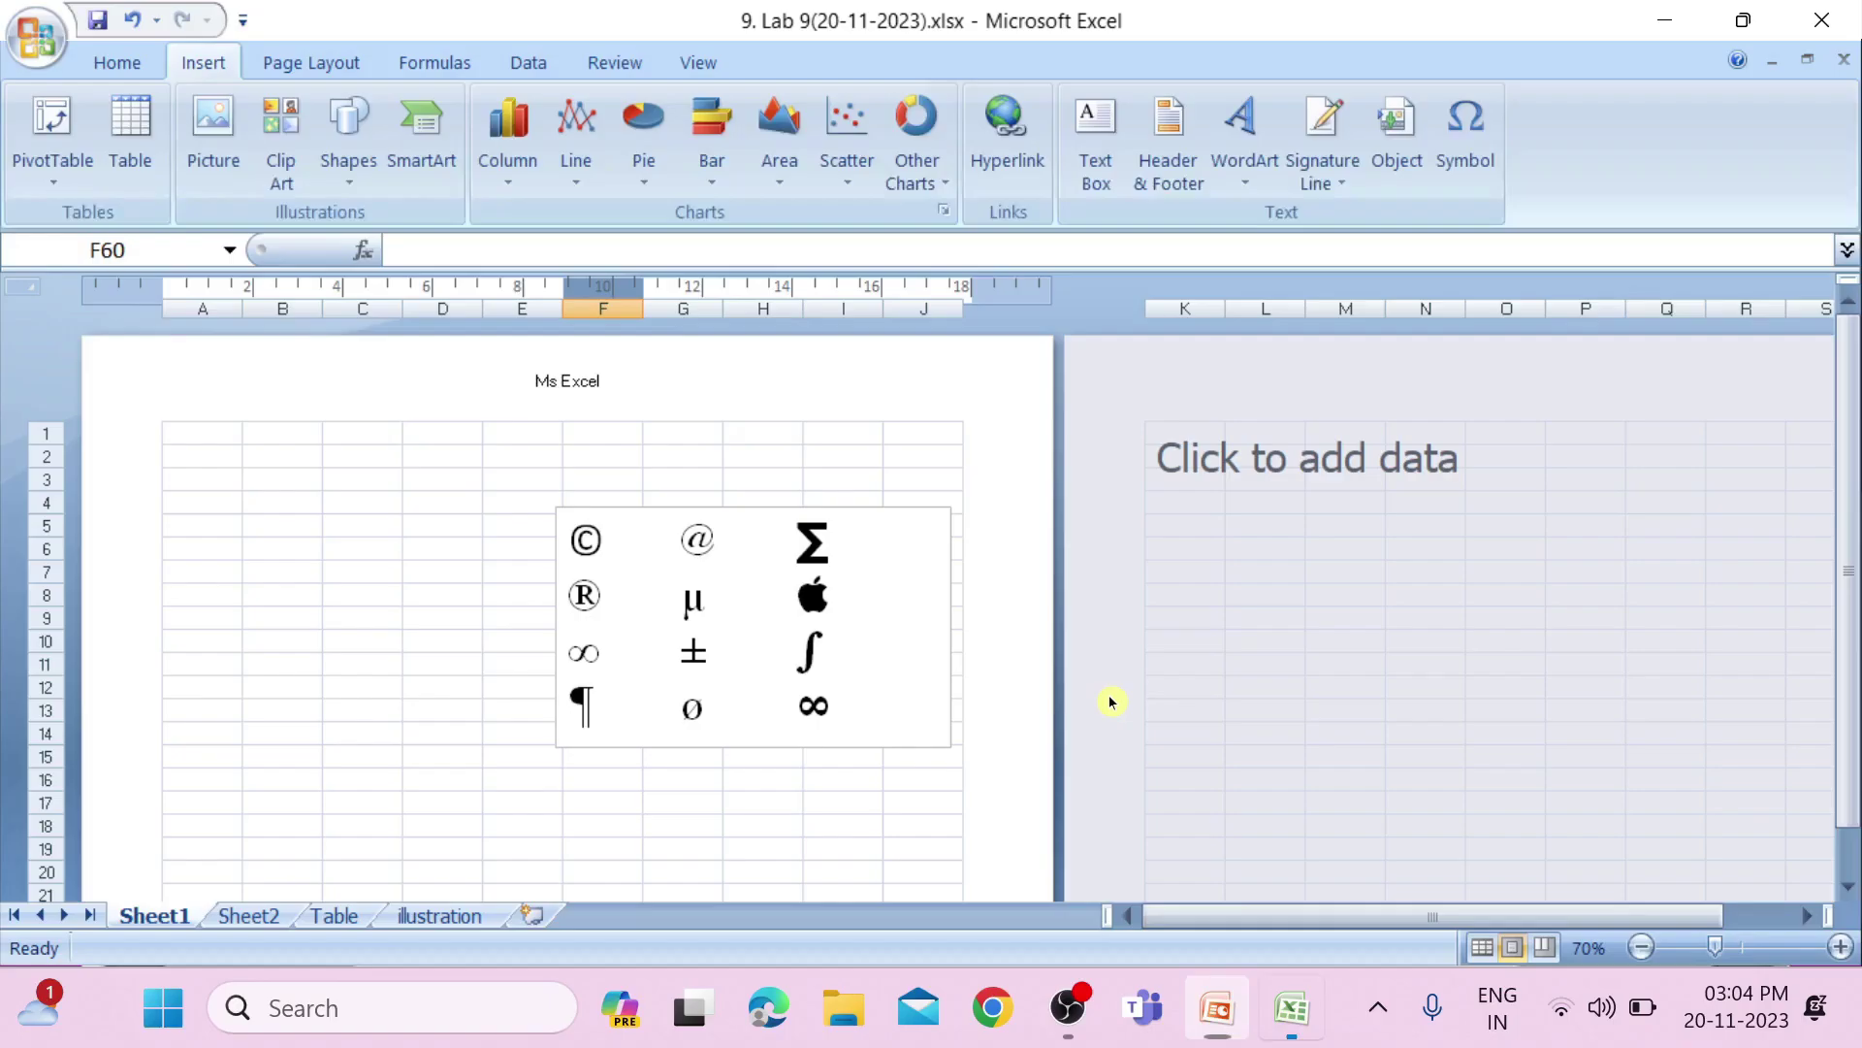
Step: Add a new worksheet after the illustration sheet and insert WordArt in the Fill - Accent 2, Double Outline - Accent 2 style
{"action": "scroll", "coordinate": [531, 643], "scroll_direction": "down", "scroll_amount": 3}
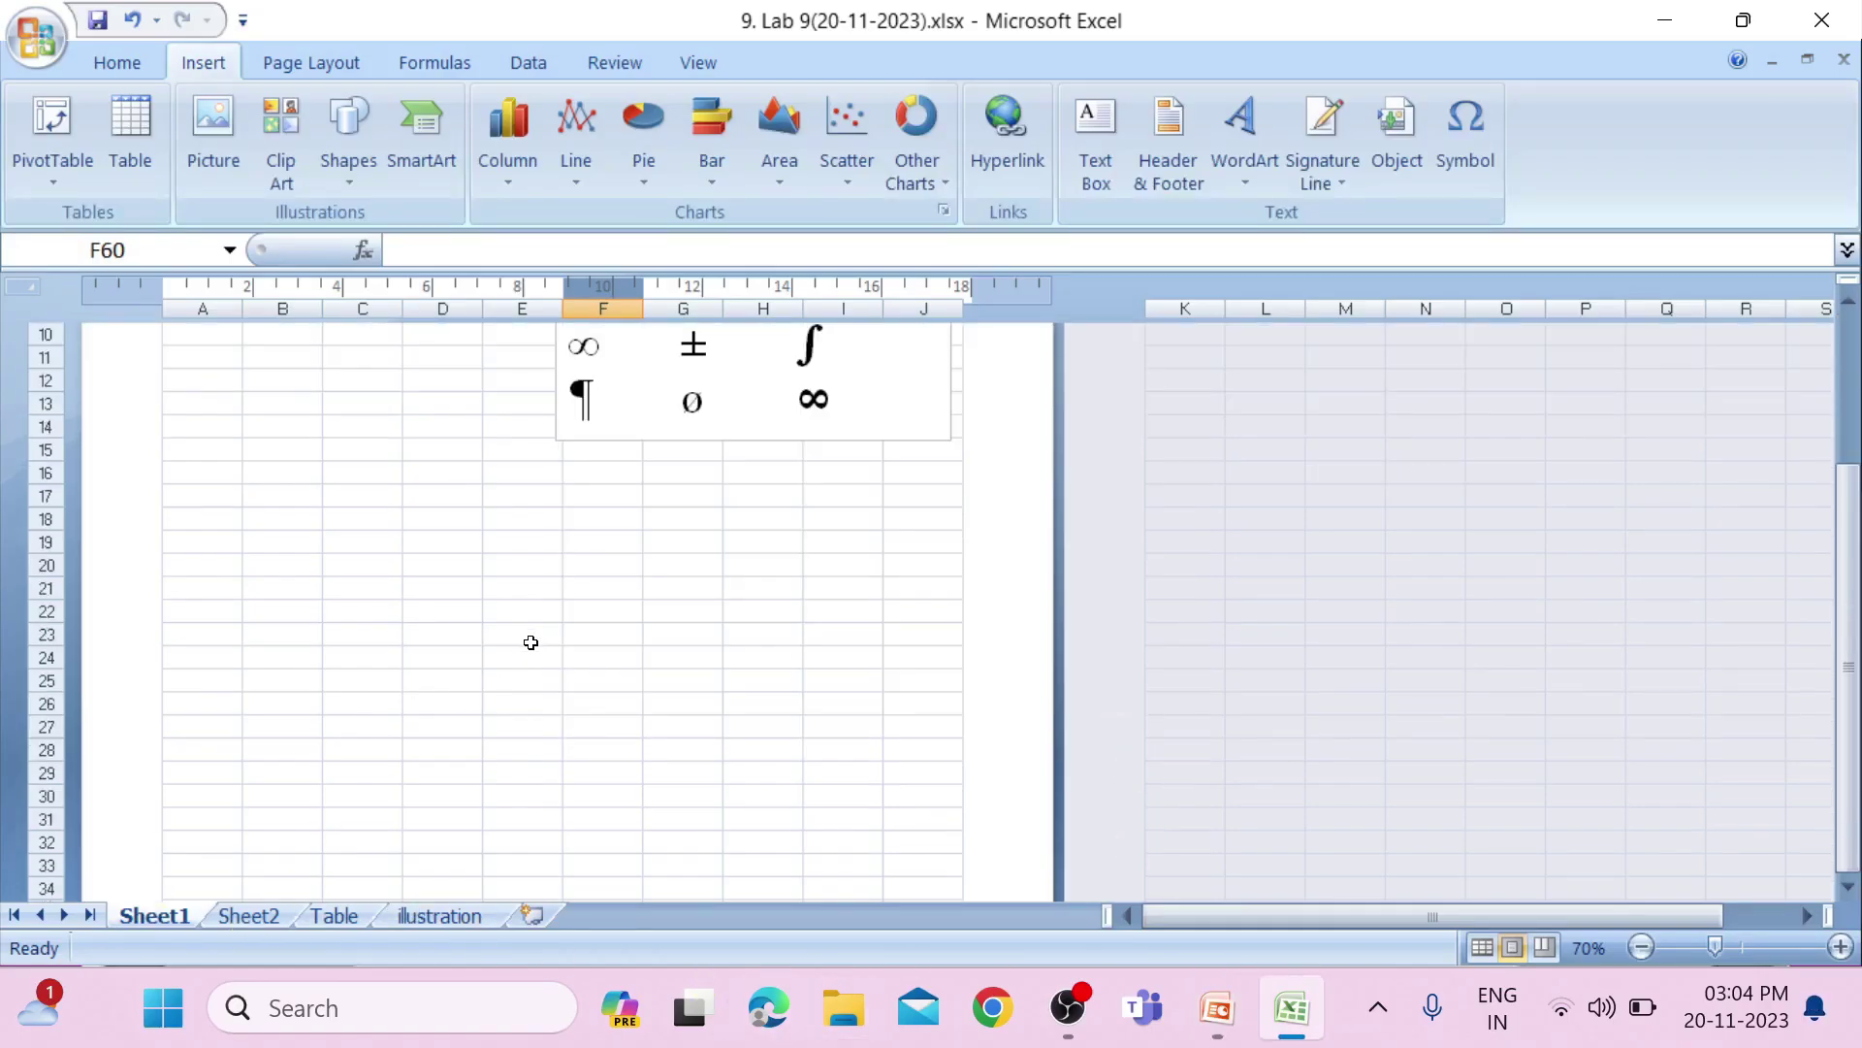
{"action": "left_click", "coordinate": [533, 915]}
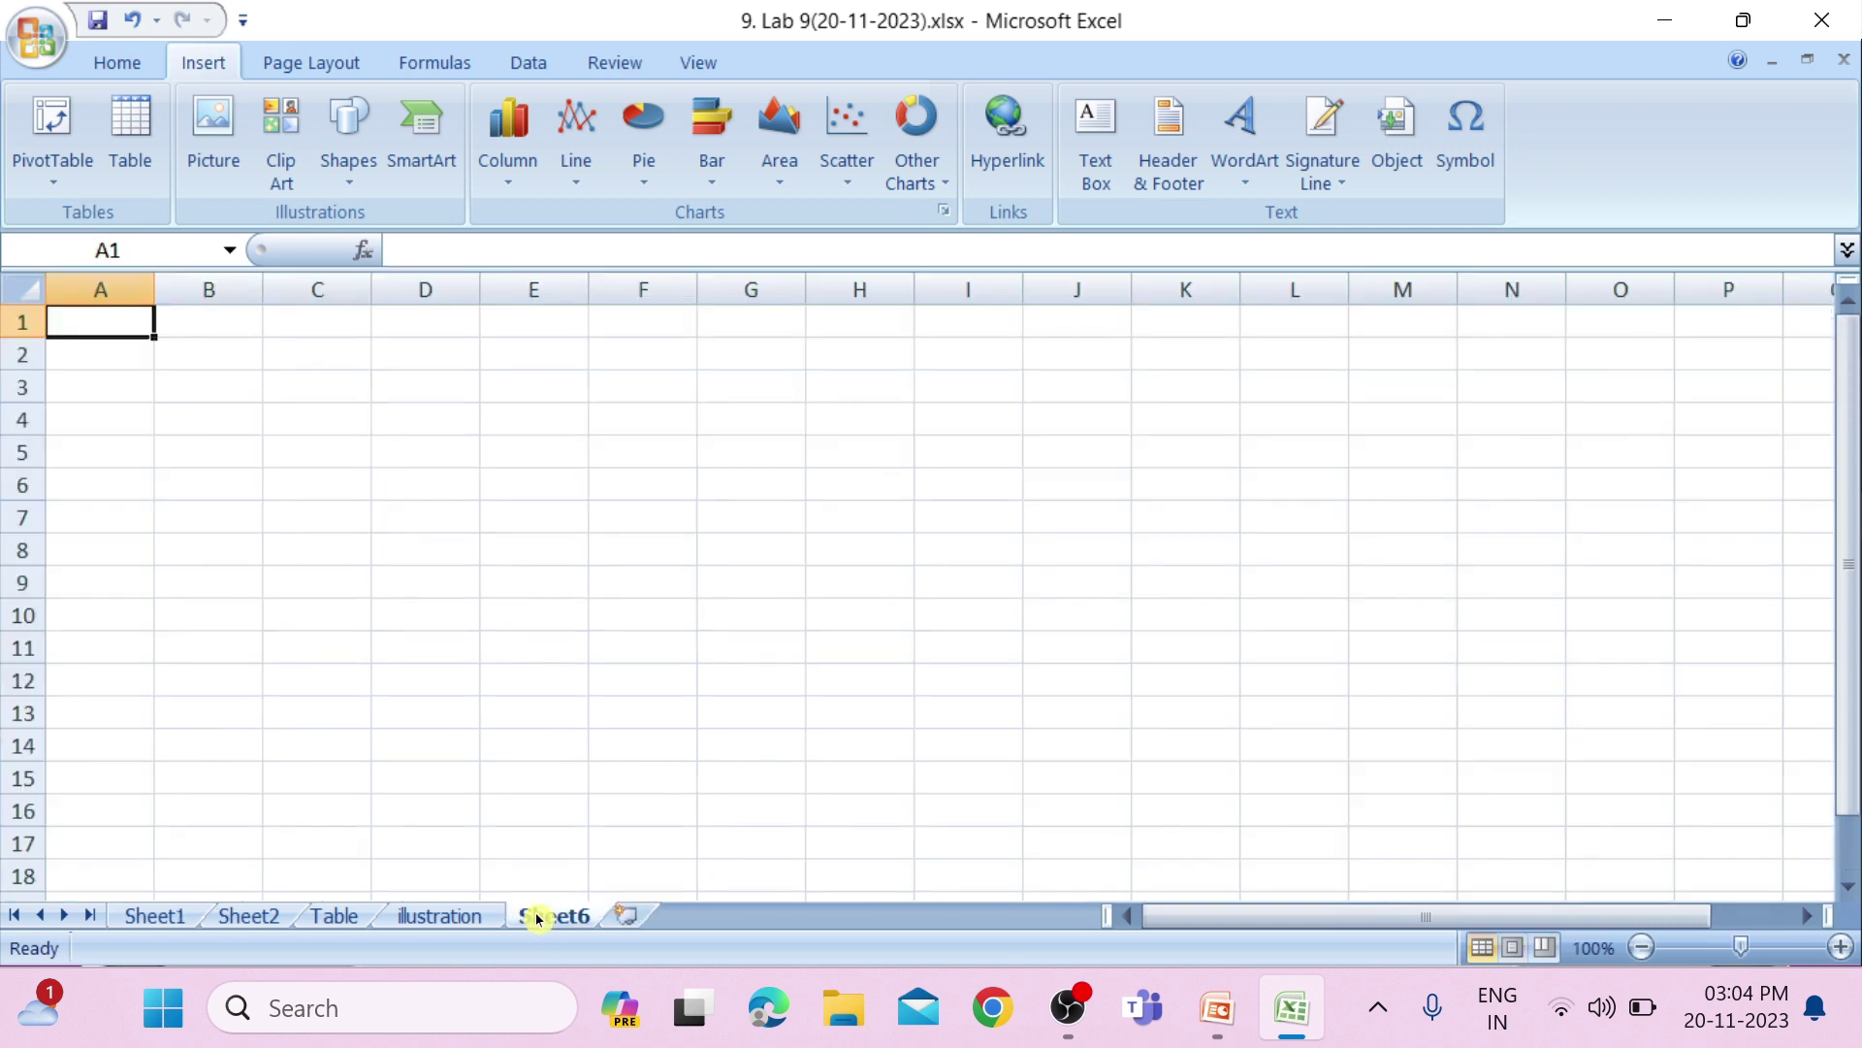
{"action": "left_click", "coordinate": [1254, 175]}
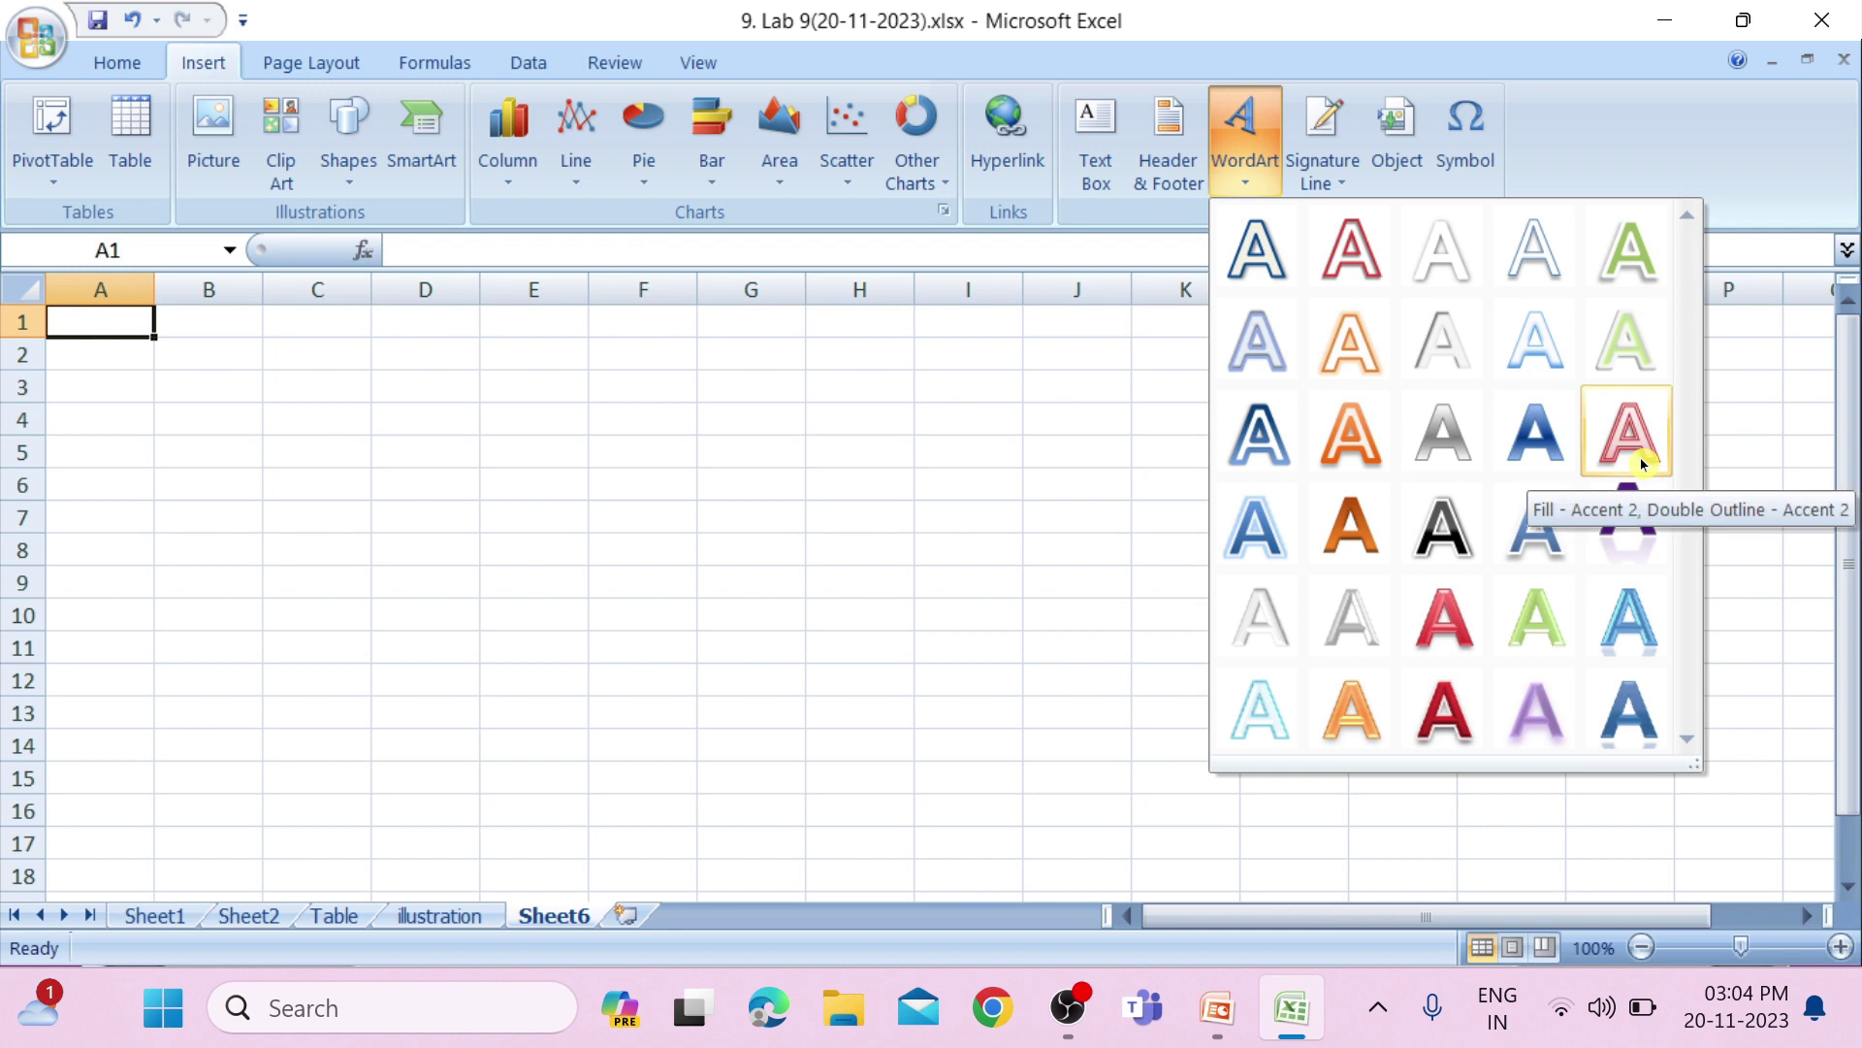
{"action": "left_click", "coordinate": [1640, 457]}
{"action": "left_click", "coordinate": [1635, 457]}
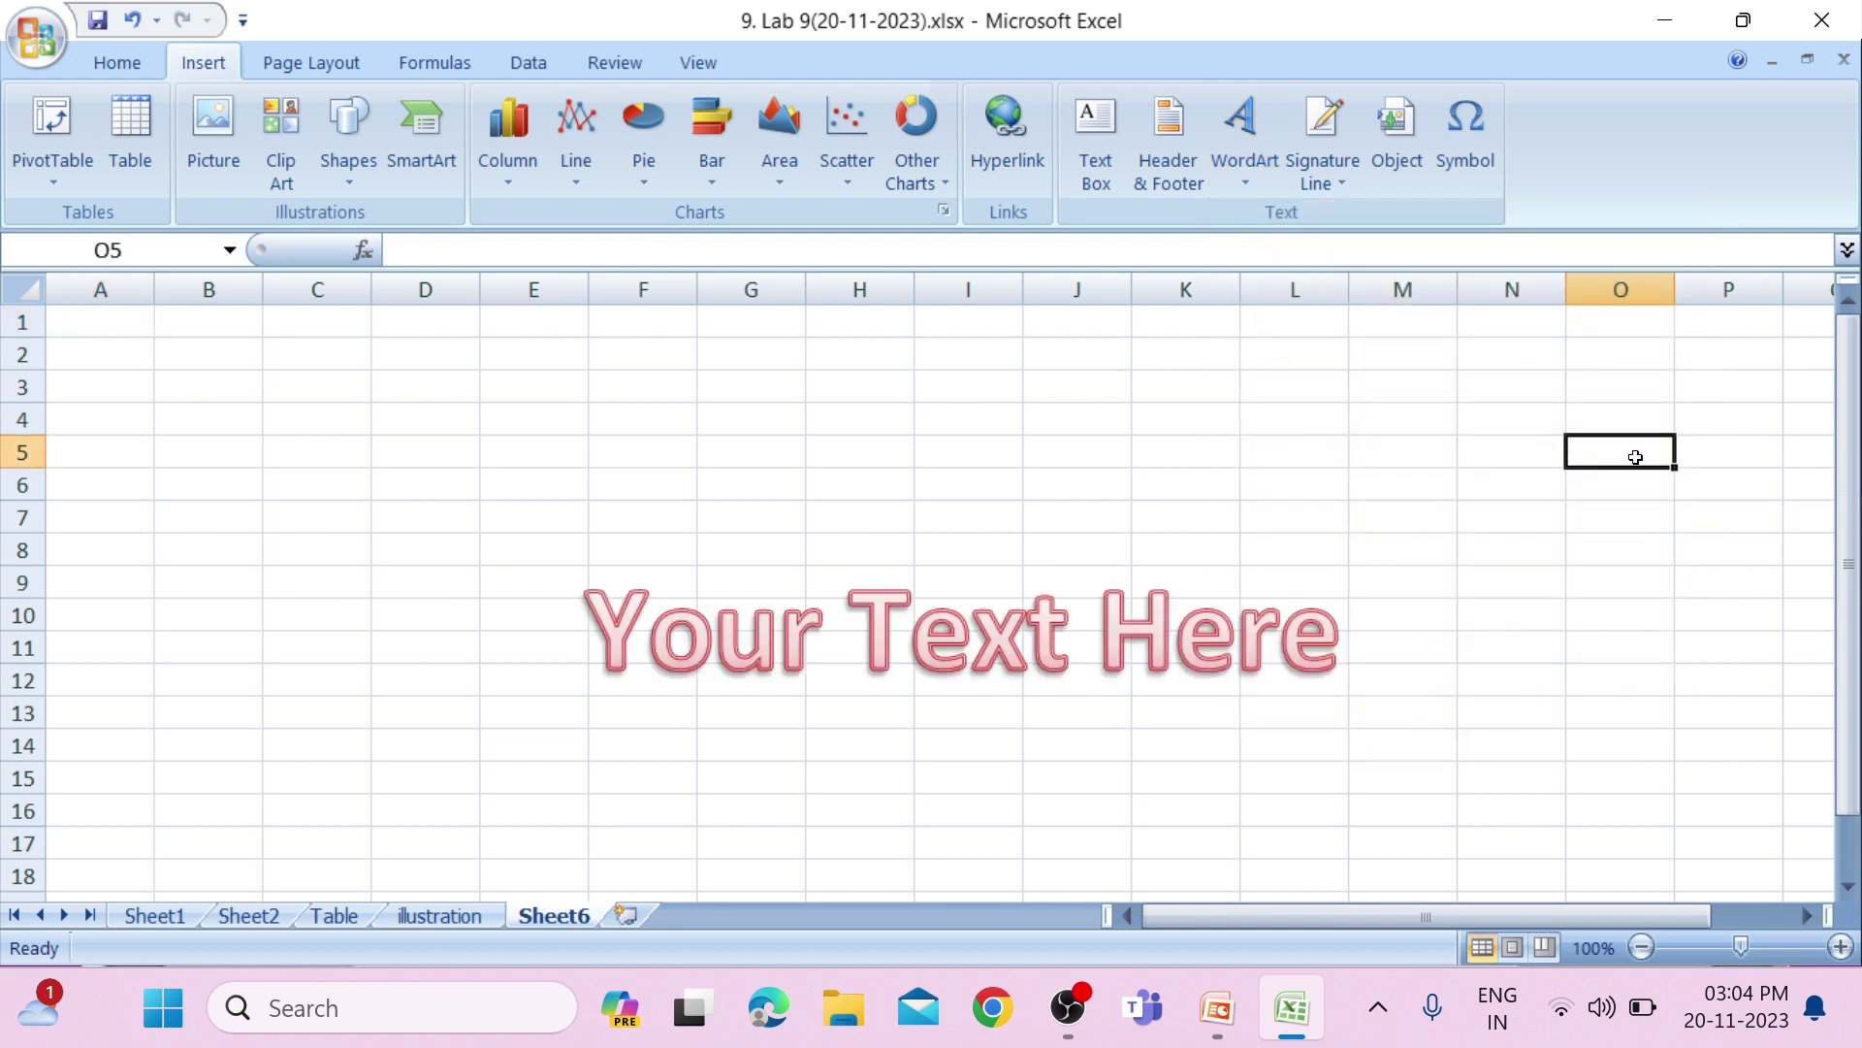
Step: Replace the WordArt's placeholder text with "Ms Excel Class 9"
{"action": "left_click", "coordinate": [1234, 621]}
{"action": "key", "text": "Right"}
{"action": "key", "text": "Right"}
{"action": "key", "text": "BackSpace"}
{"action": "key", "text": "BackSpace"}
{"action": "key", "text": "BackSpace"}
{"action": "key", "text": "BackSpace"}
{"action": "key", "text": "BackSpace"}
{"action": "key", "text": "BackSpace"}
{"action": "key", "text": "BackSpace"}
{"action": "key", "text": "BackSpace"}
{"action": "key", "text": "BackSpace"}
{"action": "key", "text": "BackSpace"}
{"action": "key", "text": "BackSpace"}
{"action": "key", "text": "BackSpace"}
{"action": "key", "text": "BackSpace"}
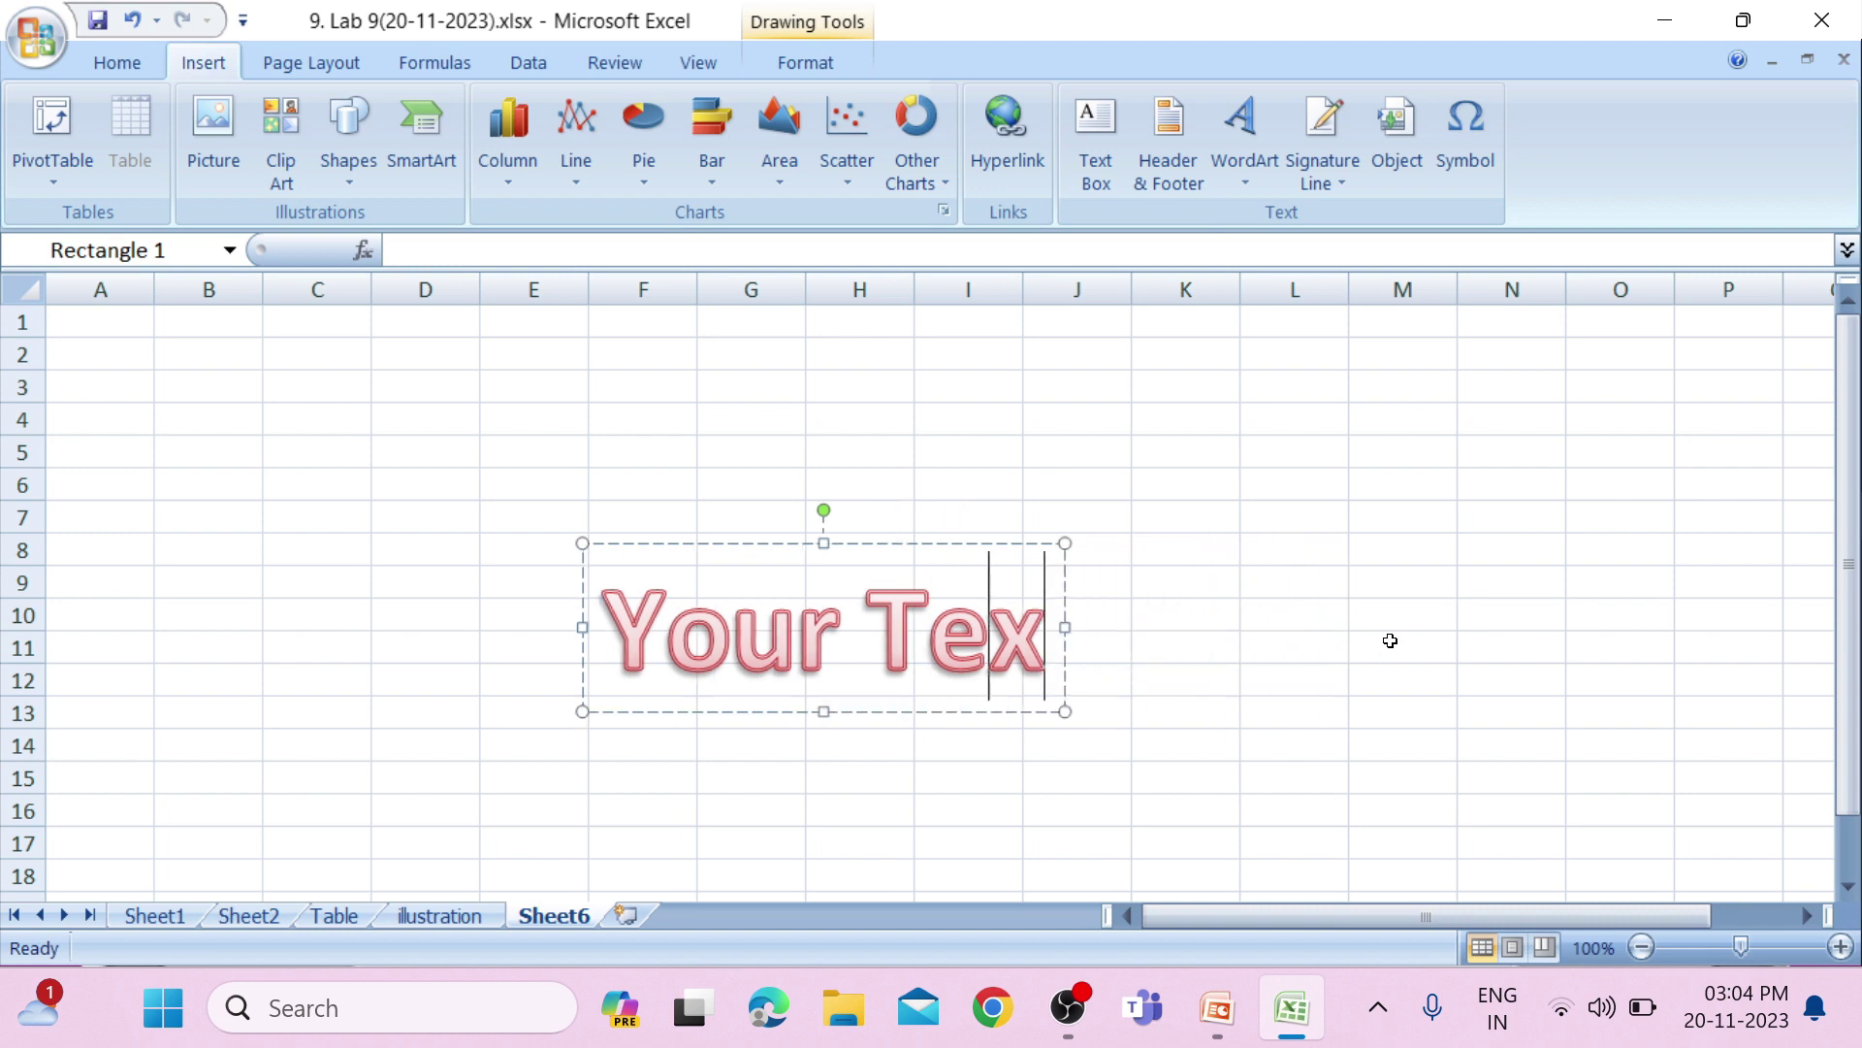
{"action": "key", "text": "BackSpace"}
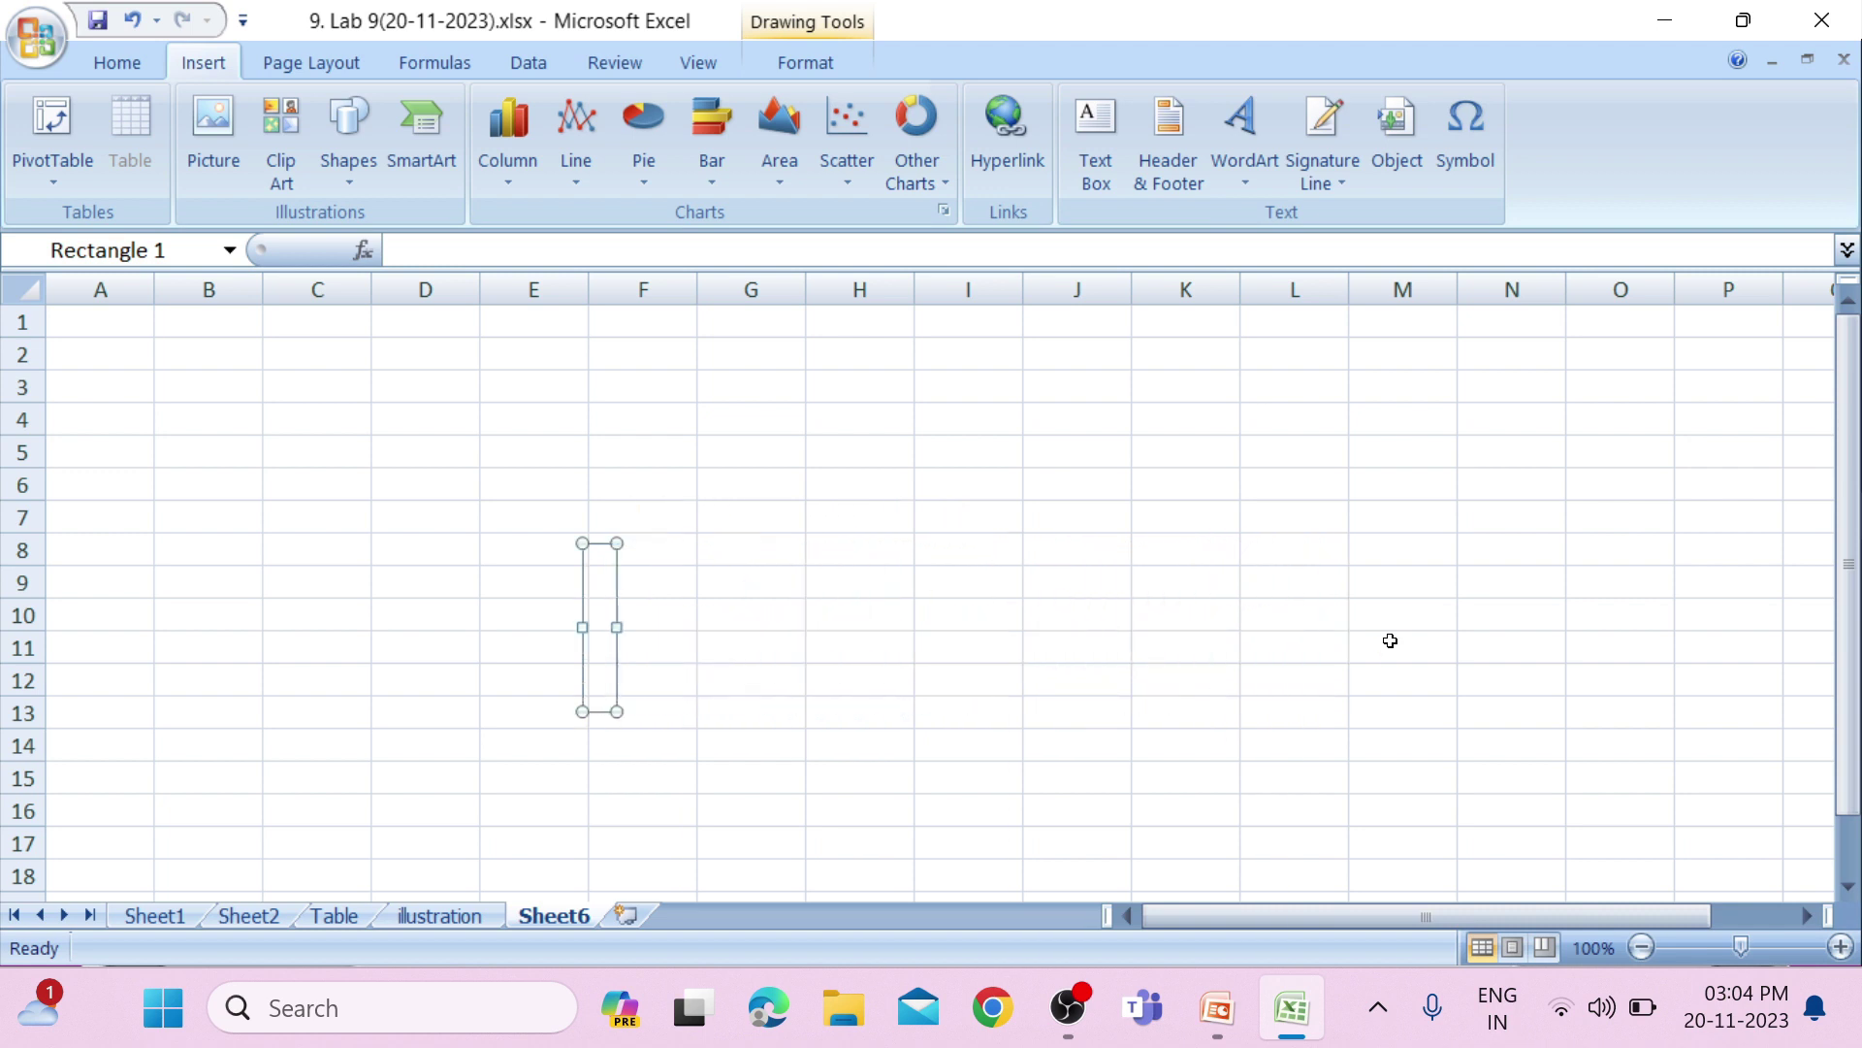
{"action": "type", "text": "Ms Exce"}
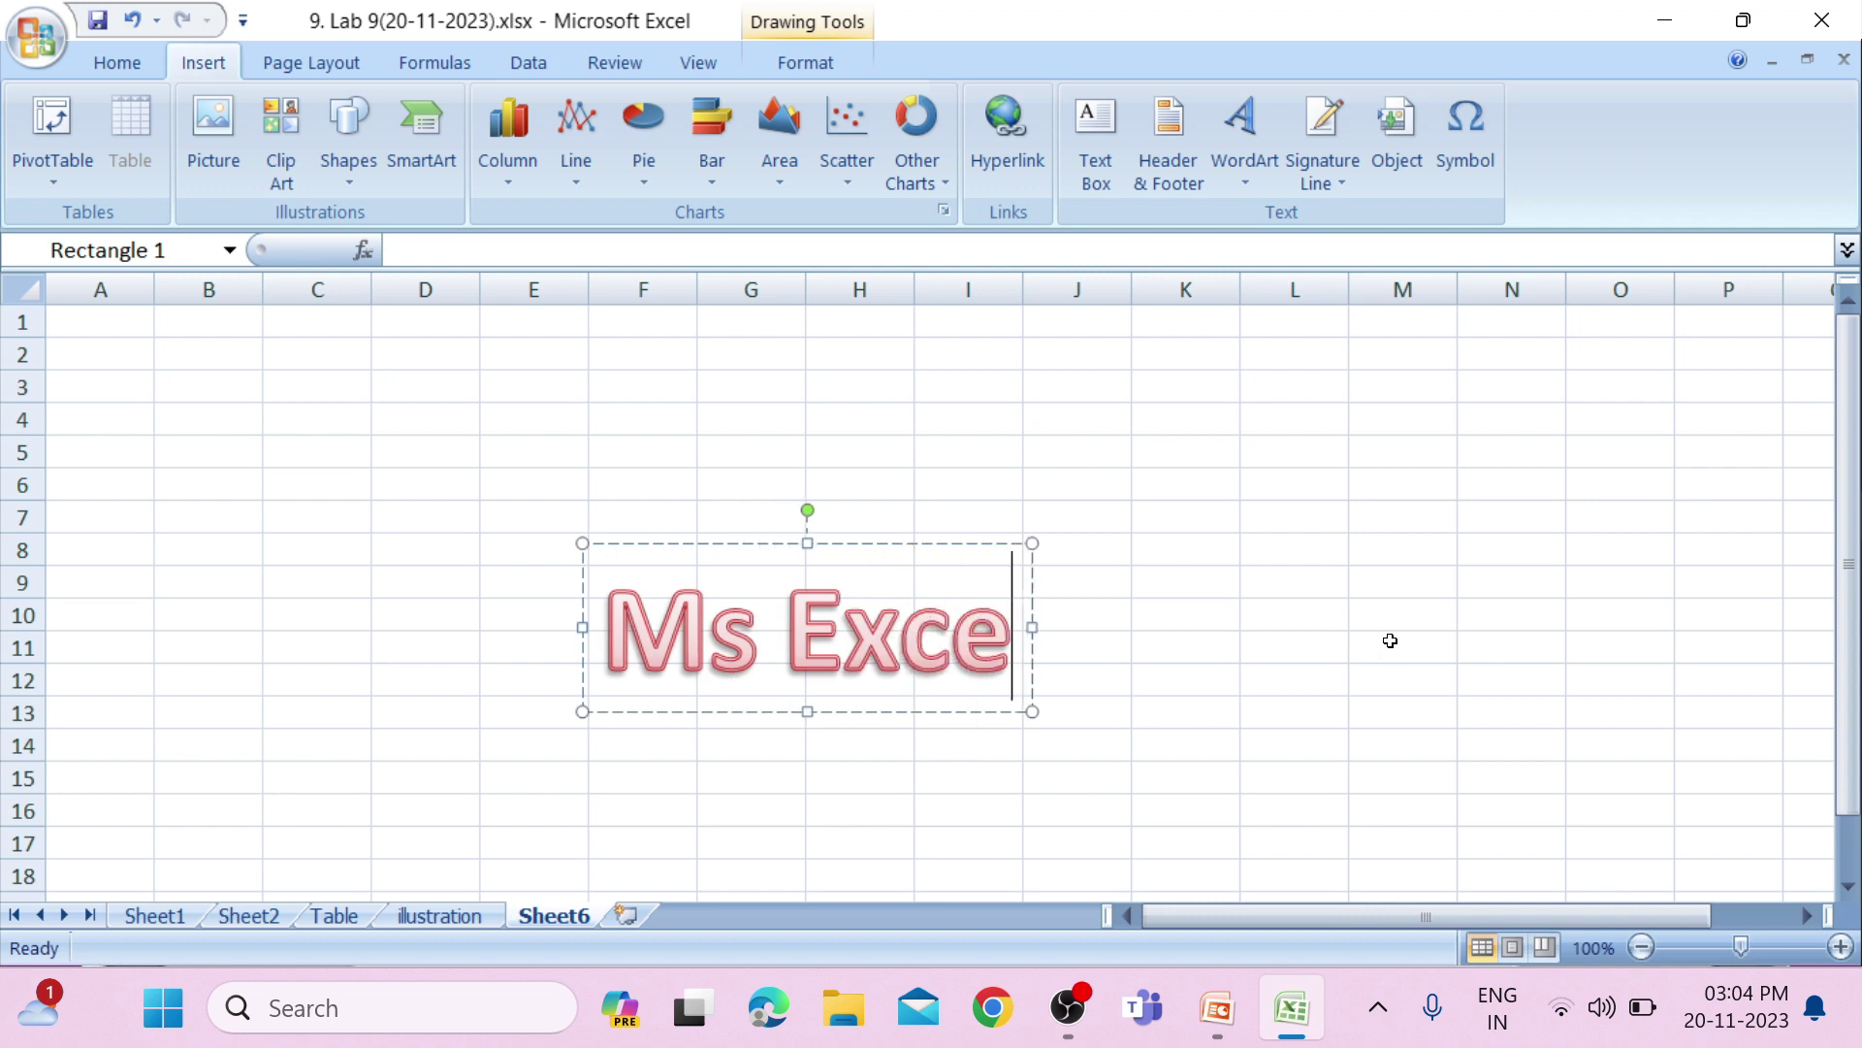
{"action": "type", "text": "l Class 9"}
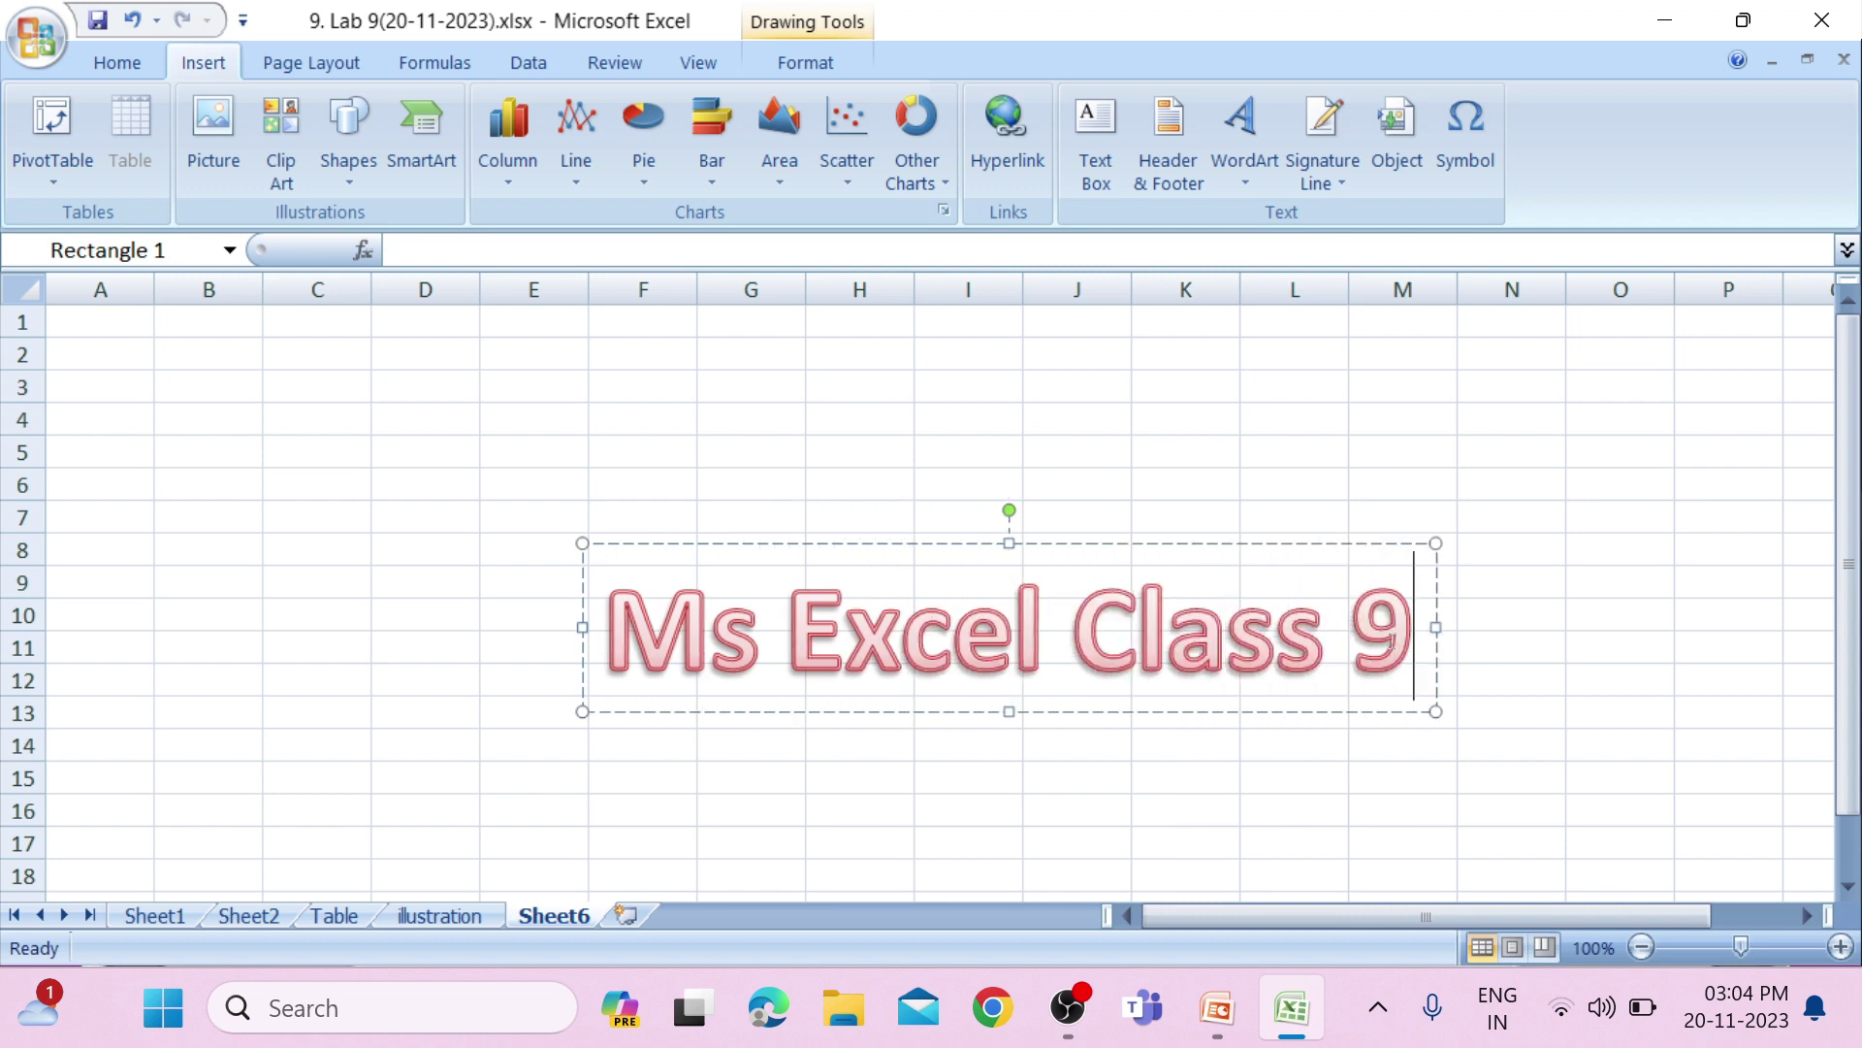
{"action": "left_click", "coordinate": [1513, 623]}
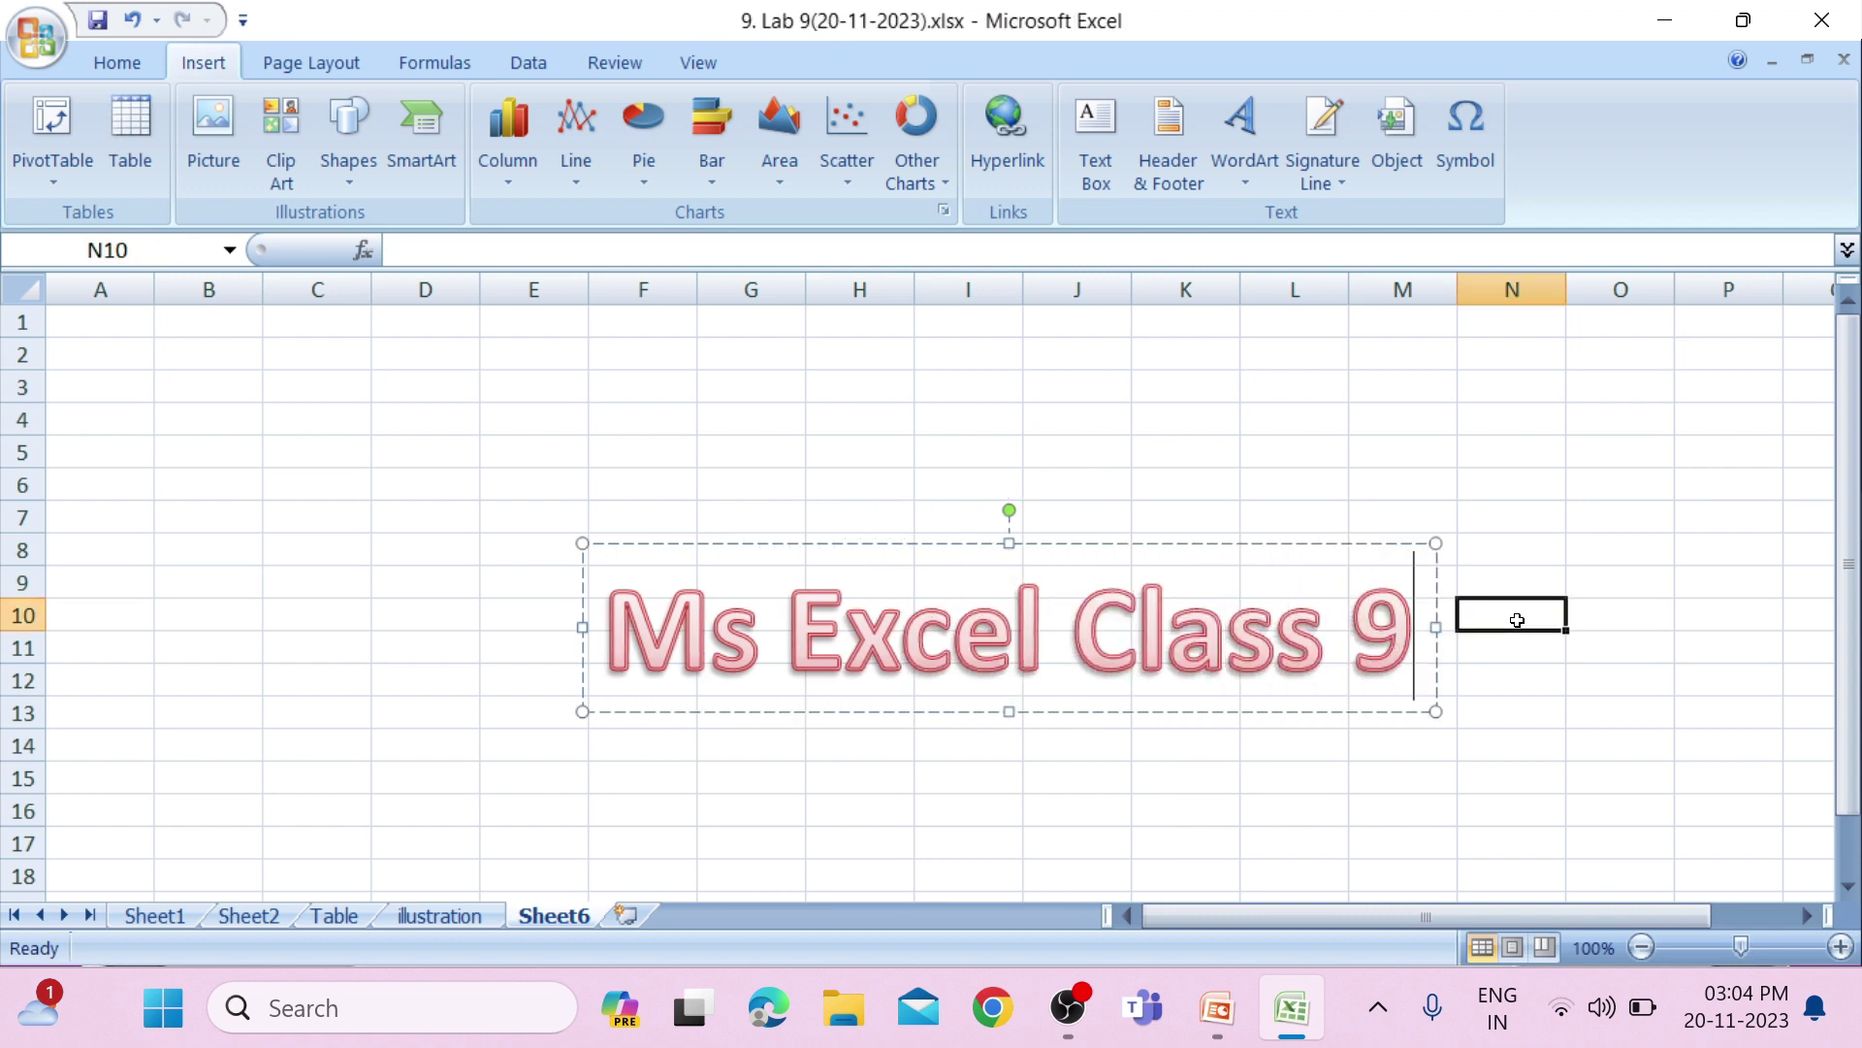
Step: Check the reflected WordArt sample in PowerPoint, return to the Excel workbook and bring up the WordArt's formatting options
{"action": "left_click", "coordinate": [1218, 1009]}
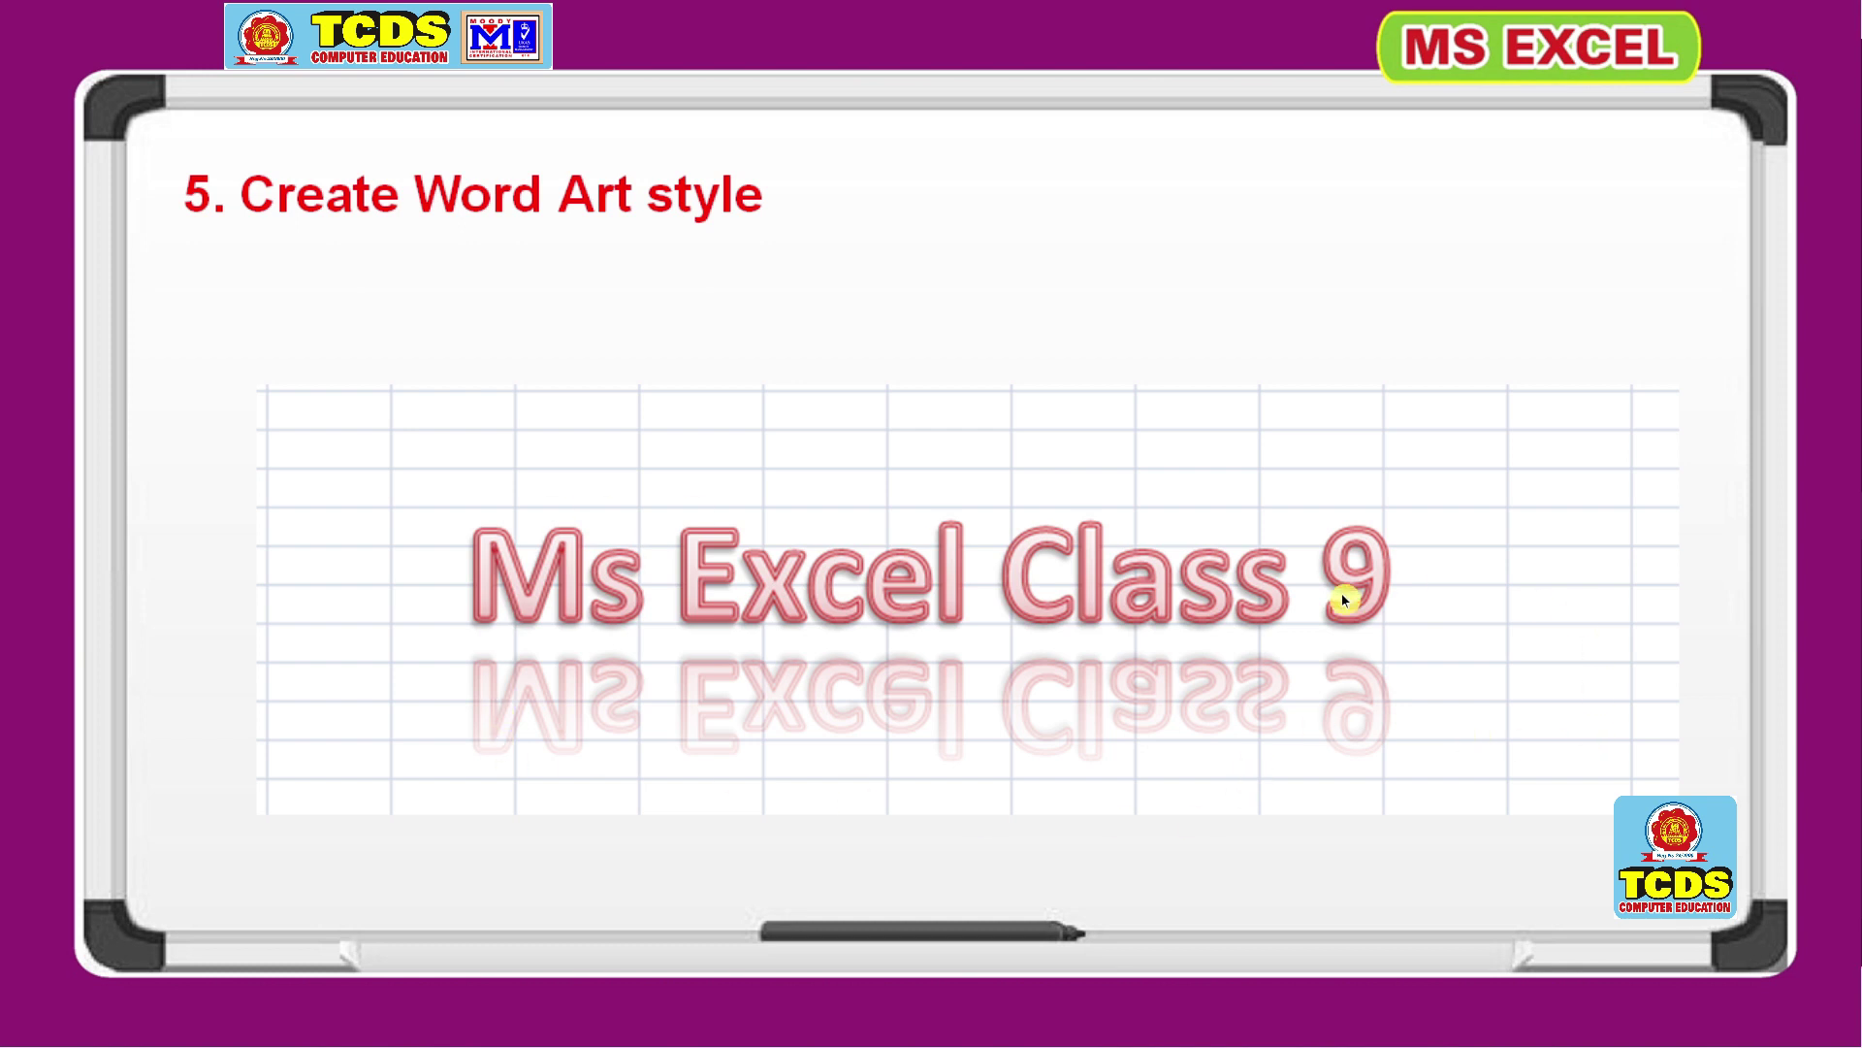
{"action": "key", "text": "alt+Tab"}
{"action": "left_click", "coordinate": [1221, 672]}
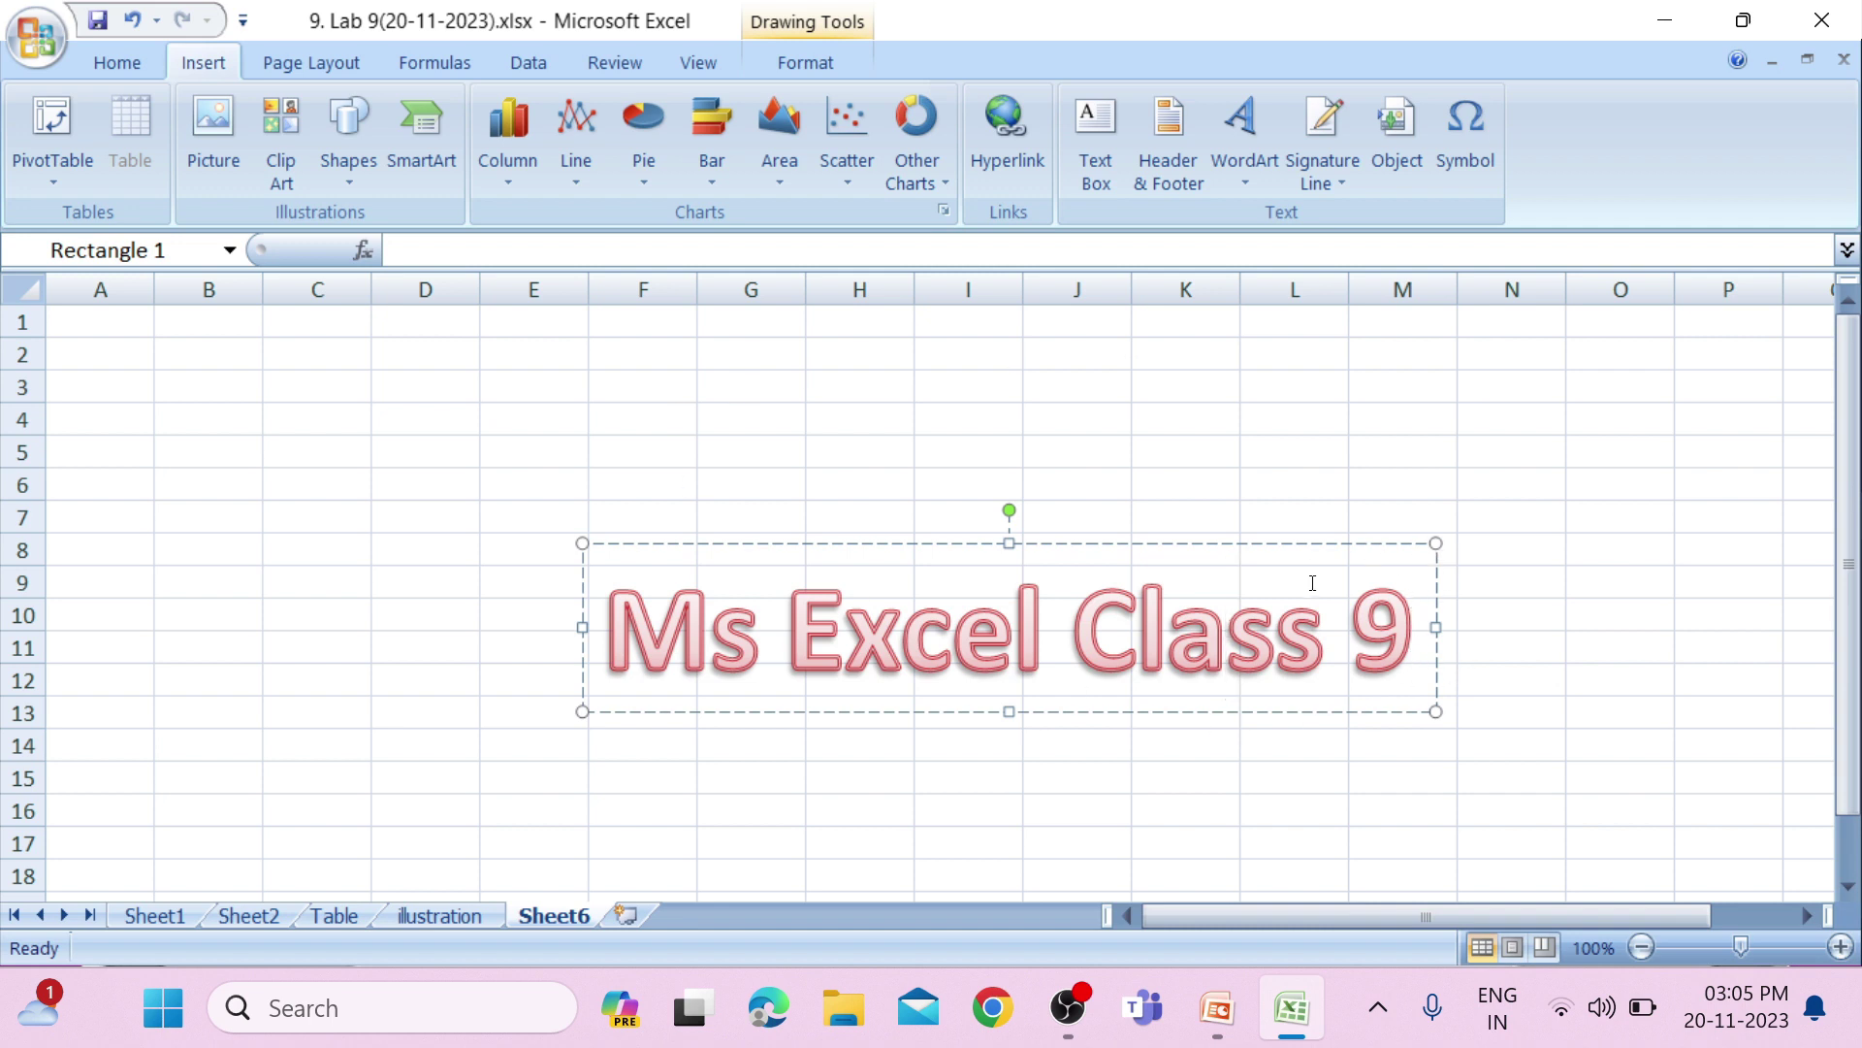
{"action": "left_click", "coordinate": [811, 72]}
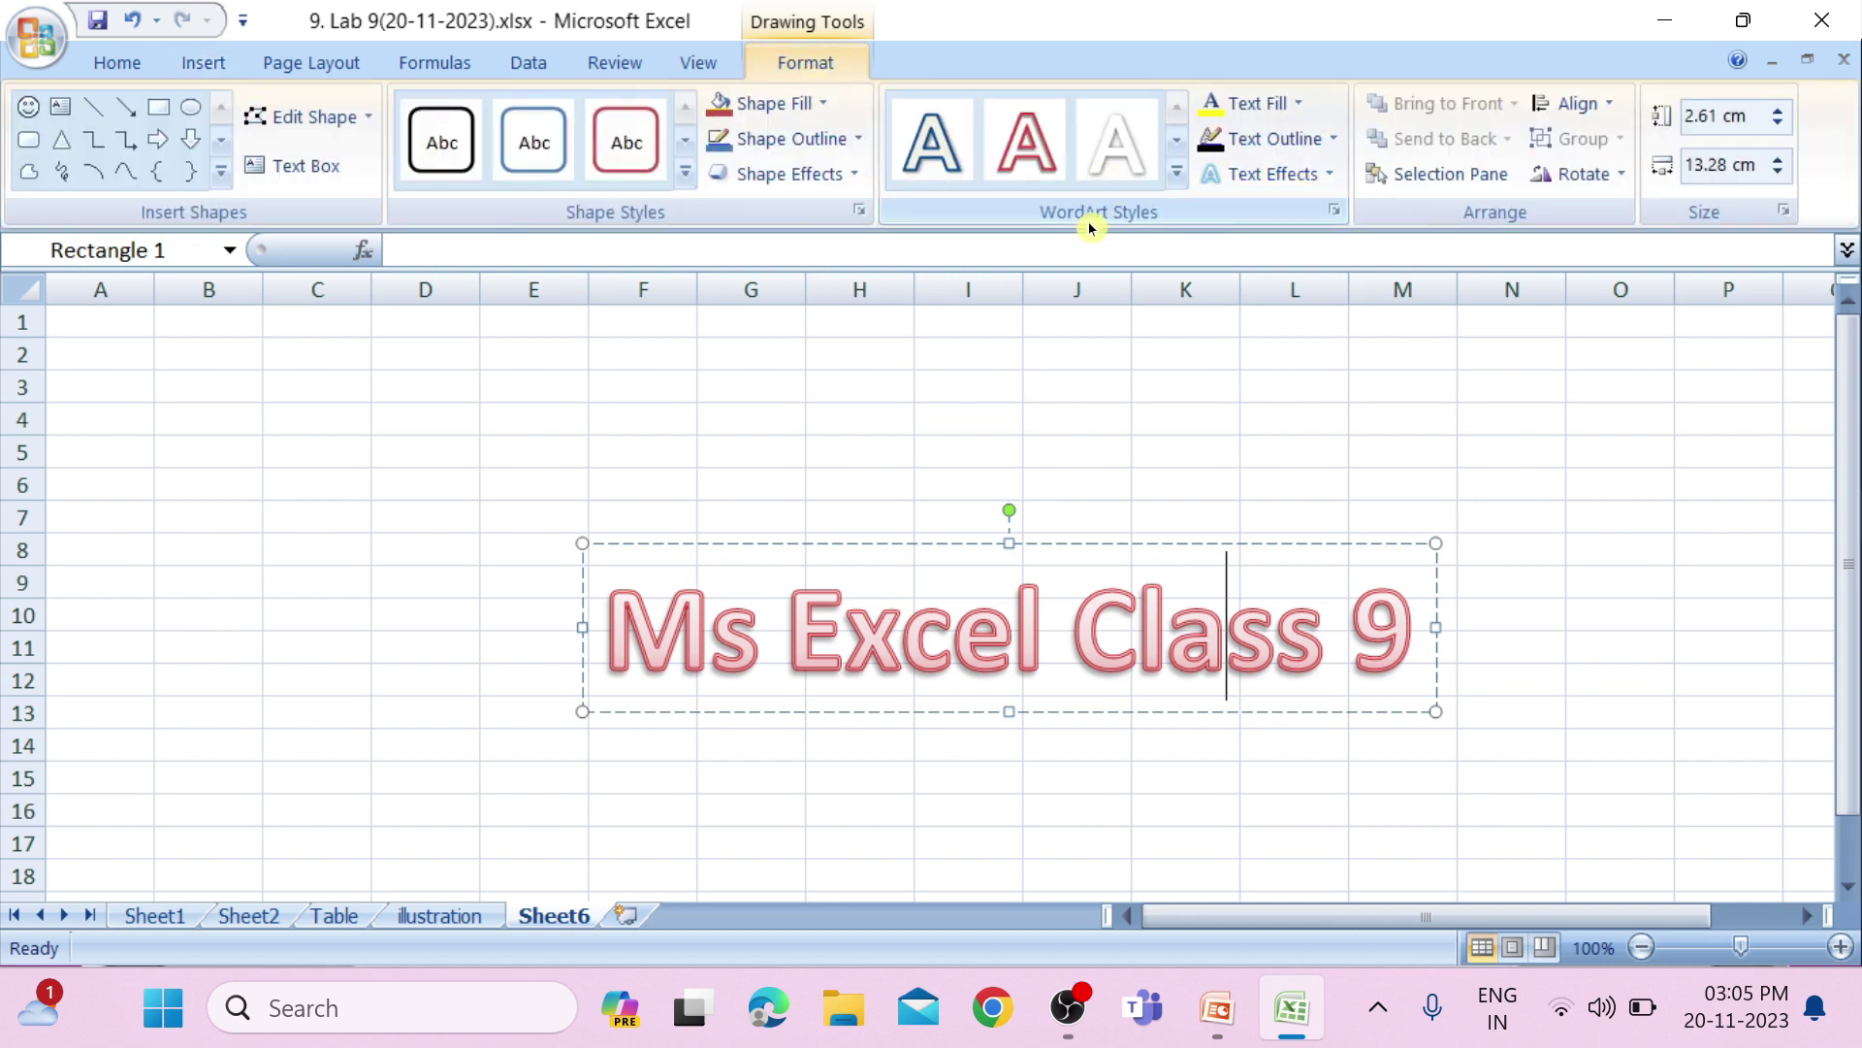
{"action": "left_click", "coordinate": [1300, 171]}
{"action": "mouse_move", "coordinate": [1336, 336]}
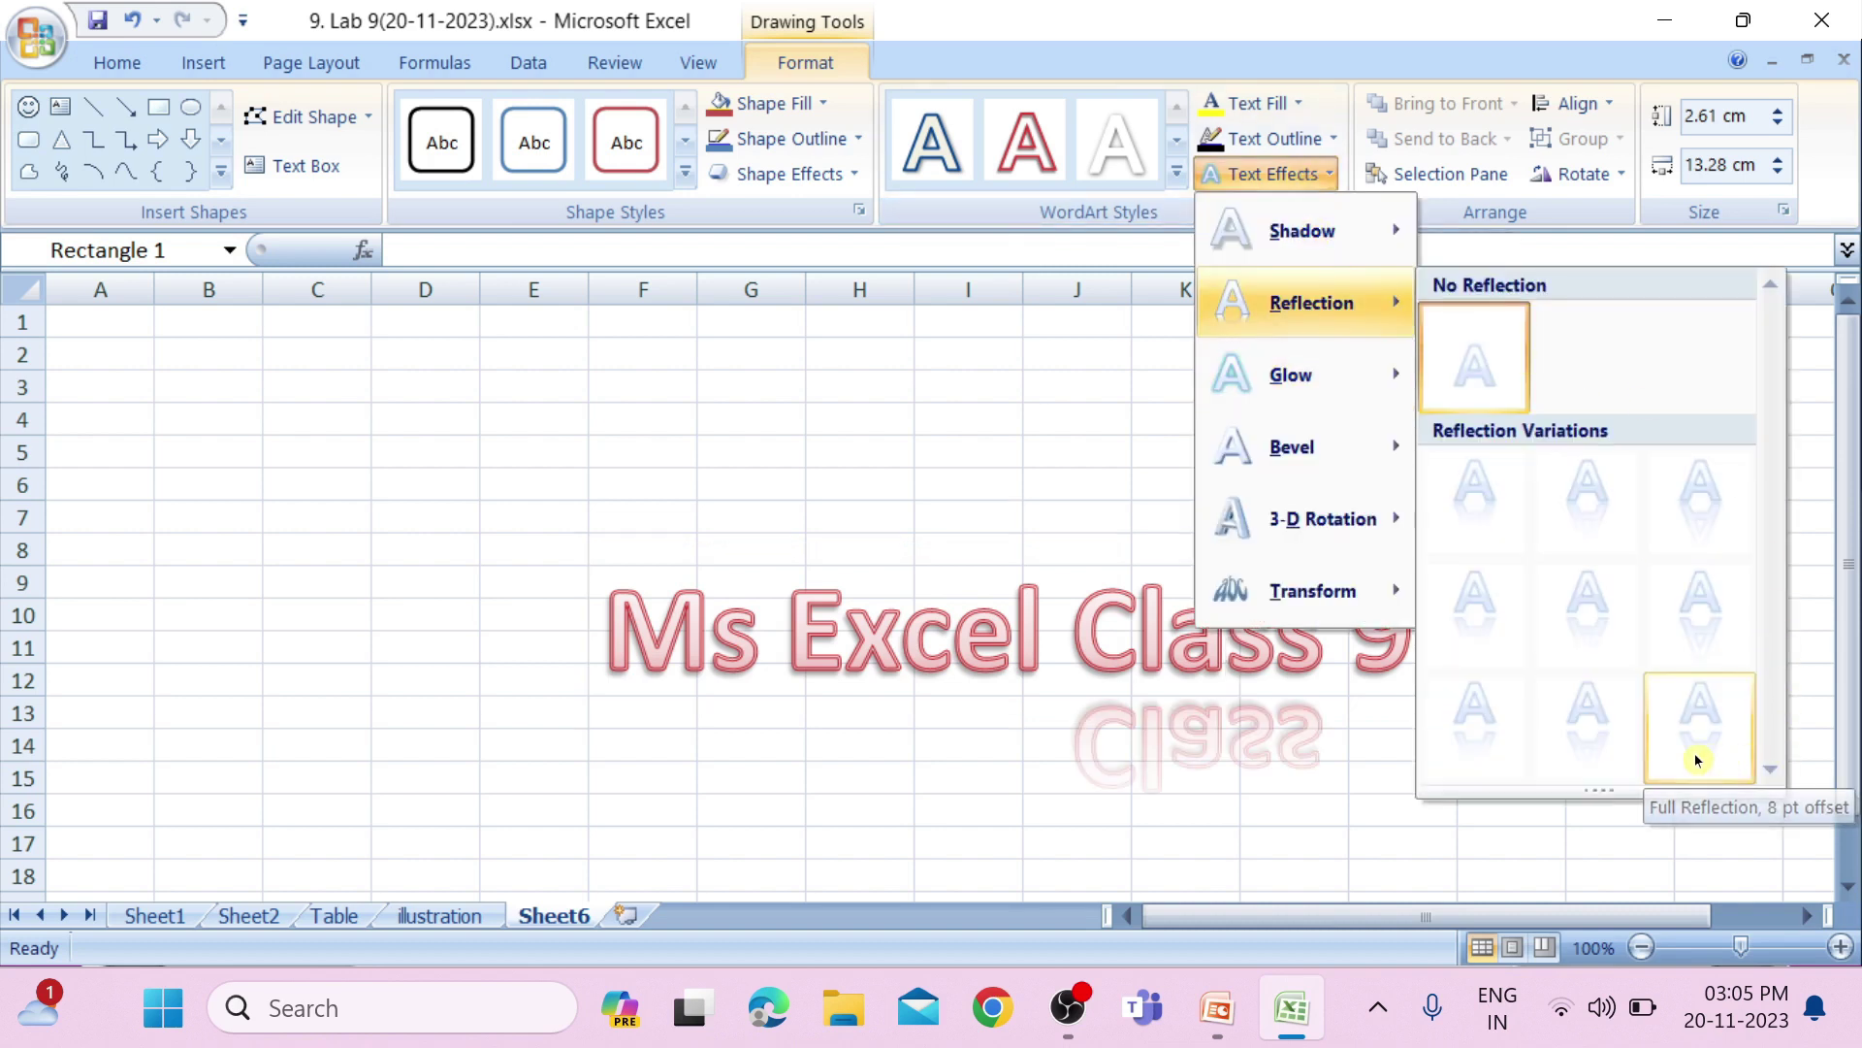
{"action": "left_click", "coordinate": [905, 598]}
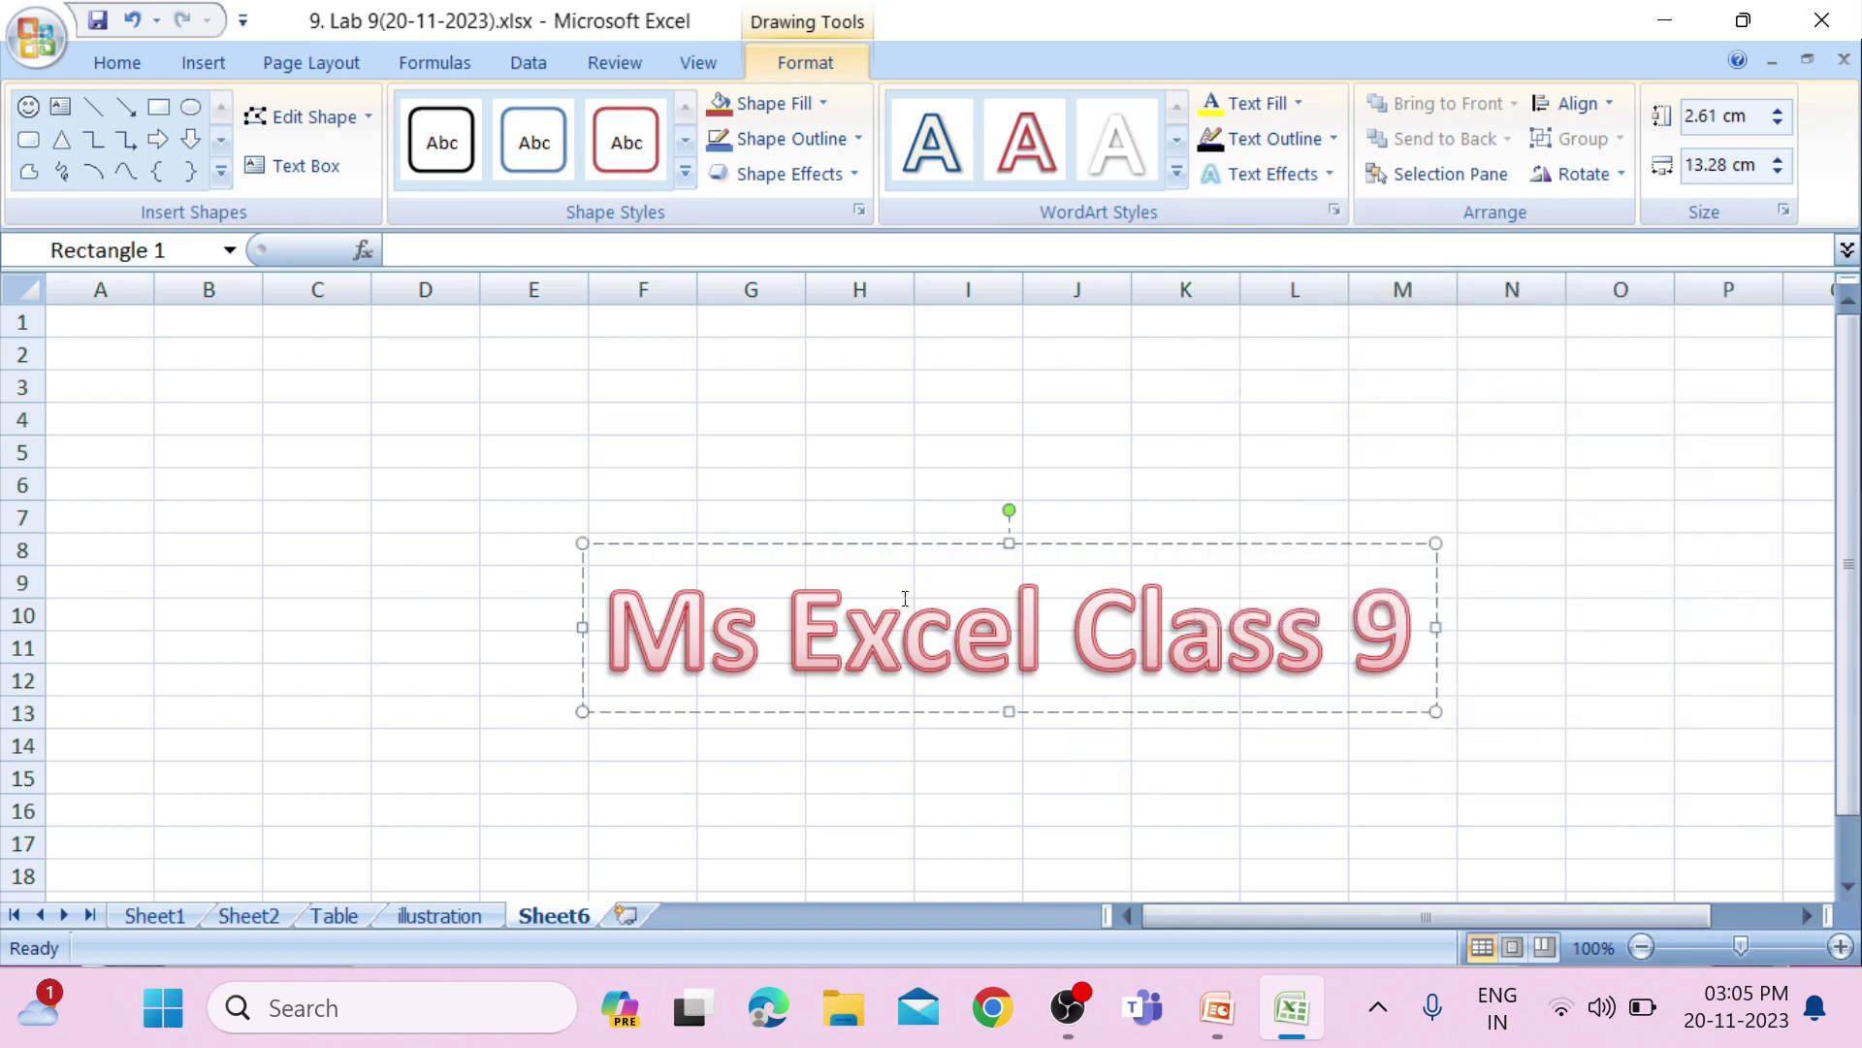
Step: Apply the Full Reflection, 8 pt offset text effect to all of the WordArt text
{"action": "key", "text": "ctrl+a"}
{"action": "left_click", "coordinate": [1285, 175]}
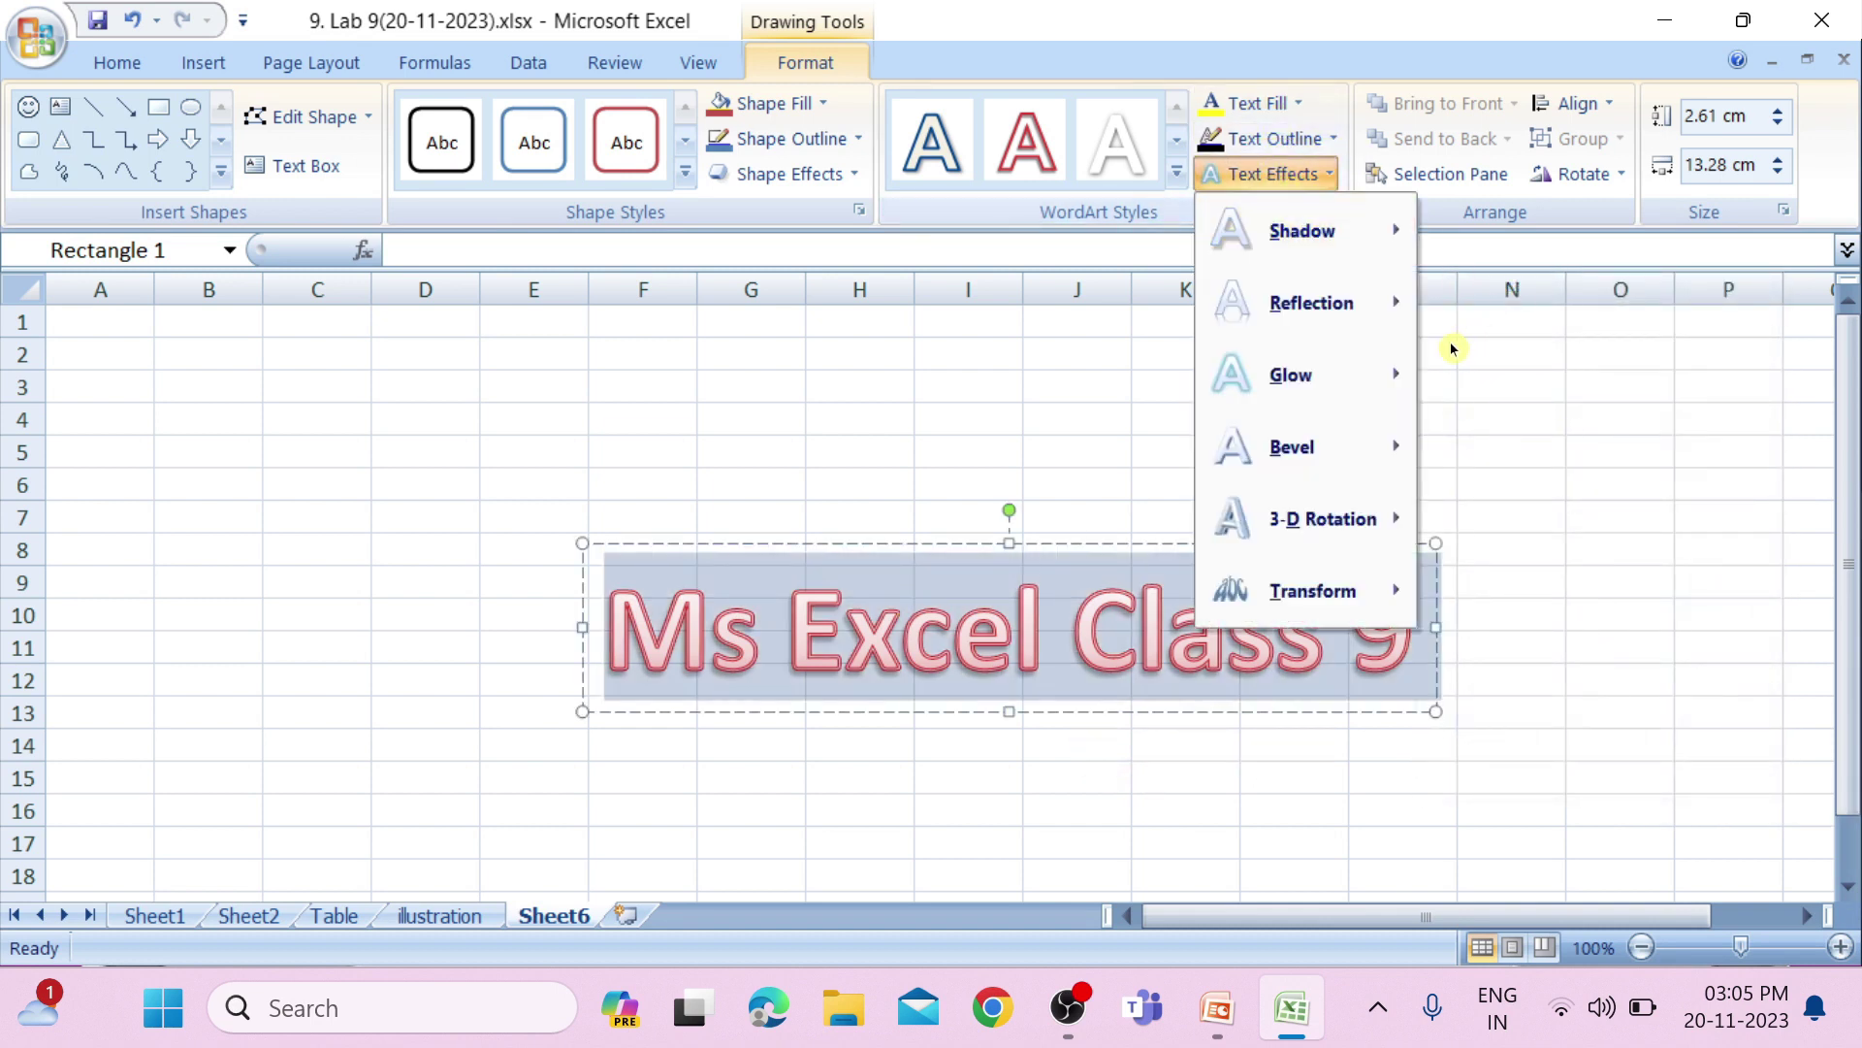
{"action": "mouse_move", "coordinate": [1393, 302]}
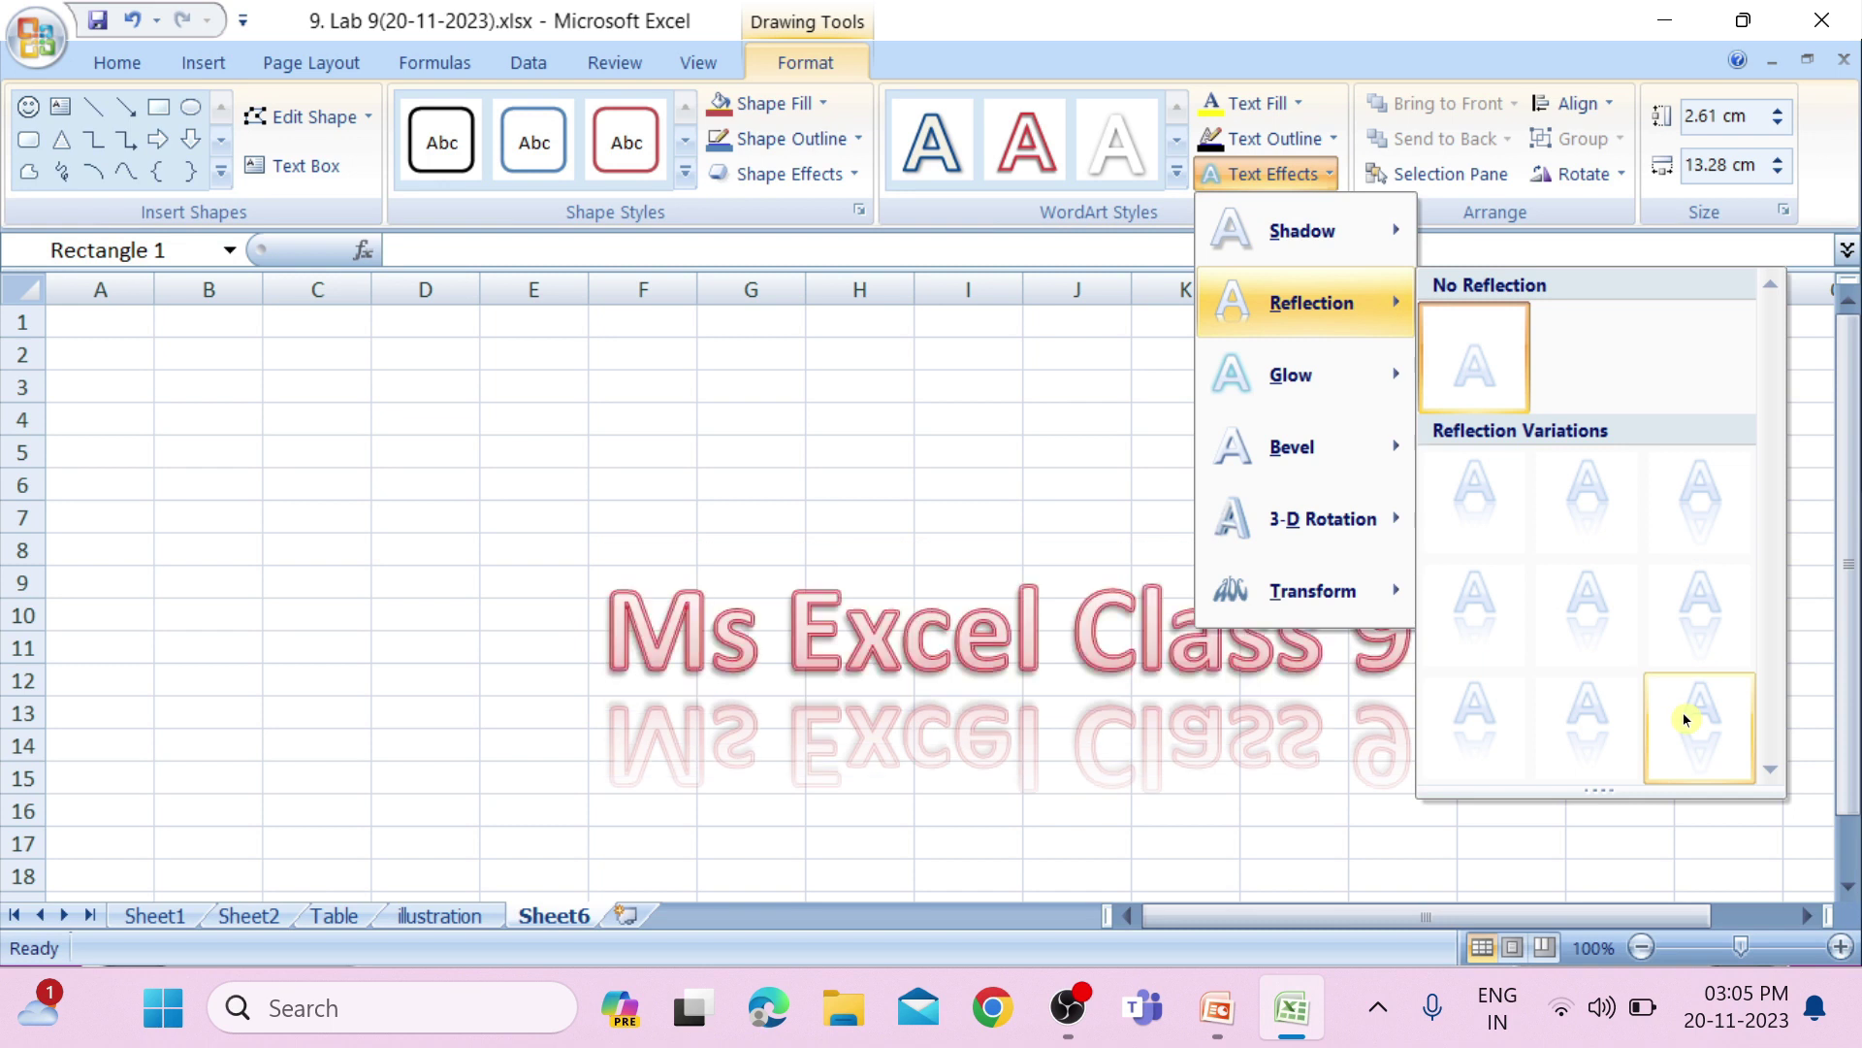
{"action": "left_click", "coordinate": [1698, 747]}
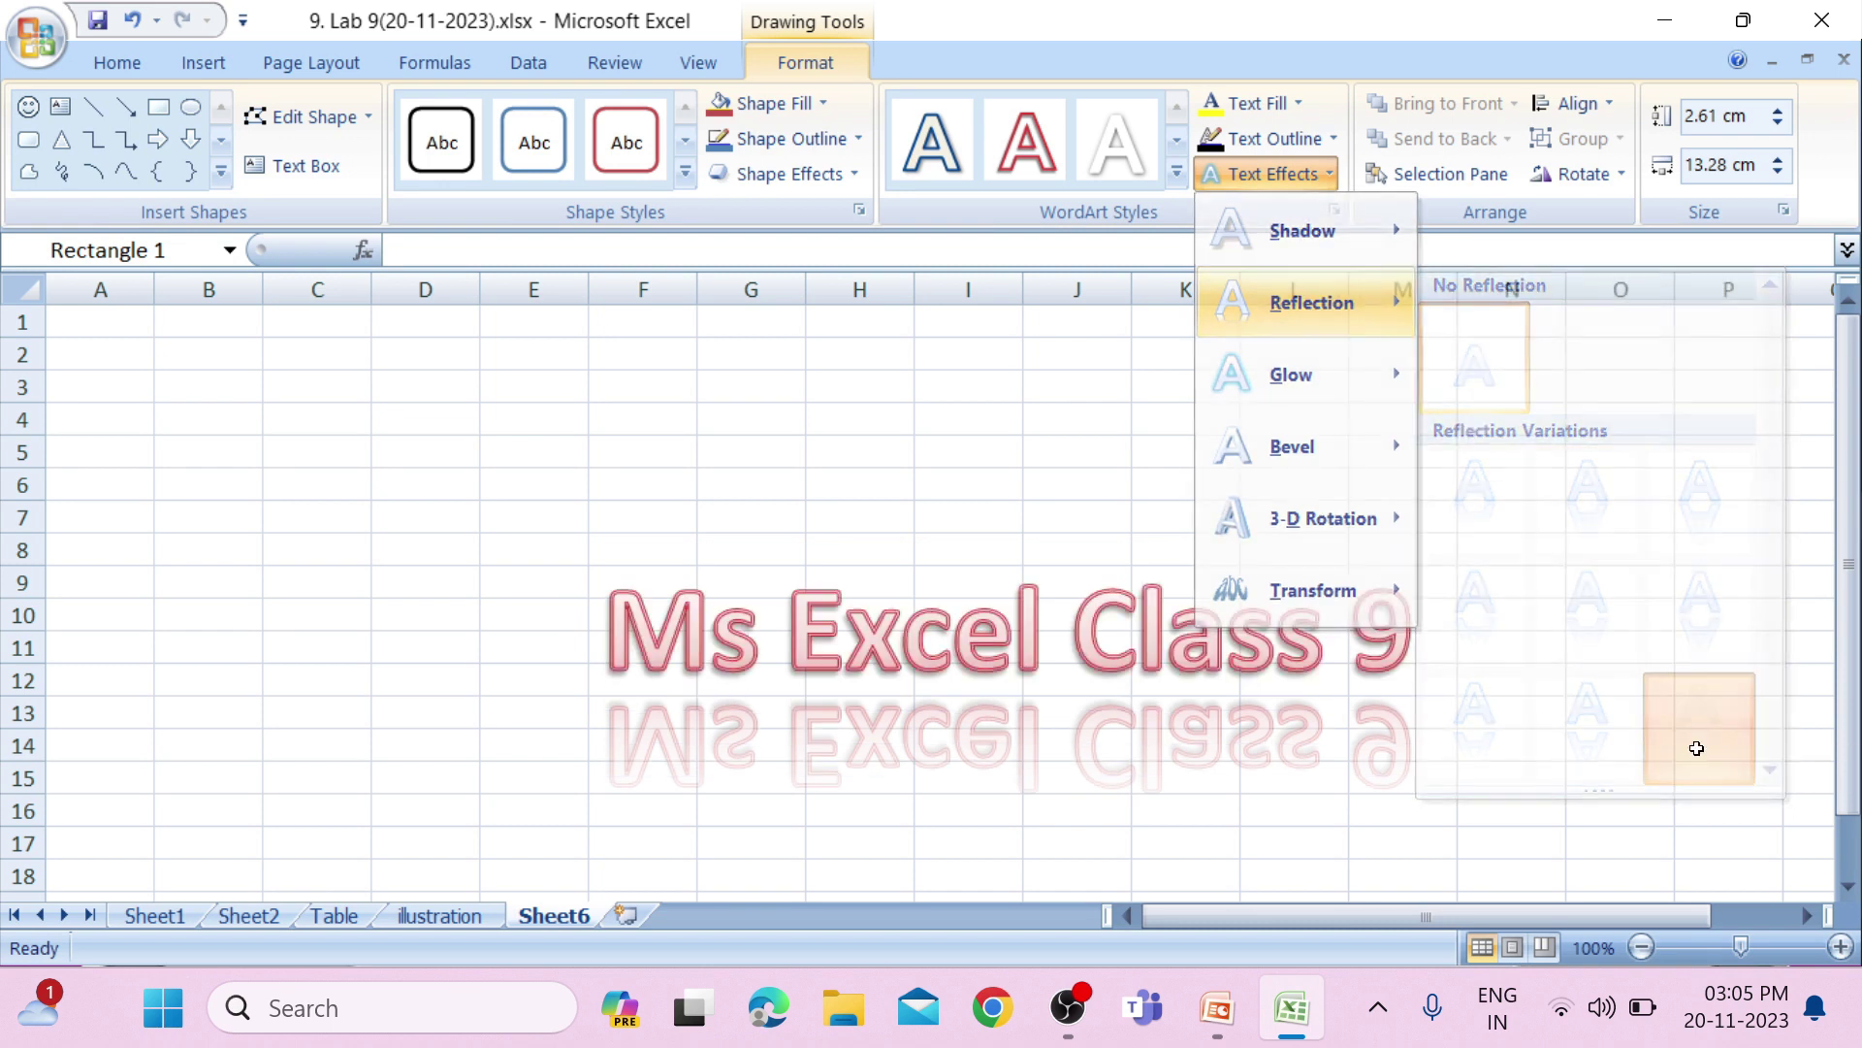
Step: Move the reflected WordArt up the sheet so its frame starts at row 2 and spans columns D to L
{"action": "left_click", "coordinate": [1024, 777]}
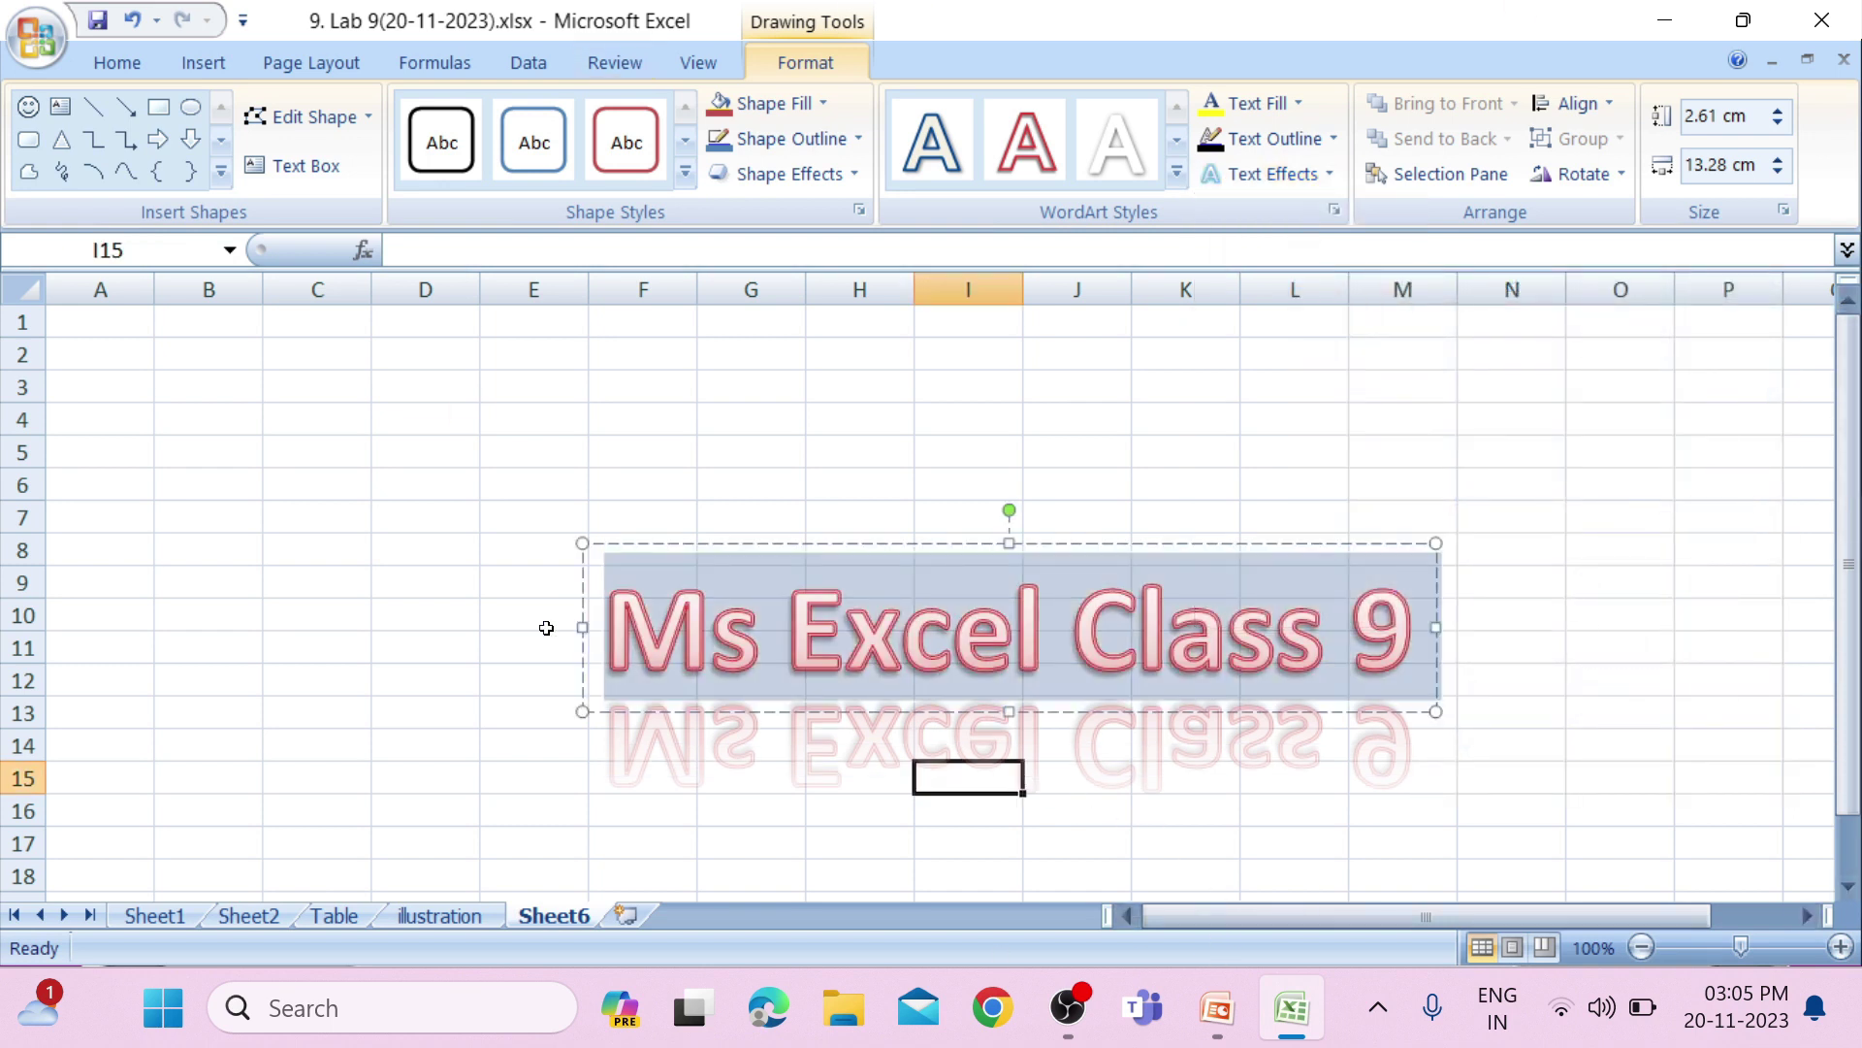
{"action": "left_click", "coordinate": [966, 640]}
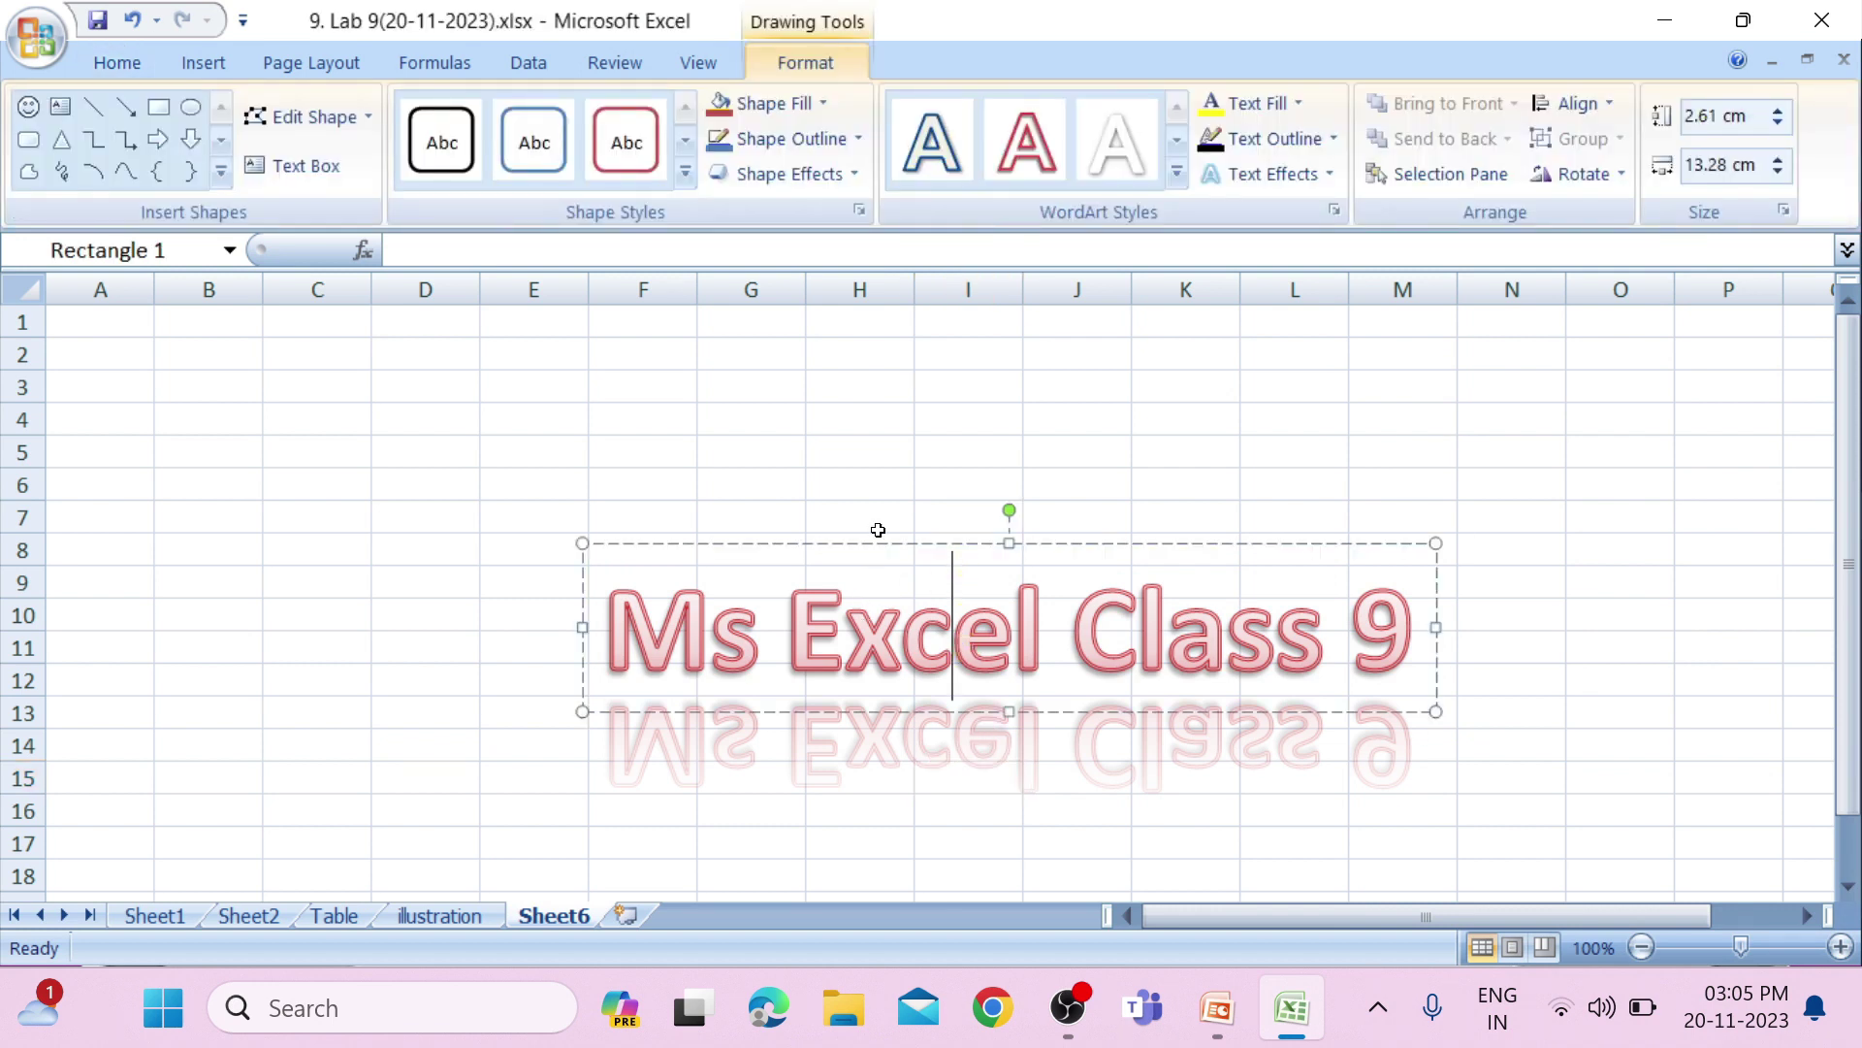
{"action": "left_click_drag", "start_coordinate": [877, 544], "coordinate": [752, 360]}
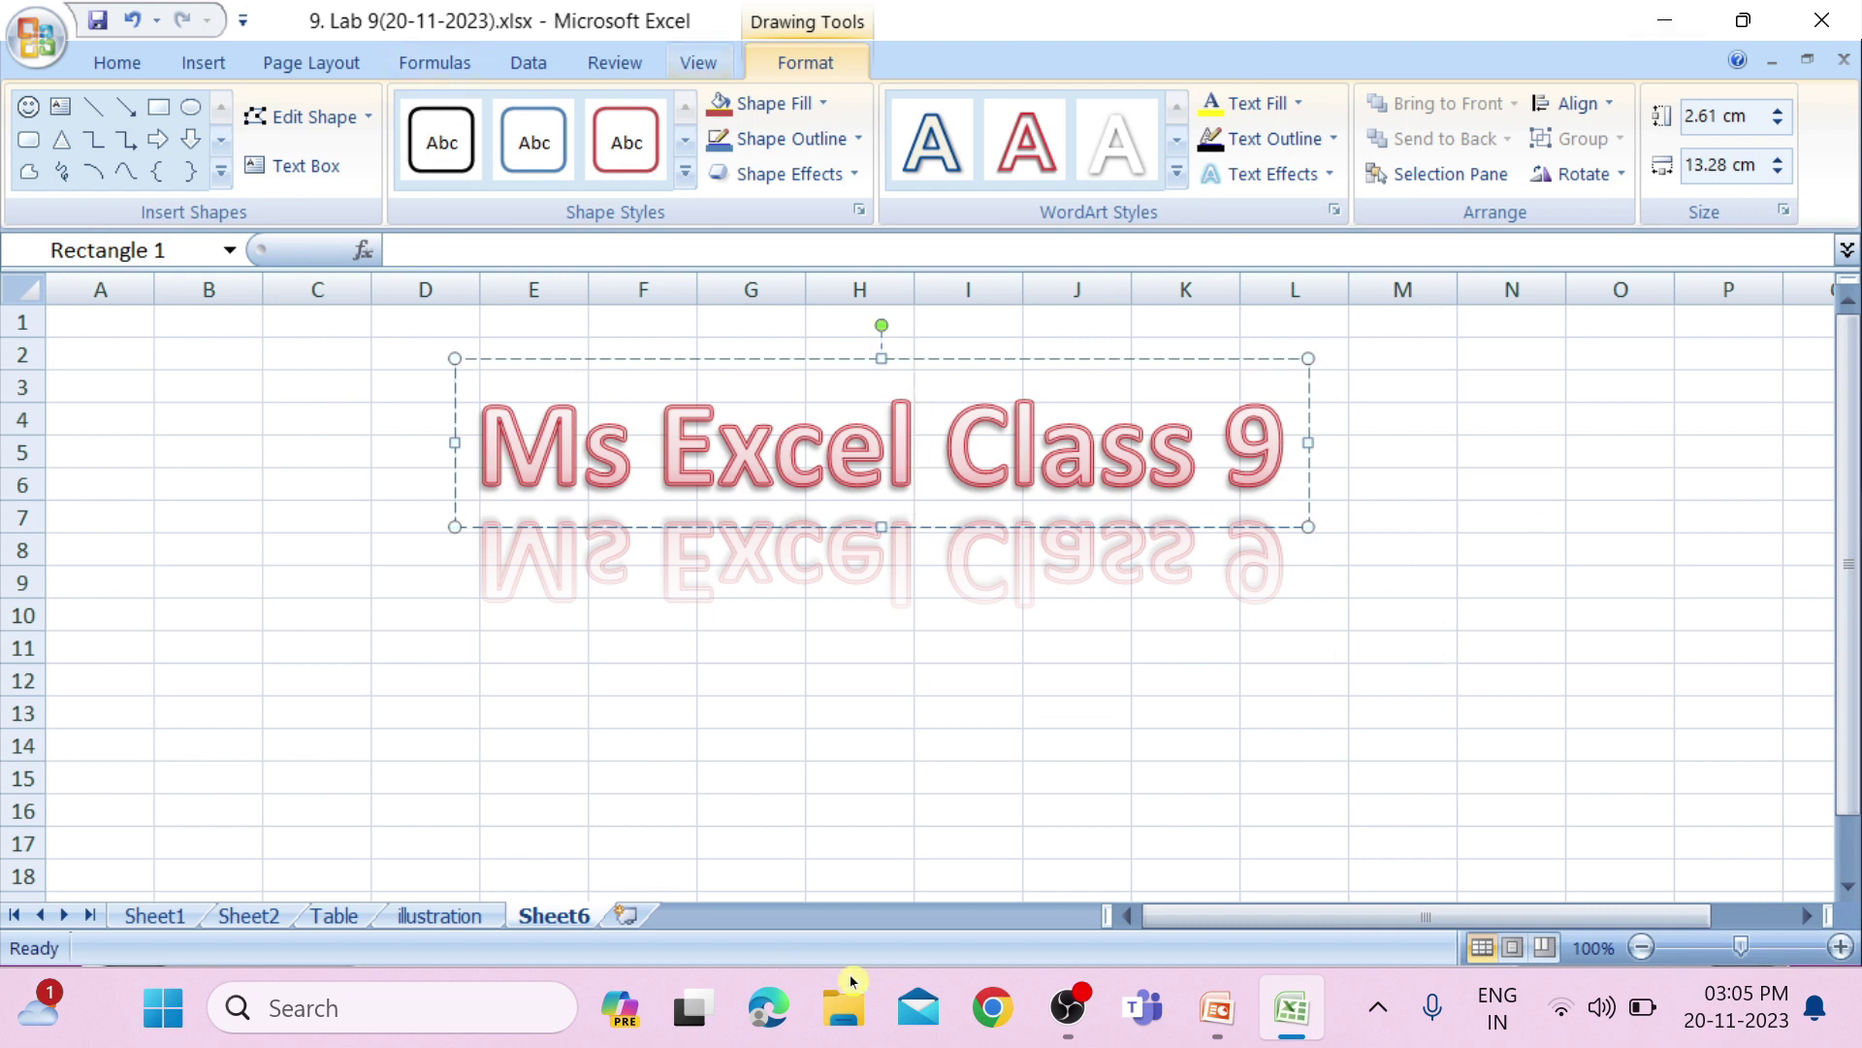
Step: Compare the WordArt with the PowerPoint sample, view the next slide's Object drawing exercise and return to the Excel workbook
{"action": "left_click", "coordinate": [995, 974]}
{"action": "key", "text": "alt+Tab"}
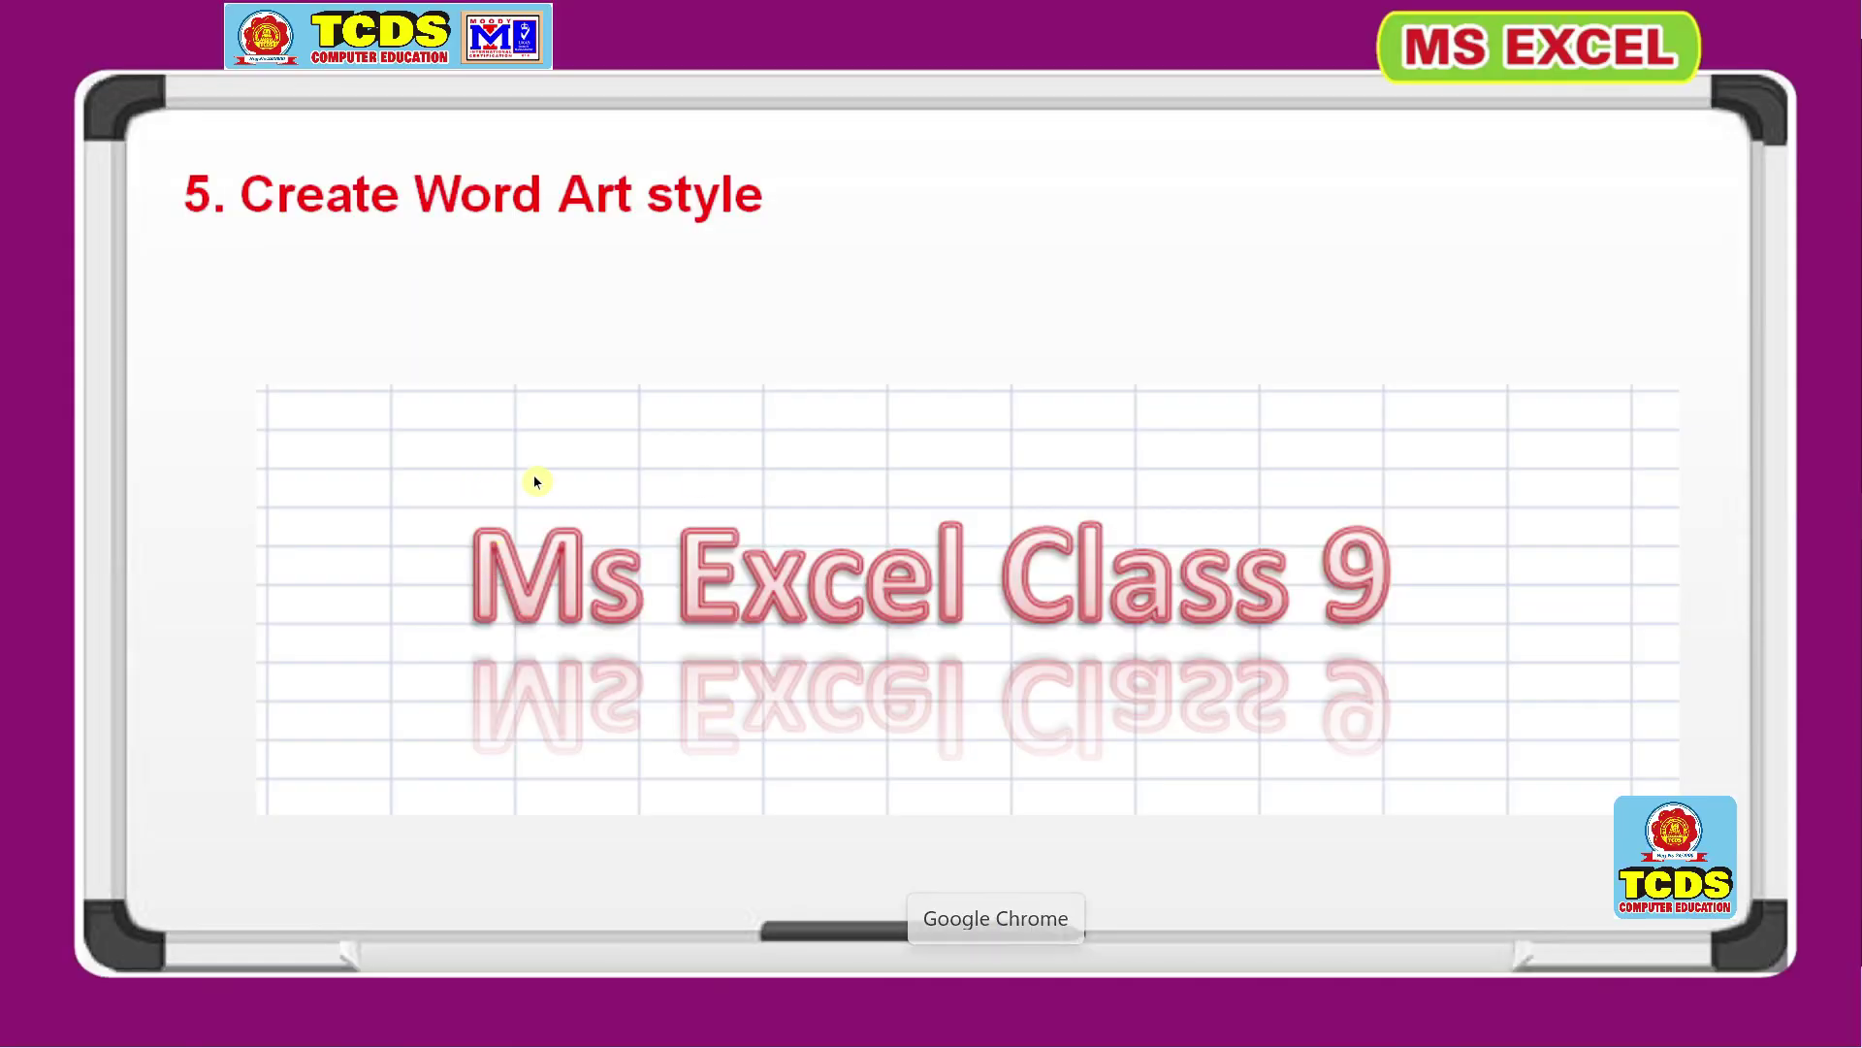
{"action": "left_click", "coordinate": [697, 475]}
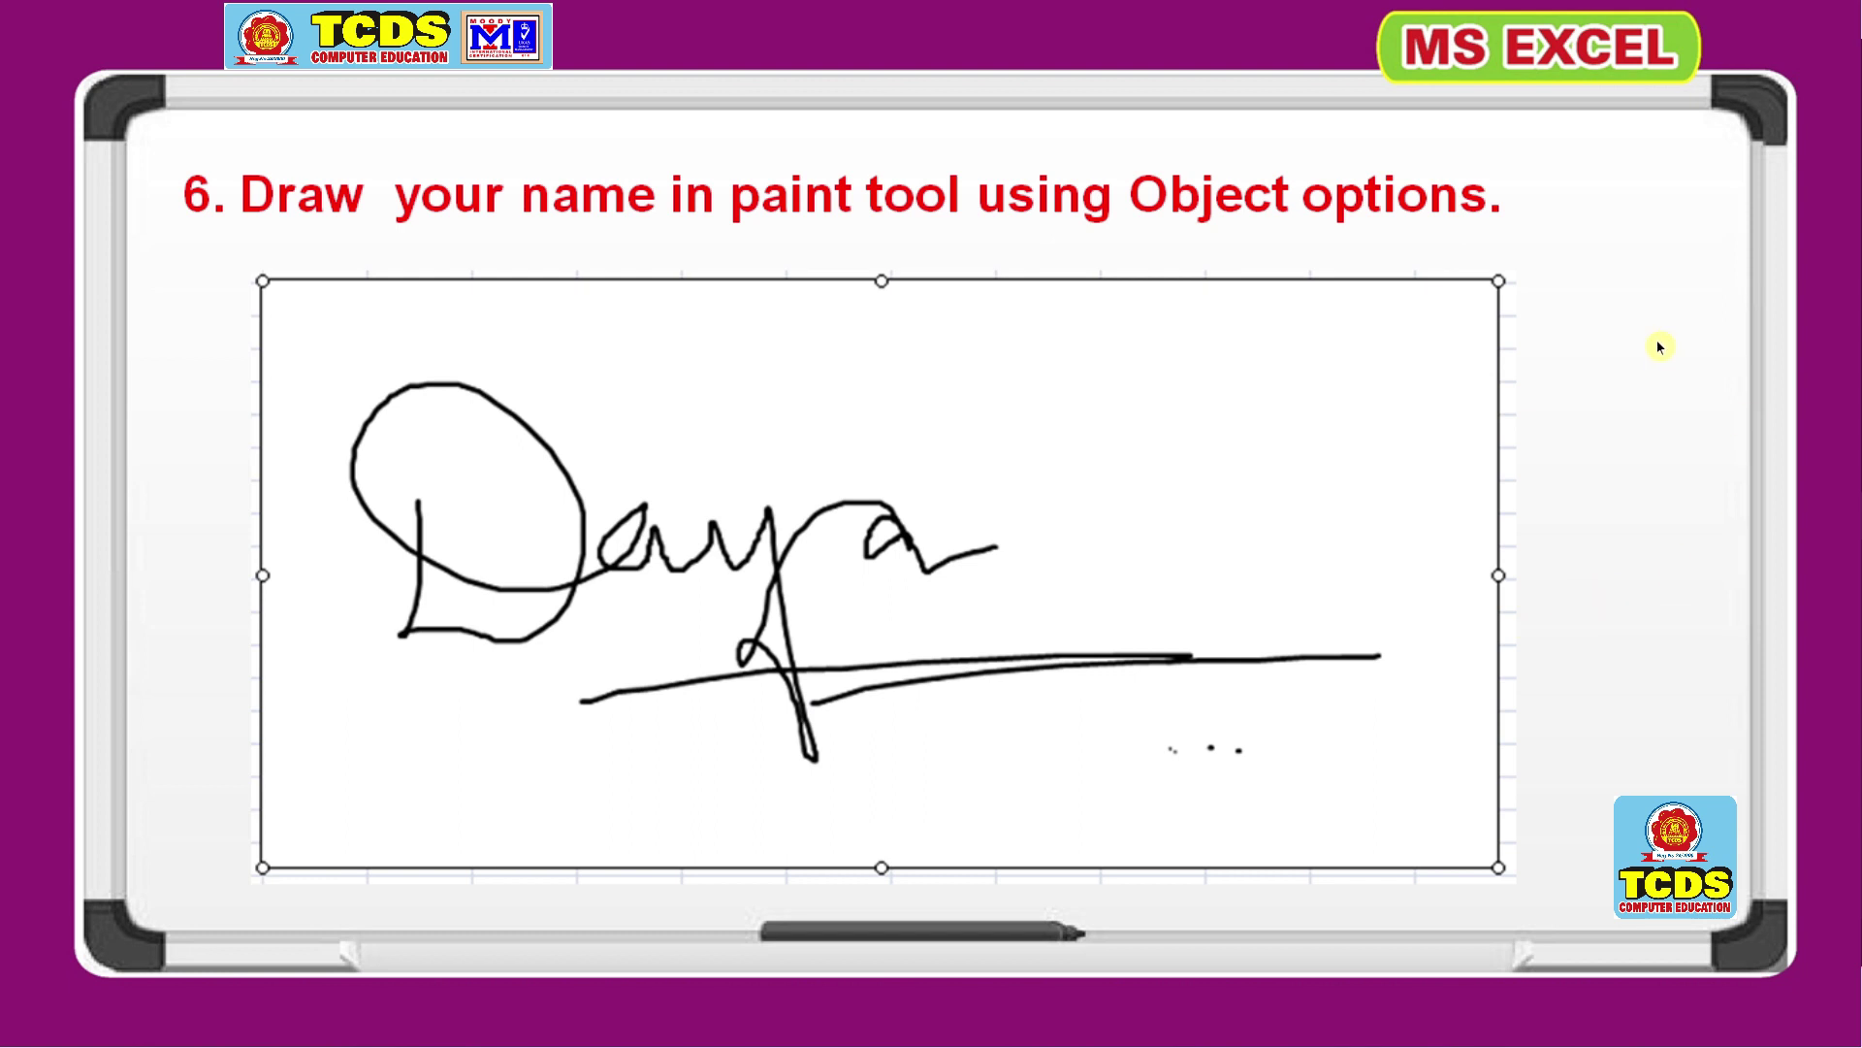
{"action": "key", "text": "alt+Tab"}
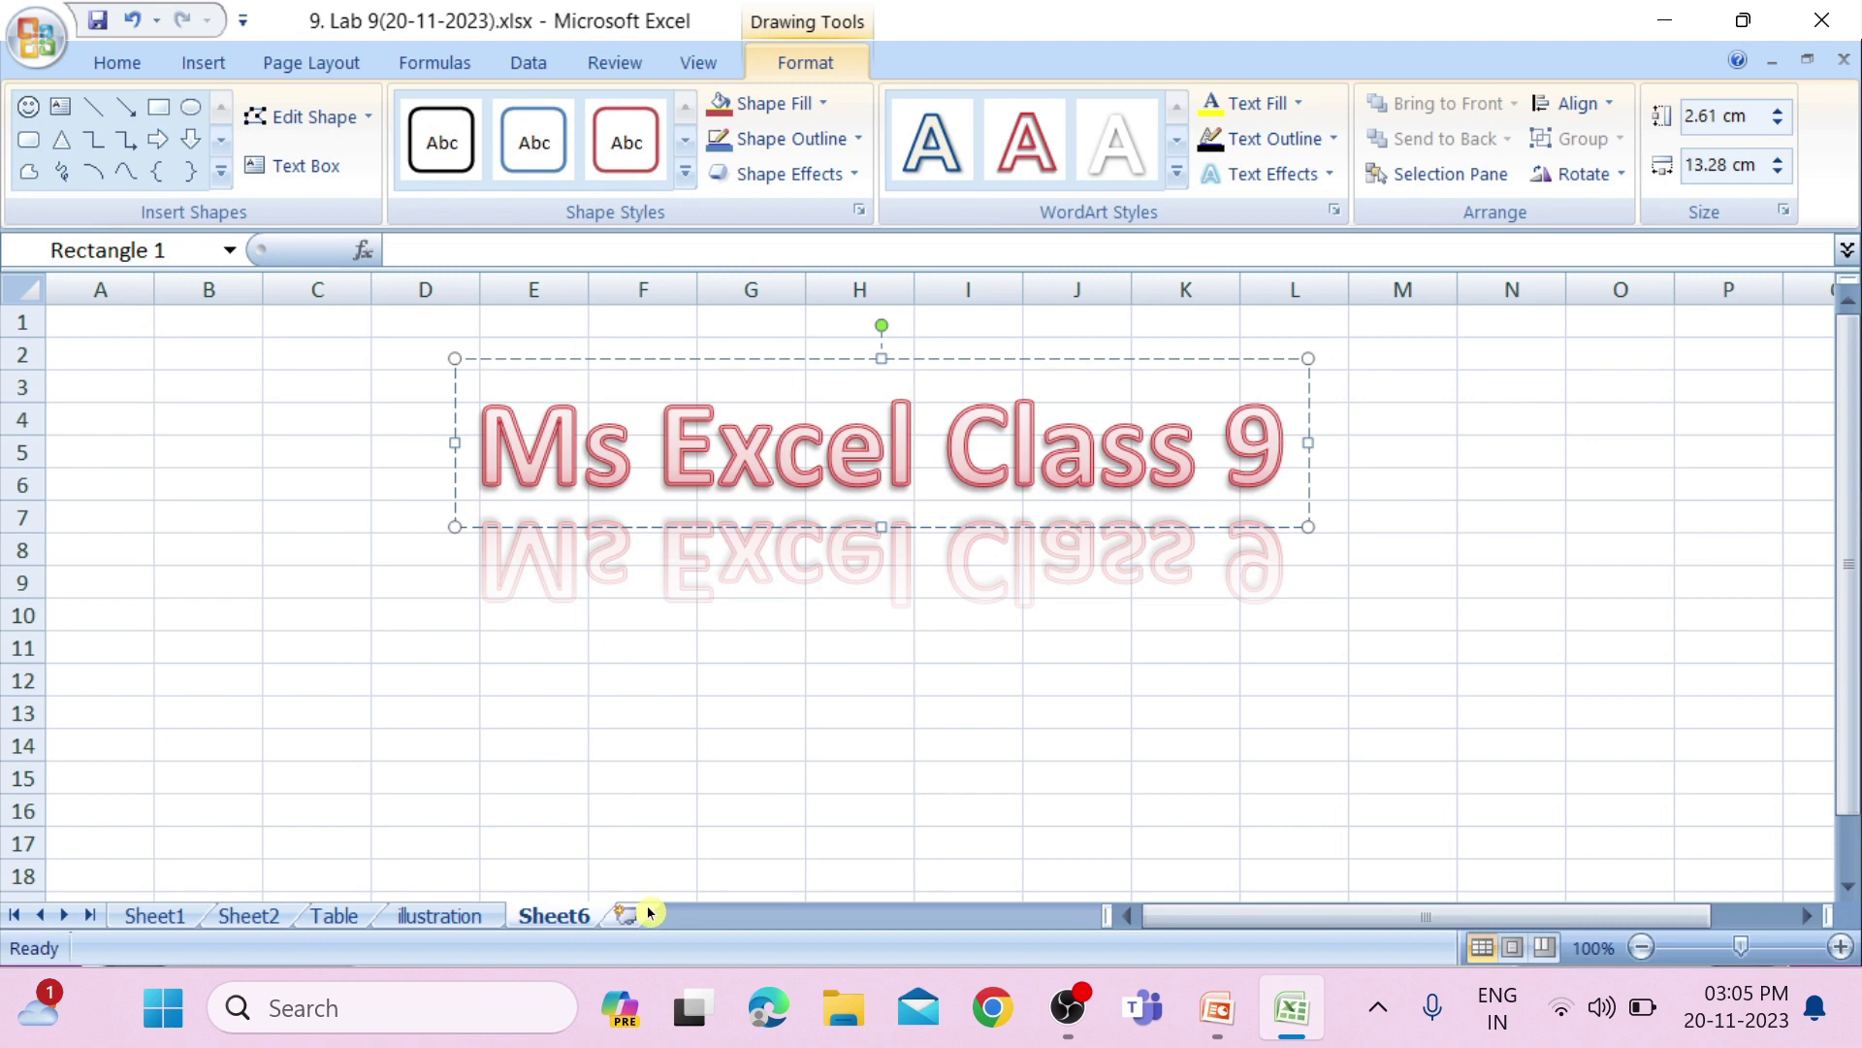
Step: Add a new worksheet after Sheet6 and insert a new Paintbrush Picture object at cell D5
{"action": "left_click", "coordinate": [649, 913]}
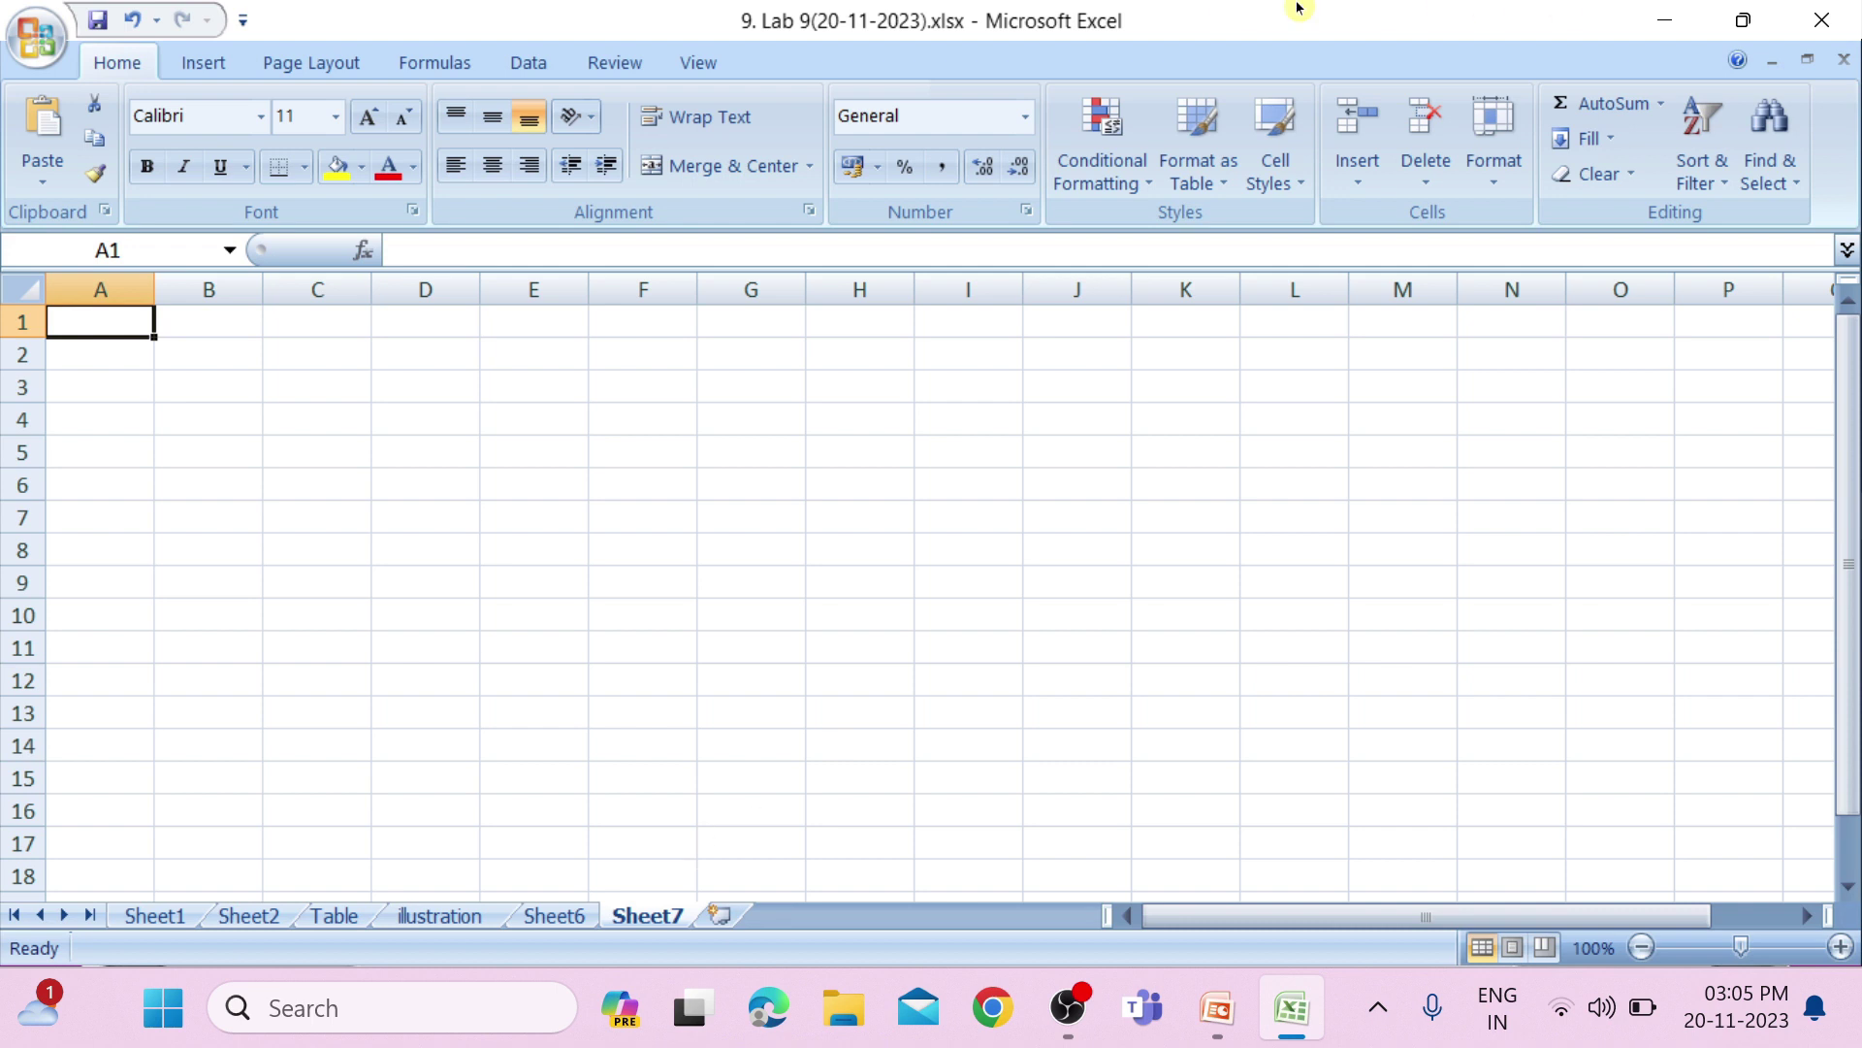
{"action": "left_click", "coordinate": [211, 77]}
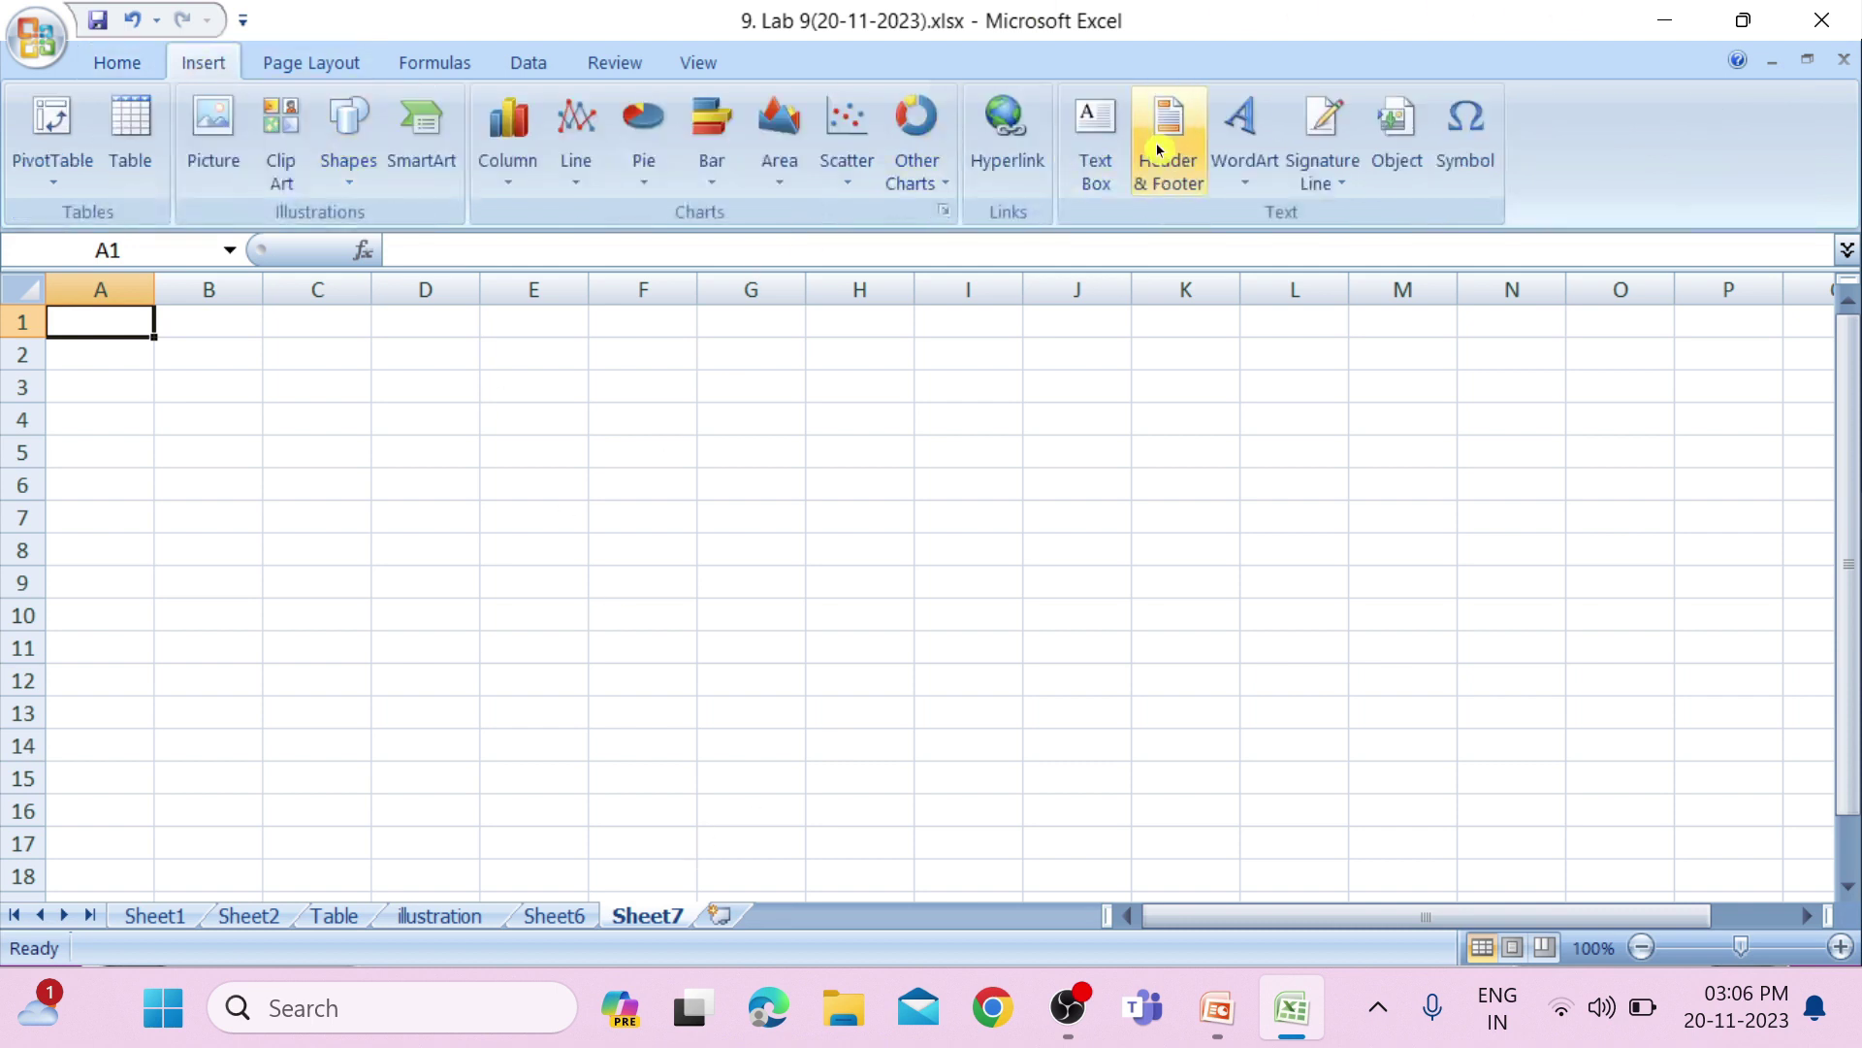
{"action": "left_click", "coordinate": [415, 458]}
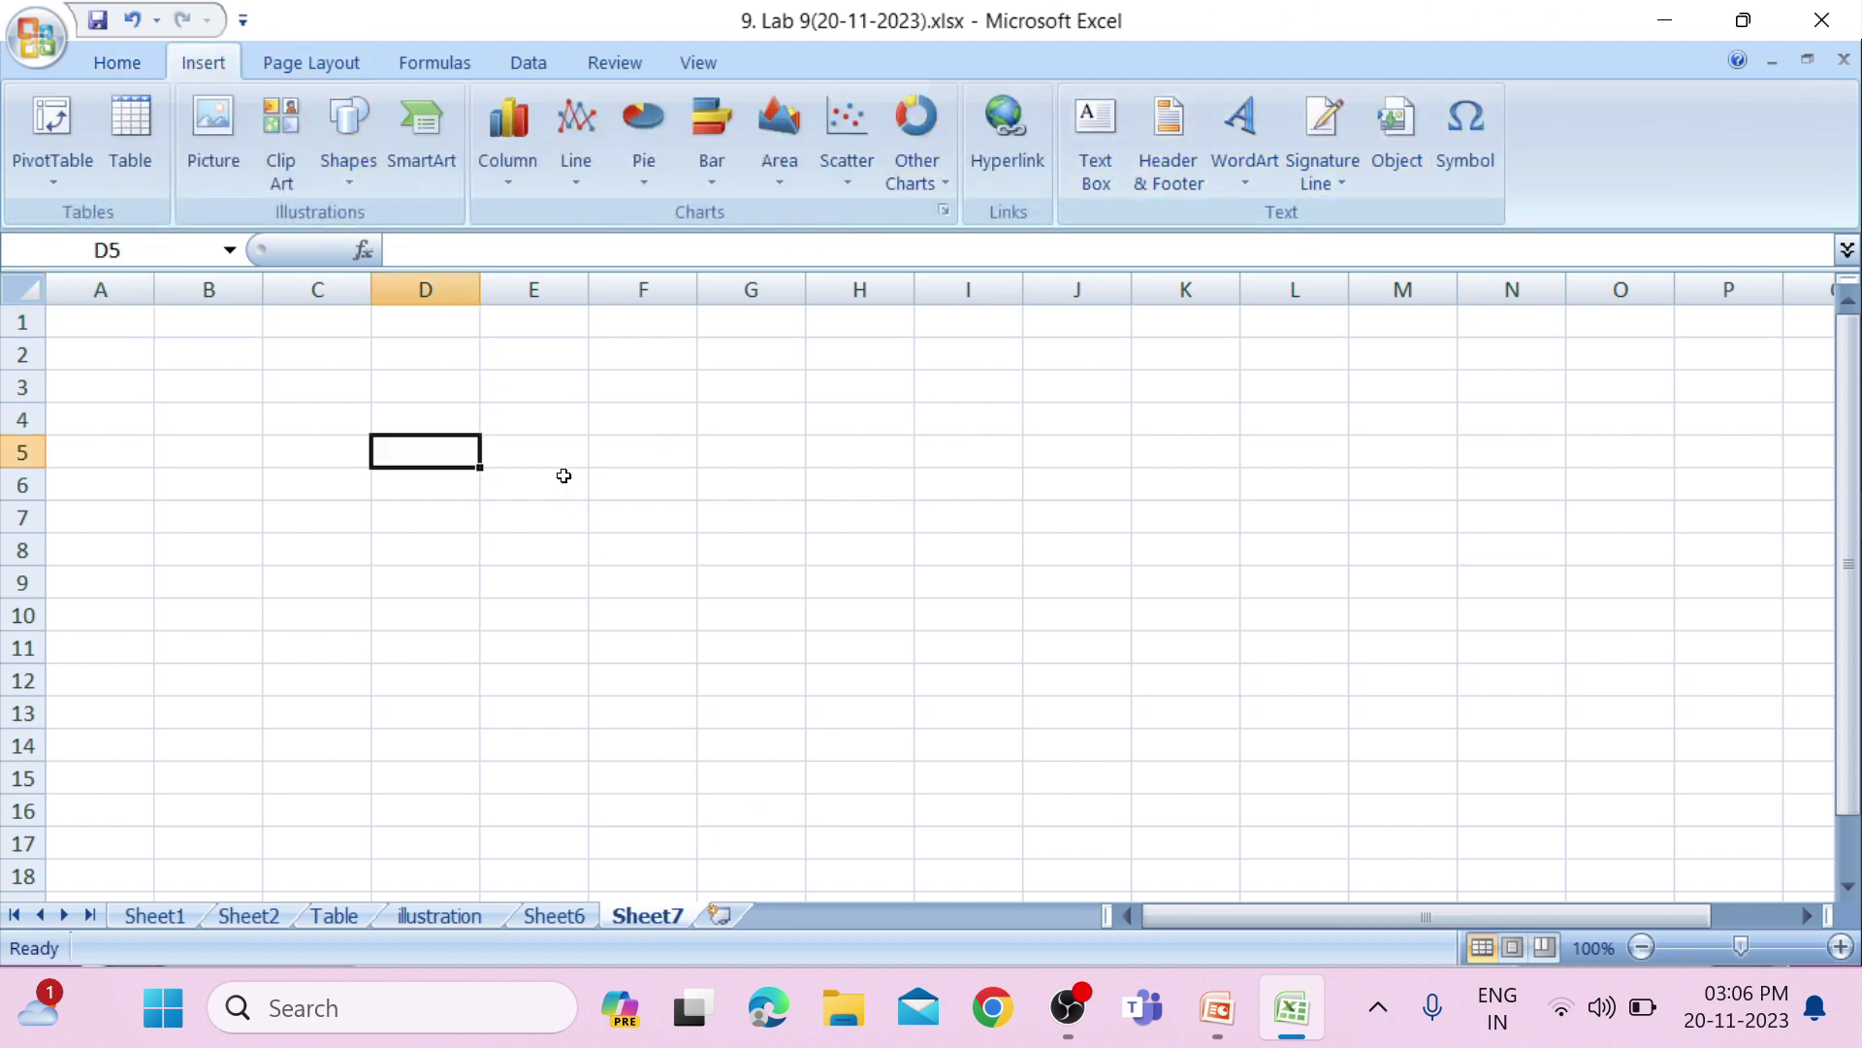
{"action": "left_click", "coordinate": [1381, 167]}
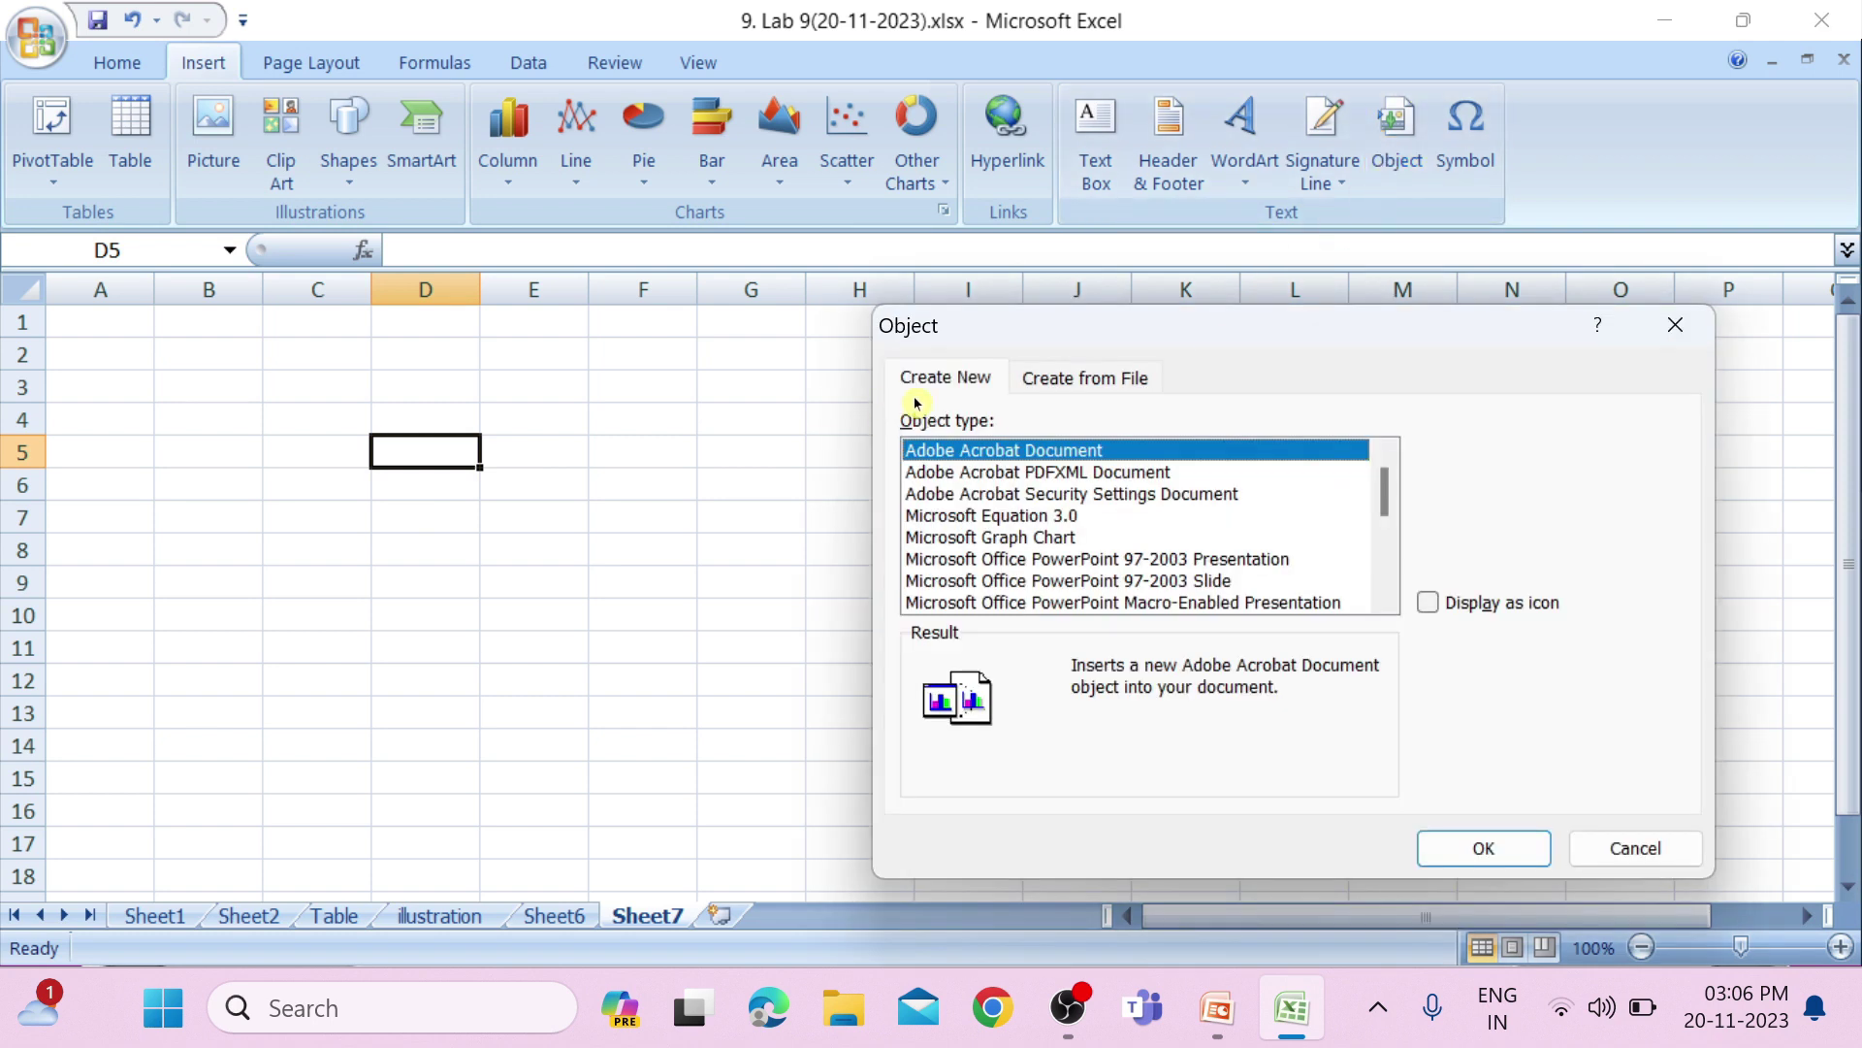
{"action": "scroll", "coordinate": [1004, 563], "scroll_direction": "down", "scroll_amount": 4}
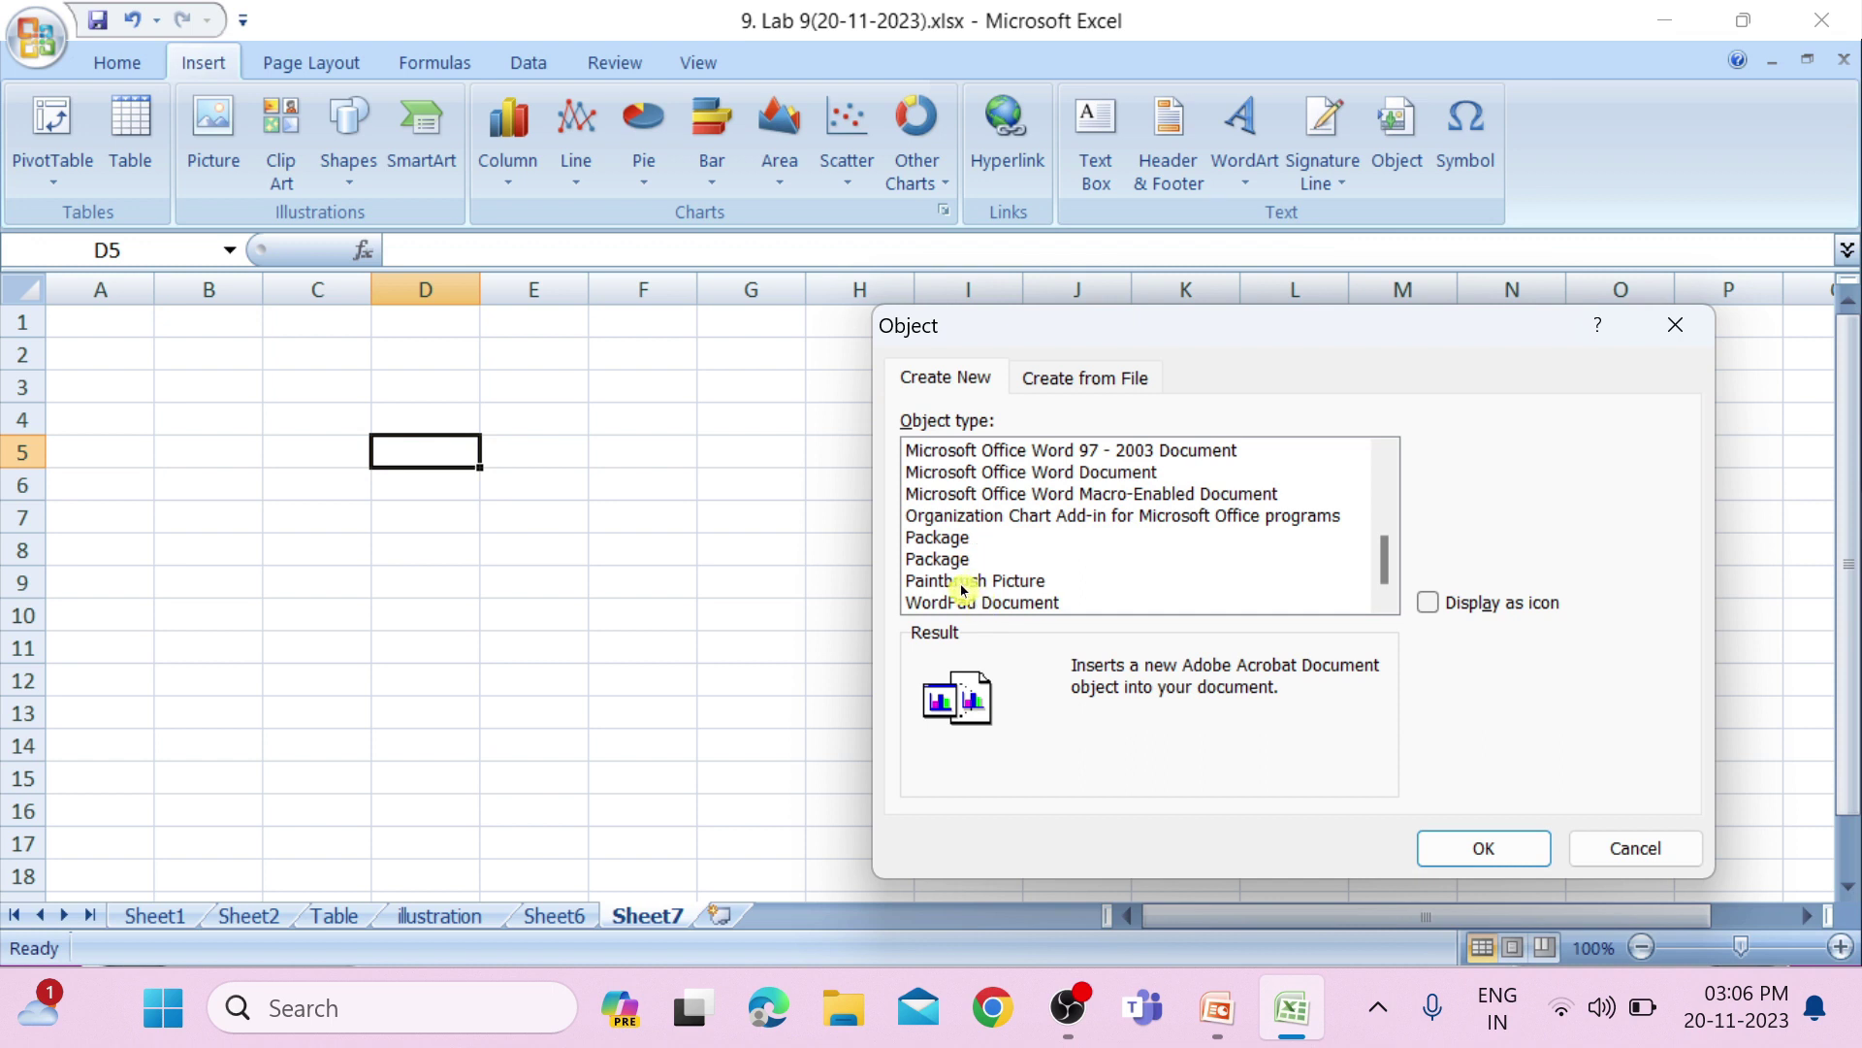
{"action": "left_click", "coordinate": [963, 580]}
{"action": "left_click", "coordinate": [1467, 846]}
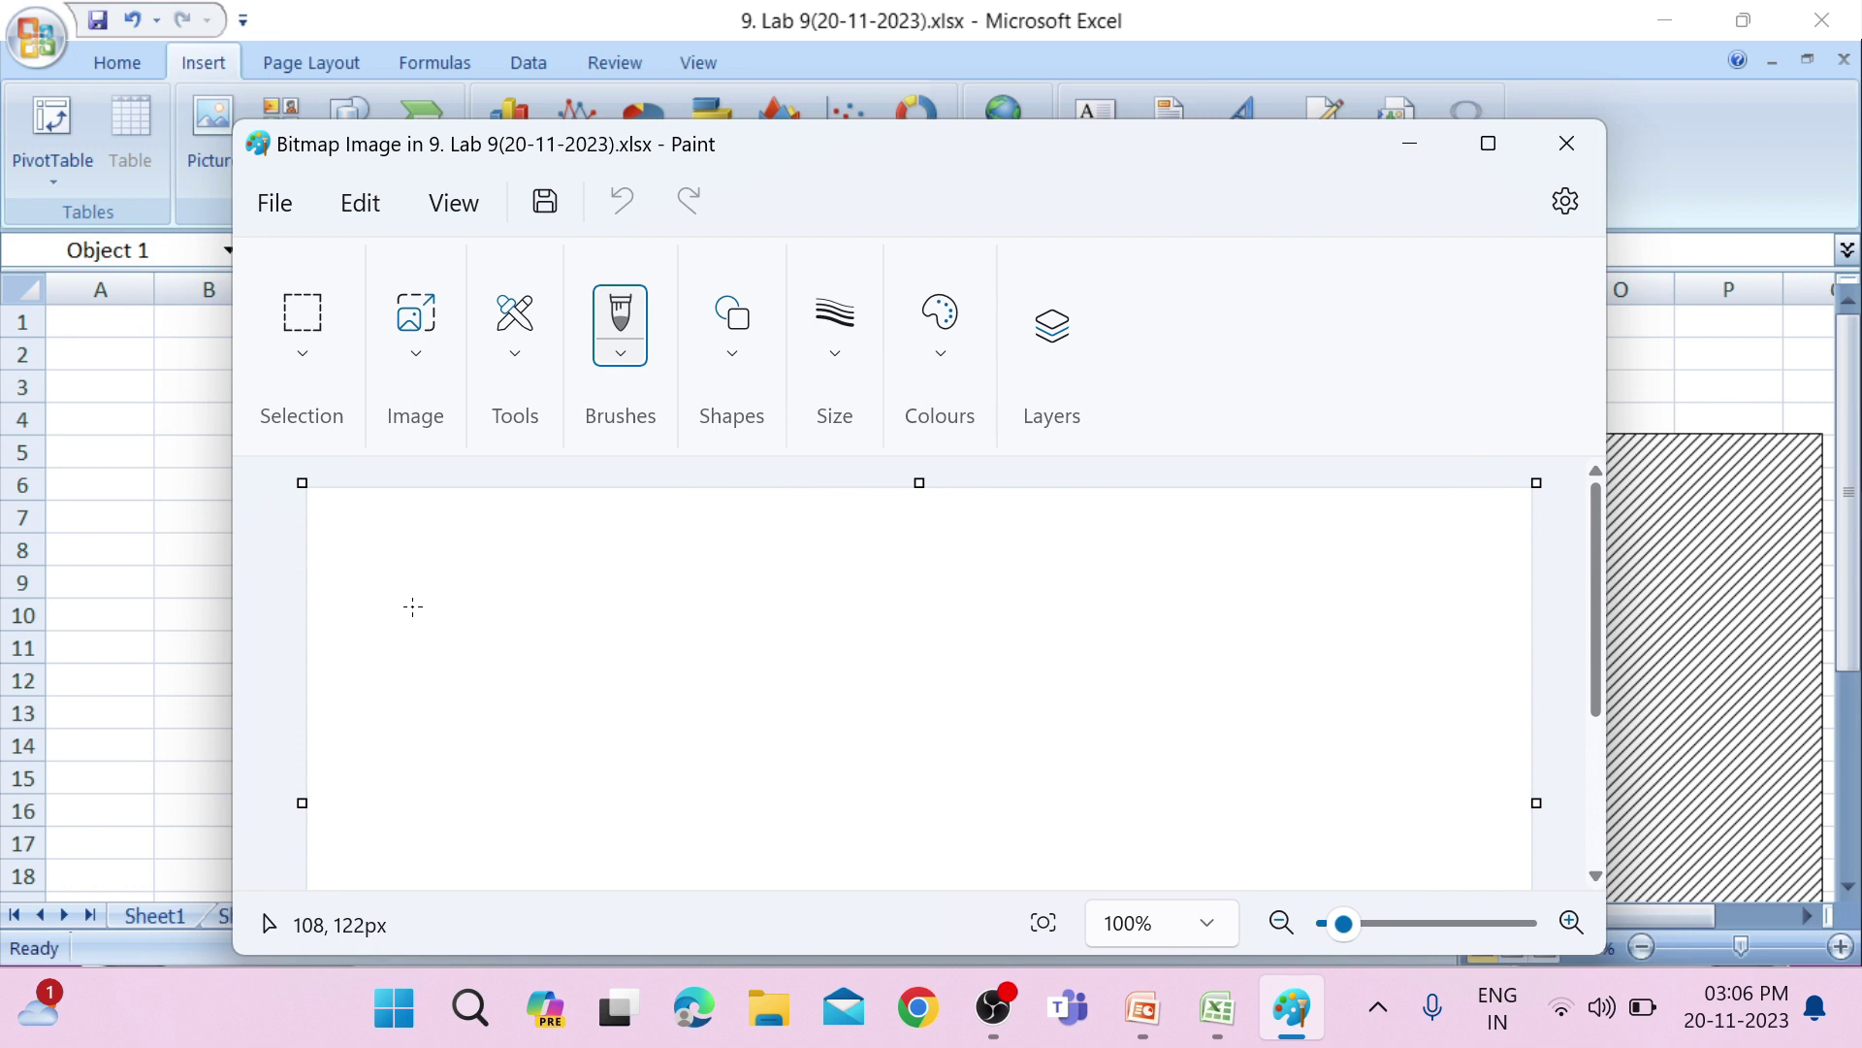
Step: Handwrite the first name on the Paint canvas with underline strokes and dots below it, and close Paint to return to the sheet
{"action": "left_click_drag", "start_coordinate": [424, 588], "coordinate": [428, 745]}
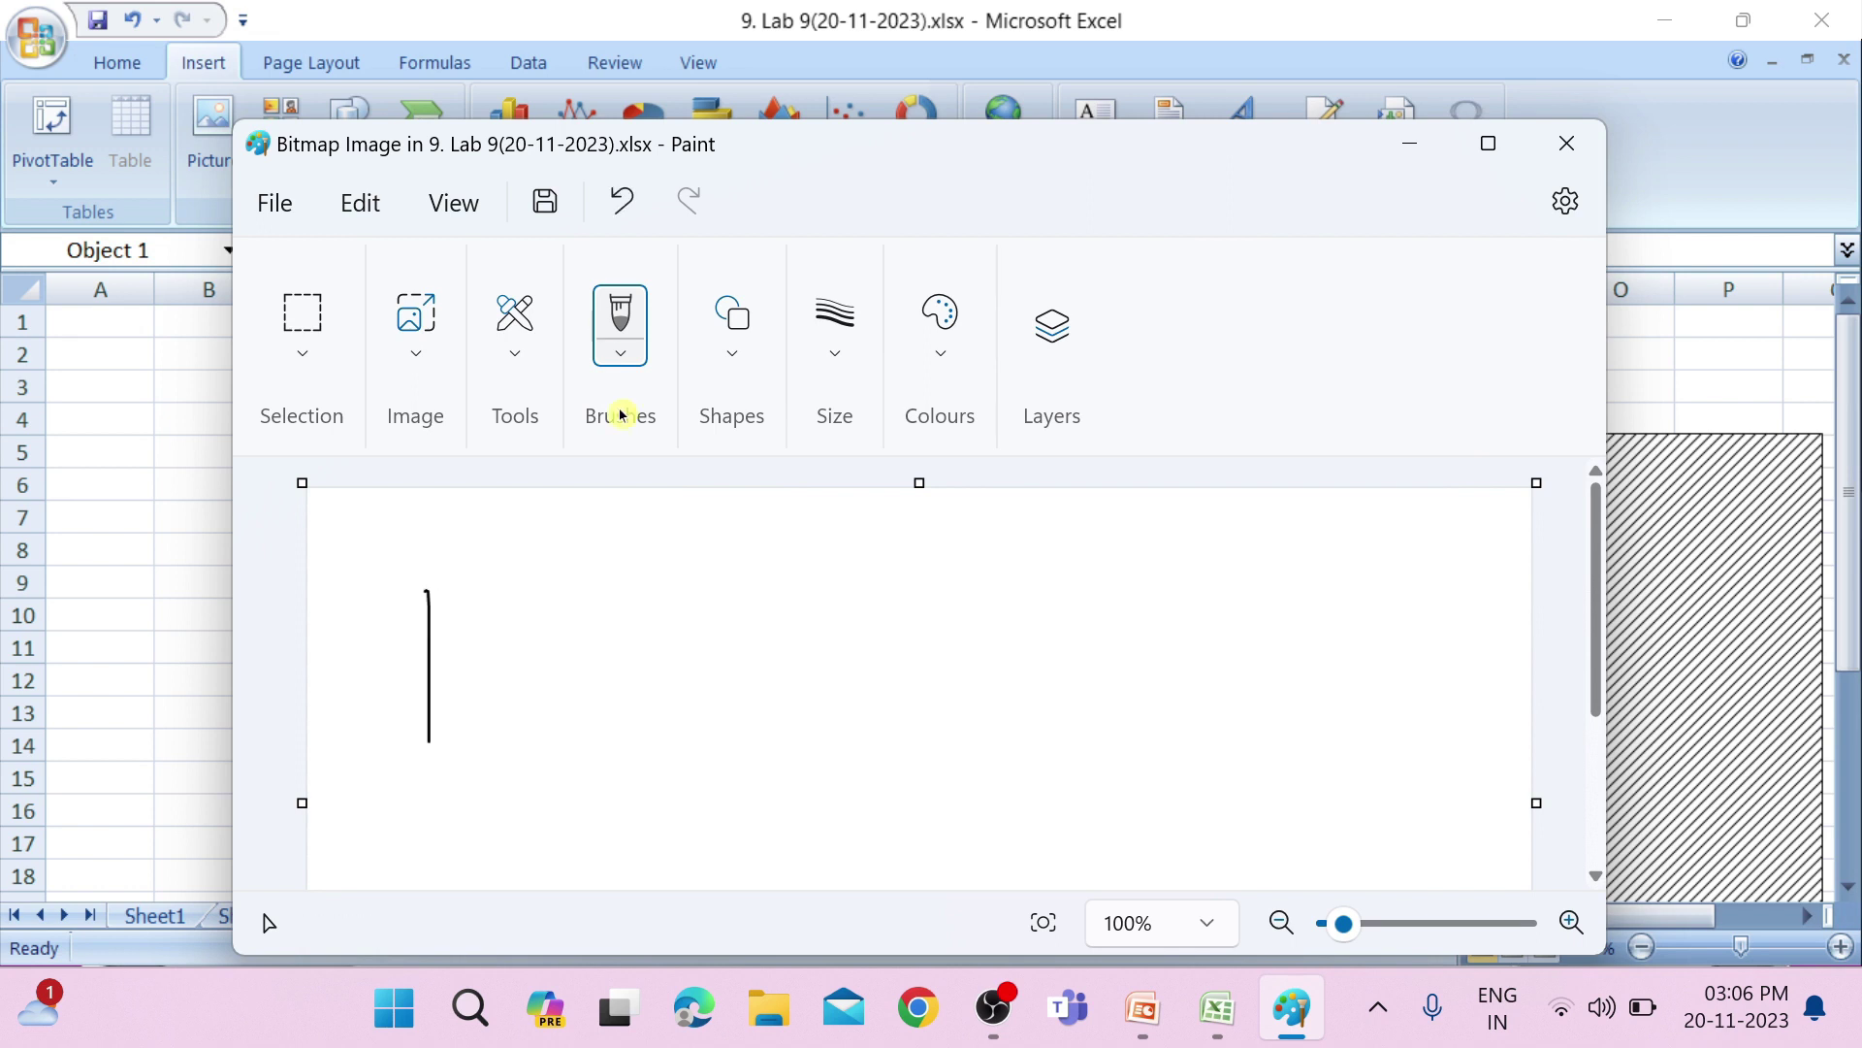
{"action": "mouse_move", "coordinate": [430, 746]}
{"action": "left_mouse_down"}
{"action": "mouse_move", "coordinate": [619, 654]}
{"action": "mouse_move", "coordinate": [384, 508]}
{"action": "mouse_move", "coordinate": [770, 610]}
{"action": "mouse_move", "coordinate": [903, 560]}
{"action": "left_mouse_up"}
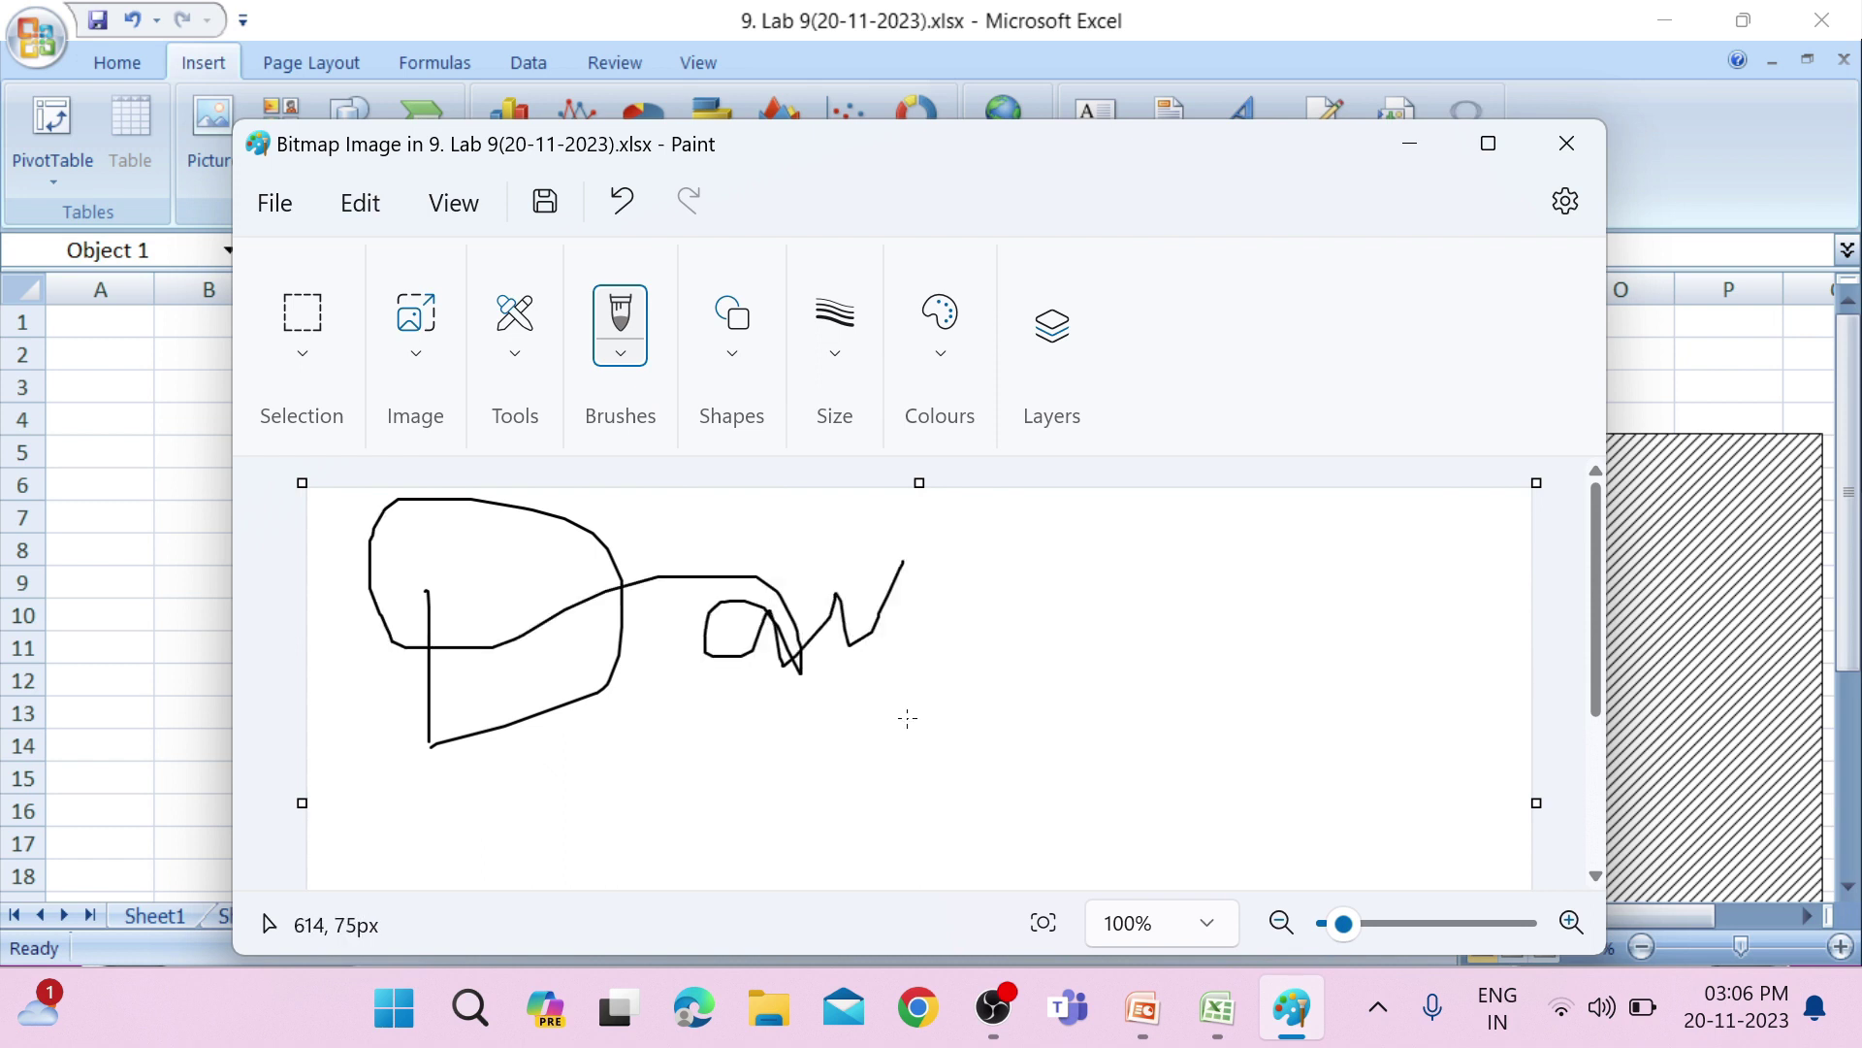
{"action": "mouse_move", "coordinate": [908, 718]}
{"action": "left_mouse_down"}
{"action": "mouse_move", "coordinate": [854, 810]}
{"action": "mouse_move", "coordinate": [1499, 773]}
{"action": "left_mouse_up"}
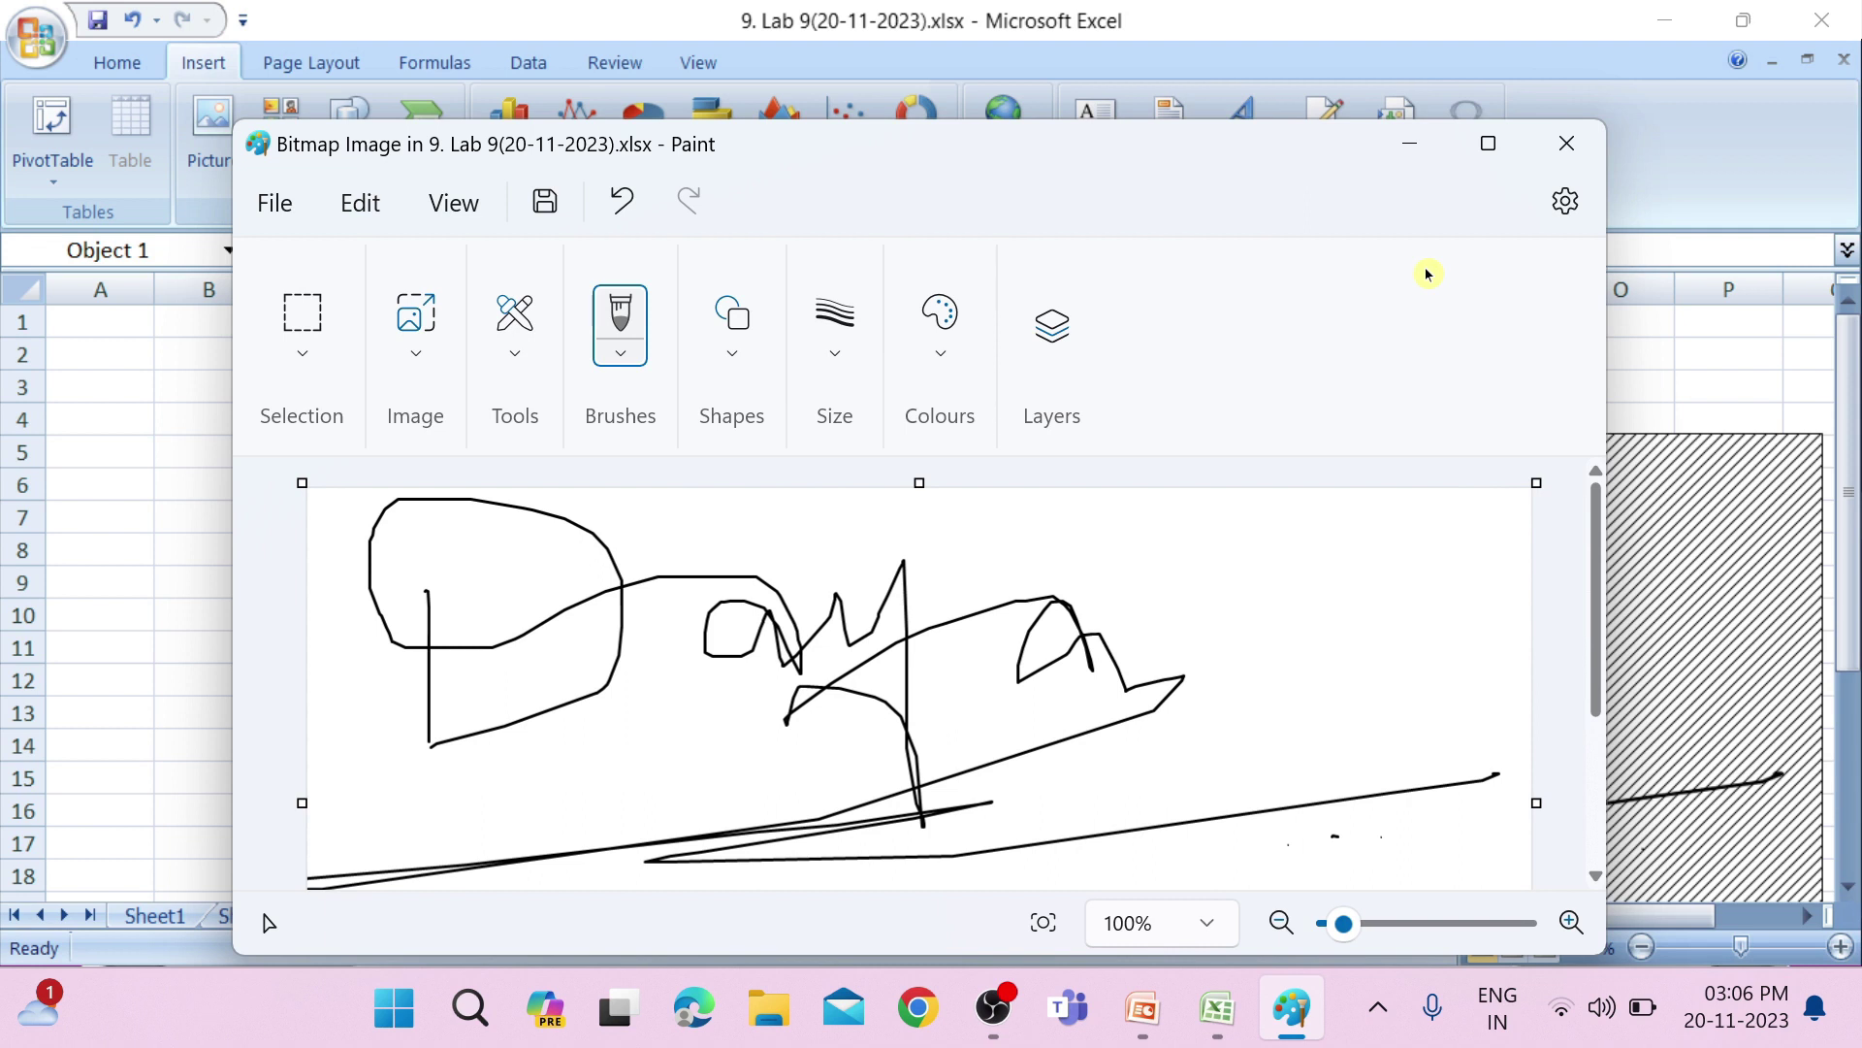
{"action": "left_click", "coordinate": [1567, 144]}
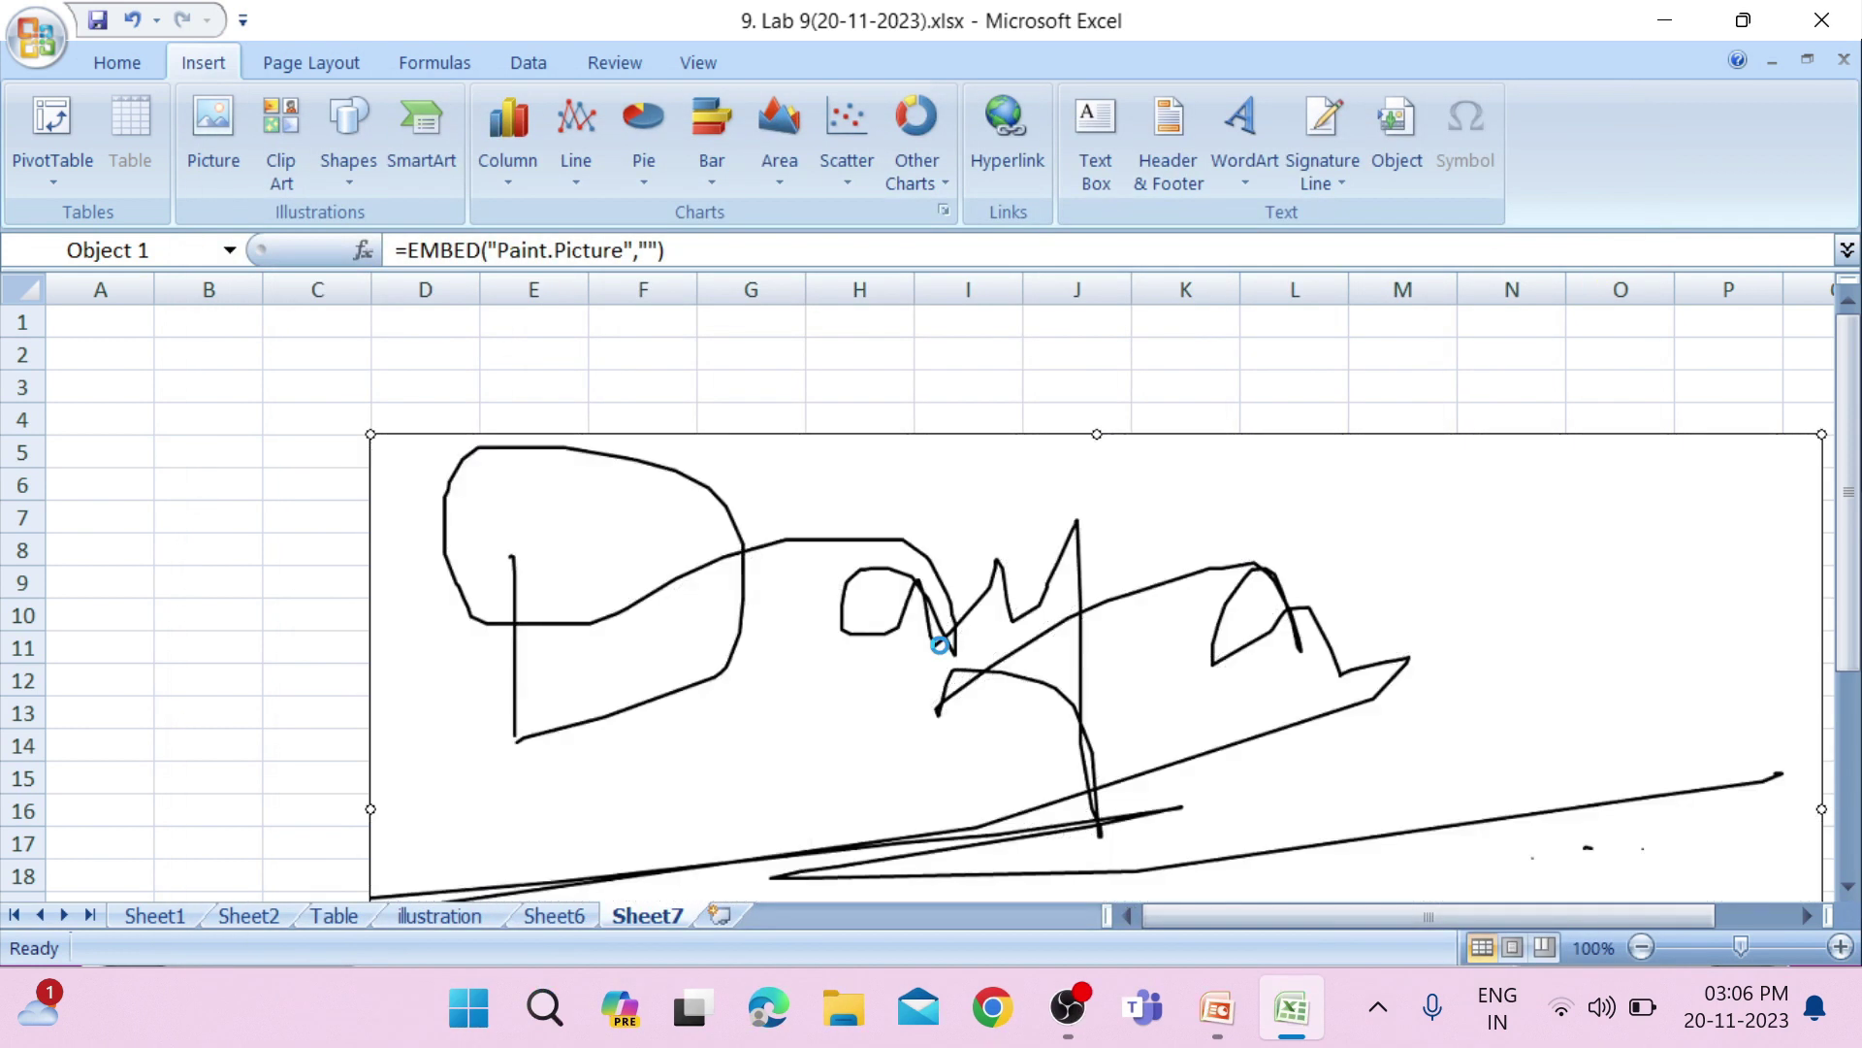
Step: View the whole embedded drawing at 70% zoom with it deselected, and dismiss the webcam access notification
{"action": "scroll", "coordinate": [939, 647], "scroll_direction": "down", "scroll_amount": 2, "text": "ctrl"}
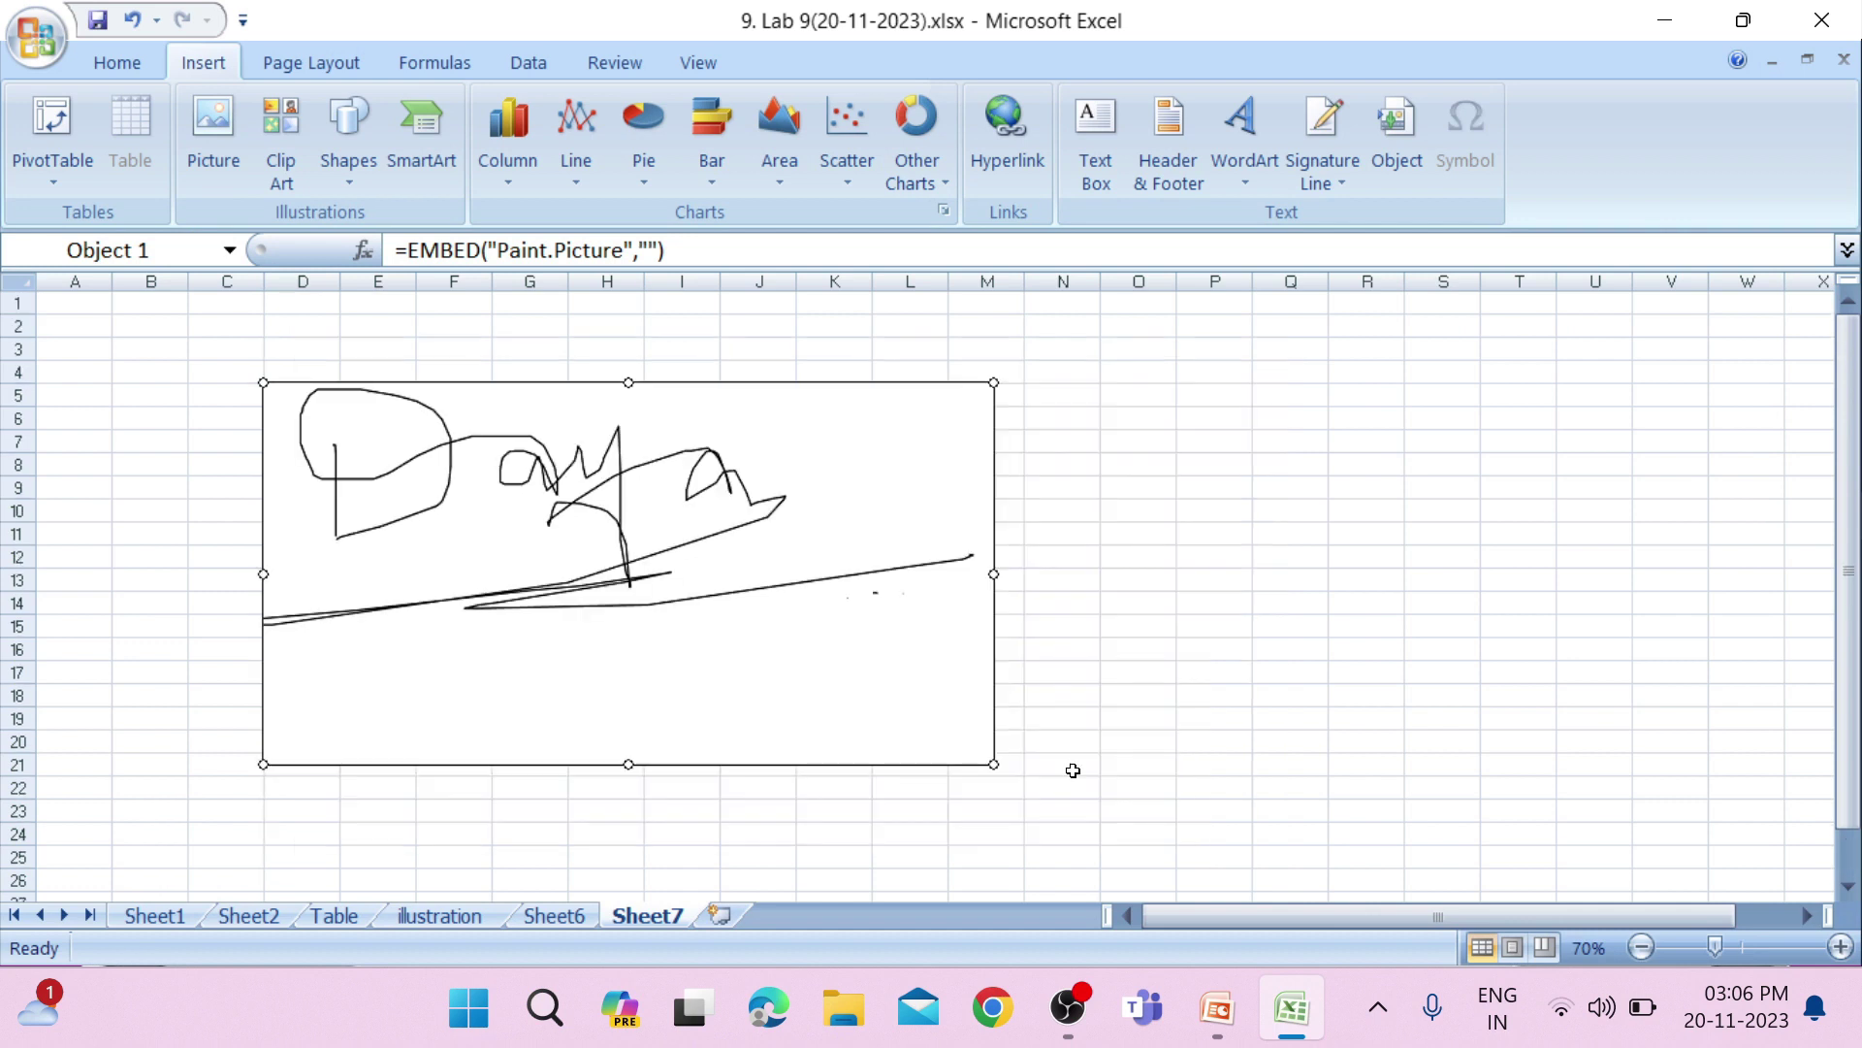
{"action": "key", "text": "Escape"}
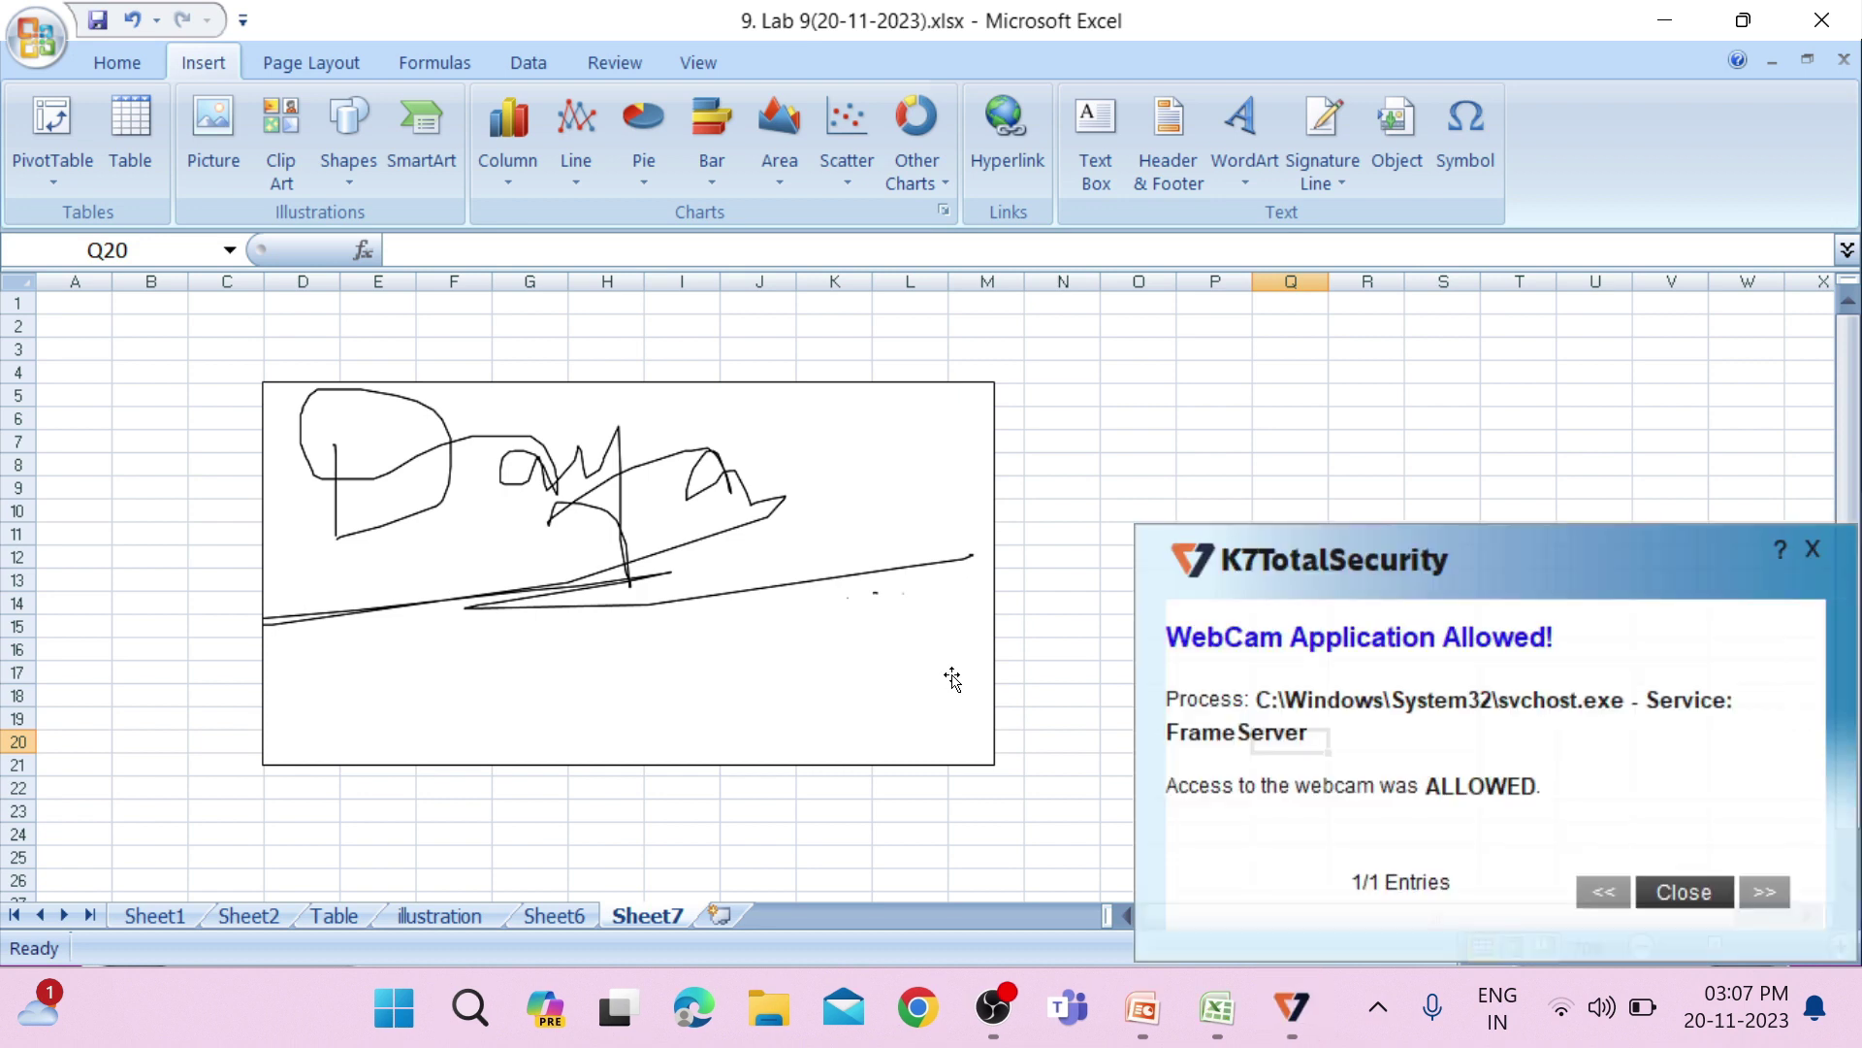
{"action": "left_click", "coordinate": [1813, 548]}
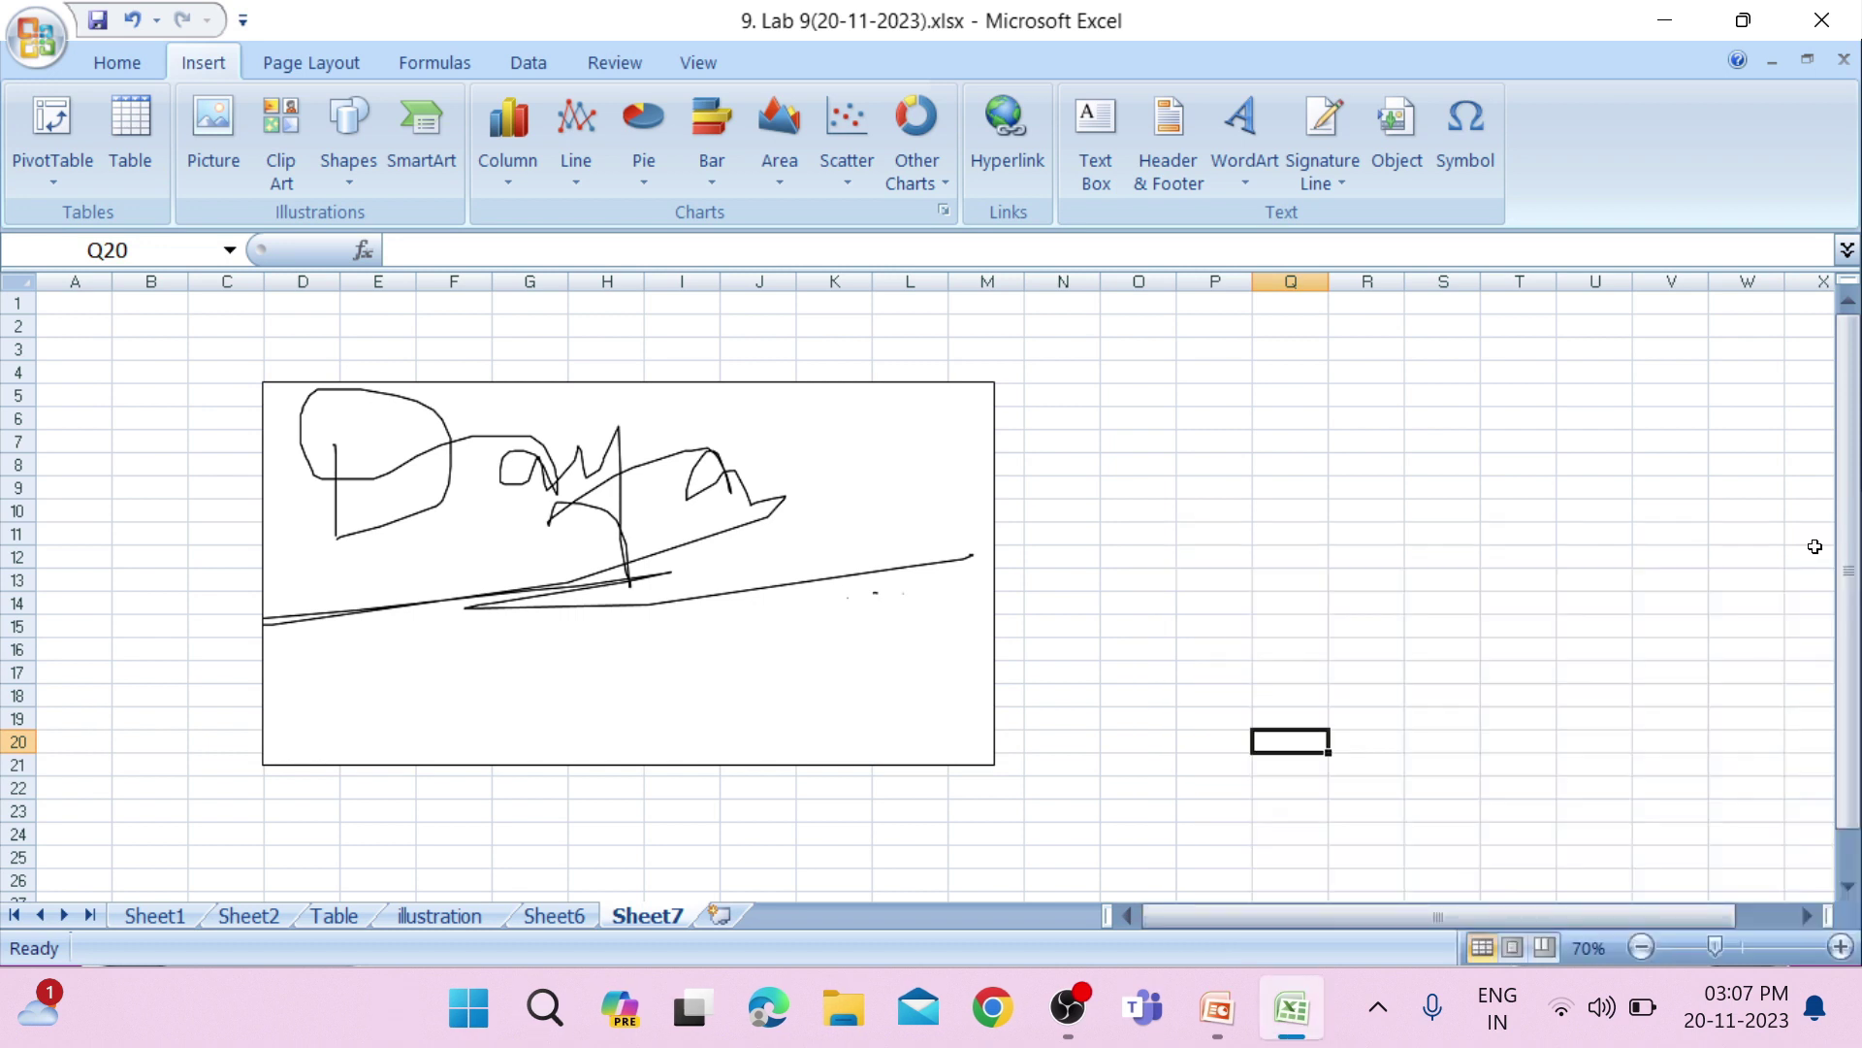